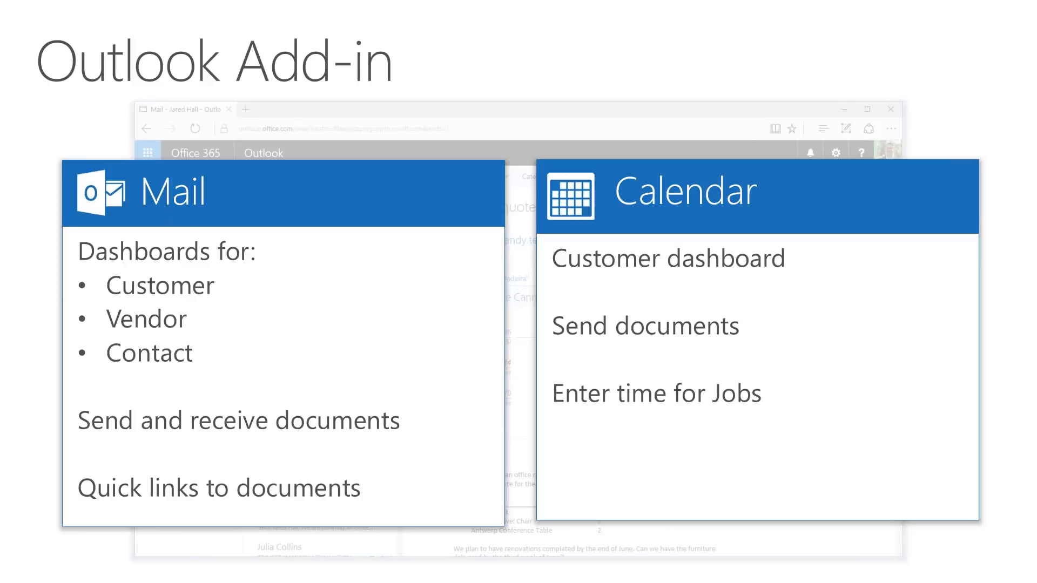
Step: Advance to the Demo Outlook slide, end the slideshow, and bring the Outlook inbox forward
key("Right")
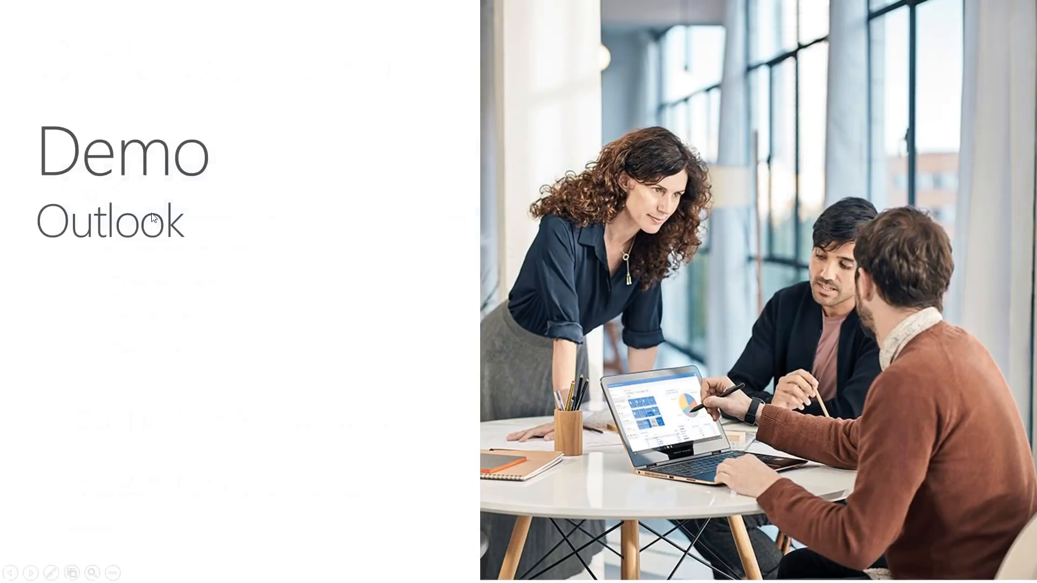
key("Escape")
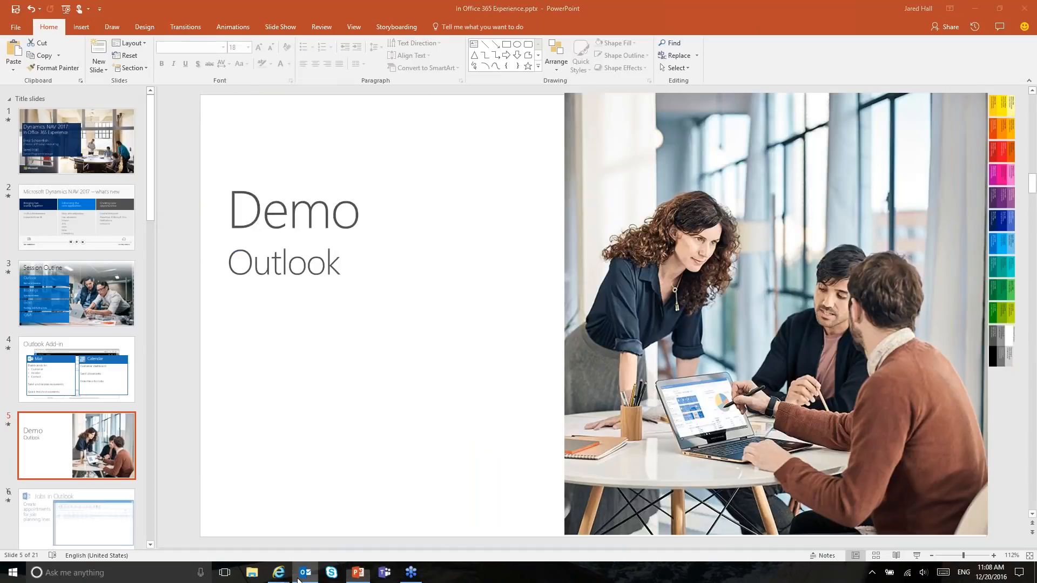
left_click(298, 579)
left_click(298, 580)
left_click(280, 577)
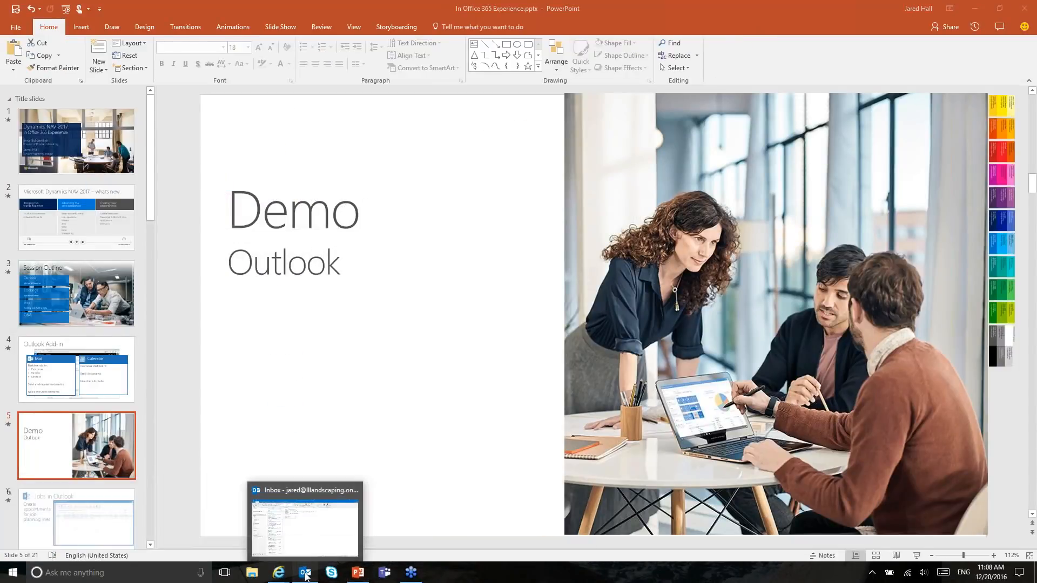
left_click(305, 527)
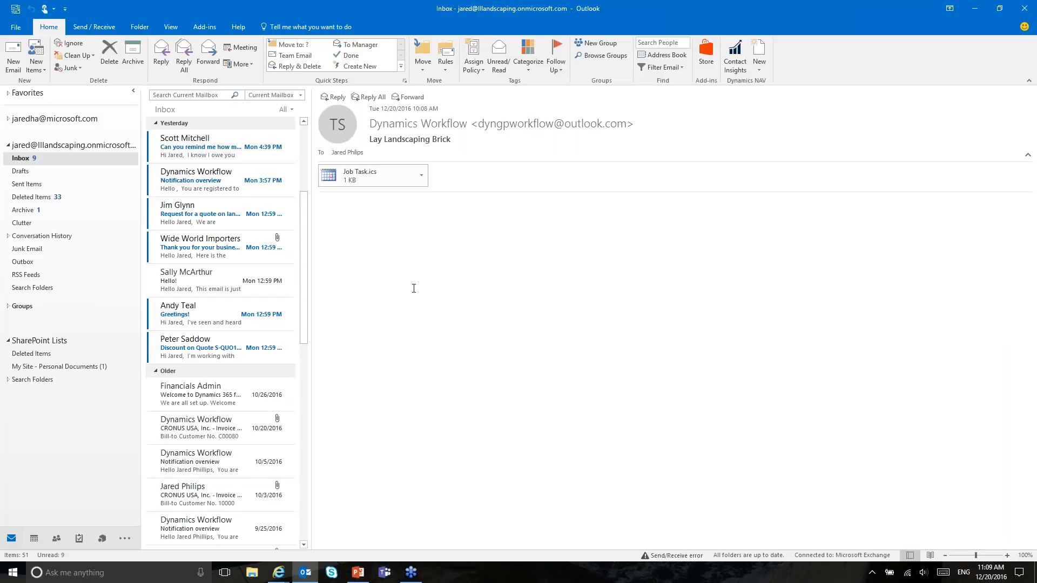
Step: Open the 'Greetings!' email and show Dynamics NAV Contact Insights for its sender
left_click(208, 324)
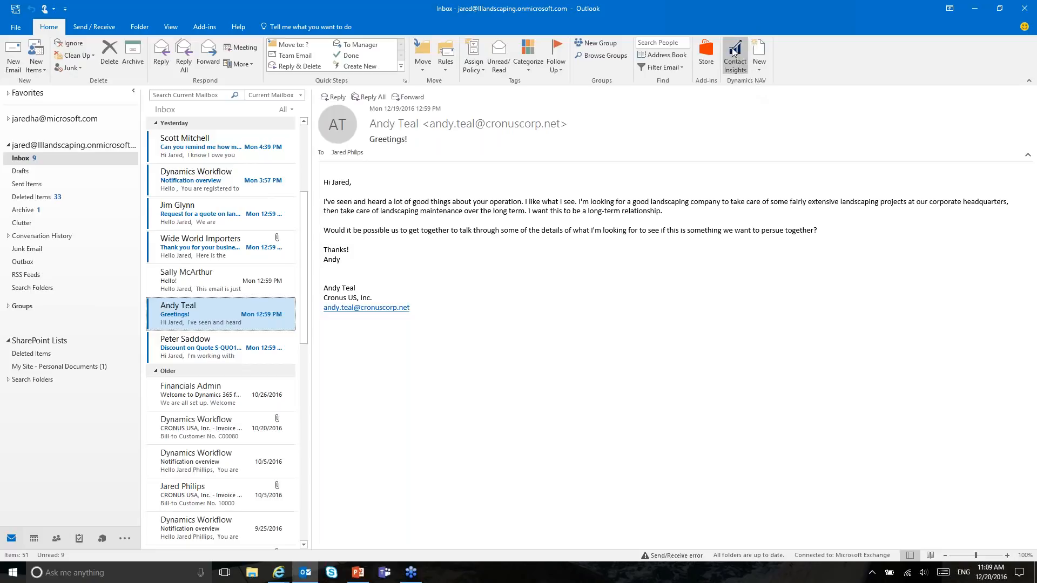
left_click(732, 66)
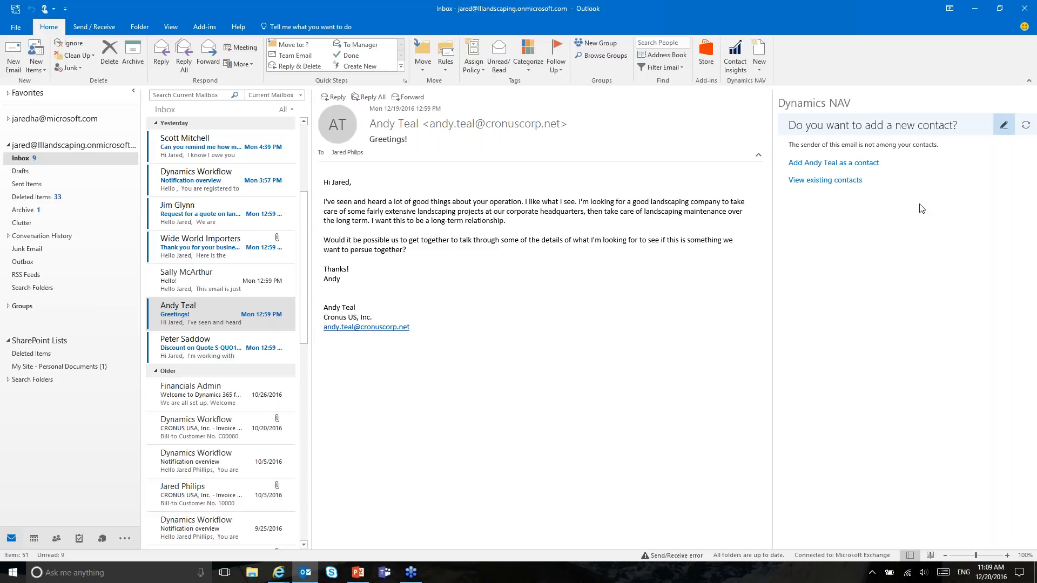
Step: Start adding the sender as a contact and create a new company from the Company lookup
left_click(846, 164)
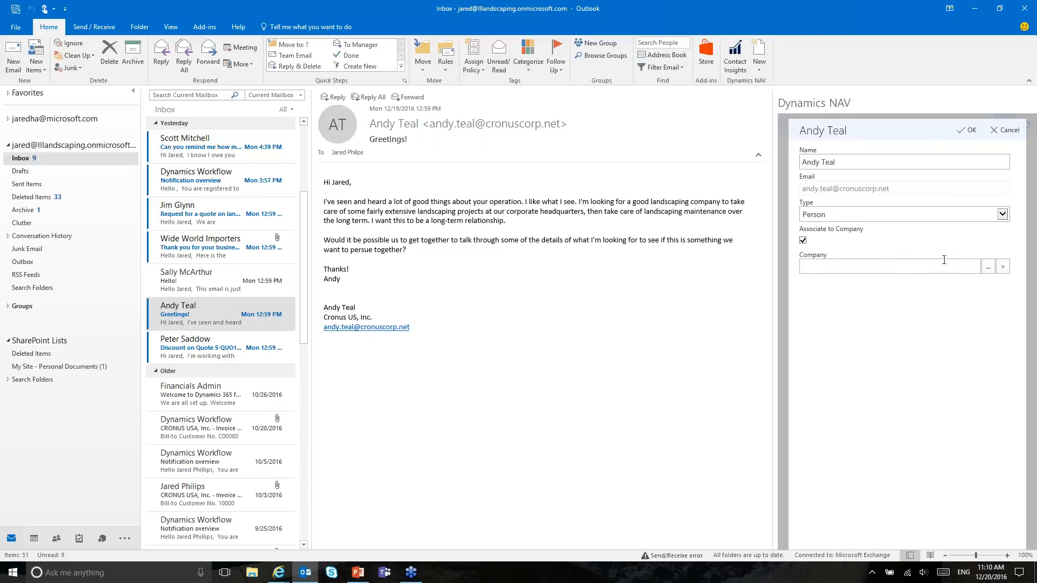
left_click(993, 272)
left_click(823, 139)
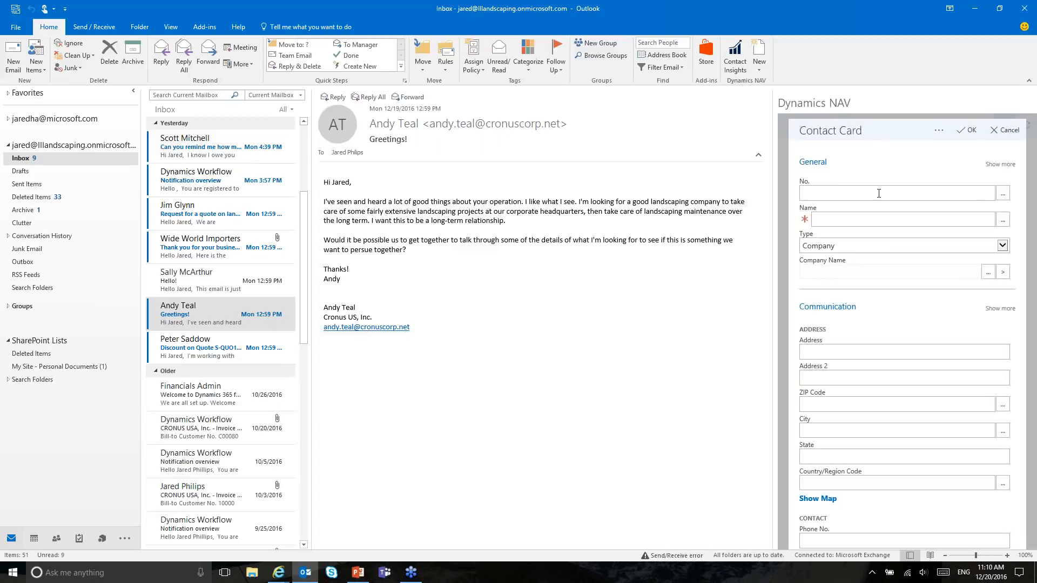
Step: Name the new company contact 'Cronus US, Inc.' and save it back to the person contact
left_click(871, 223)
type("Cronus US, Inc.")
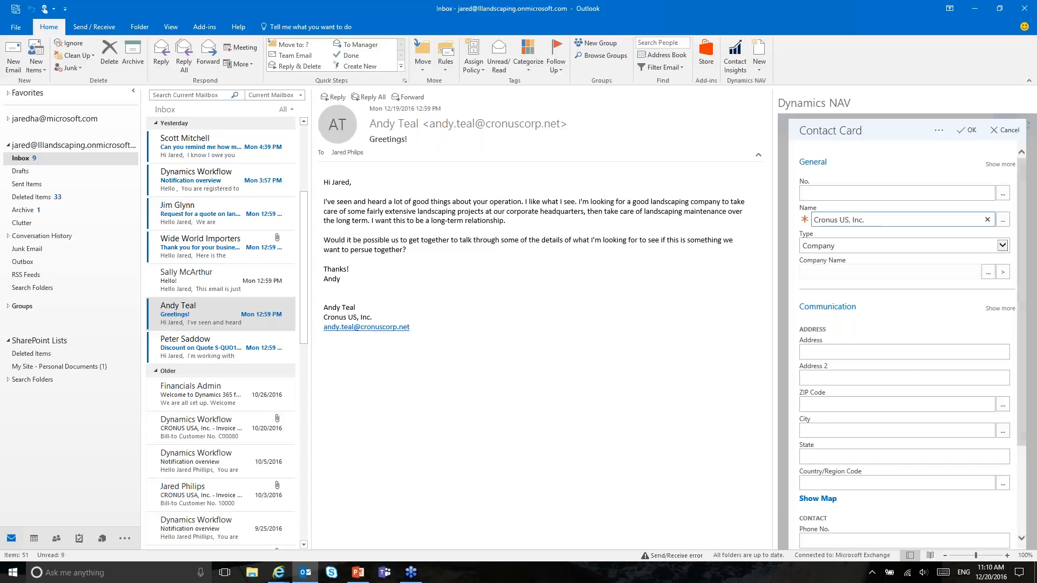
scroll(881, 443, "down", 3)
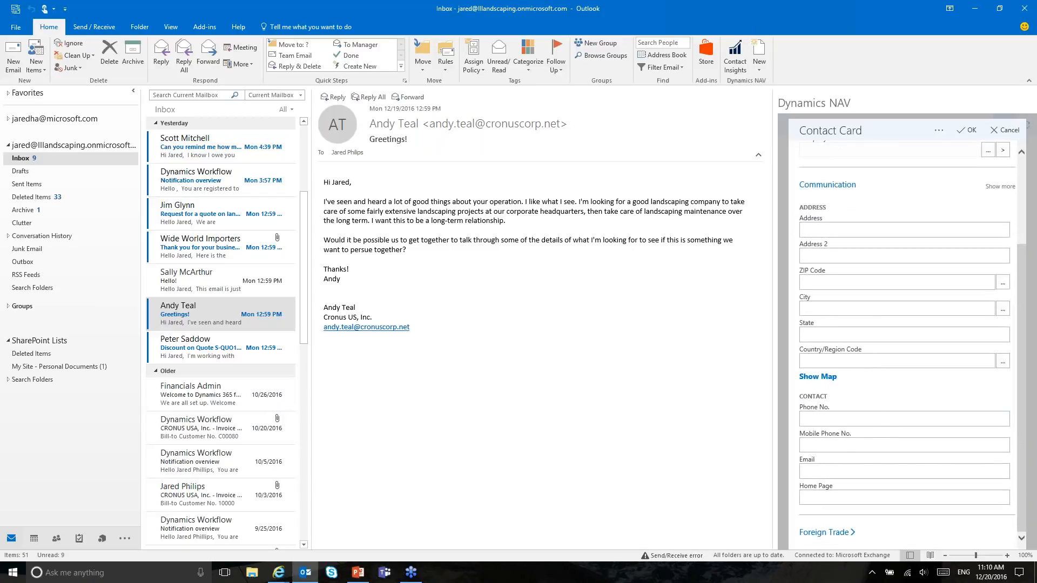
scroll(905, 324, "up", 3)
left_click(905, 193)
left_click(867, 247)
left_click(993, 130)
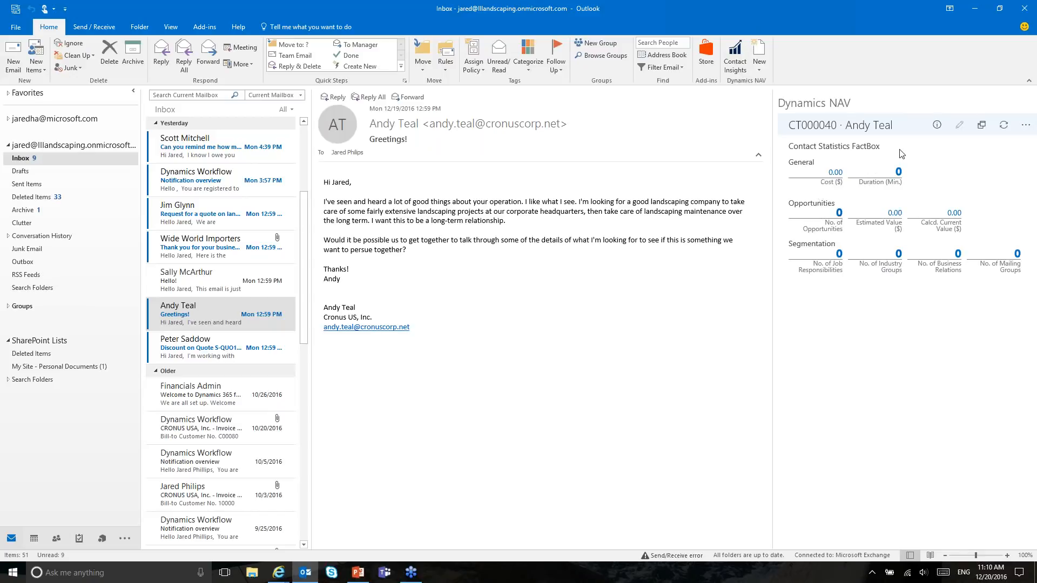
Step: Minimise Outlook and launch a fresh Outlook 2016 window from the taskbar jump list
left_click(977, 12)
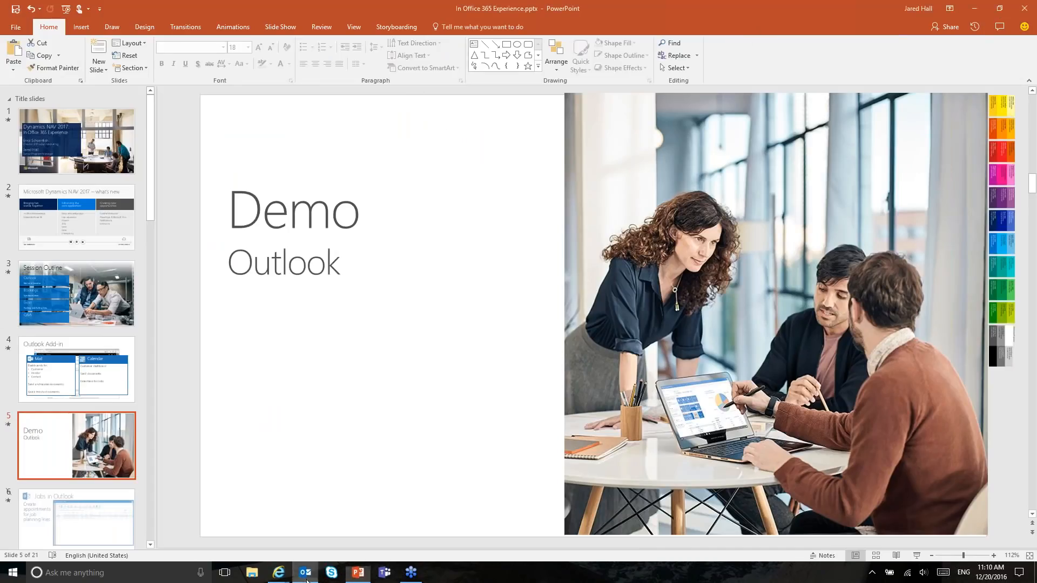
left_click(306, 576)
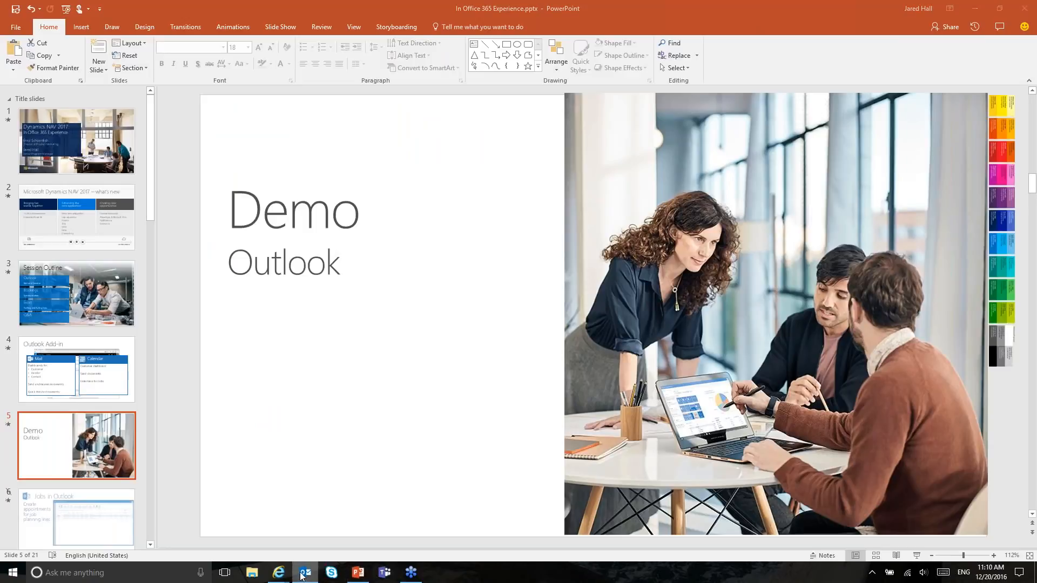
right_click(303, 578)
left_click(303, 578)
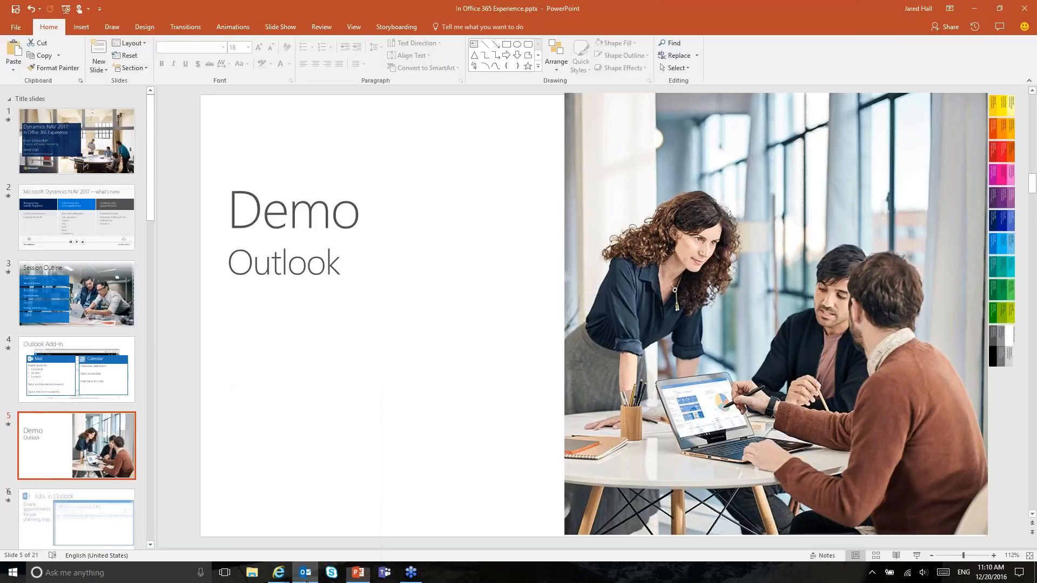
right_click(304, 578)
left_click(304, 578)
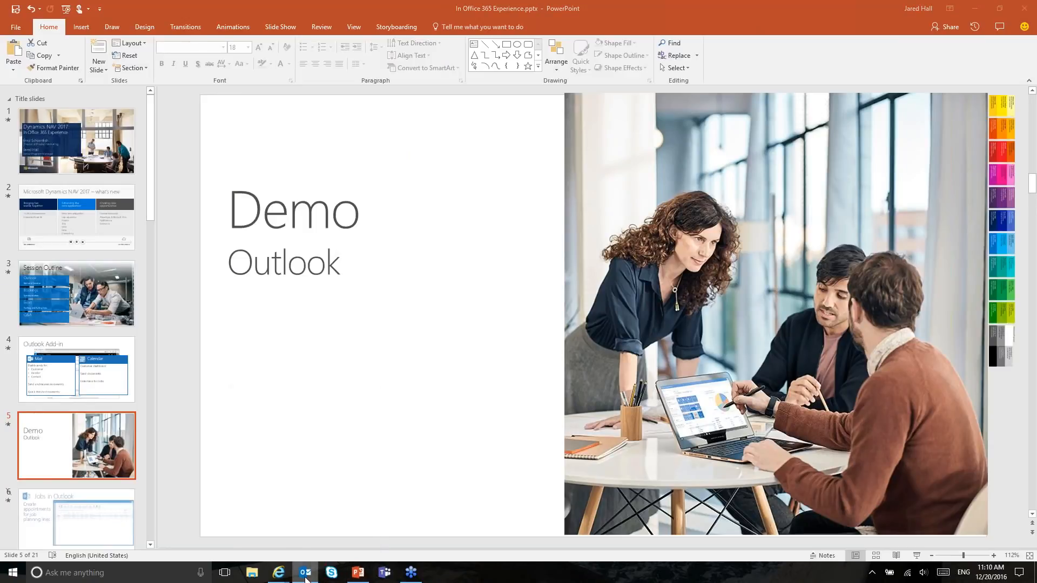
left_click(279, 576)
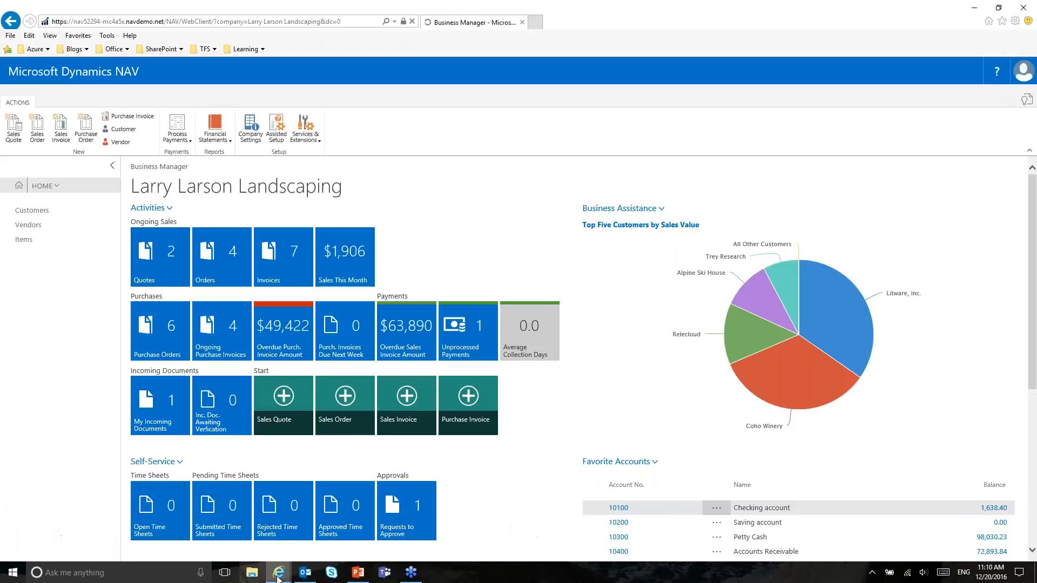
right_click(310, 574)
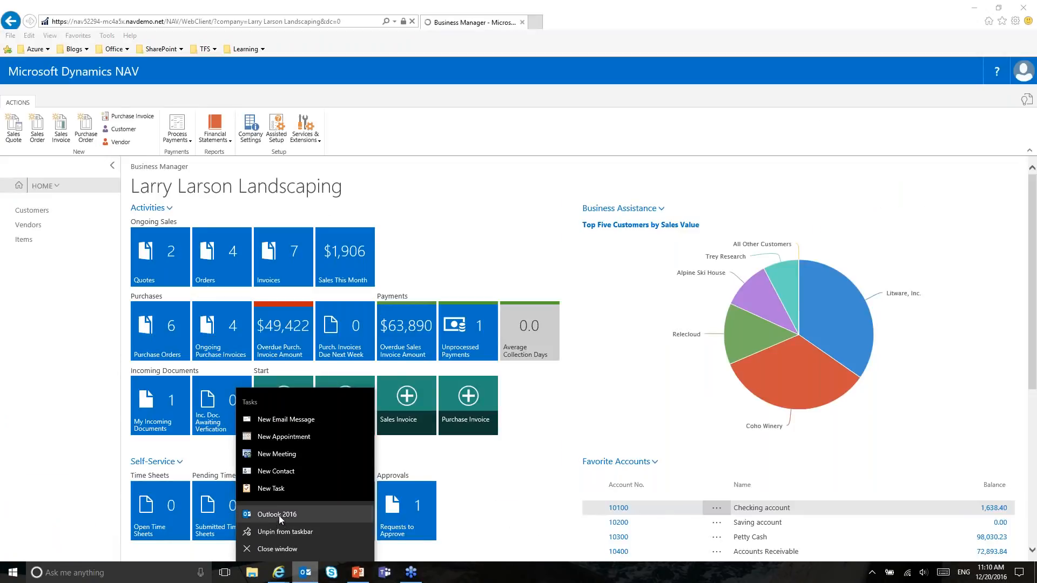
left_click(280, 516)
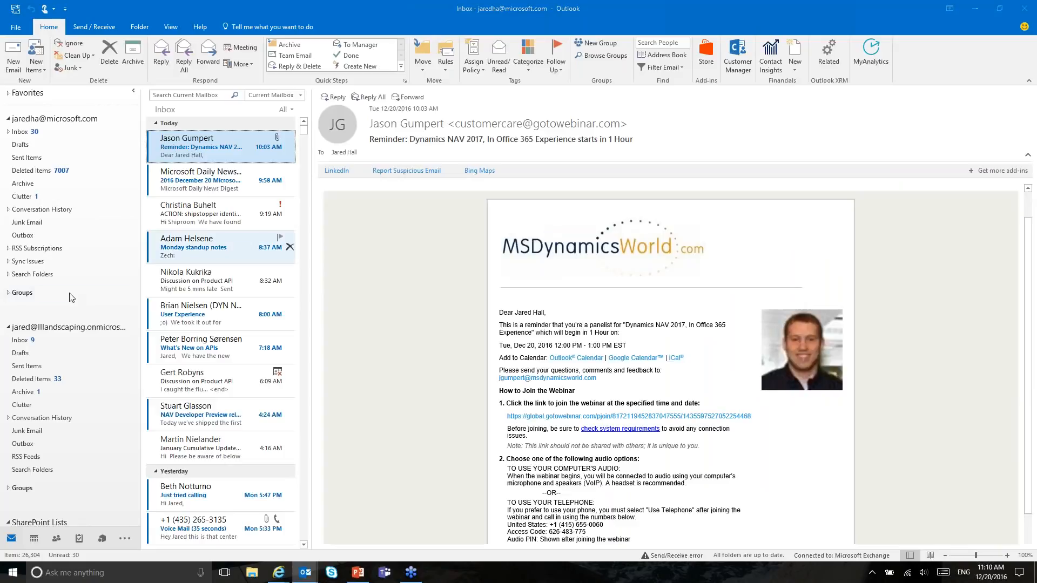
Step: Open the landscaping company's inbox, close the extra Outlook window, and reselect the Greetings! email
left_click(8, 118)
left_click(21, 158)
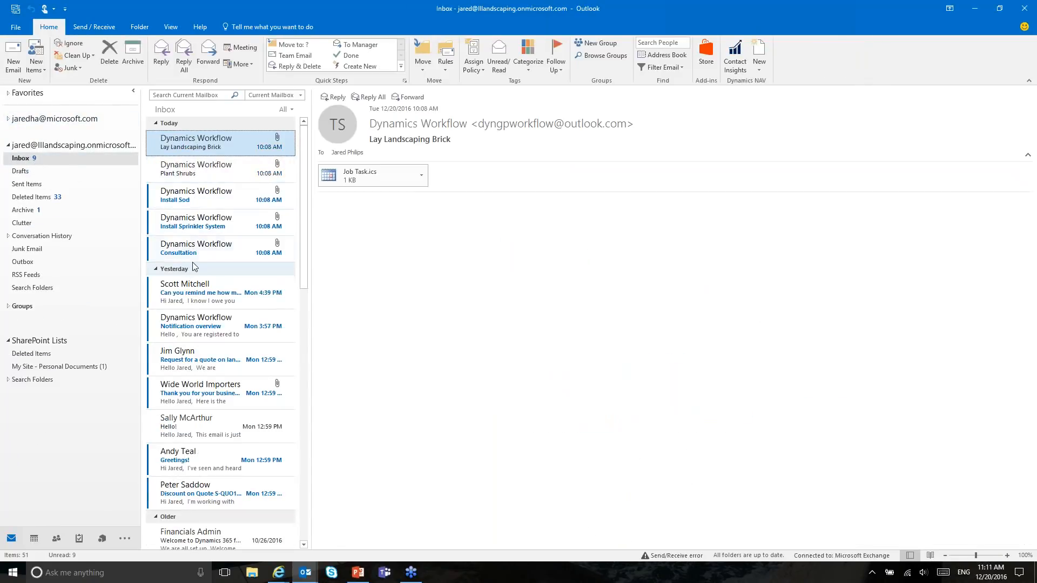
left_click(304, 573)
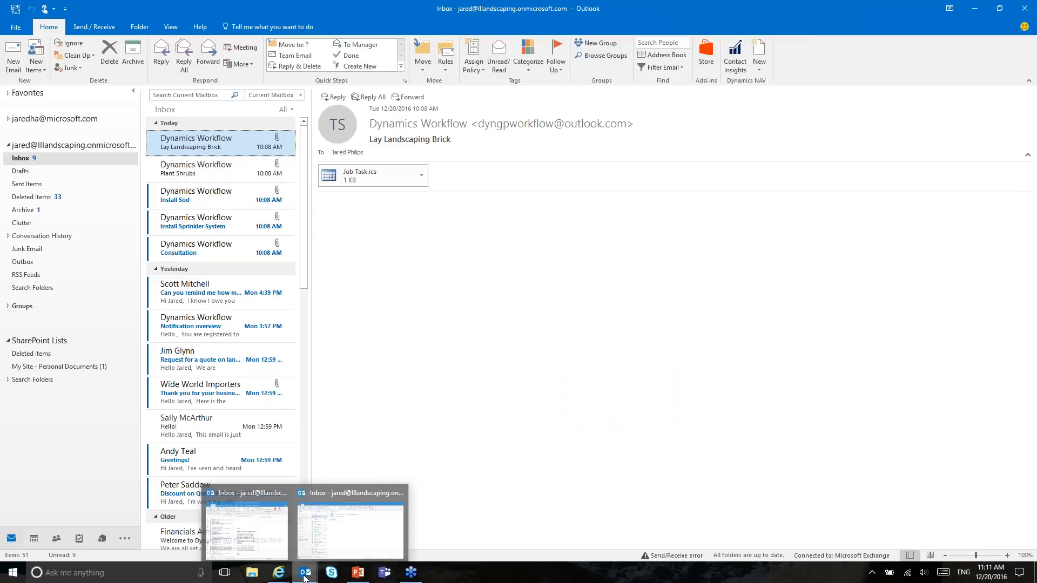
mouse_move(284, 491)
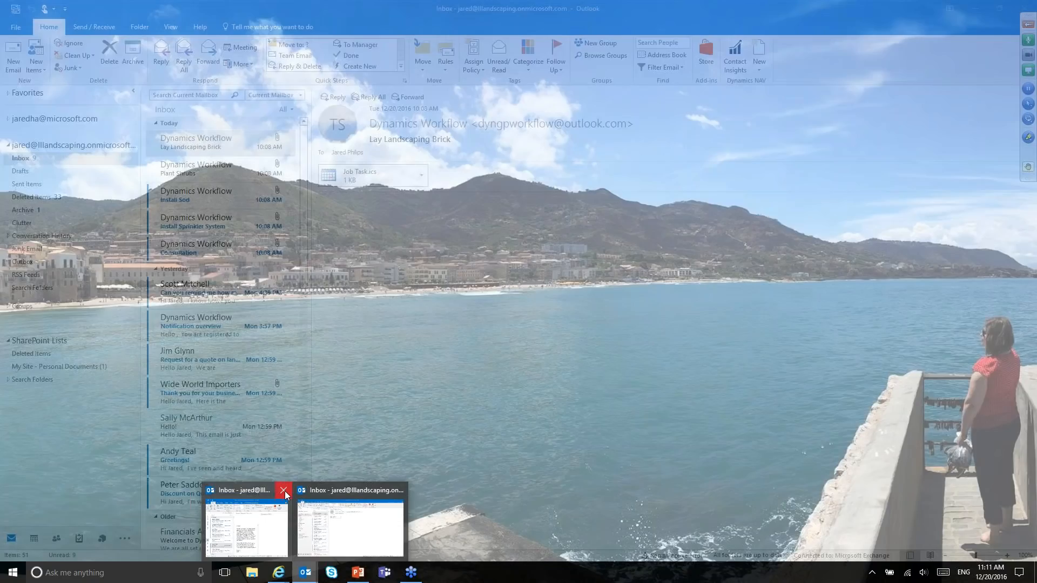
left_click(284, 490)
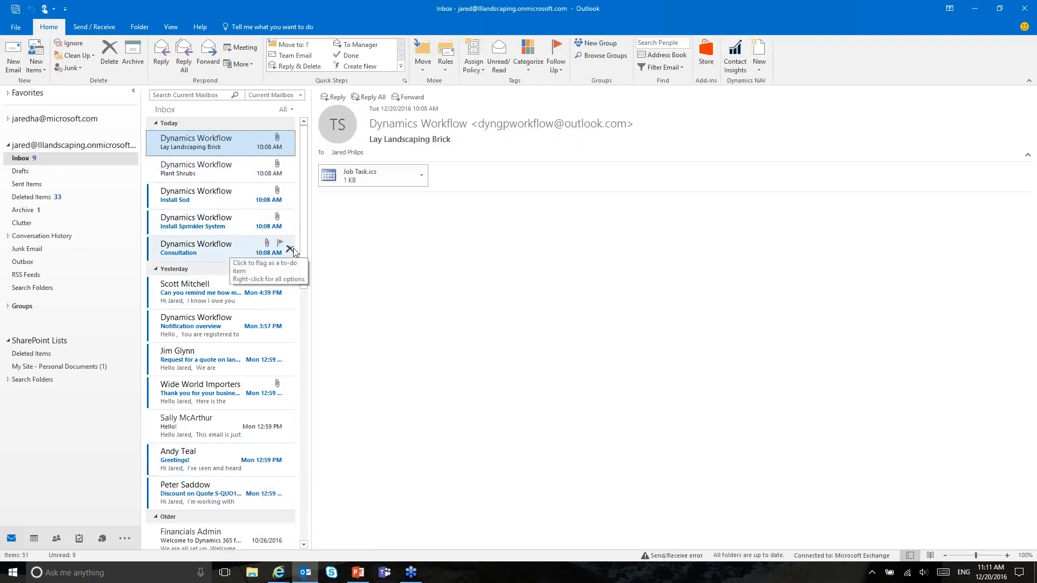
left_click_drag(303, 238, 303, 281)
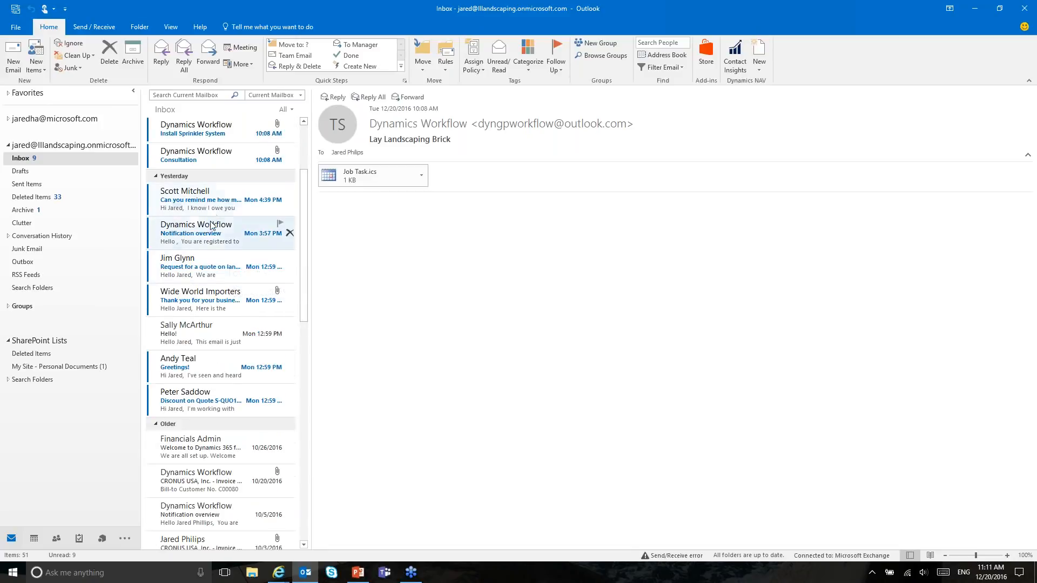
left_click(211, 367)
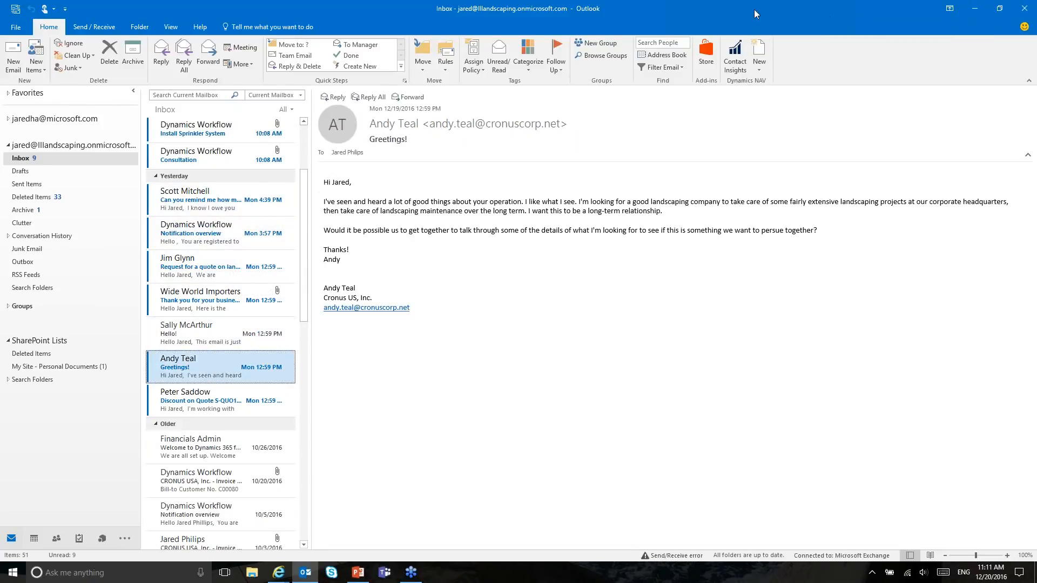
Step: Resize the Outlook window to span the full screen width and height
double_click(613, 14)
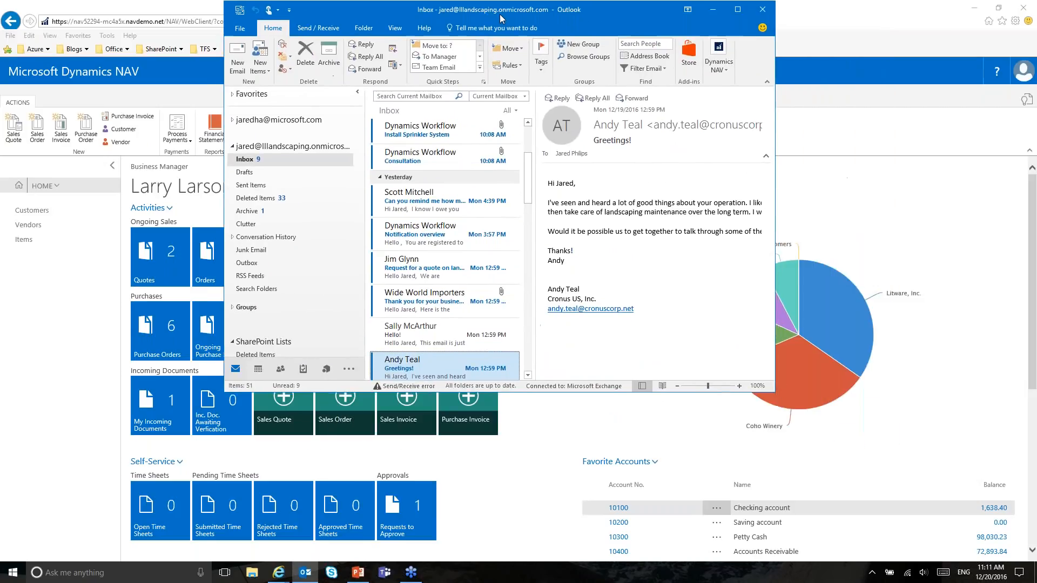
left_click_drag(223, 79, 1, 56)
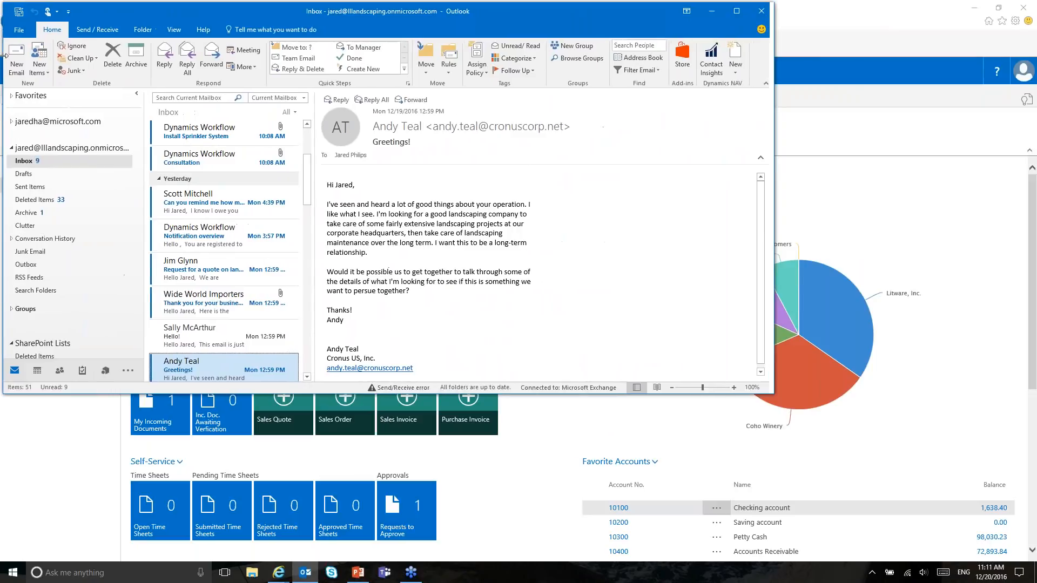
left_click_drag(773, 105, 1021, 97)
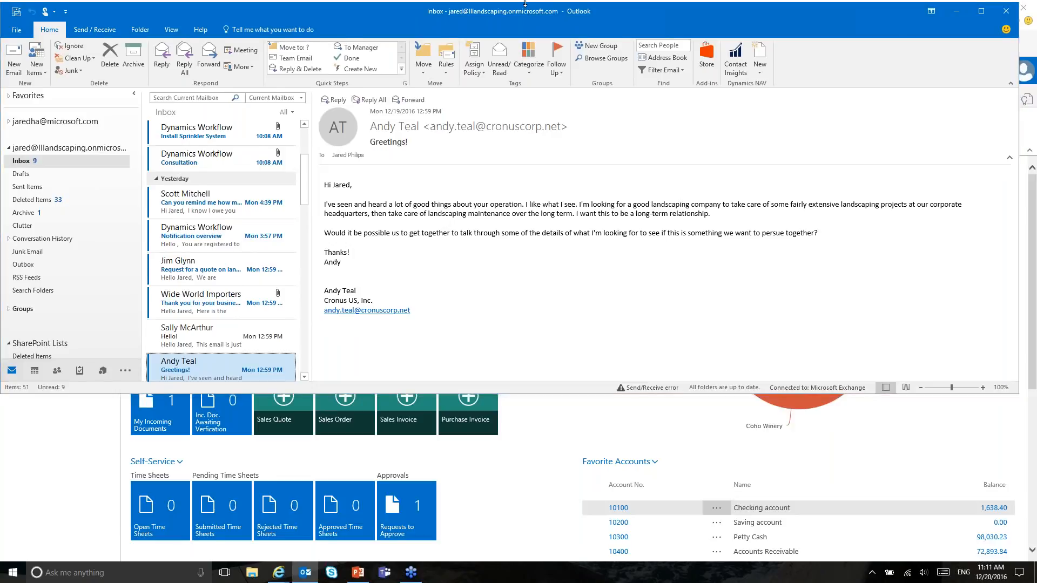
double_click(525, 3)
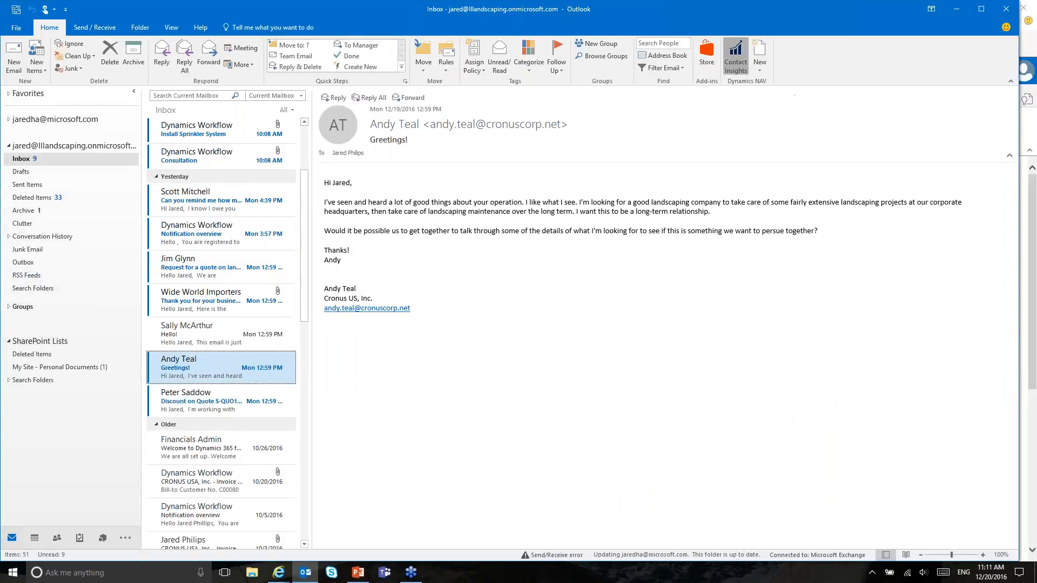
Step: Show the sender's Dynamics NAV insights, widen the pane, and choose Create Interact from its actions
left_click(735, 57)
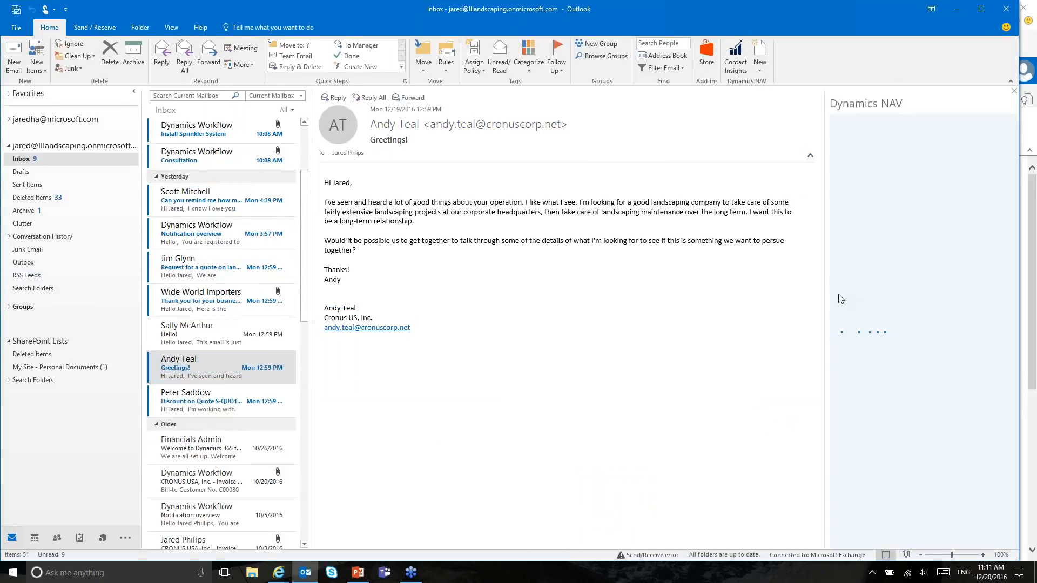
left_click_drag(826, 292, 697, 289)
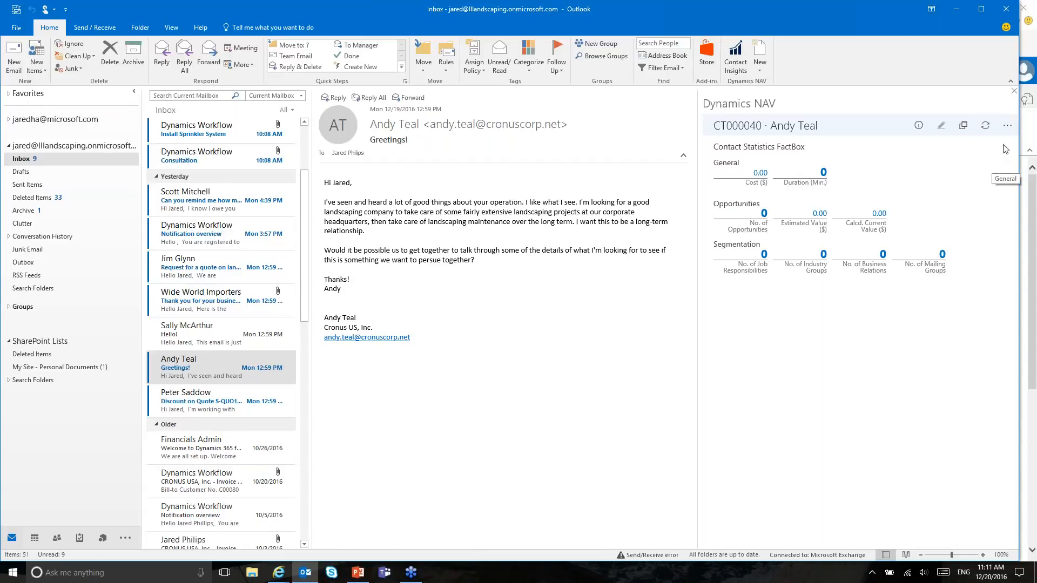
left_click(1007, 126)
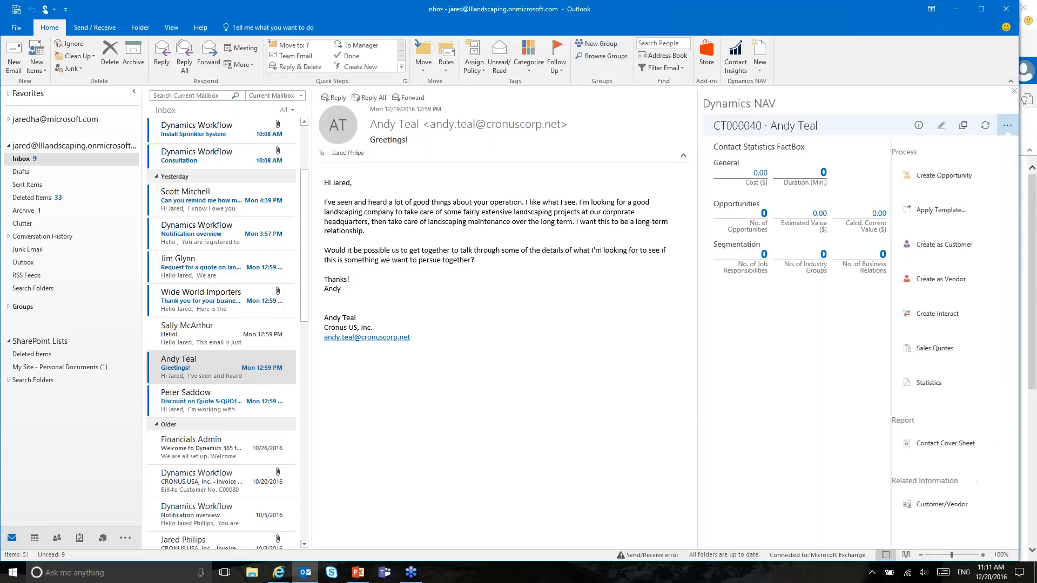
left_click(930, 315)
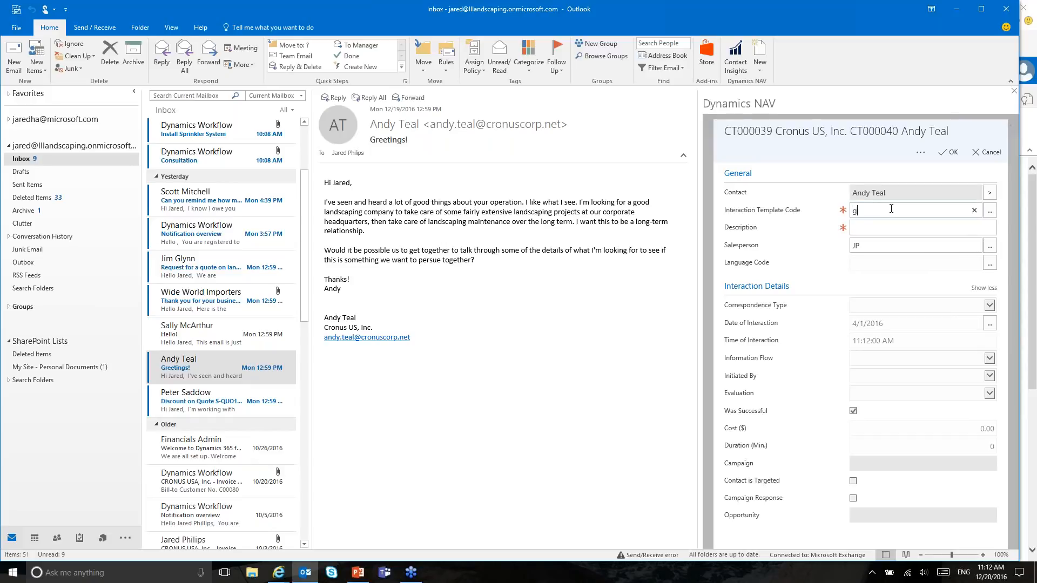
Step: Fill in the interaction with template GOLF and a golf-event invitation as content, then submit it
key("Tab")
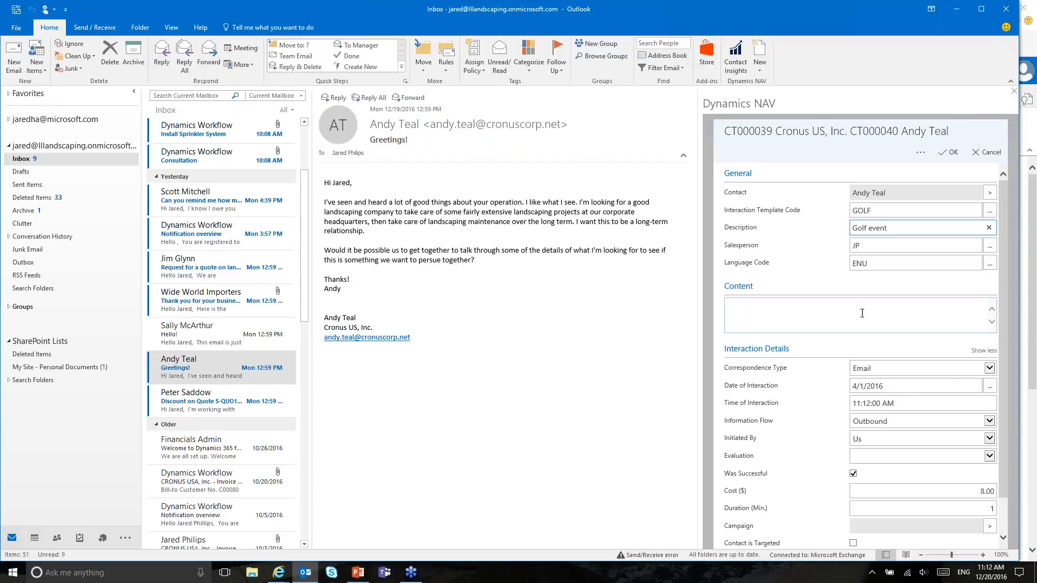
left_click(864, 246)
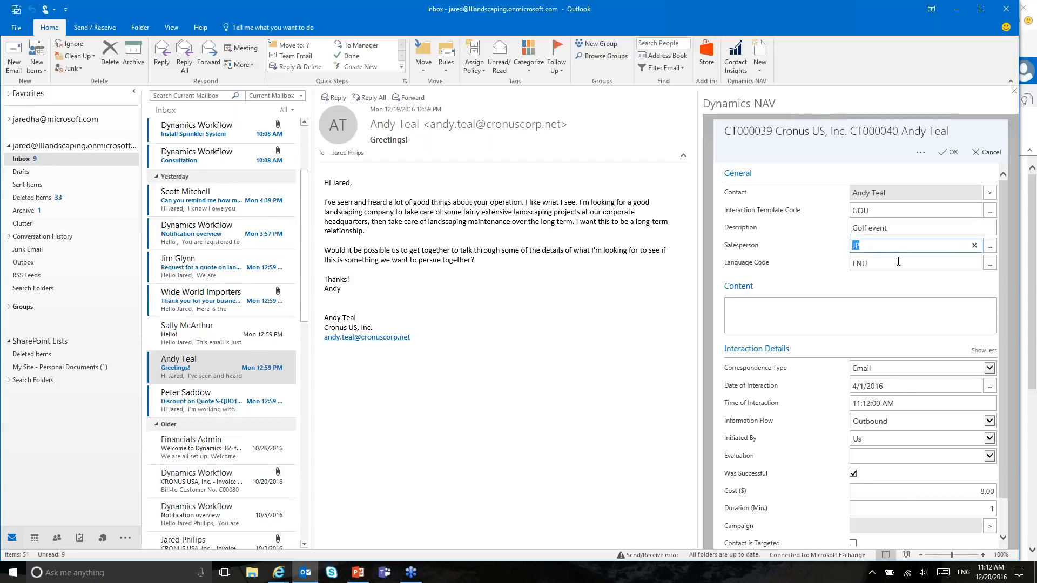
left_click(806, 312)
type("G")
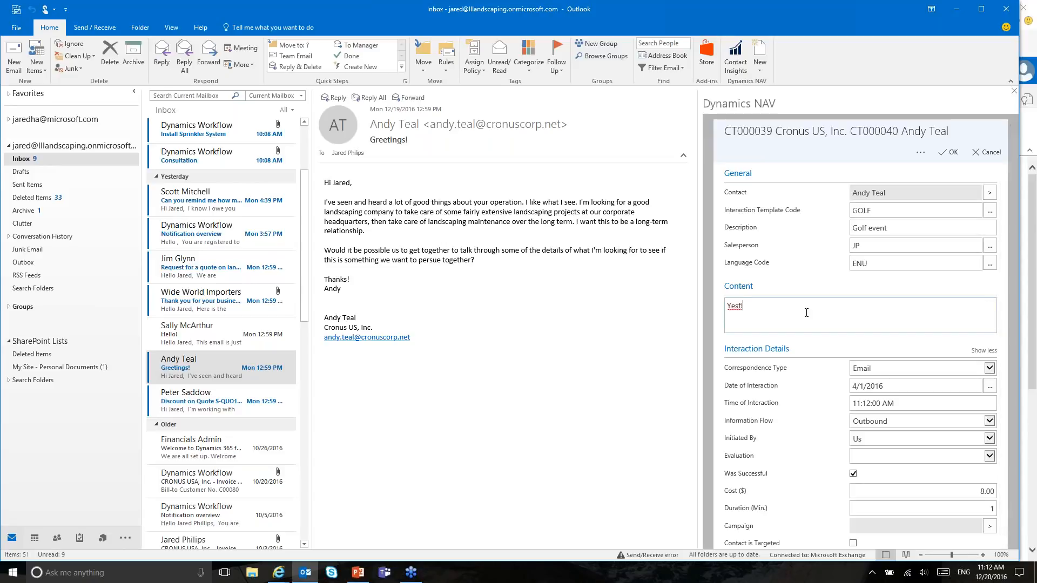
type("!,")
type("Why don'pt you ")
type("also come to our golf event.")
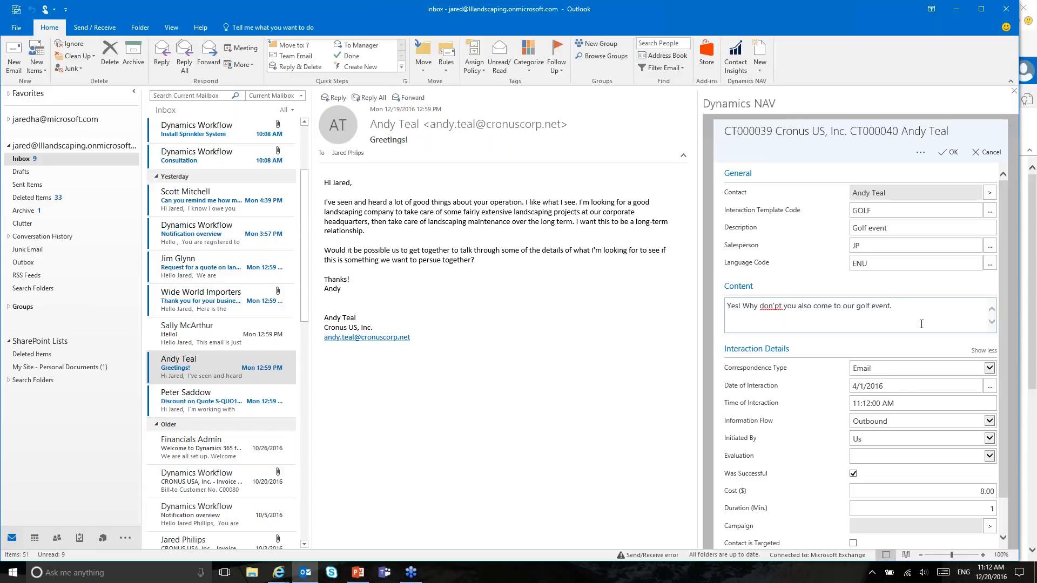
scroll(921, 324, "down", 1)
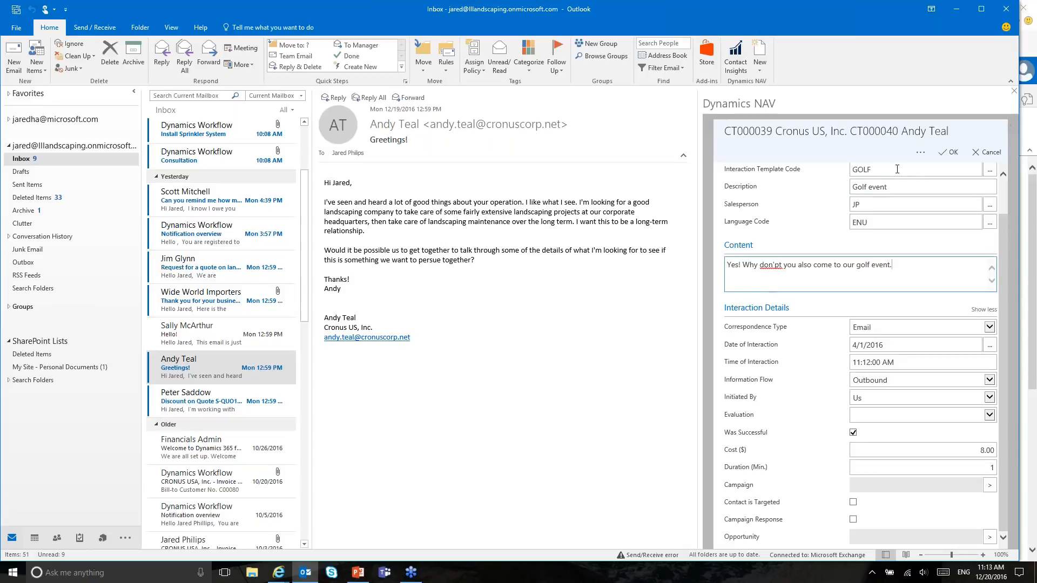
left_click(947, 156)
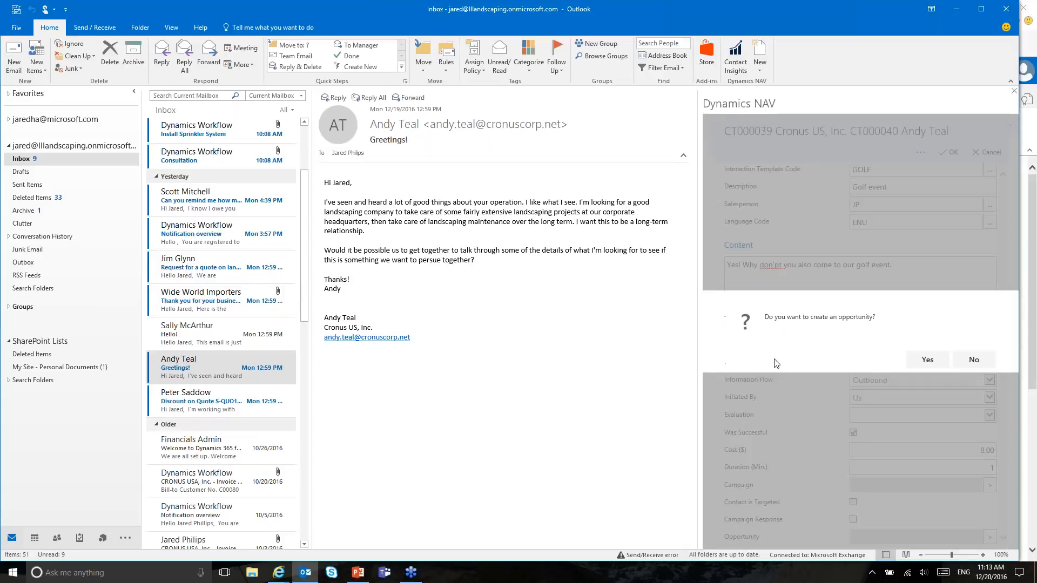
Step: Accept the opportunity prompt, review the generated golf invitation reply full-screen, then minimise it
left_click(927, 360)
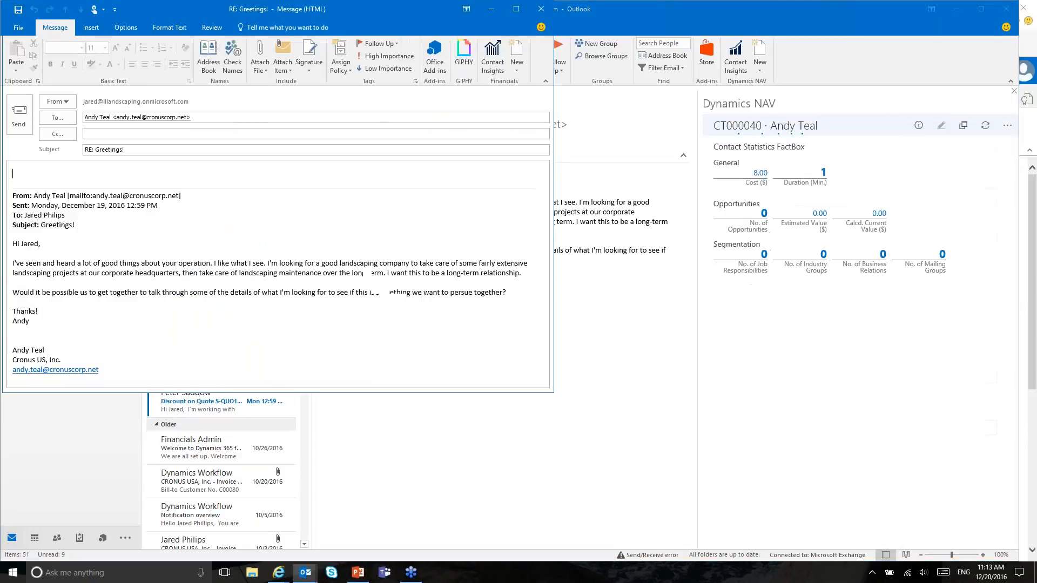
left_click(515, 9)
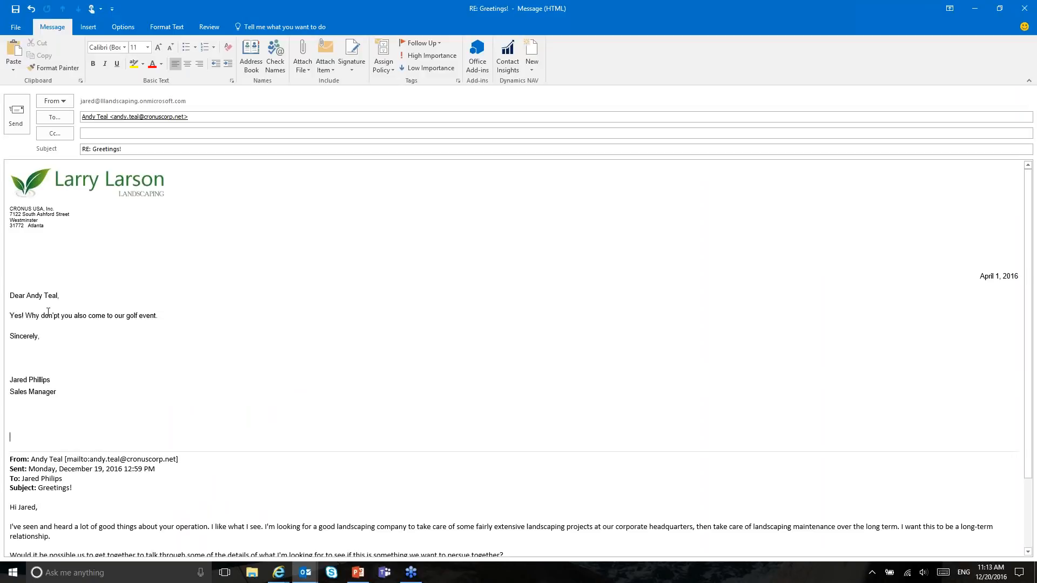
left_click_drag(14, 315, 157, 324)
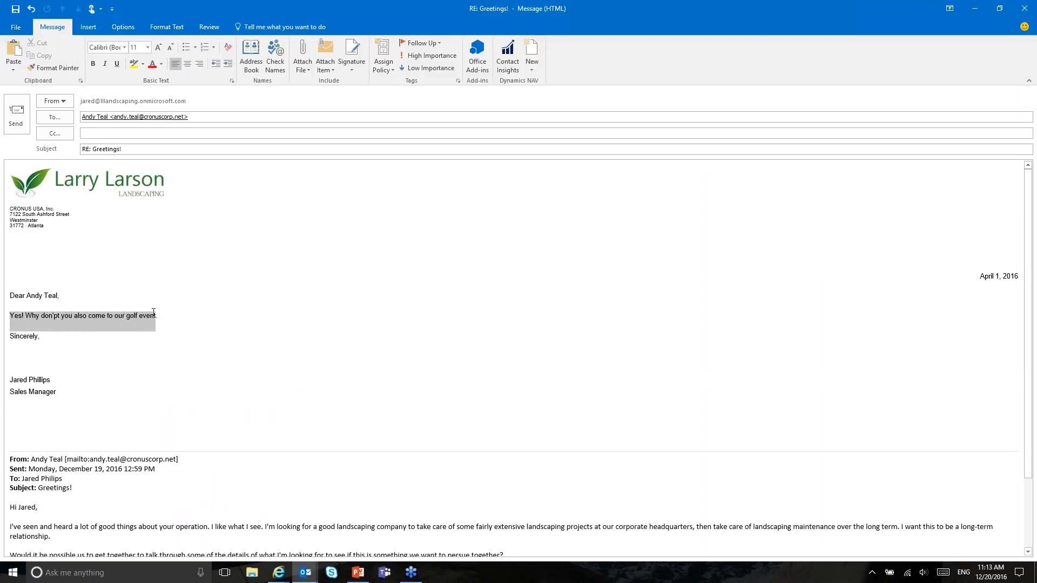
left_click(164, 356)
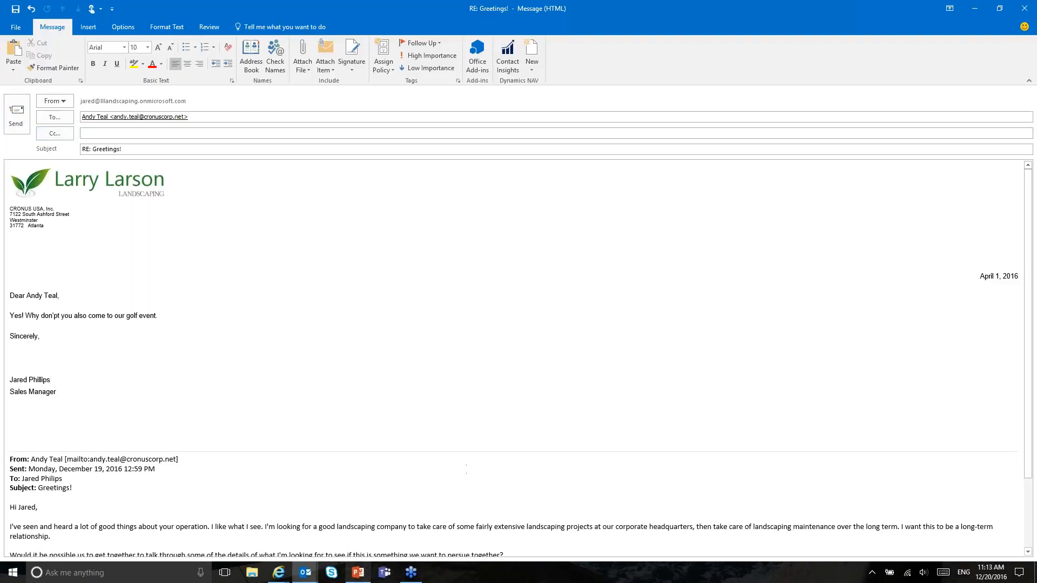
left_click(971, 8)
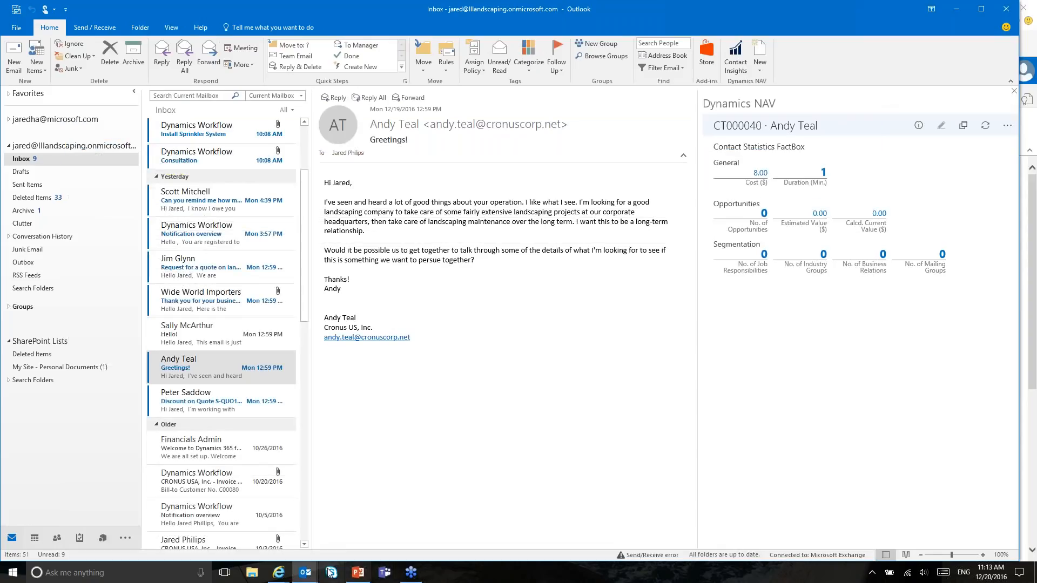
Step: Bring the Dynamics NAV browser window forward, resize it to fill the screen, and open page search
mouse_move(317, 567)
left_click(51, 540)
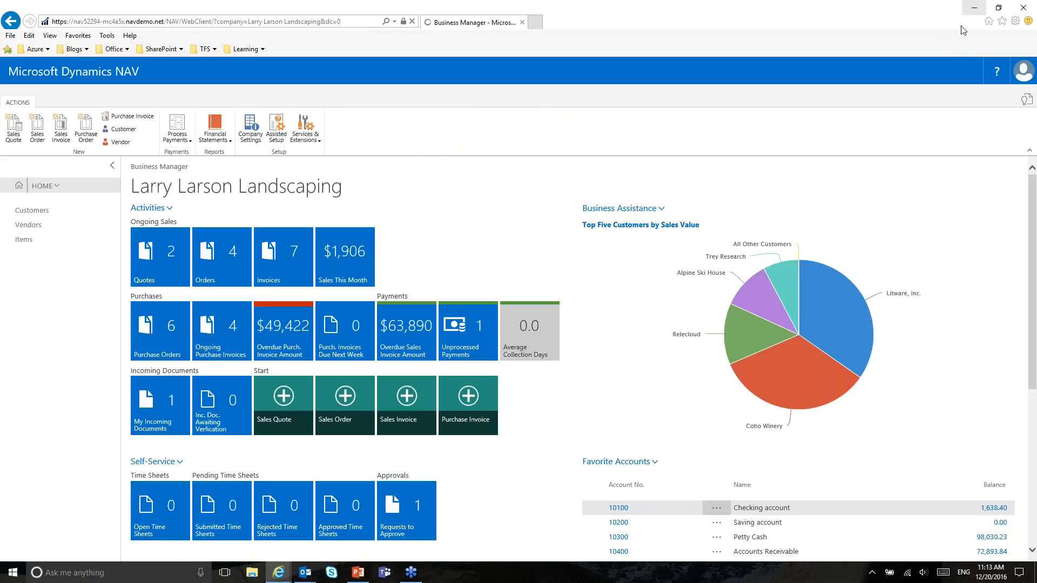
left_click_drag(858, 8, 778, 67)
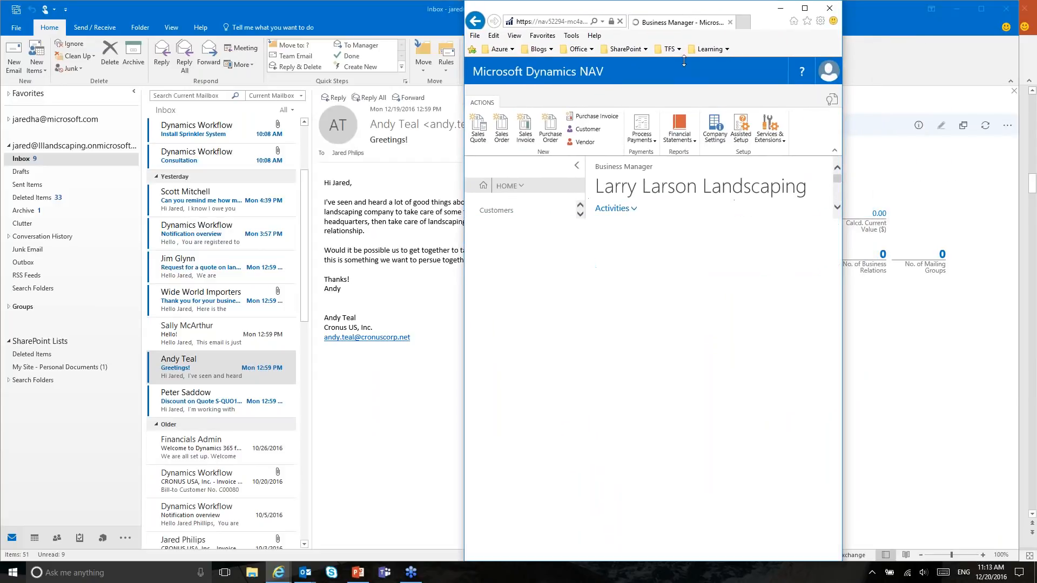
double_click(684, 58)
left_click_drag(464, 98, 2, 71)
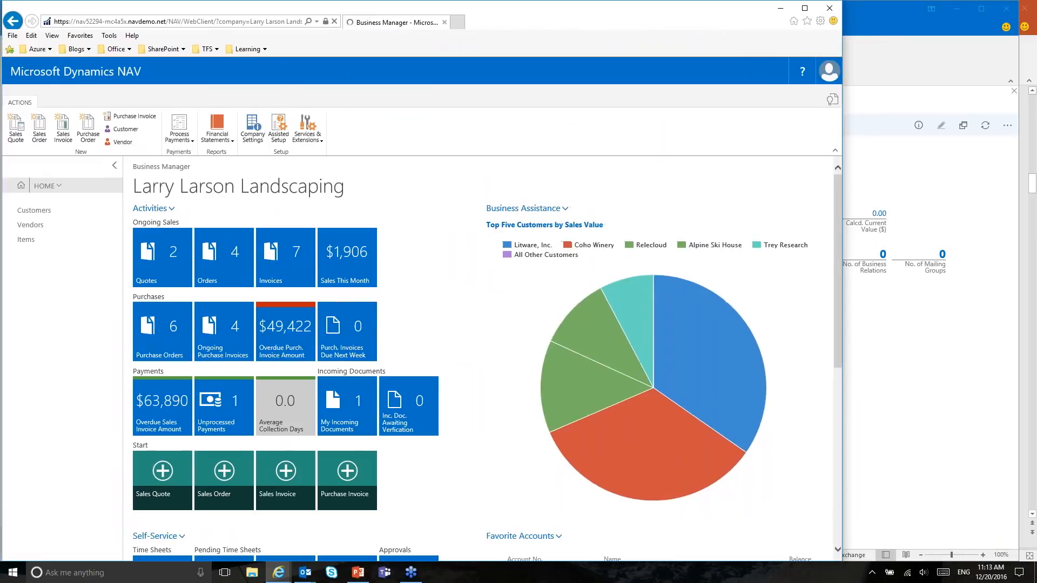
left_click_drag(843, 128, 1015, 125)
left_click(1005, 103)
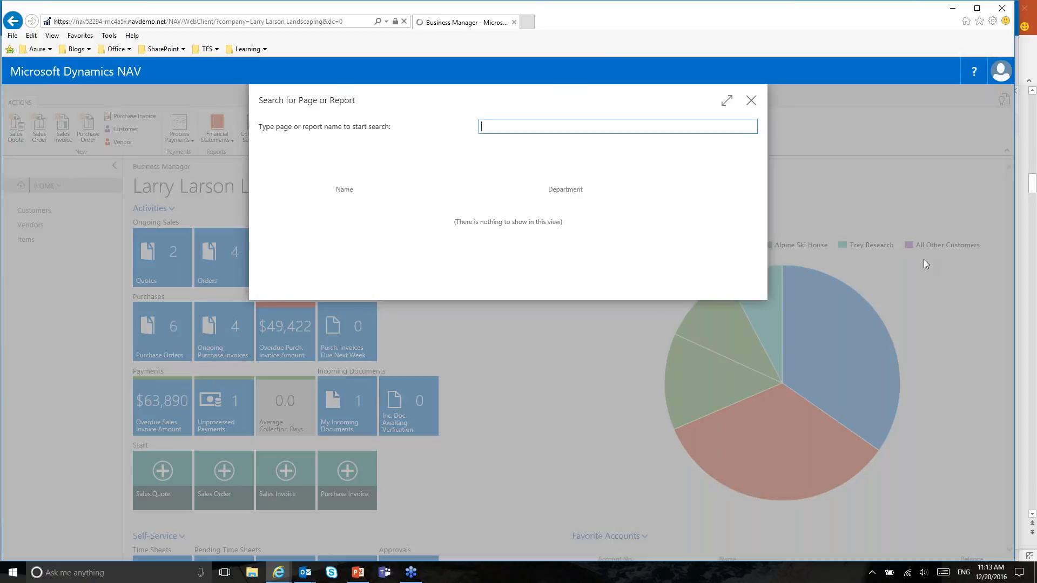
Step: Find the Contacts page via 'conta', search the list for the sender's name, and open the contact's Navigate actions
type("conta")
left_click(353, 212)
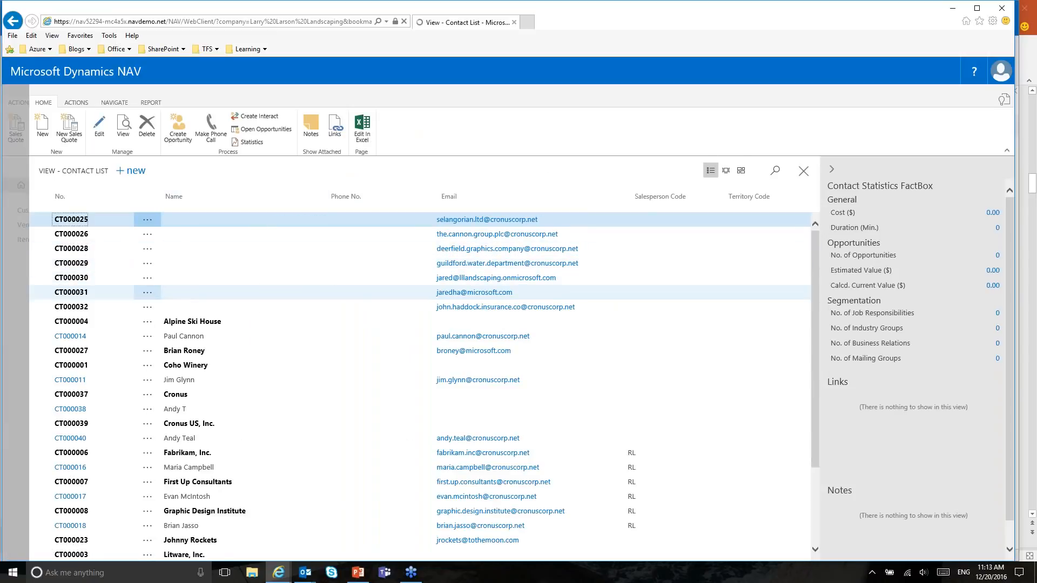
left_click(774, 171)
type("andy teal")
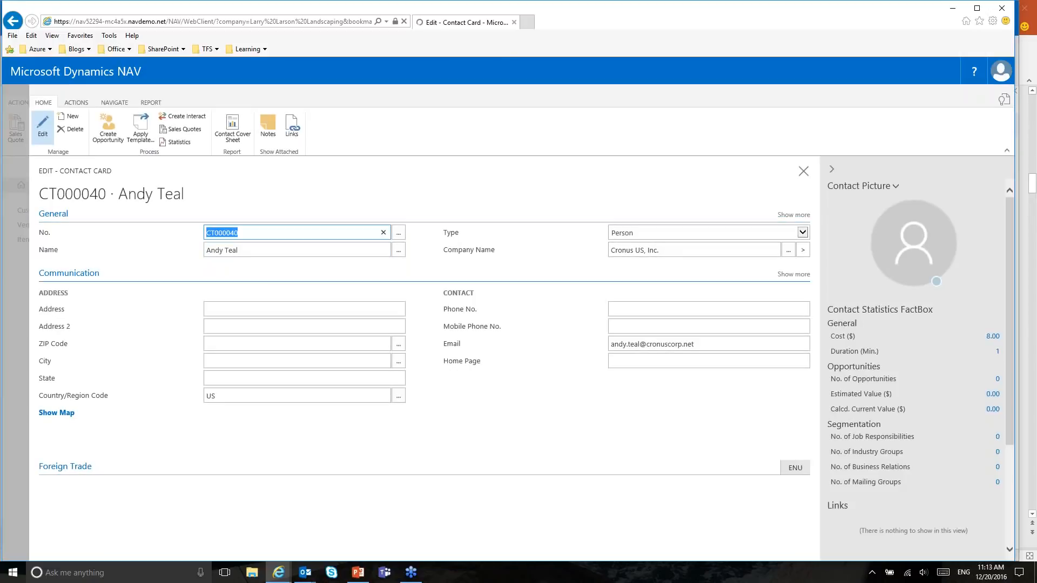
left_click(114, 102)
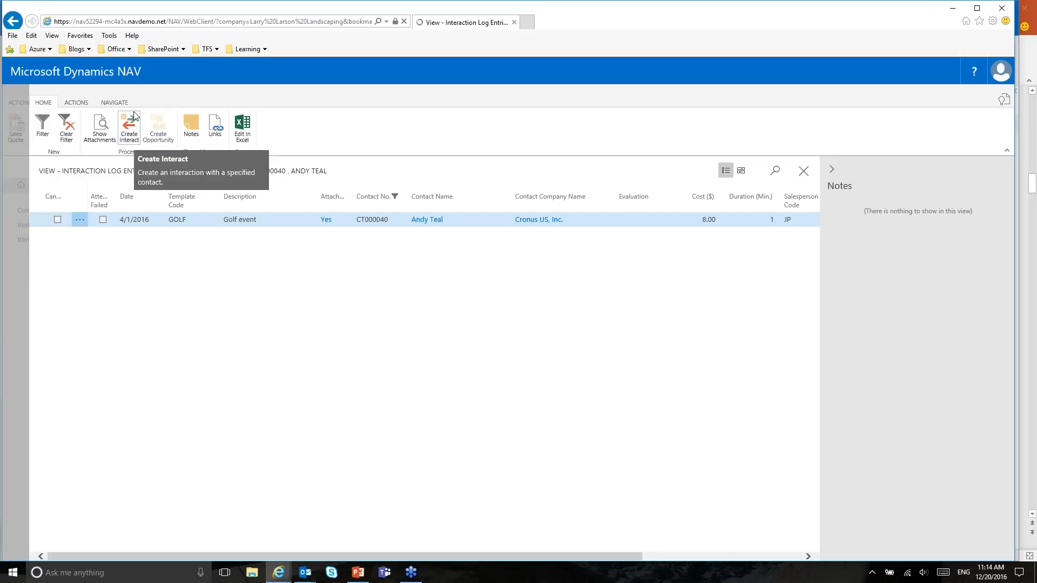
Step: Start a new interaction for the contact, then cancel it past the finish-later and missing-template prompts
left_click(129, 127)
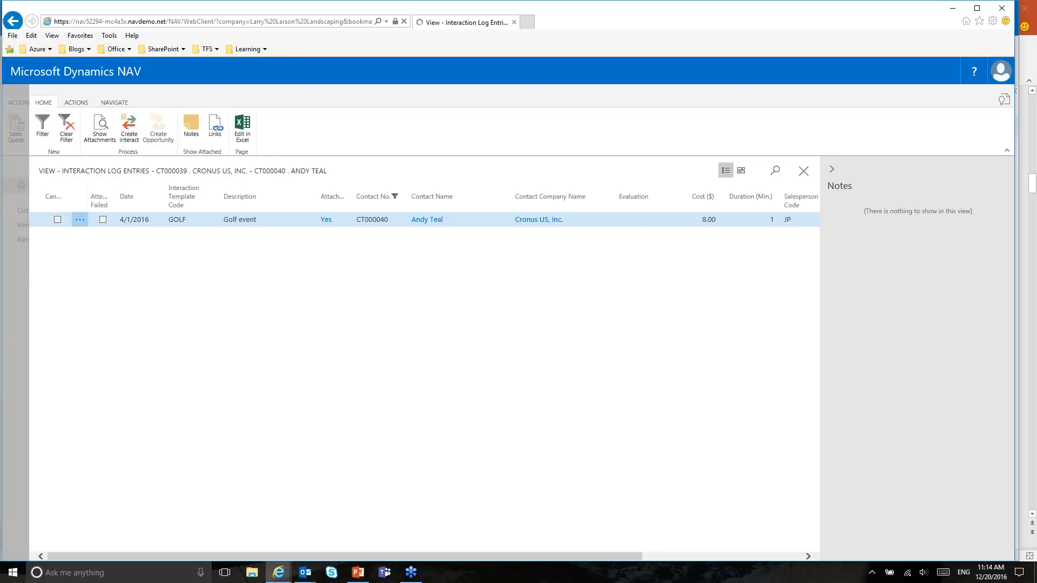
left_click(737, 383)
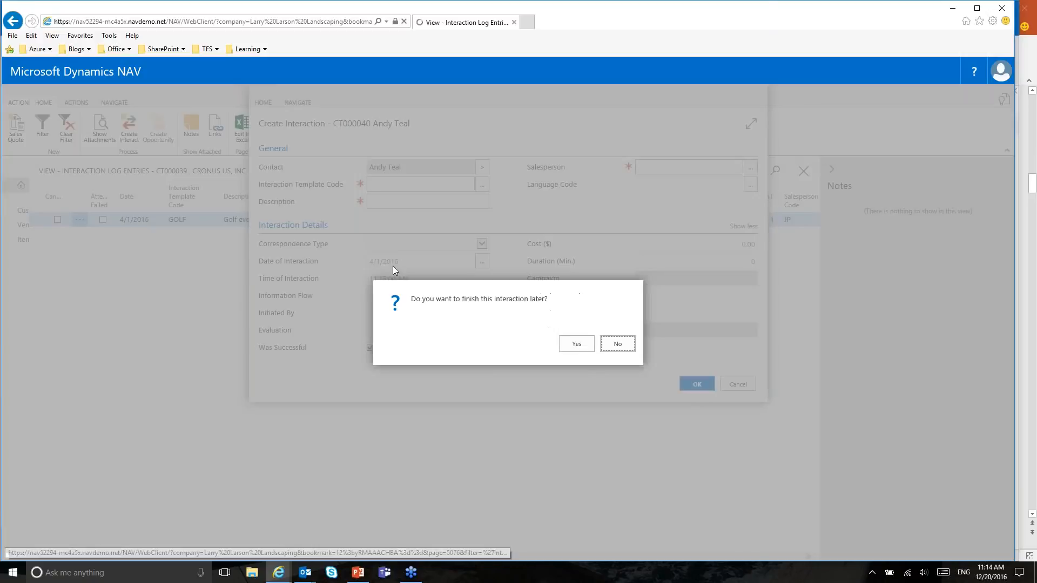
left_click(582, 348)
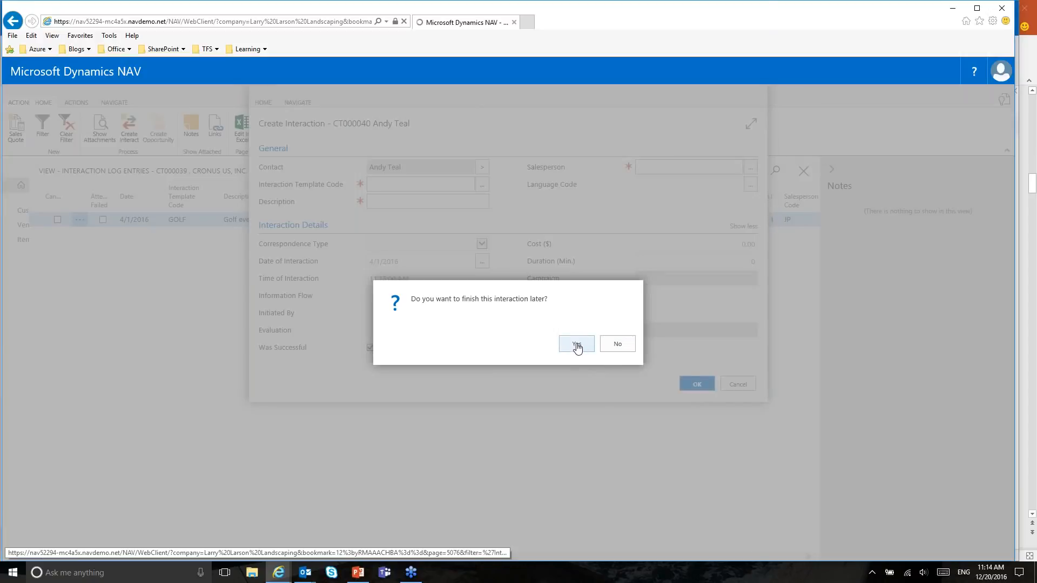
left_click(618, 350)
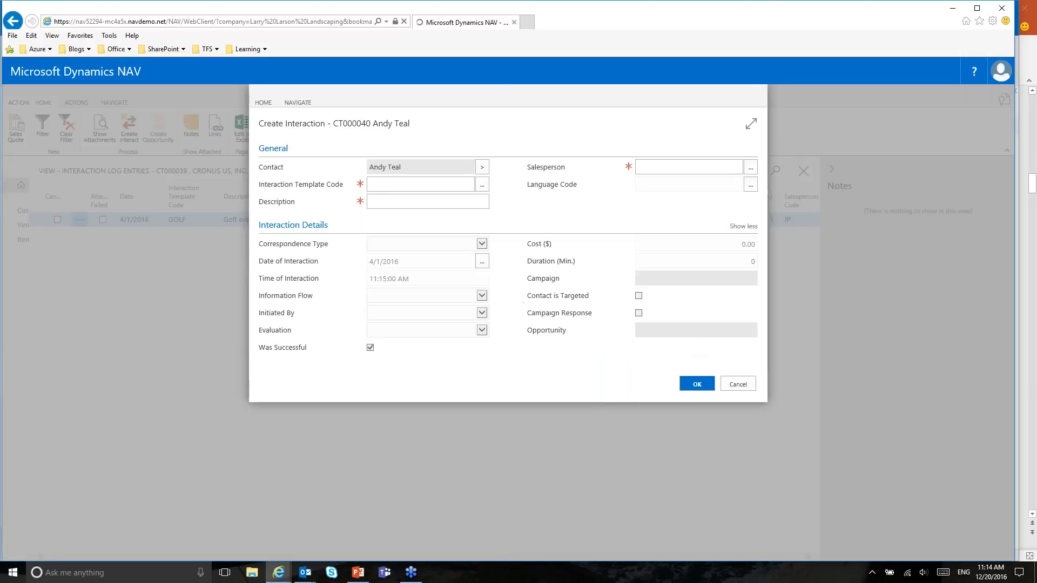
left_click(737, 384)
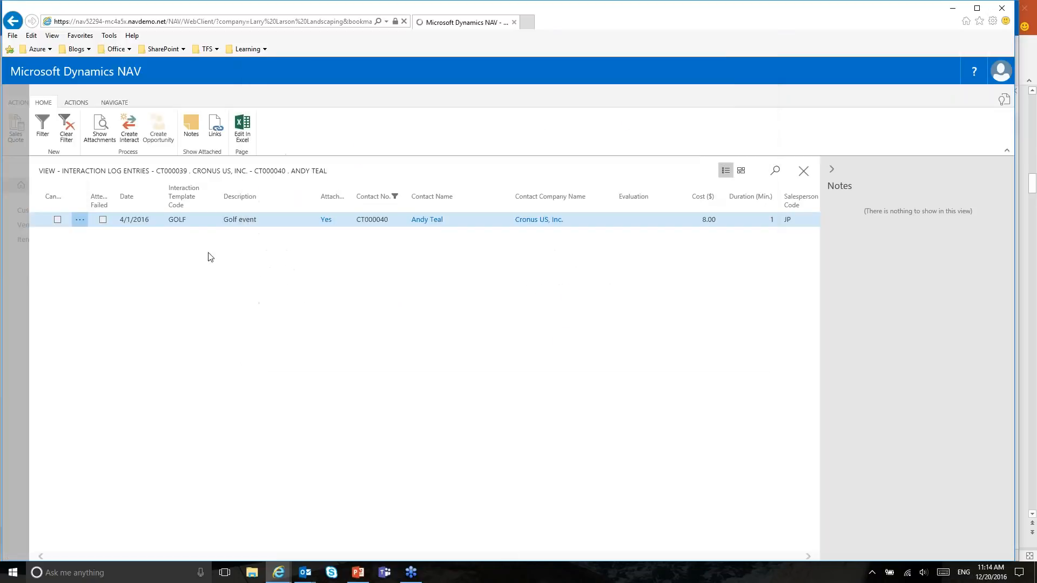
Step: Preview the attached golf invitation email, close it, and close the log to return to the contact card
left_click(99, 124)
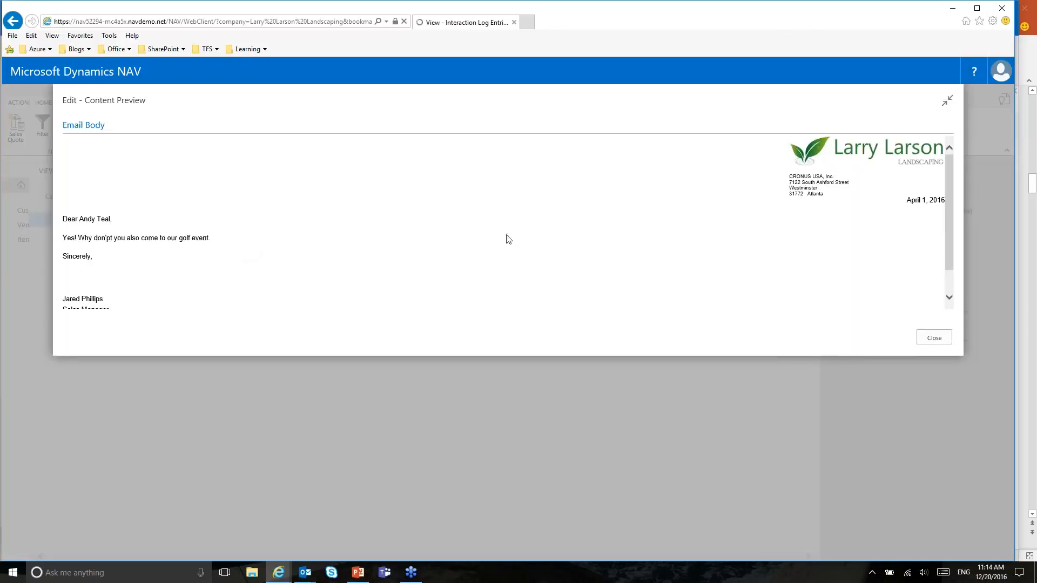
mouse_move(950, 215)
left_mouse_down()
mouse_move(953, 241)
mouse_move(951, 217)
left_mouse_up()
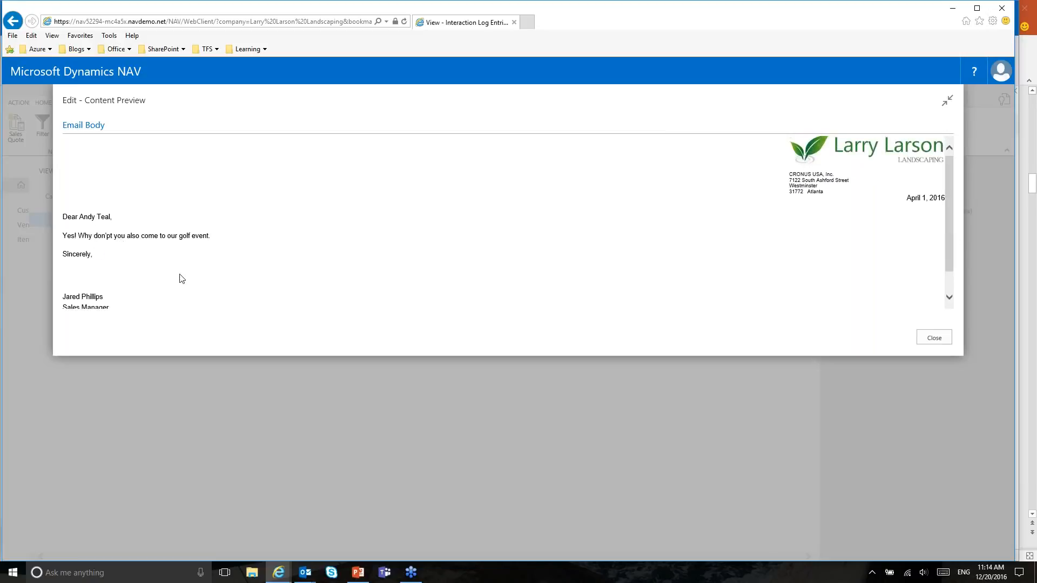
left_click(934, 339)
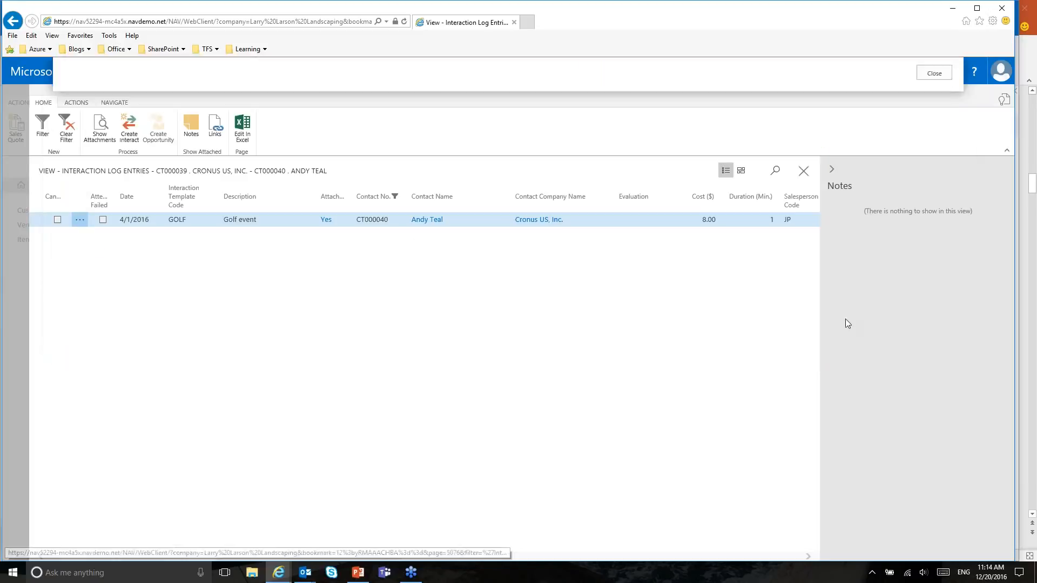
left_click(806, 171)
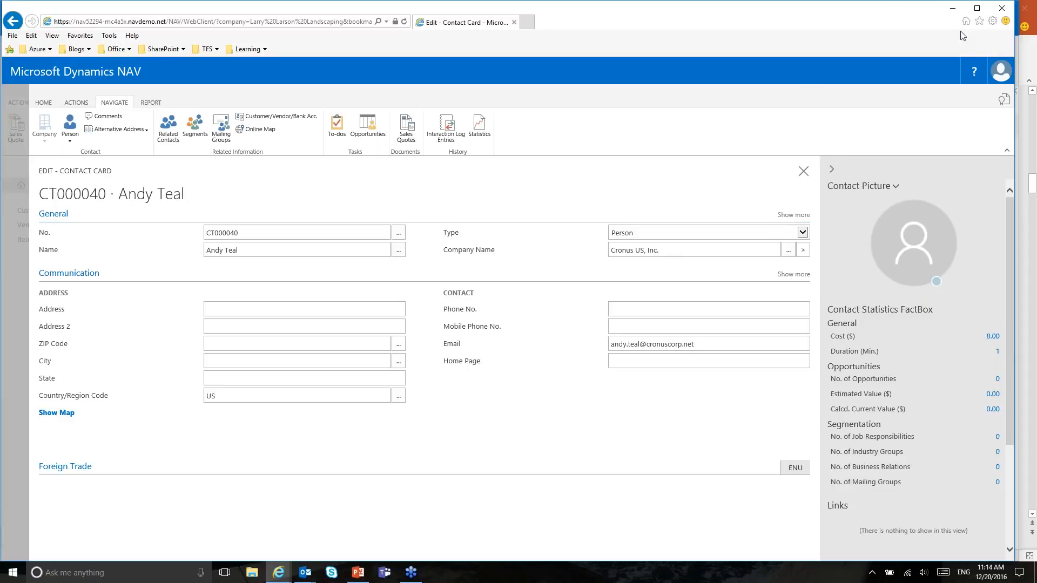
Step: Return to Outlook and open Coho Winery's 'Request for a quote on landscaping work' email
left_click(953, 10)
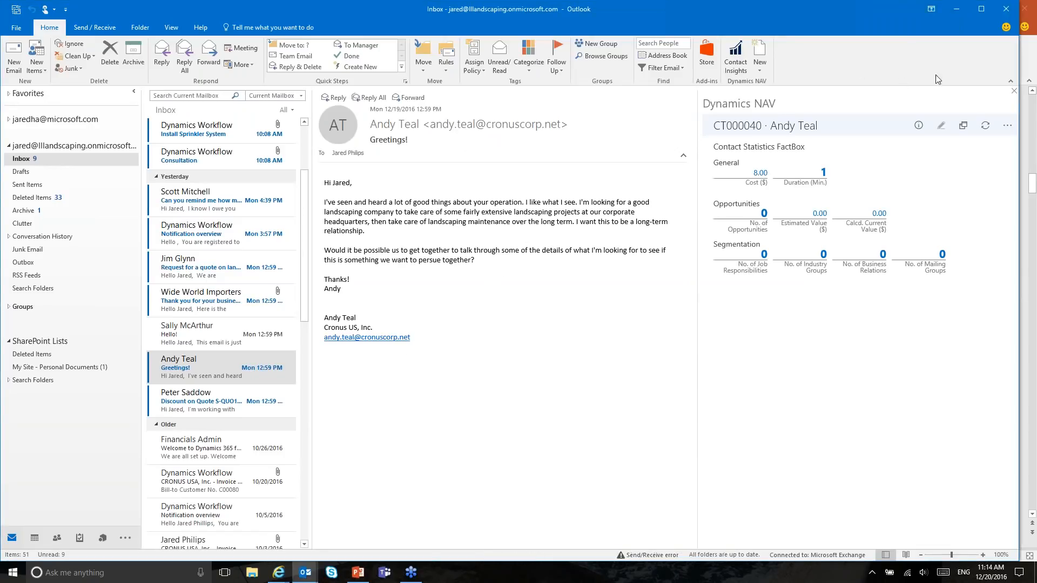
left_click(269, 270)
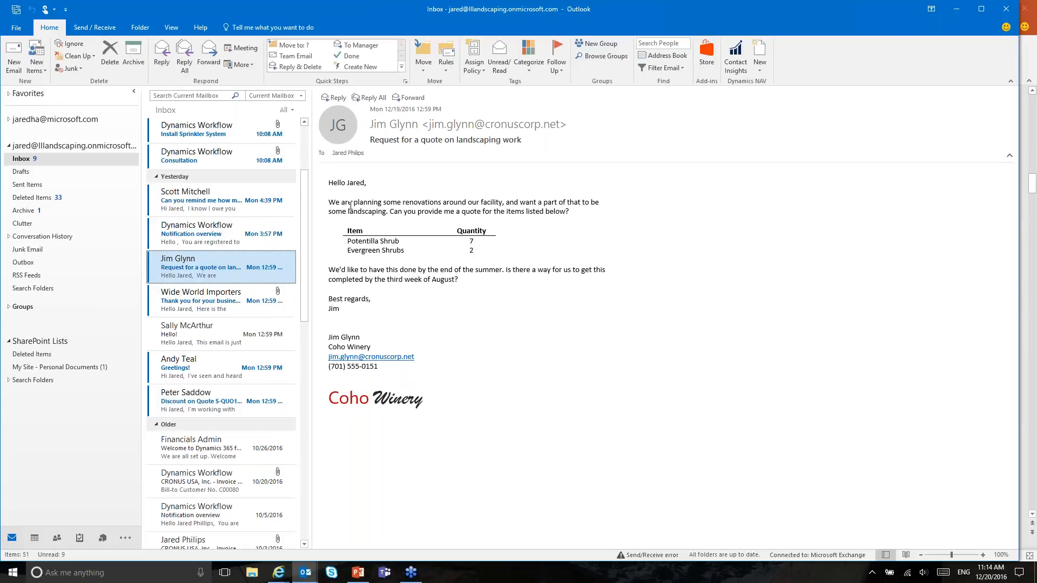
Step: Select the requested-items table and look up Coho Winery in a narrower Dynamics NAV pane
left_click_drag(342, 231, 389, 252)
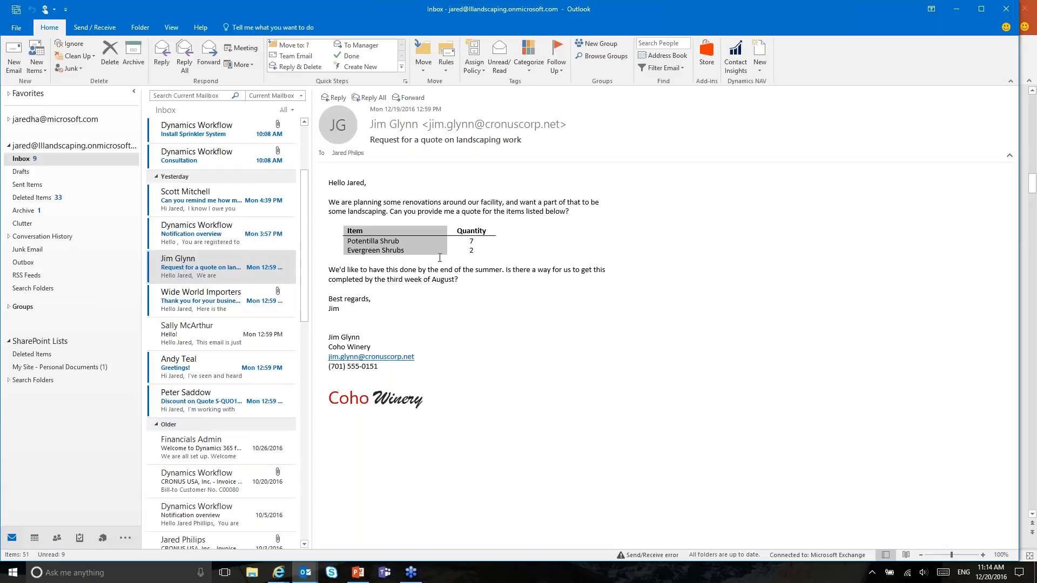
left_click(736, 59)
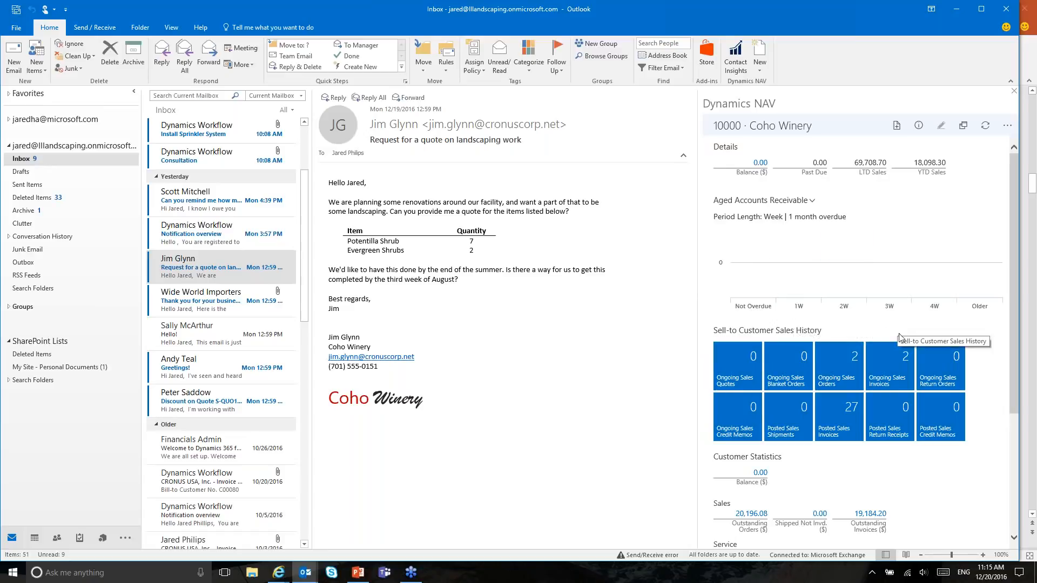
left_click_drag(700, 252, 727, 252)
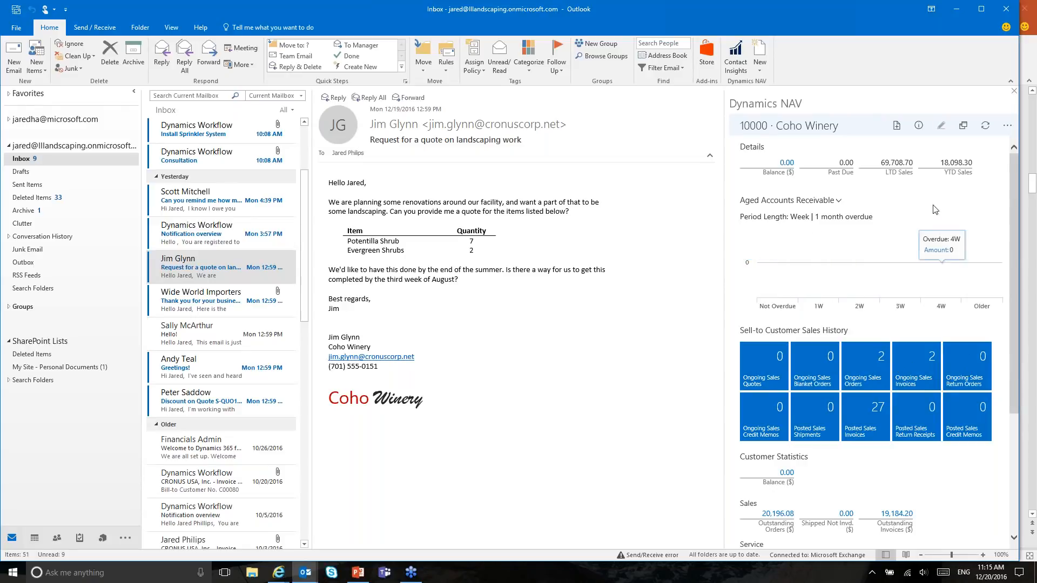
Step: Review Coho Winery's posted sales invoices, then return to the customer 10000 overview
left_click(863, 418)
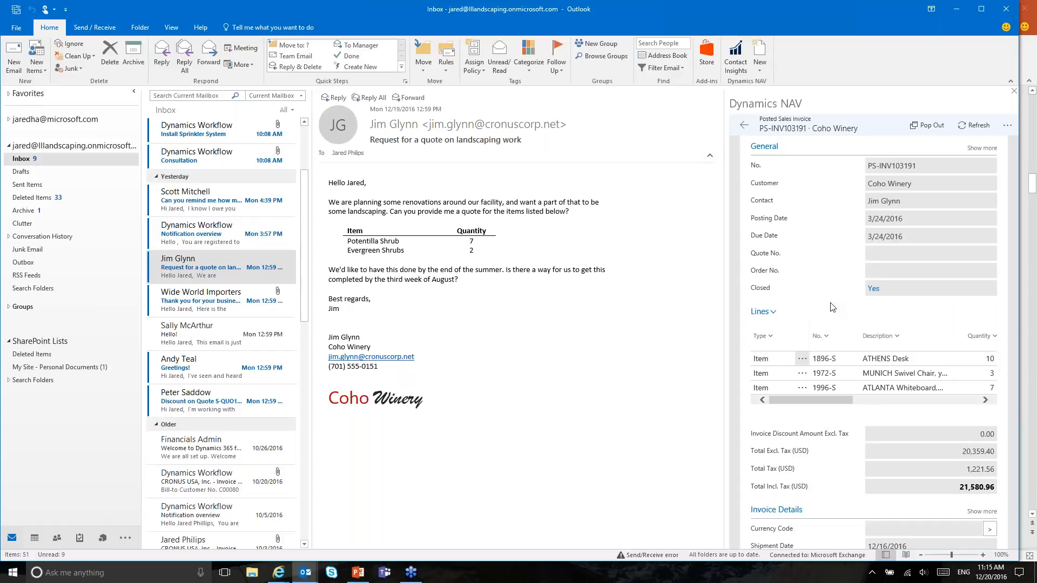
left_click(745, 126)
left_click(745, 127)
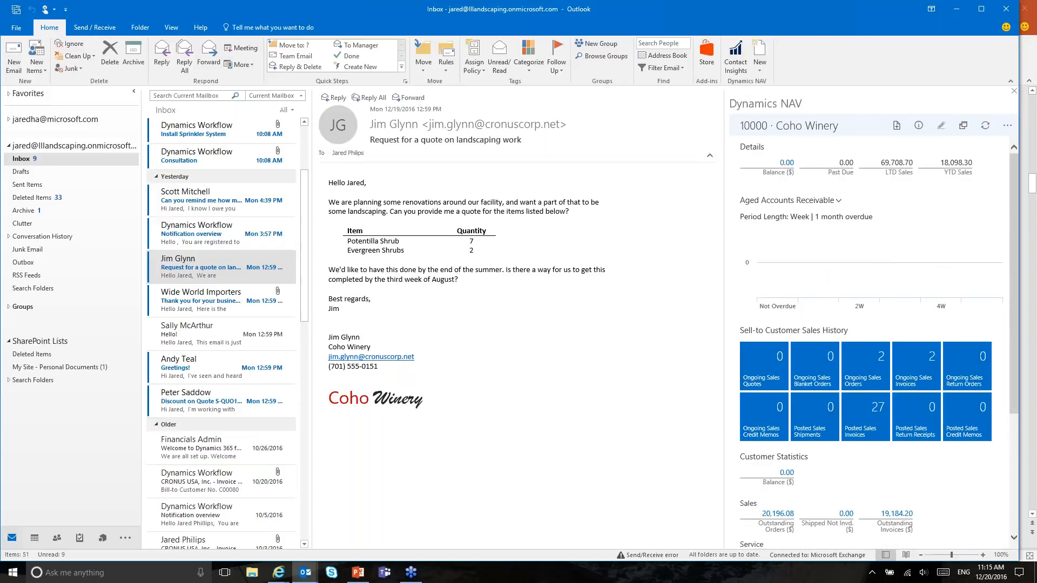
Step: Start a new sales quote for Coho Winery from the Dynamics NAV pane
left_click(1007, 125)
left_click(1006, 126)
left_click(896, 126)
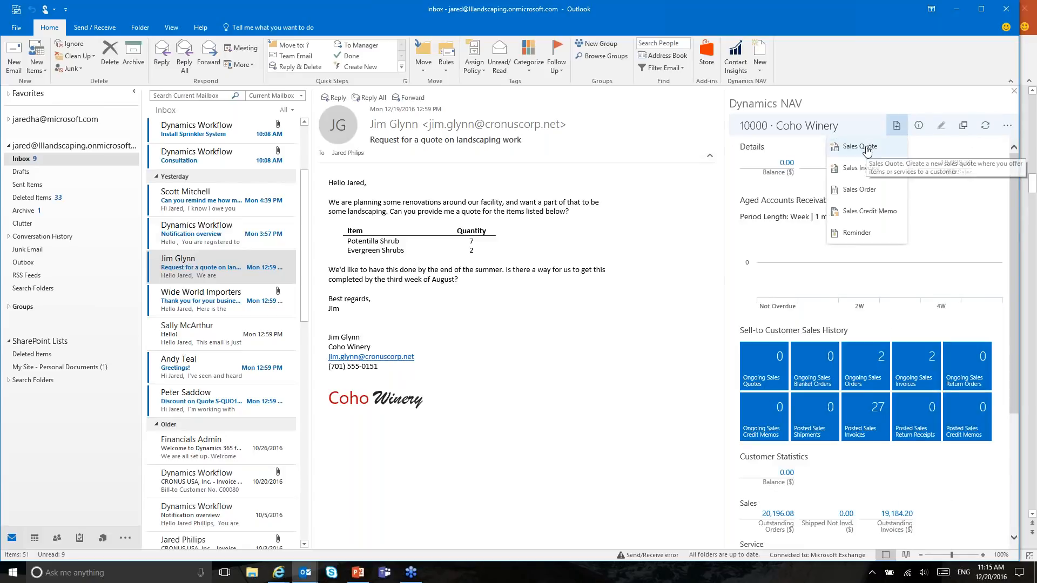
left_click(885, 146)
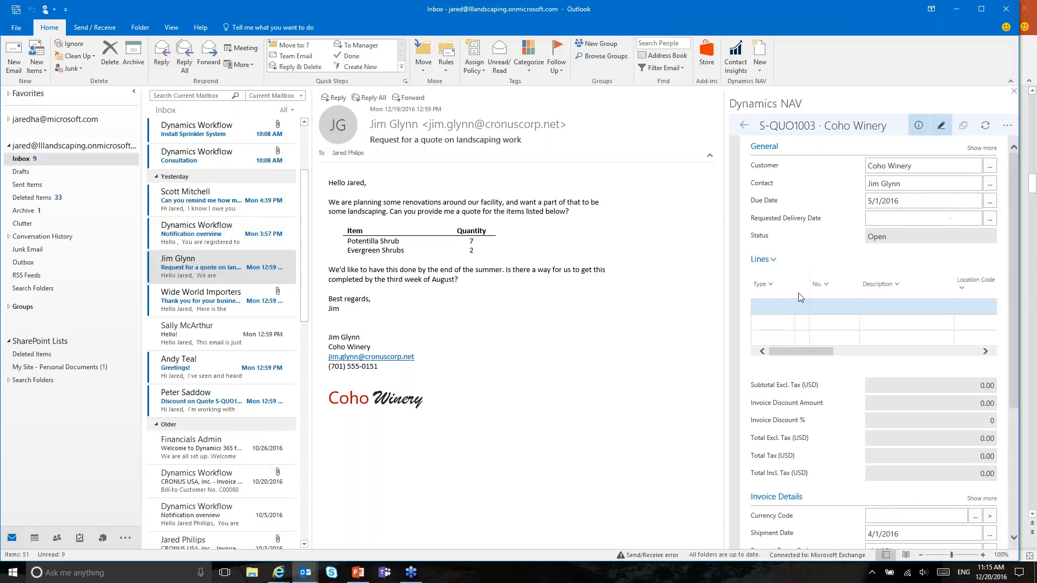
Step: Add an Item line of 7 Potentilla Shrub - Pink, totalling 499.80 including tax
left_click(769, 309)
left_click(771, 326)
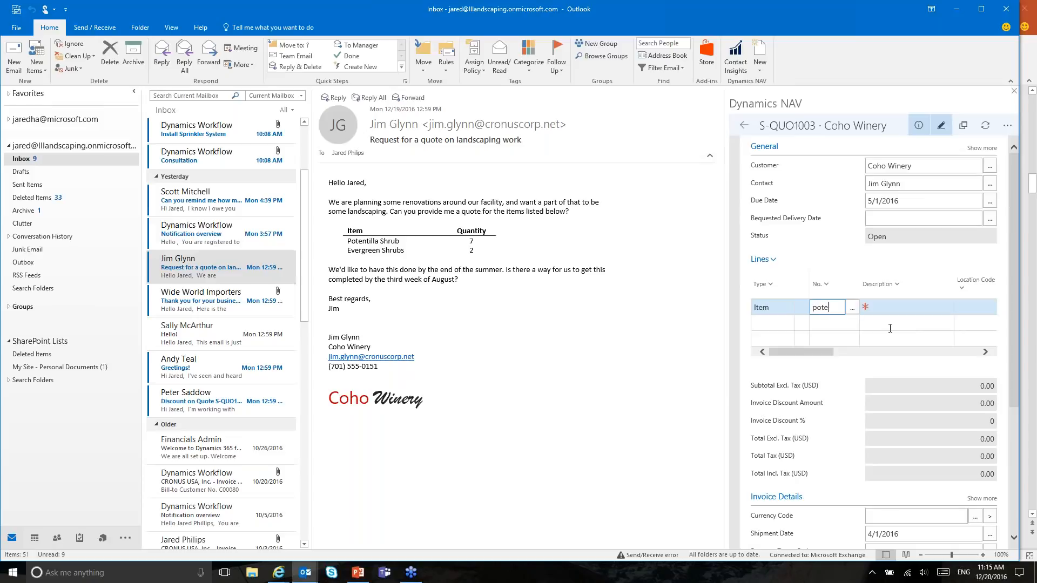
type("potentilla")
key("Tab")
key("Tab")
key("Tab")
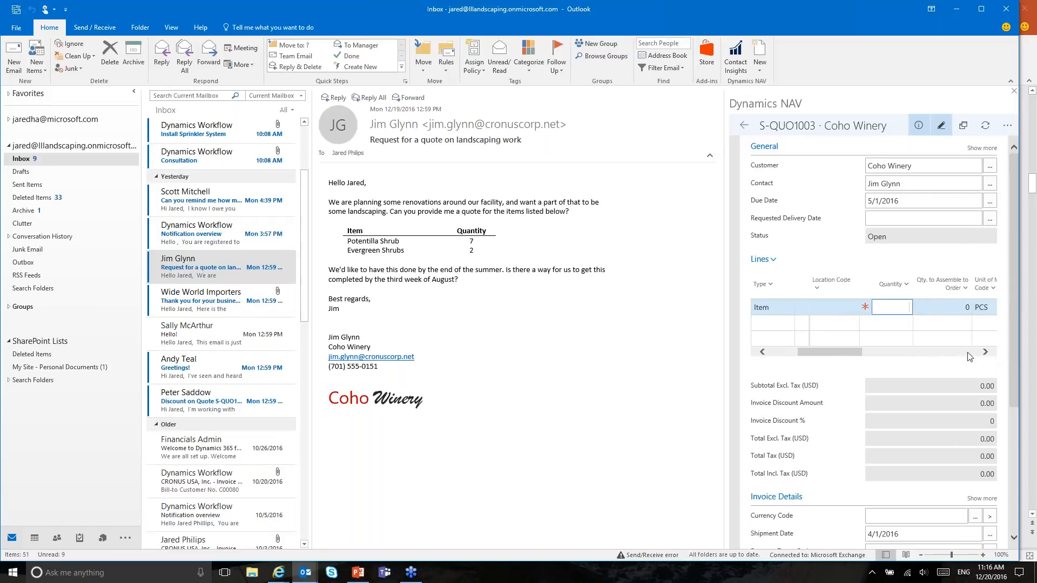
type("7")
key("Tab")
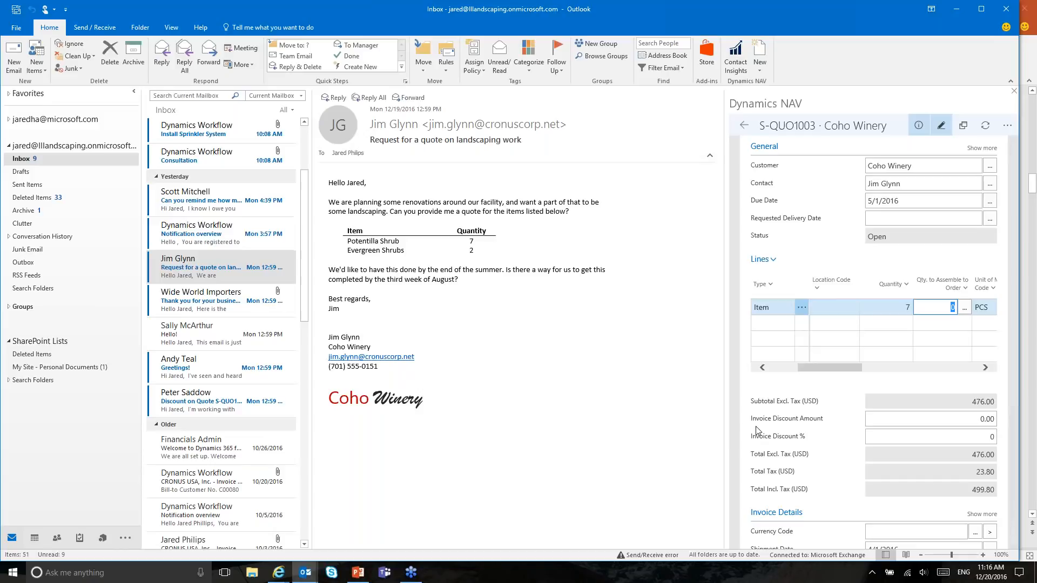
left_click_drag(728, 400, 594, 416)
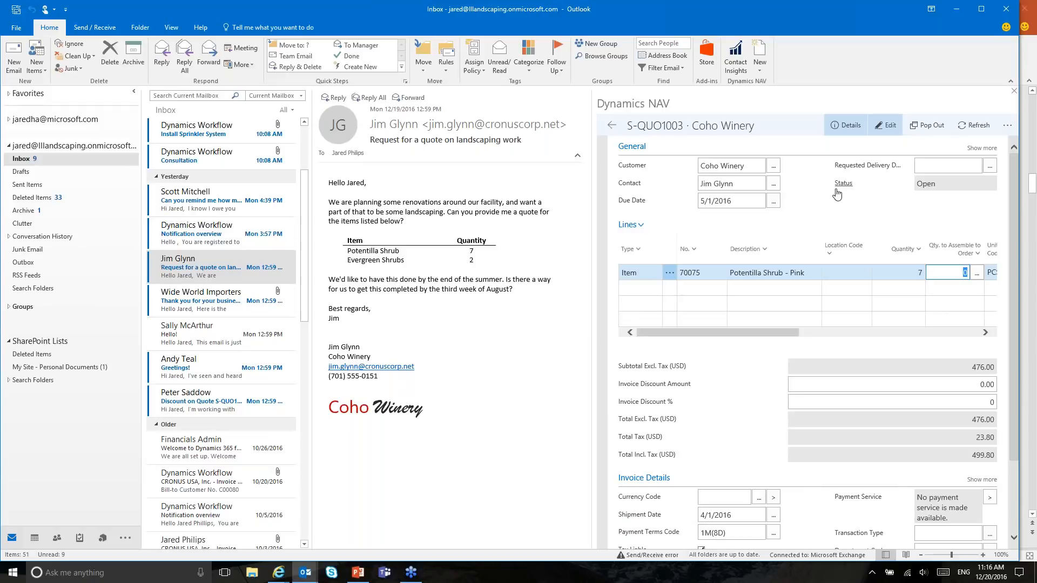
Step: In a popped-out quote window, add 2 Evergreen Shrubs to S-QUO1003, then refresh the Outlook pane
left_click(929, 127)
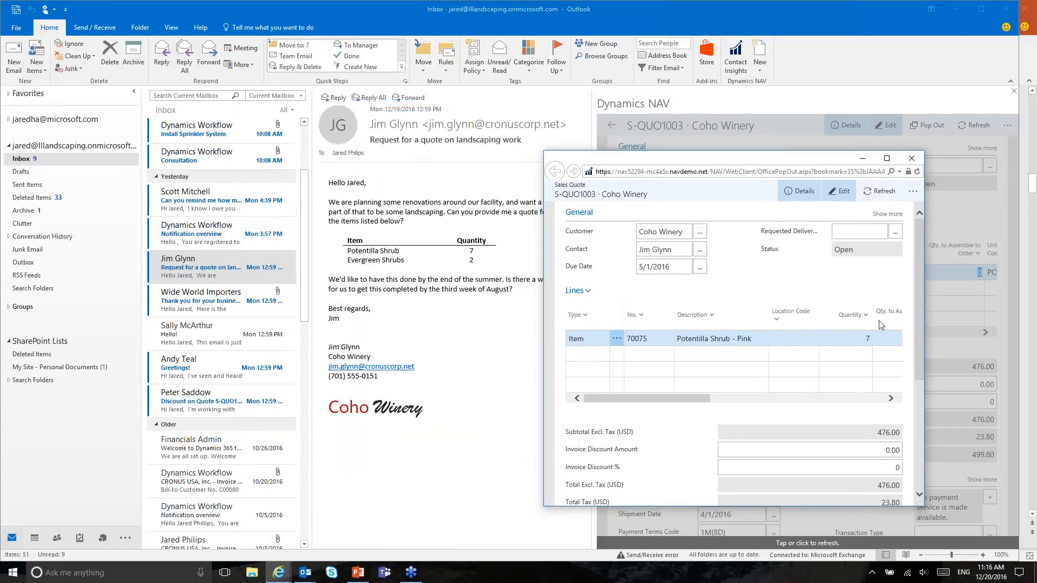
double_click(716, 165)
left_click(89, 223)
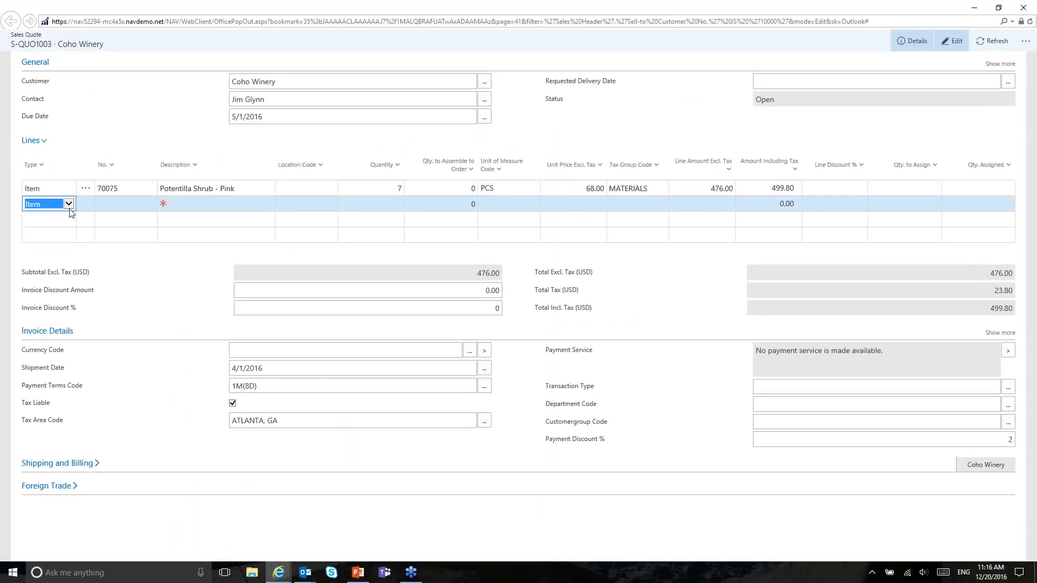
key("Tab")
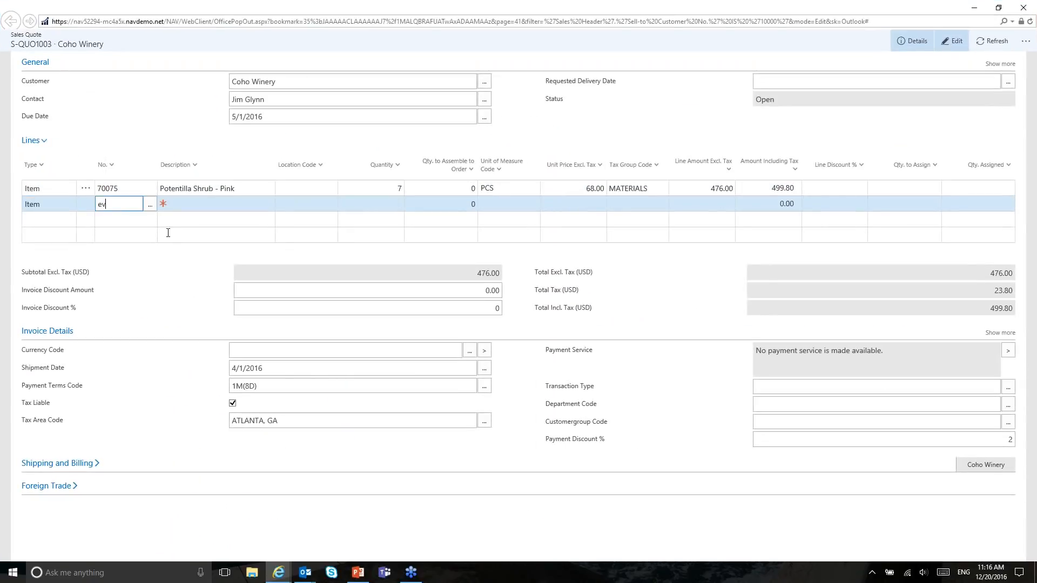
type("evergre")
key("Tab")
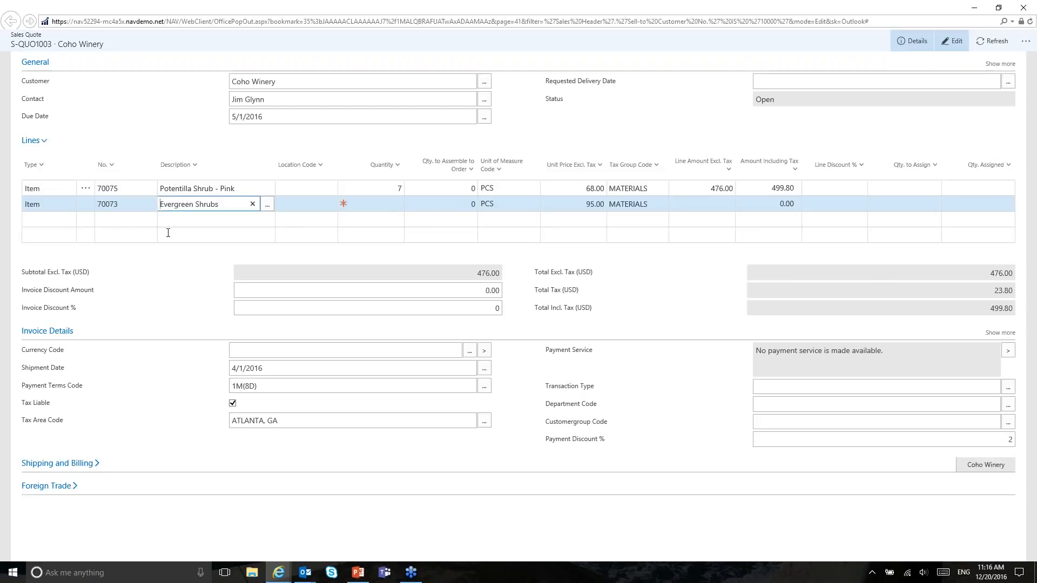
key("Tab")
key("Tab")
type("2")
key("Tab")
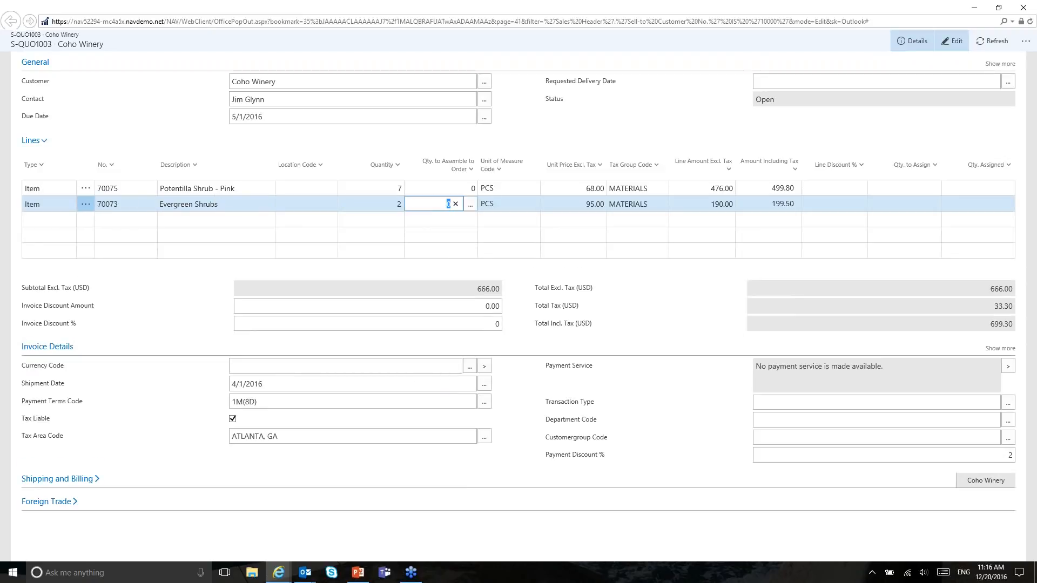
left_click(1015, 15)
left_click(744, 234)
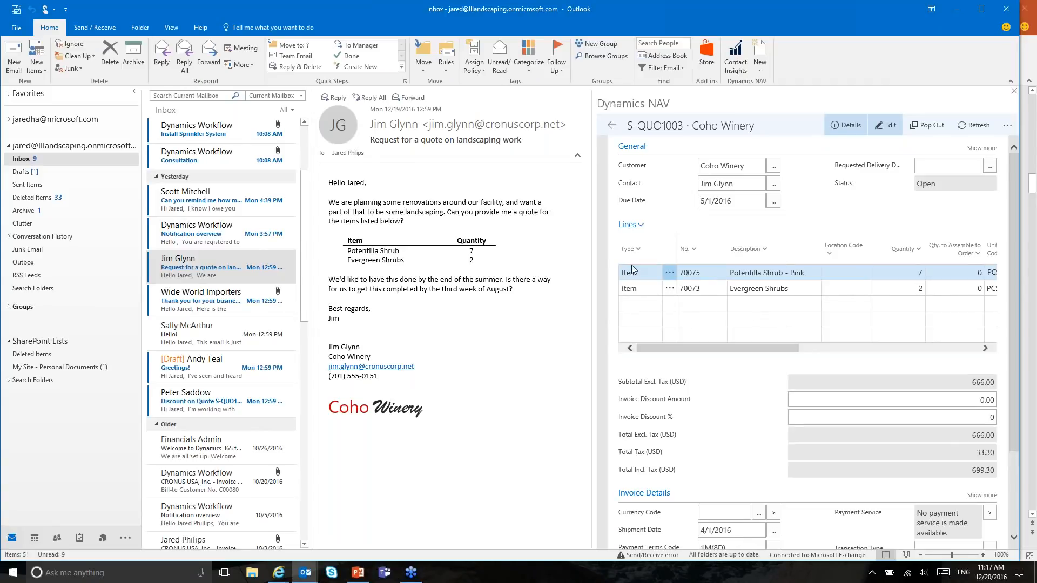
Step: Send sales quote S-QUO1003 by email, creating a reply with the quote attached
left_click_drag(596, 250, 637, 252)
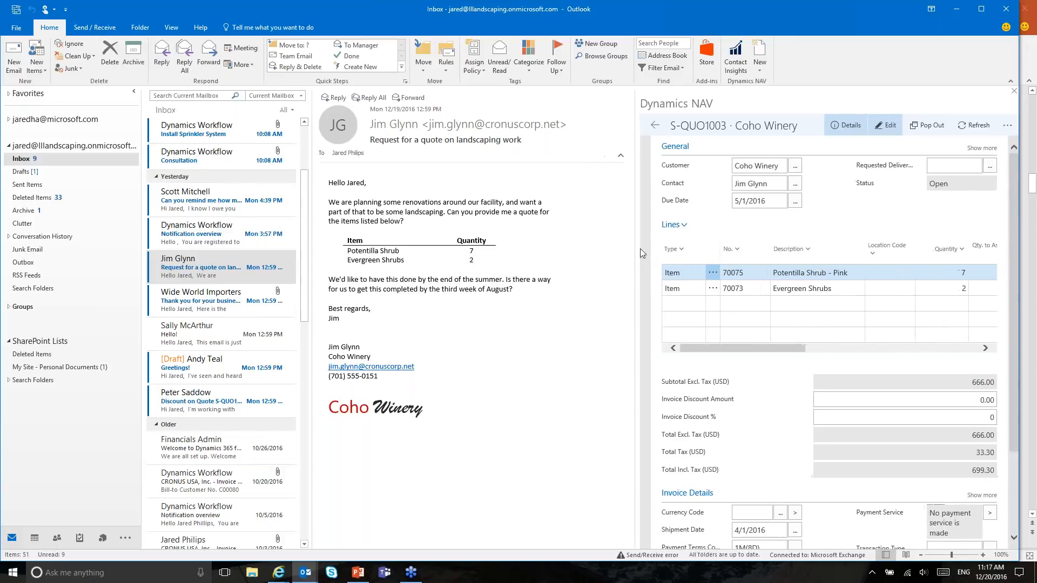
left_click(1007, 130)
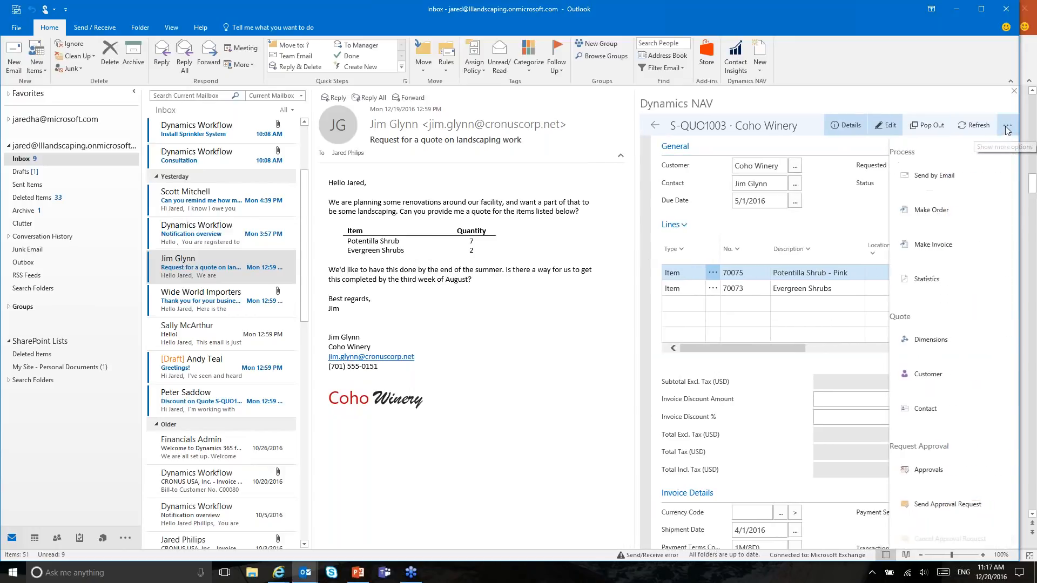
left_click(933, 177)
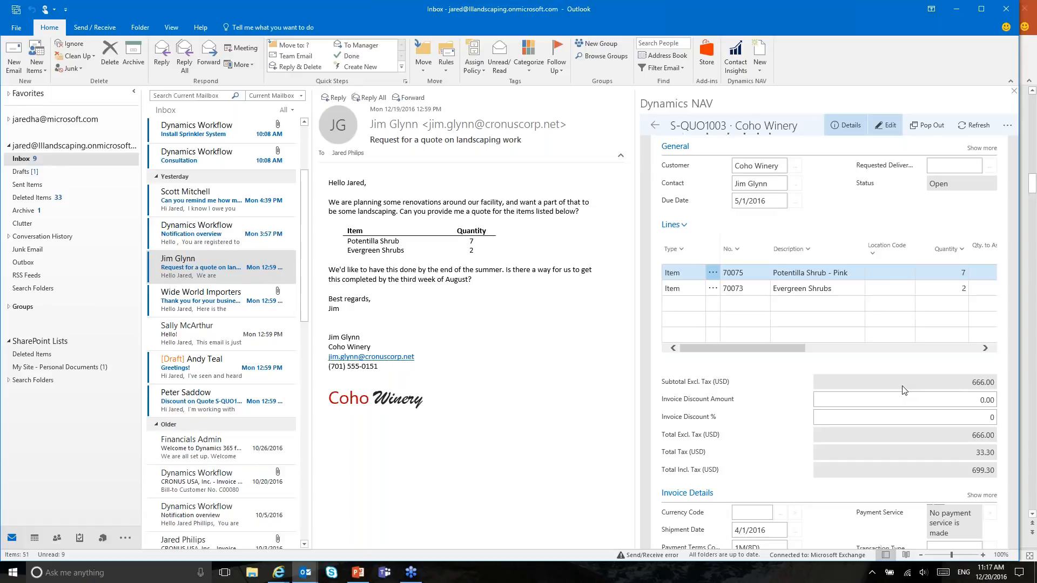
key("ctrl+r")
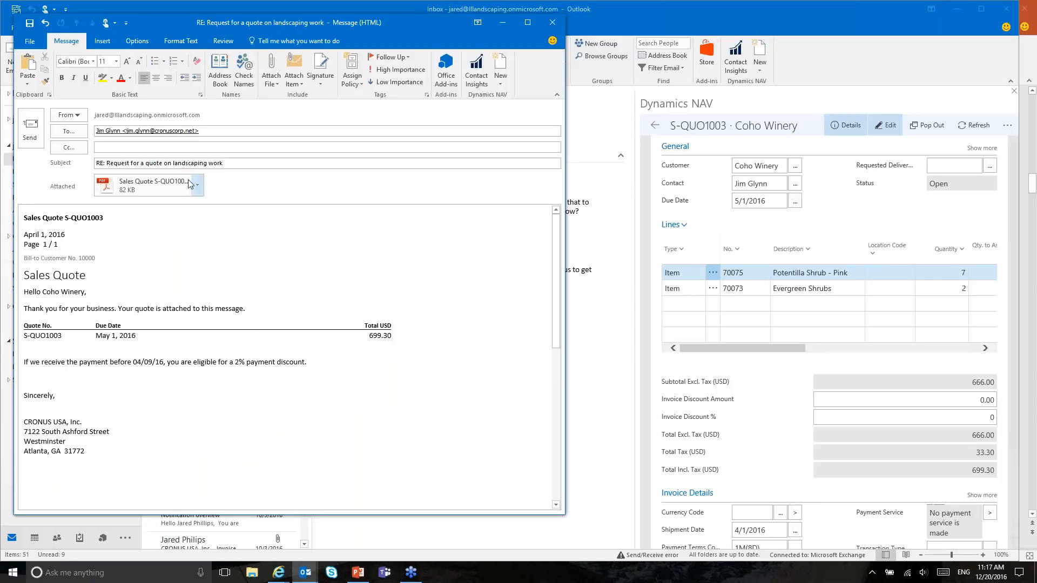
Step: Maximize the reply and open the attached S-QUO1003 sales quote PDF
left_click(529, 25)
scroll(245, 486, "down", 1)
scroll(227, 458, "up", 3)
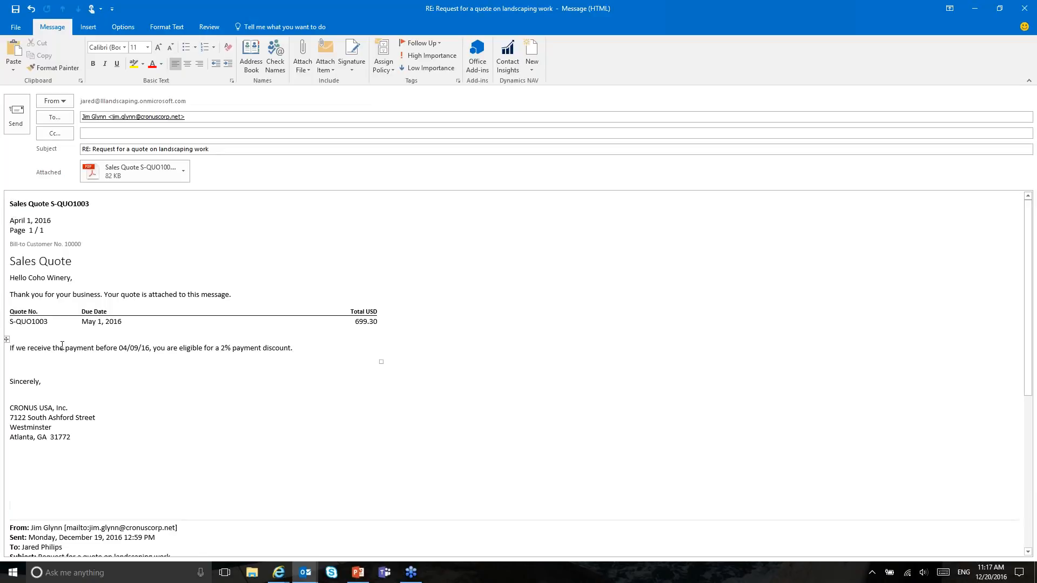
left_click(183, 171)
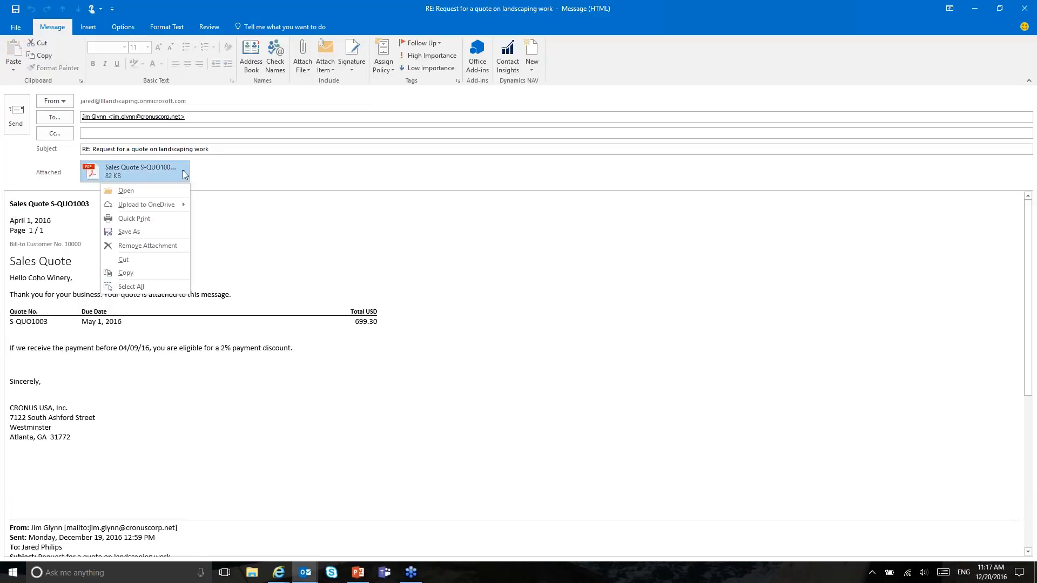
left_click(138, 191)
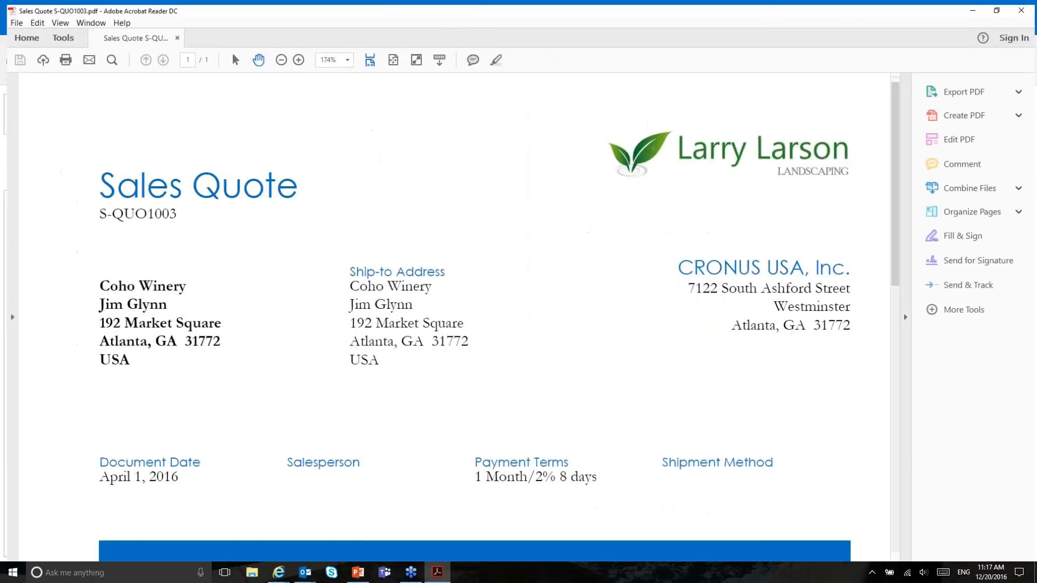
Step: Check the PDF's Potentilla and Evergreen lines totalling 699.30, then close Acrobat Reader
scroll(440, 298, "down", 5)
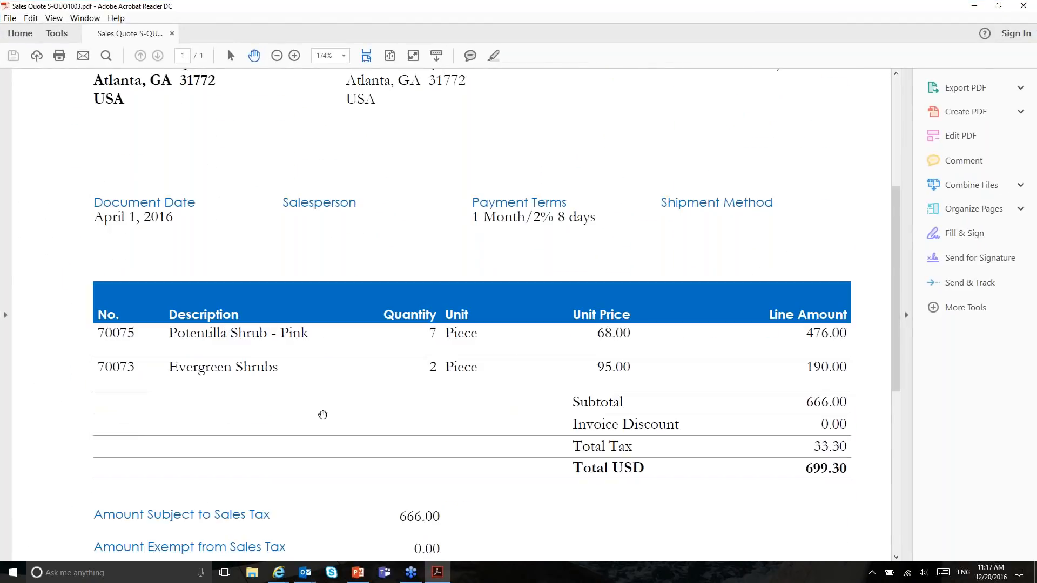
scroll(737, 350, "down", 3)
scroll(742, 363, "up", 6)
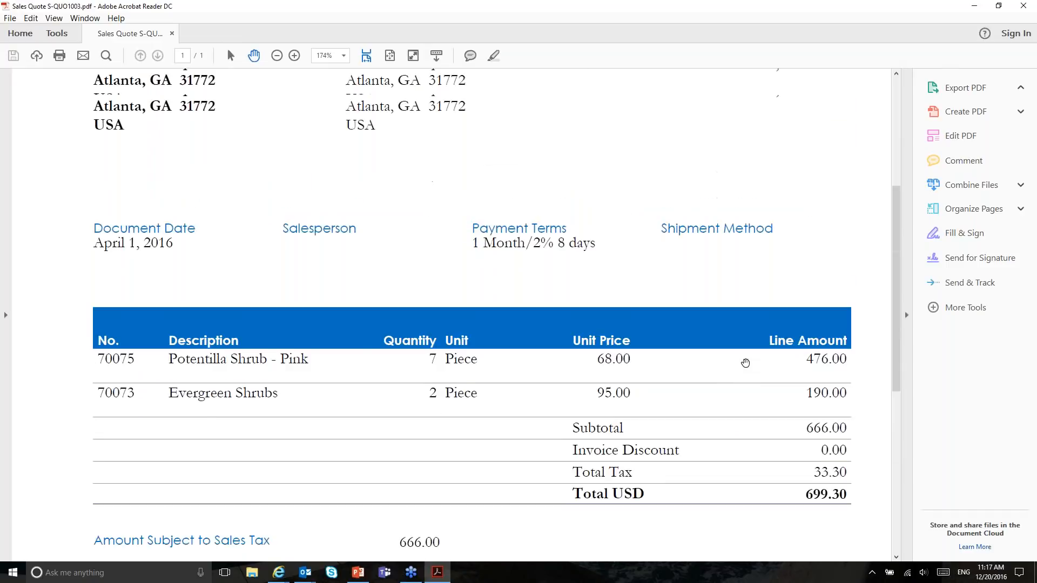
left_click(1022, 6)
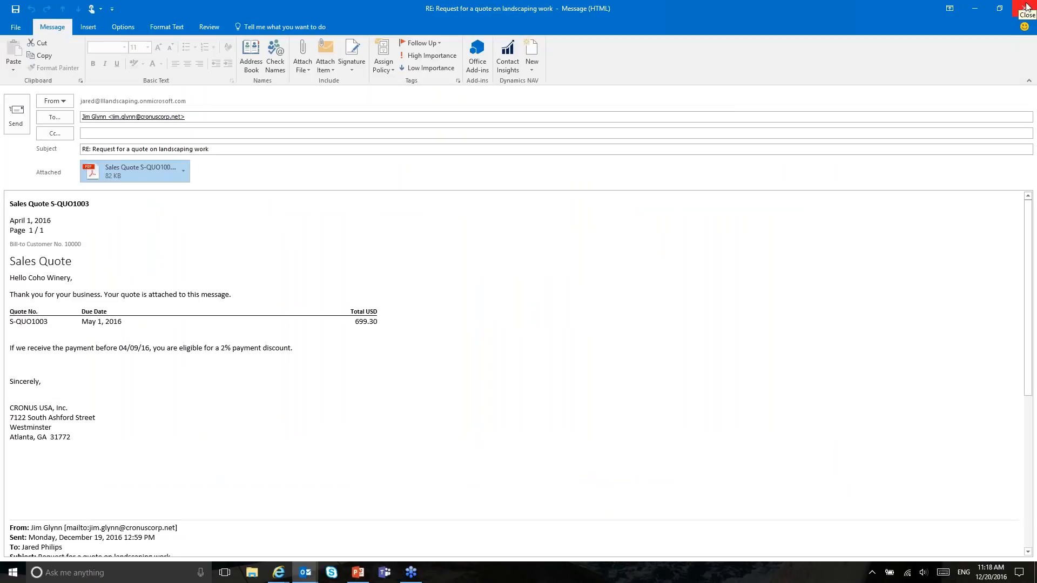
Step: Close the reply without saving, go back to Coho Winery's overview, and narrow the NAV pane
left_click(1027, 6)
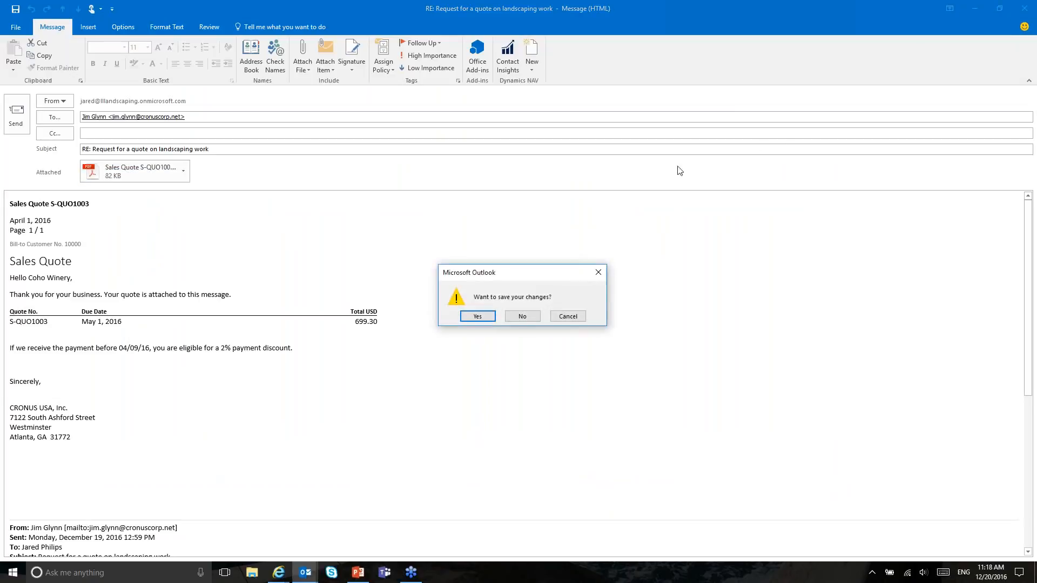
left_click(522, 316)
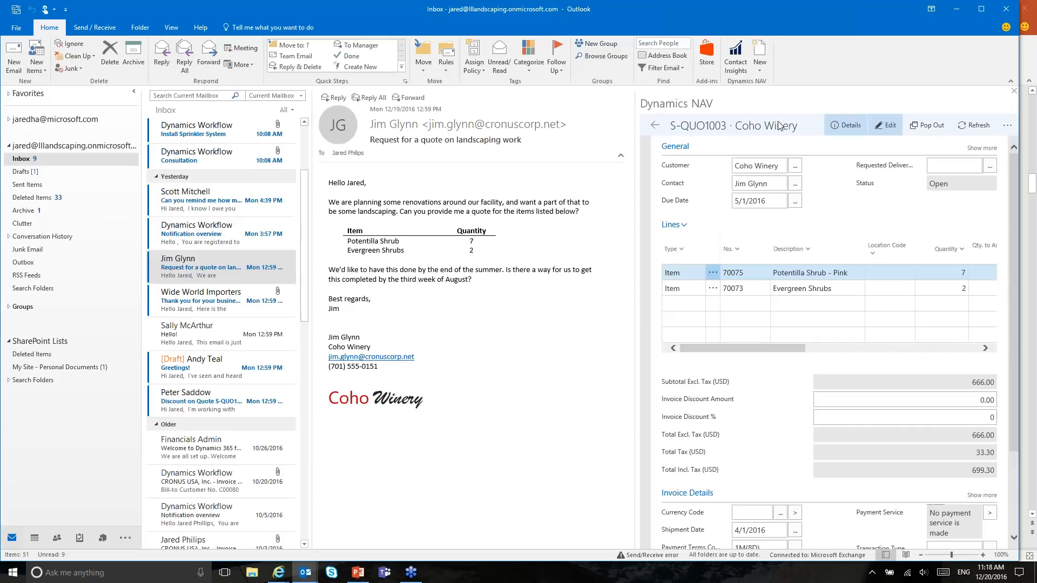
left_click(654, 126)
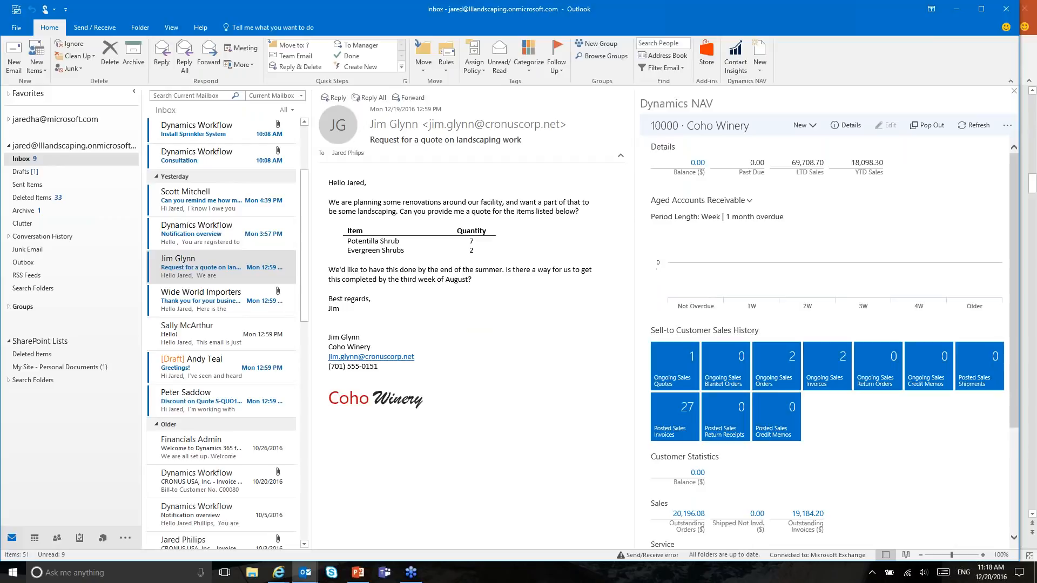
left_click_drag(640, 211, 700, 212)
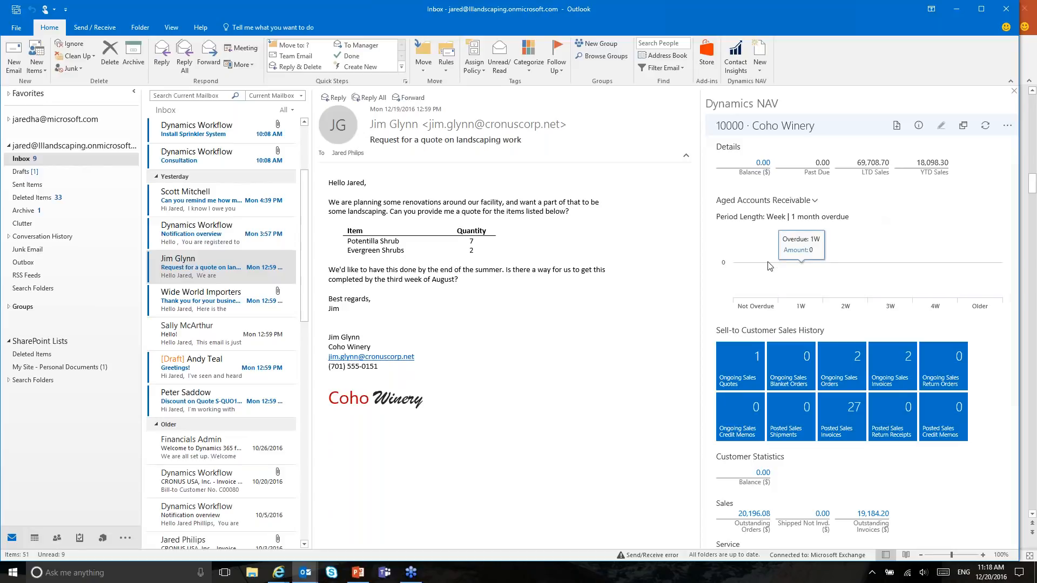
left_click_drag(704, 255, 726, 258)
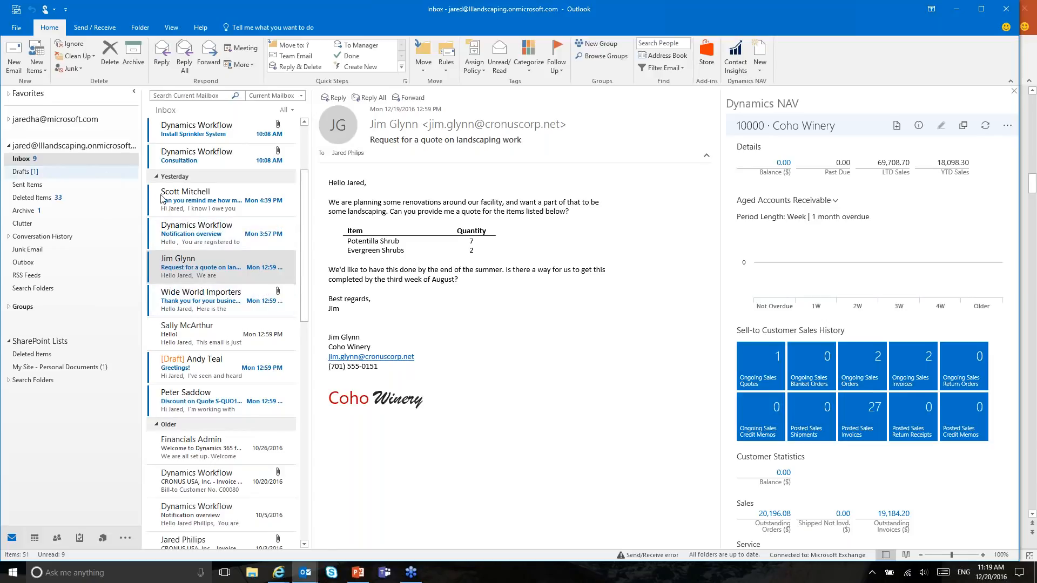
Step: Start a new email to a contact's e-mail address and open Dynamics NAV Contact Insights
left_click(18, 64)
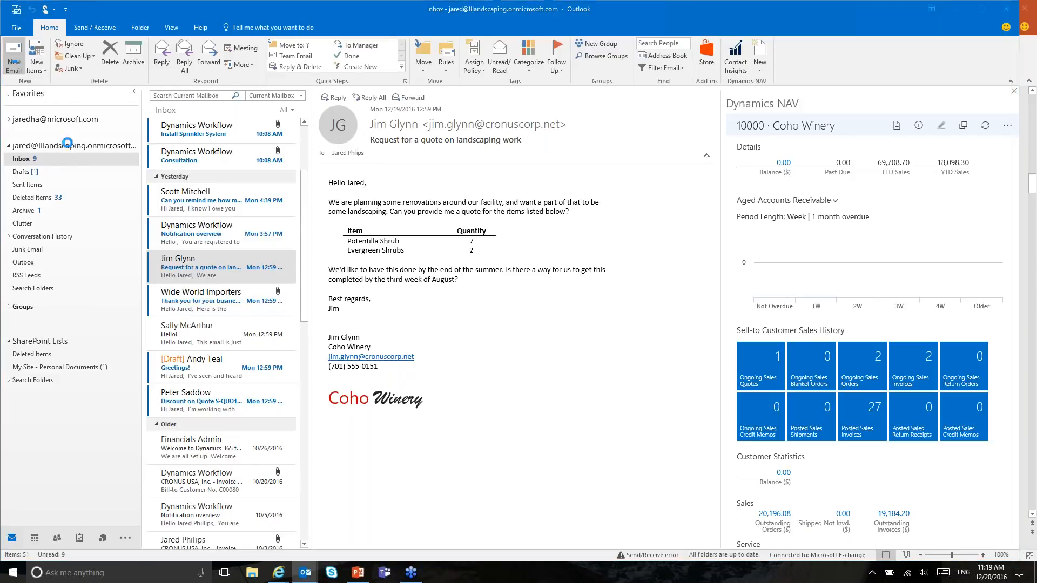
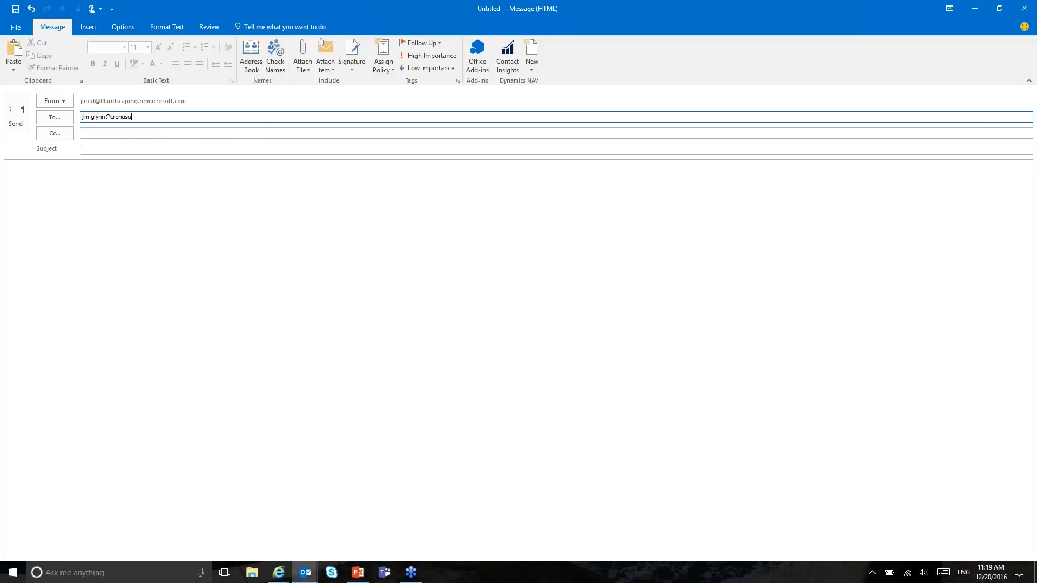
key("Tab")
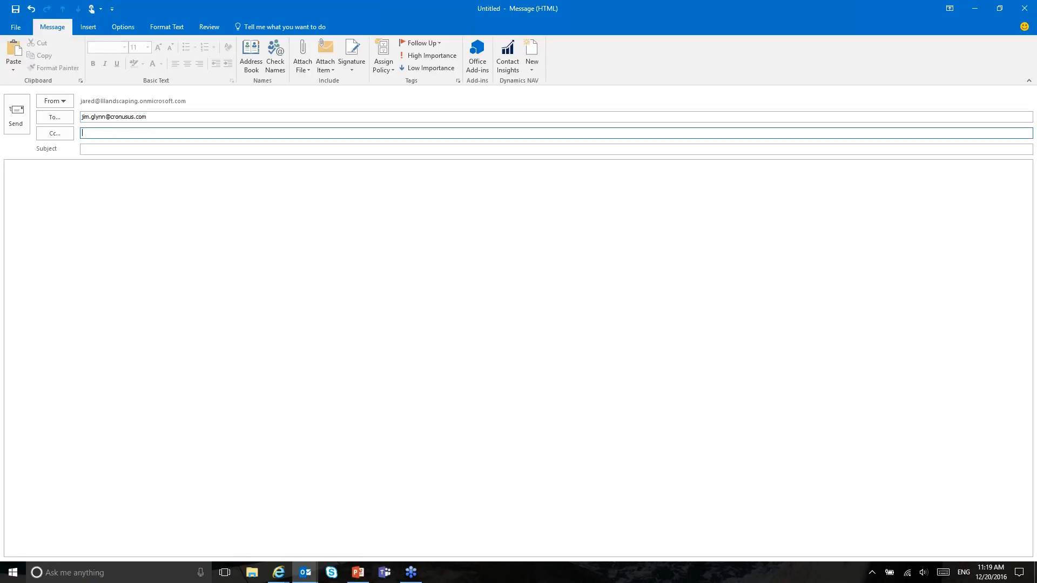
left_click(507, 54)
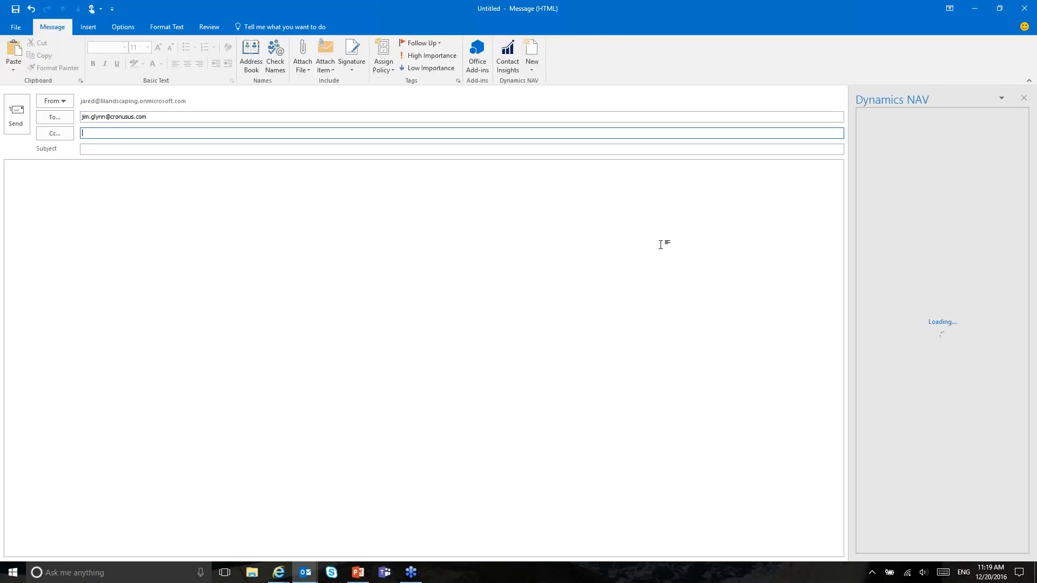
left_click_drag(850, 243, 730, 243)
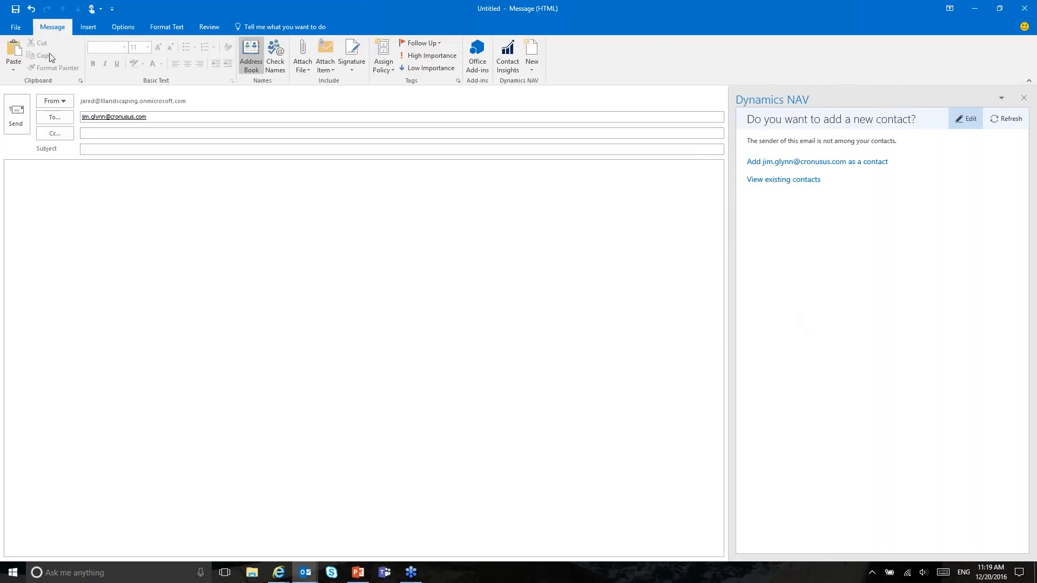
Step: Remove the recipient, re-maximize the message window, and reopen Contact Insights
left_click(181, 119)
key("BackSpace")
left_click(173, 134)
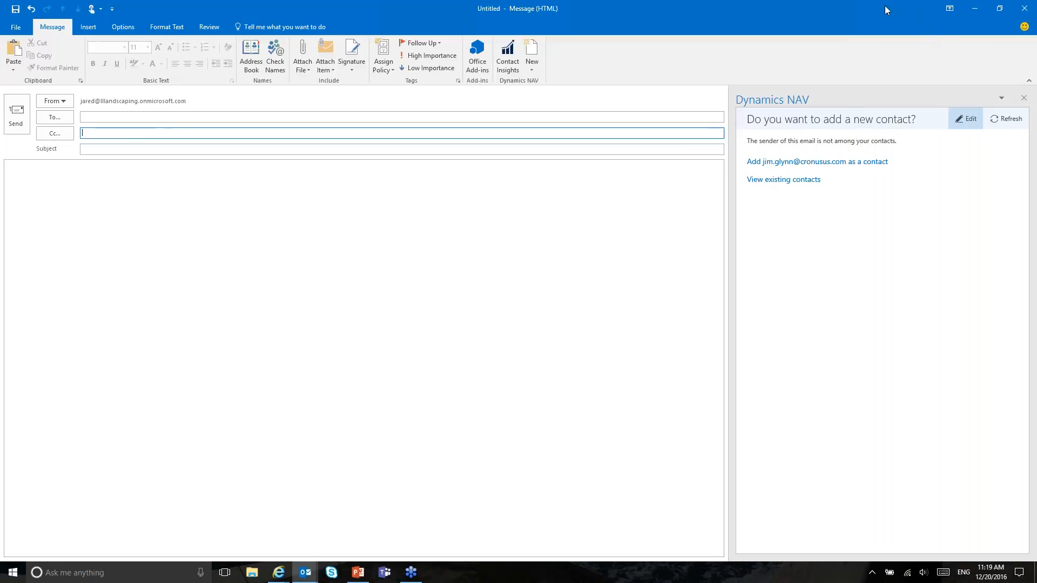
double_click(904, 6)
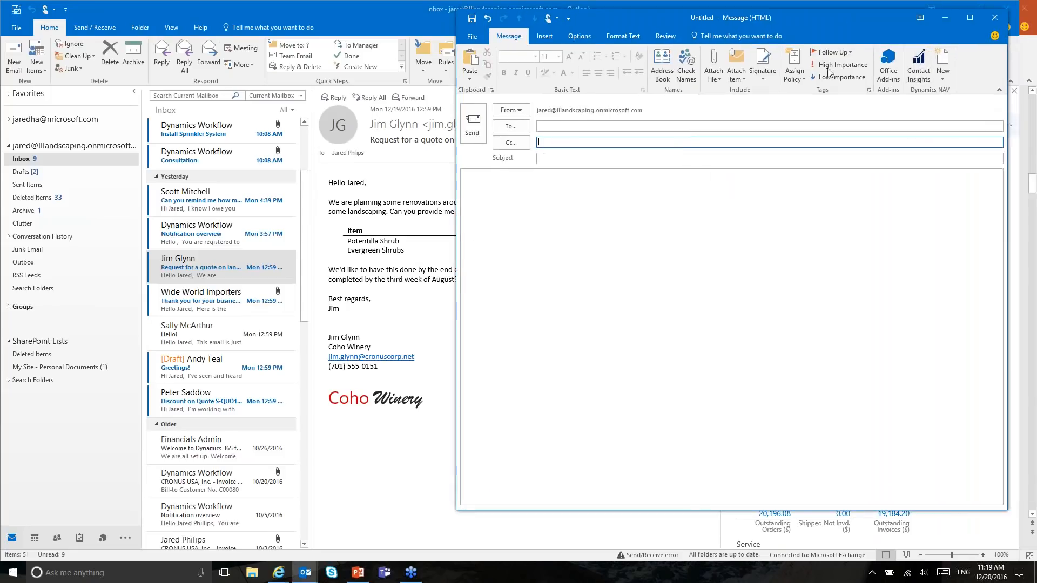
left_click_drag(740, 16, 691, 22)
double_click(691, 23)
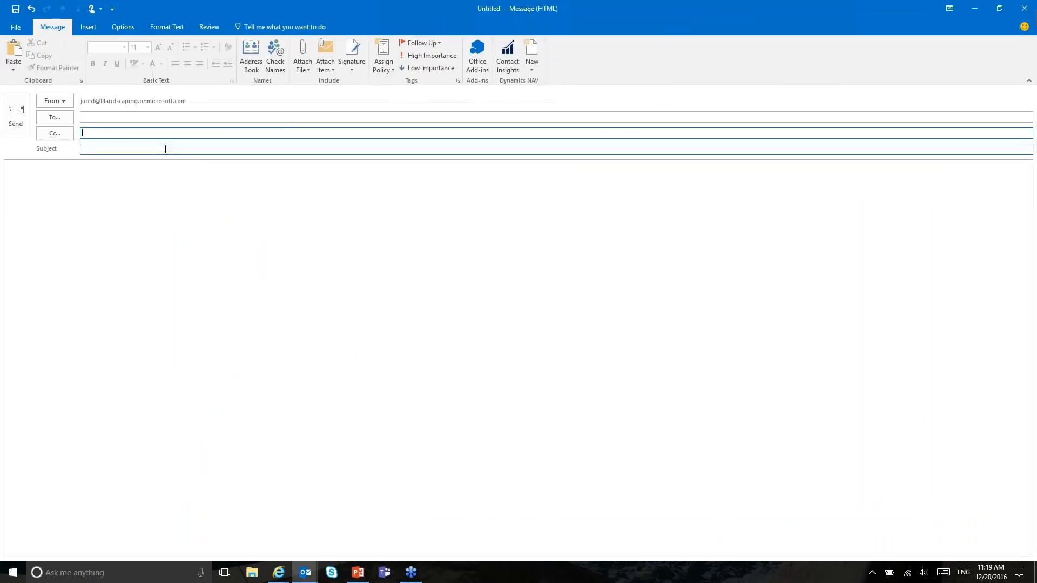
left_click(508, 57)
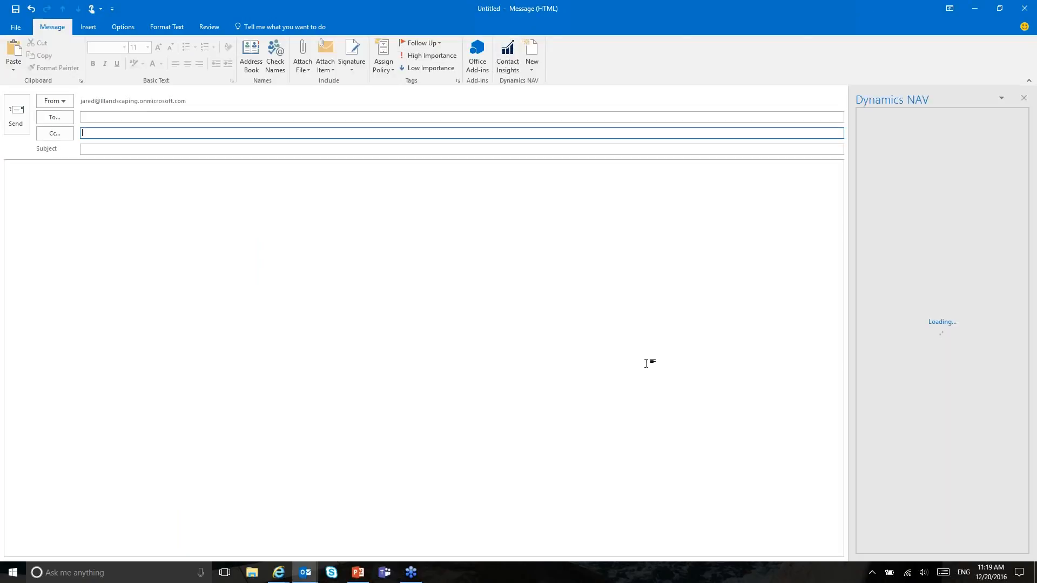
Step: Pick the Coho Winery contact, create empty sales quote S-QUO1004, then close the message unsaved
left_click_drag(844, 225, 718, 232)
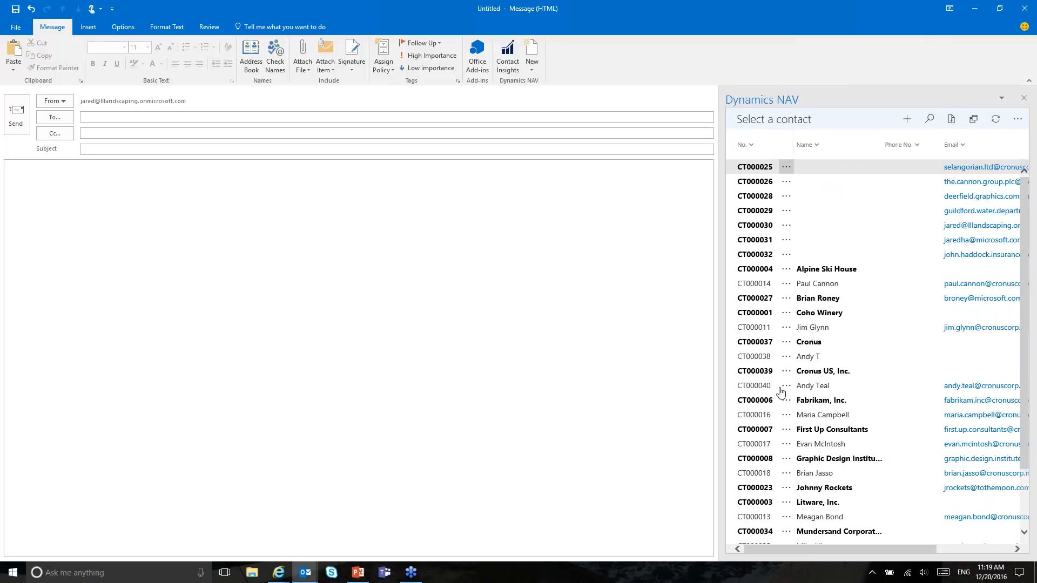
left_click(753, 314)
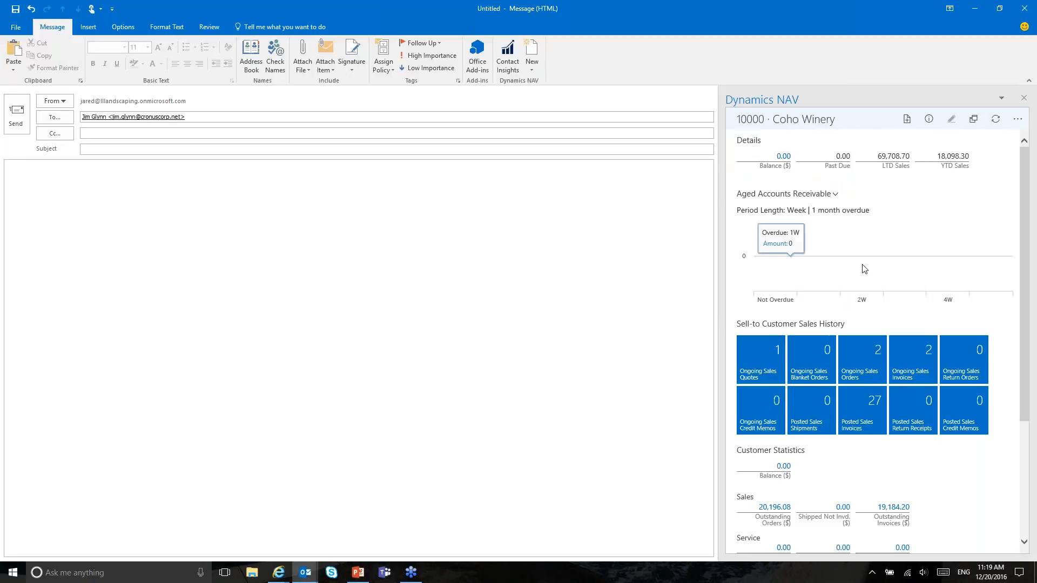
left_click(907, 119)
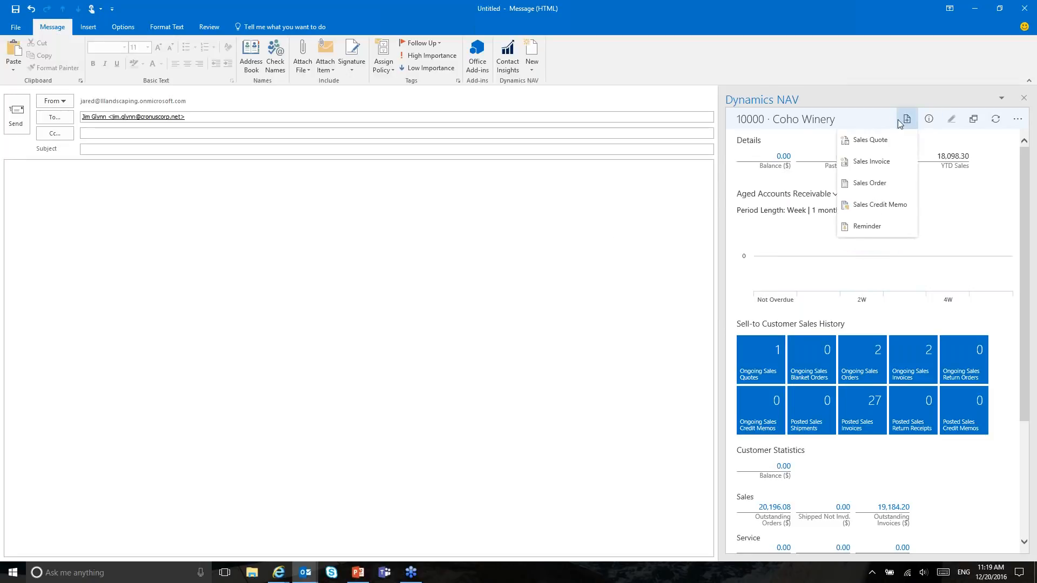
left_click(869, 140)
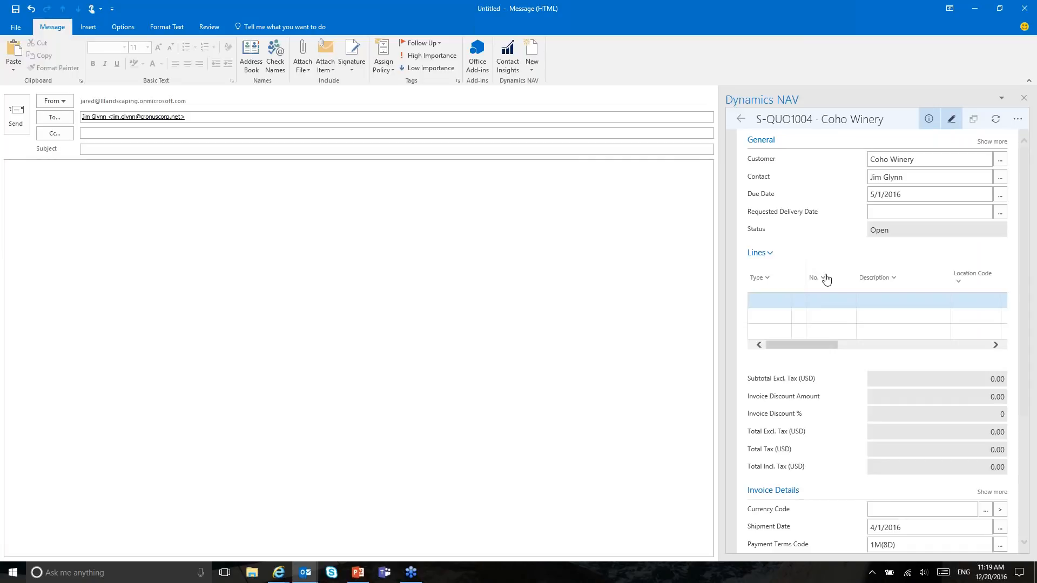
left_click(1026, 7)
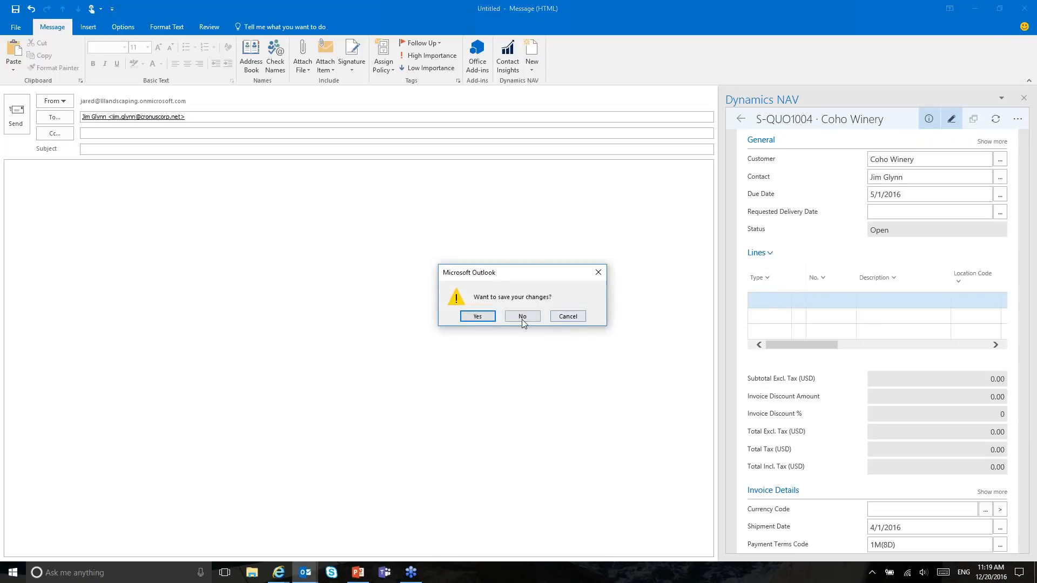
left_click(521, 317)
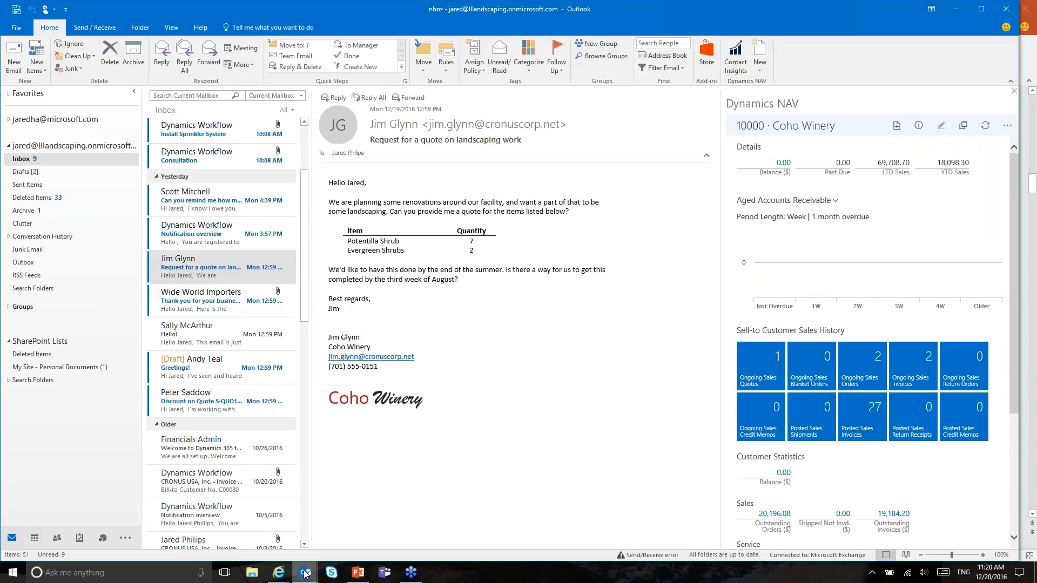
Step: Bring up the Internet Explorer Outlook Mail window from the taskbar
mouse_move(301, 572)
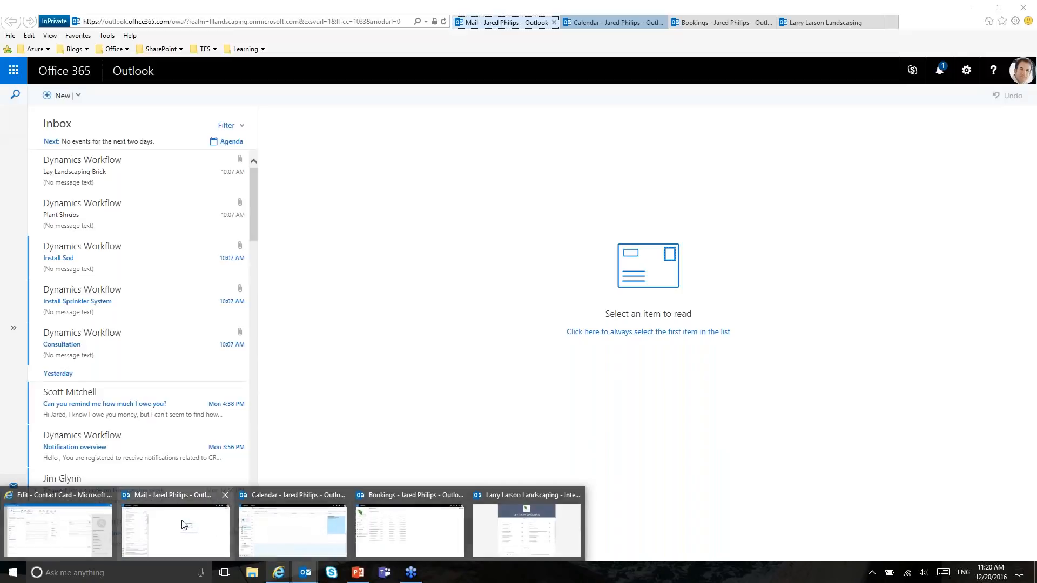
Step: Open the landscaping quote request in Outlook on the web and expand its Dynamics NAV add-in
left_click(183, 525)
scroll(254, 209, "down", 1)
left_click_drag(254, 208, 251, 239)
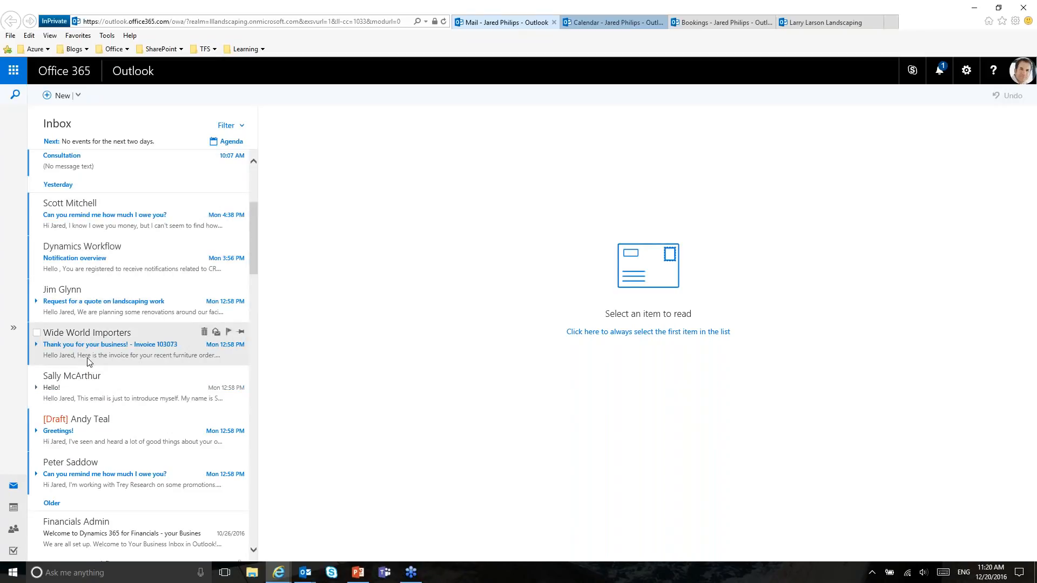
left_click(81, 302)
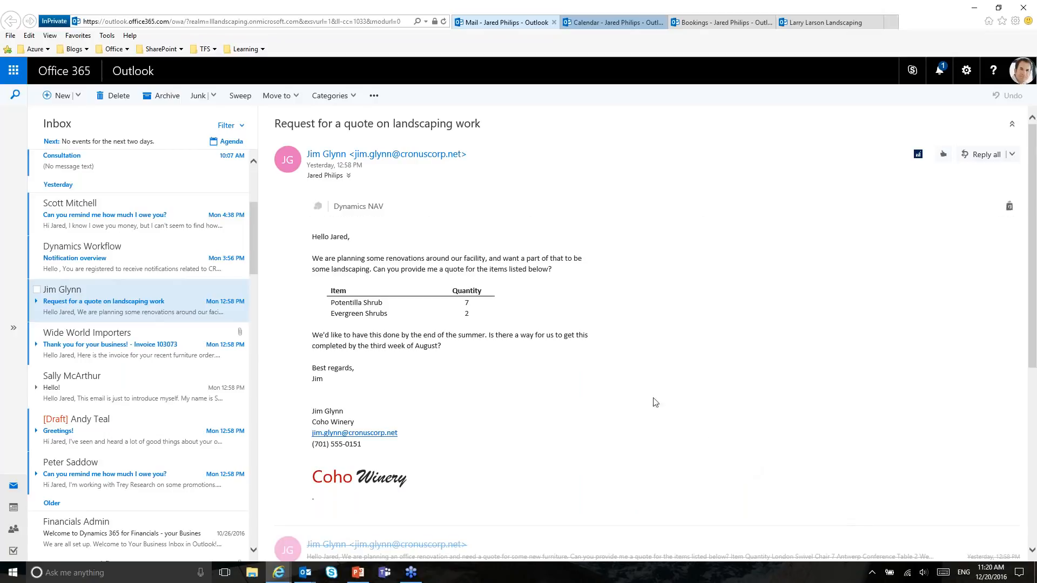
left_click(354, 207)
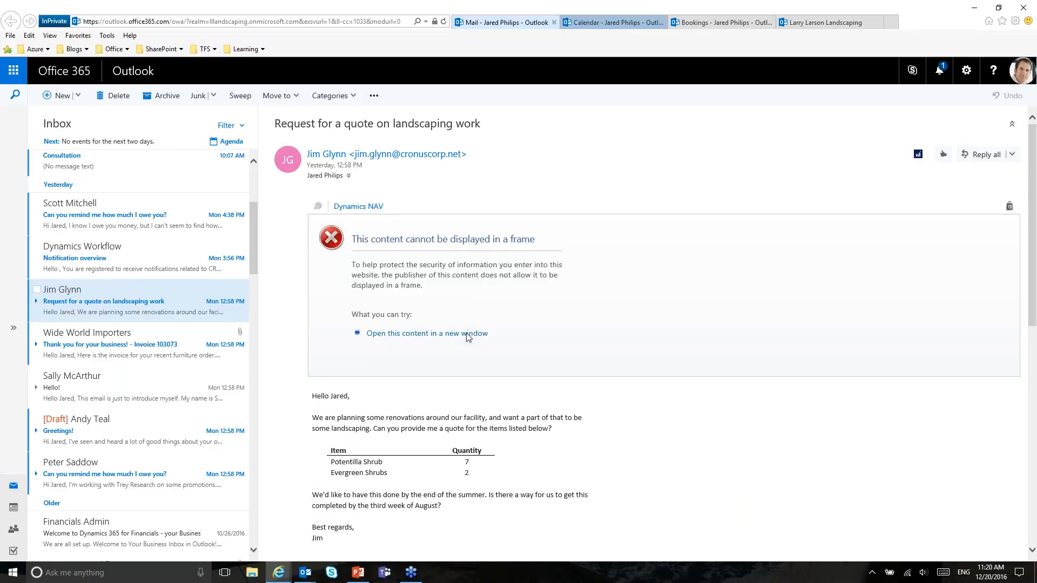
left_click(467, 334)
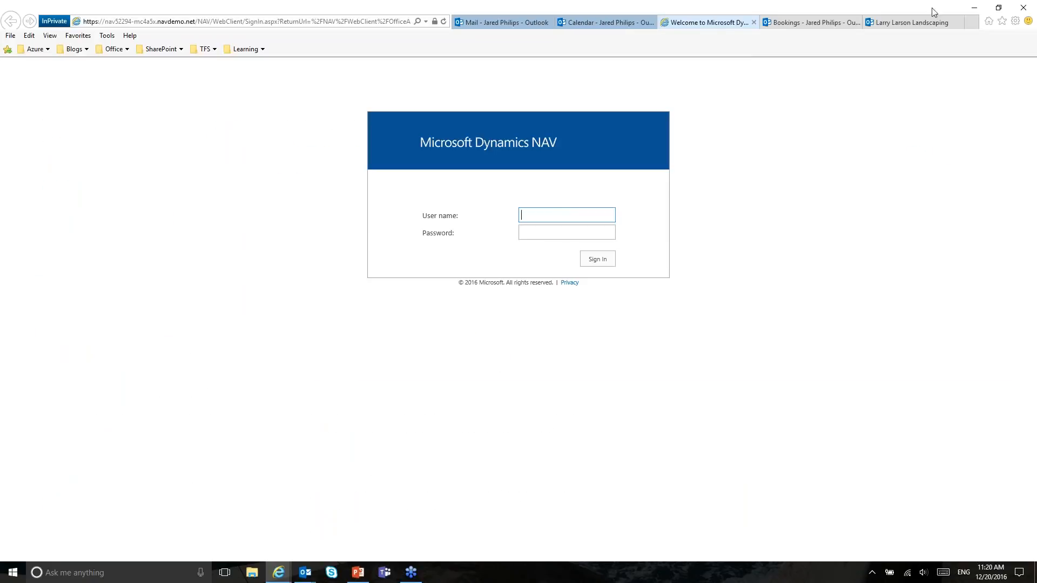
left_click(754, 22)
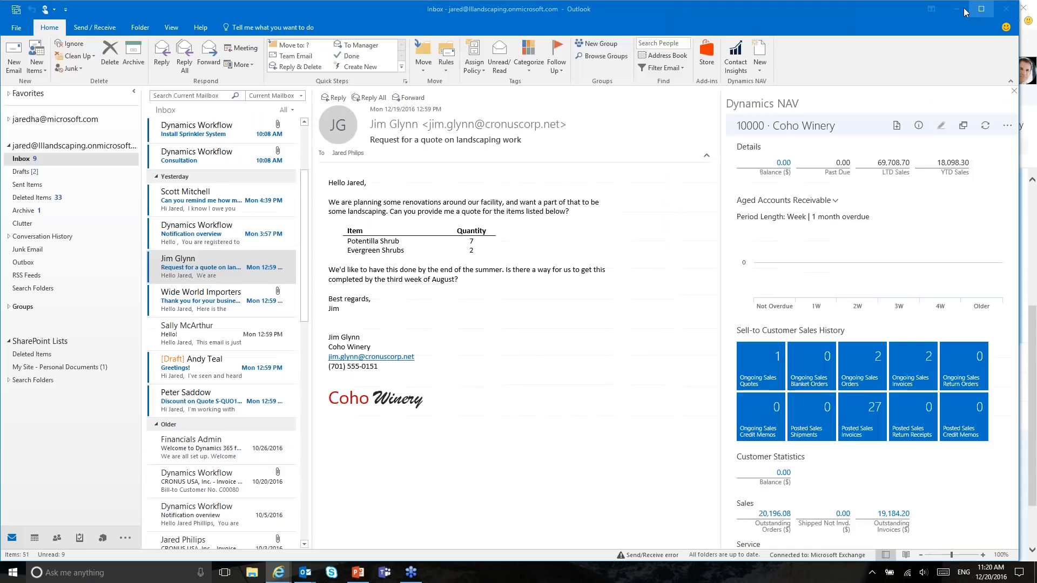
Step: Back in the web mail, collapse the add-in's frame error and minimise the browser
left_click(278, 572)
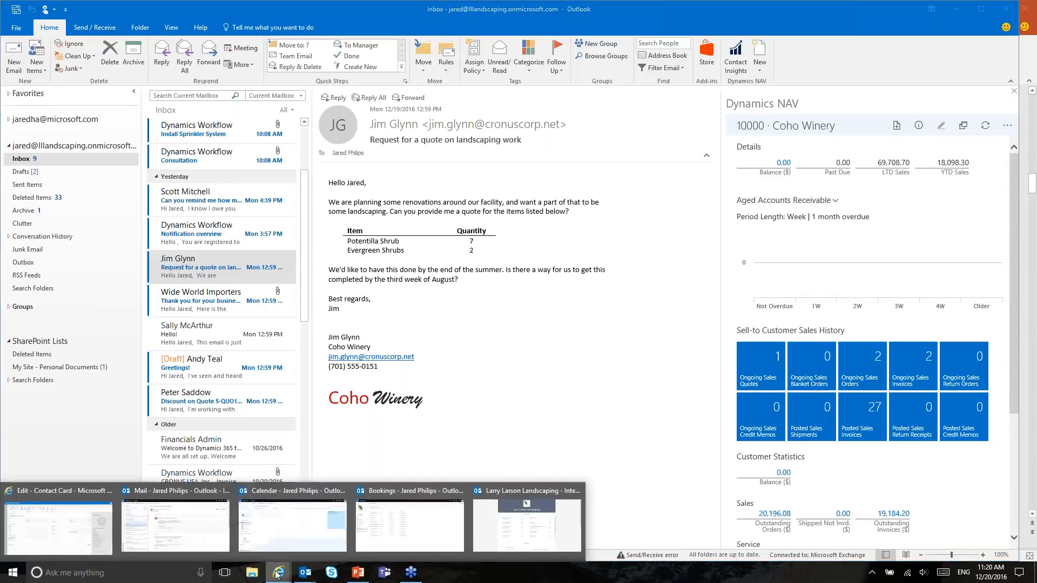
left_click(213, 540)
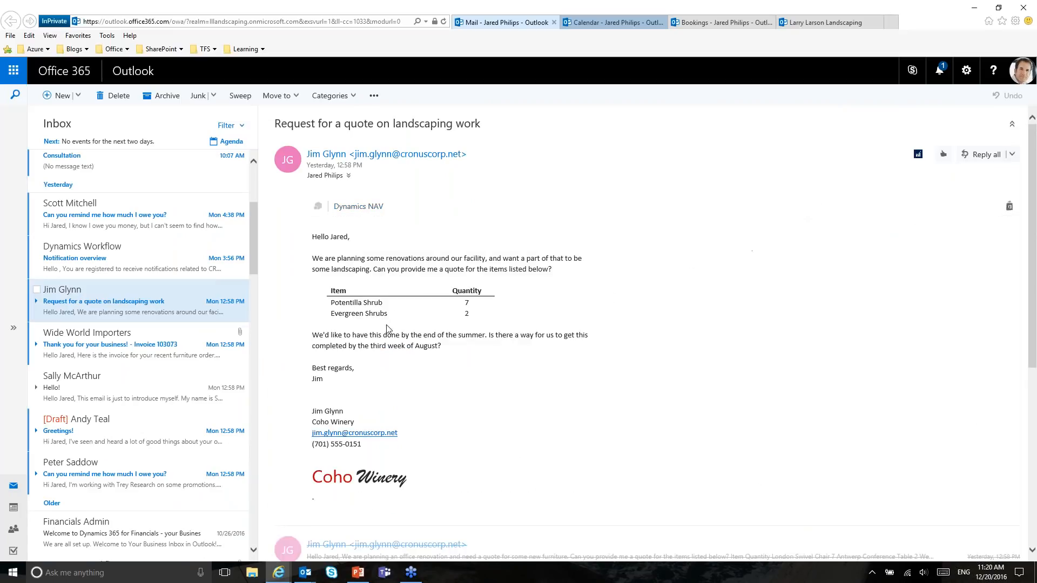
left_click(359, 208)
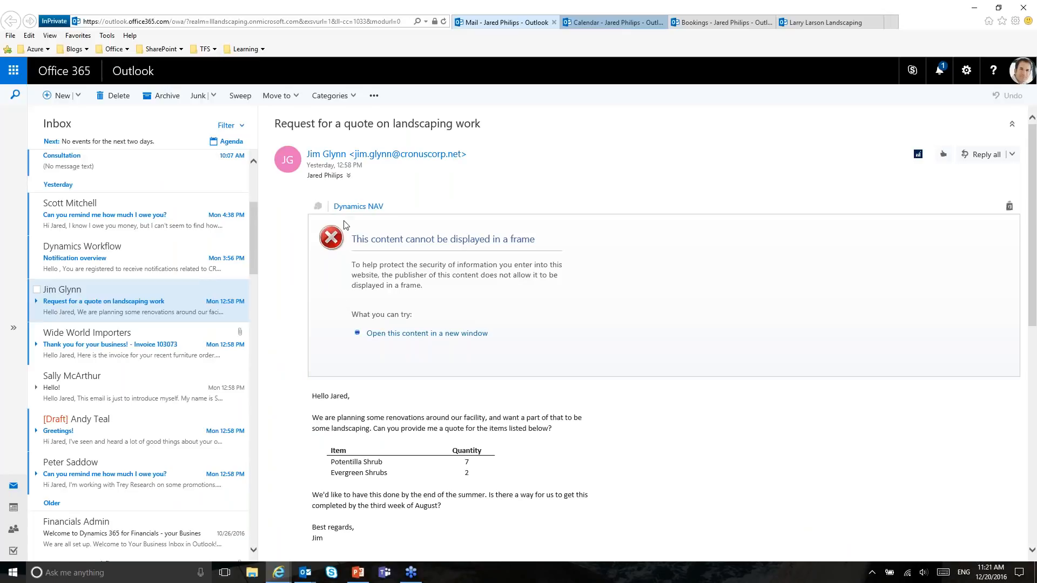
left_click(350, 207)
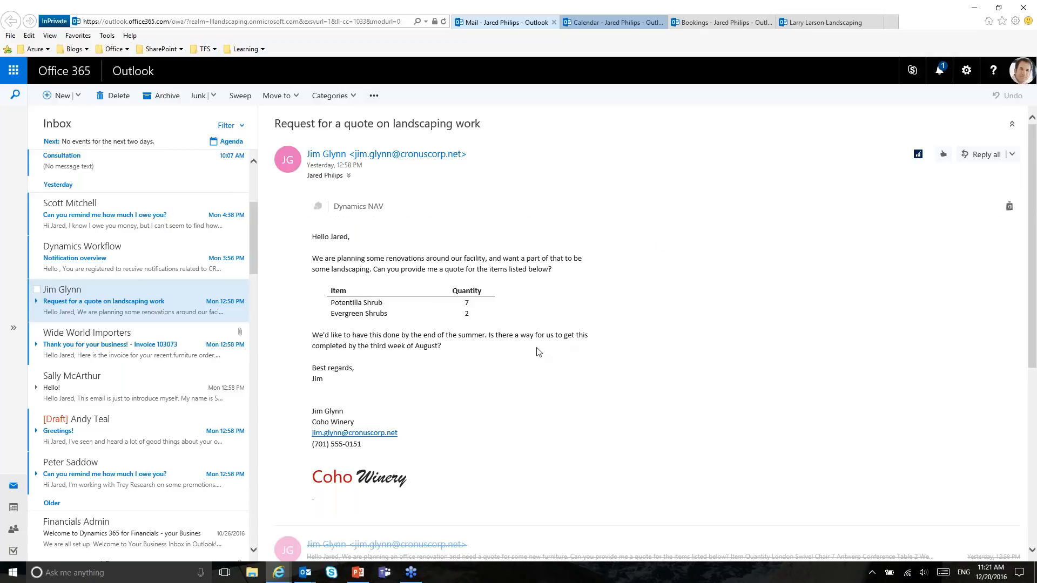
left_click(964, 12)
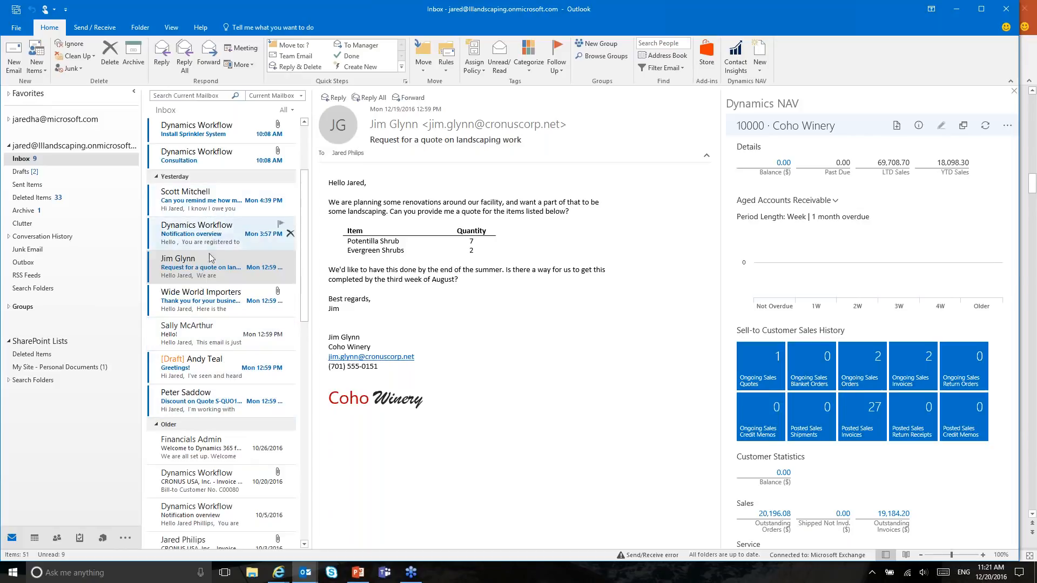
Step: Show vendor 40000's Dynamics NAV details beside the Wide World Importers email, try a new purchase invoice, then return to the vendor card
left_click(207, 301)
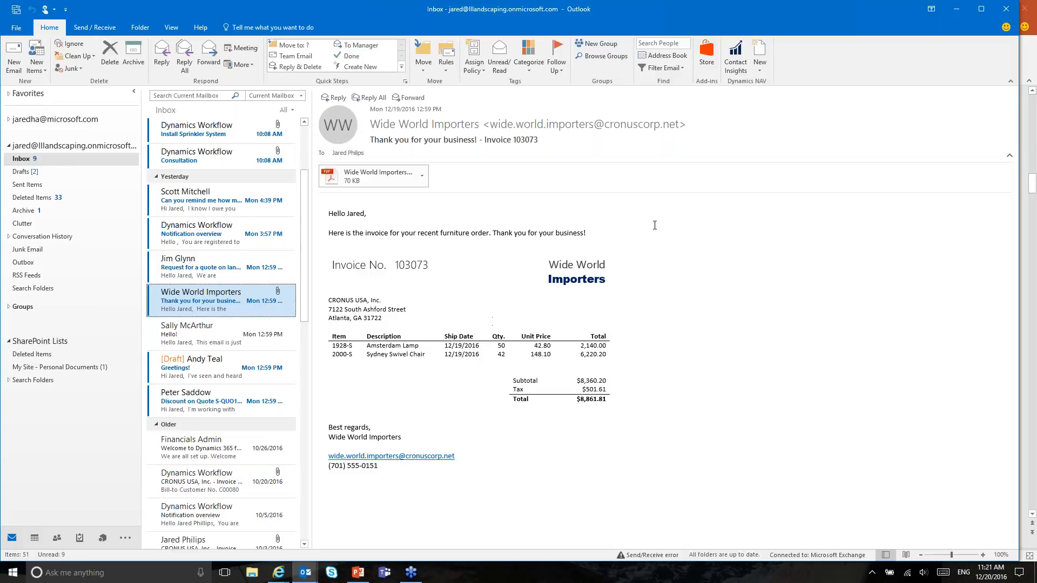
left_click(735, 54)
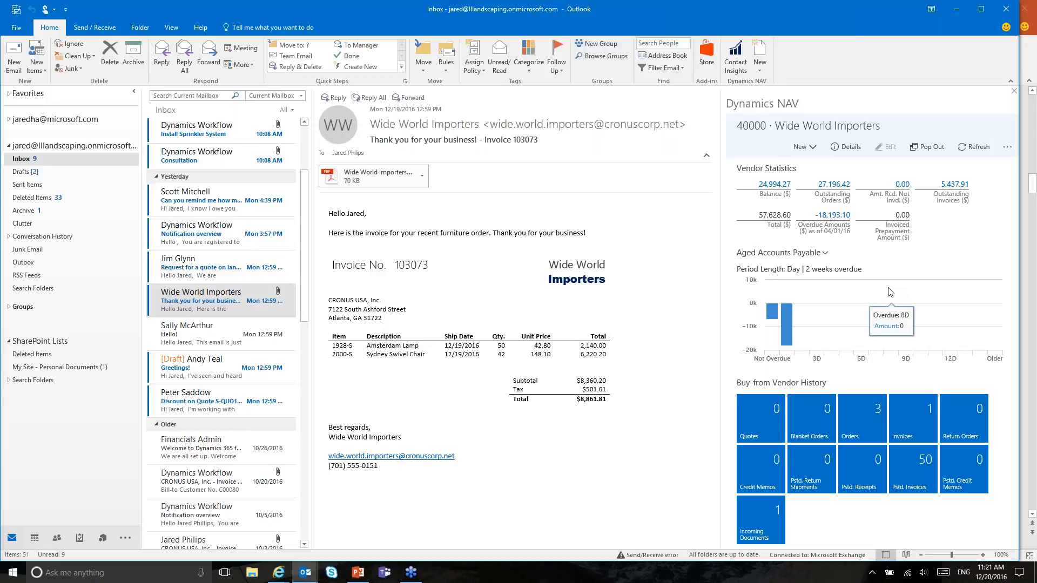
mouse_move(786, 324)
left_click(805, 150)
left_click(775, 169)
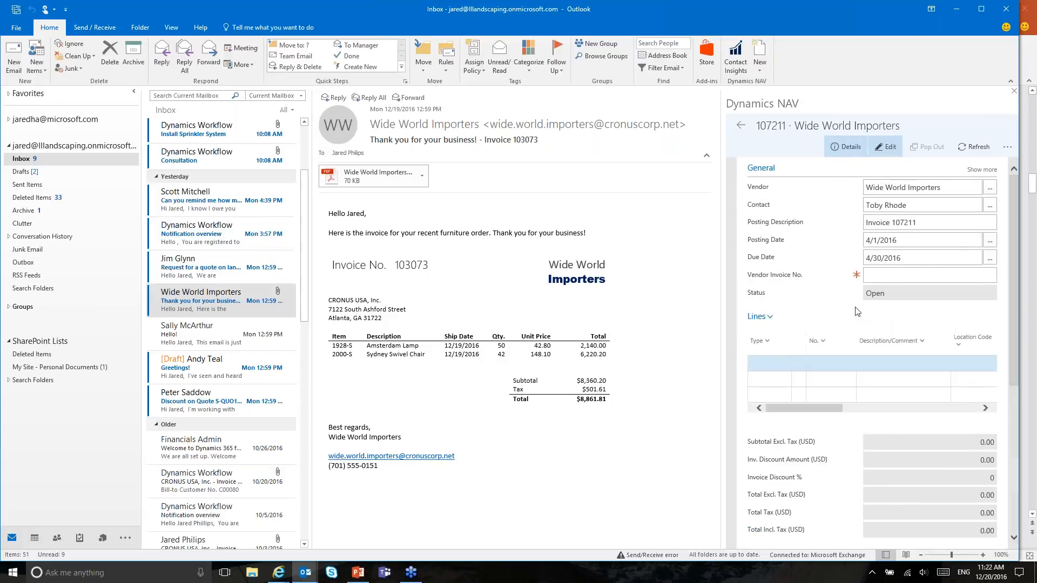
scroll(869, 374, "down", 3)
scroll(873, 376, "up", 3)
left_click(740, 125)
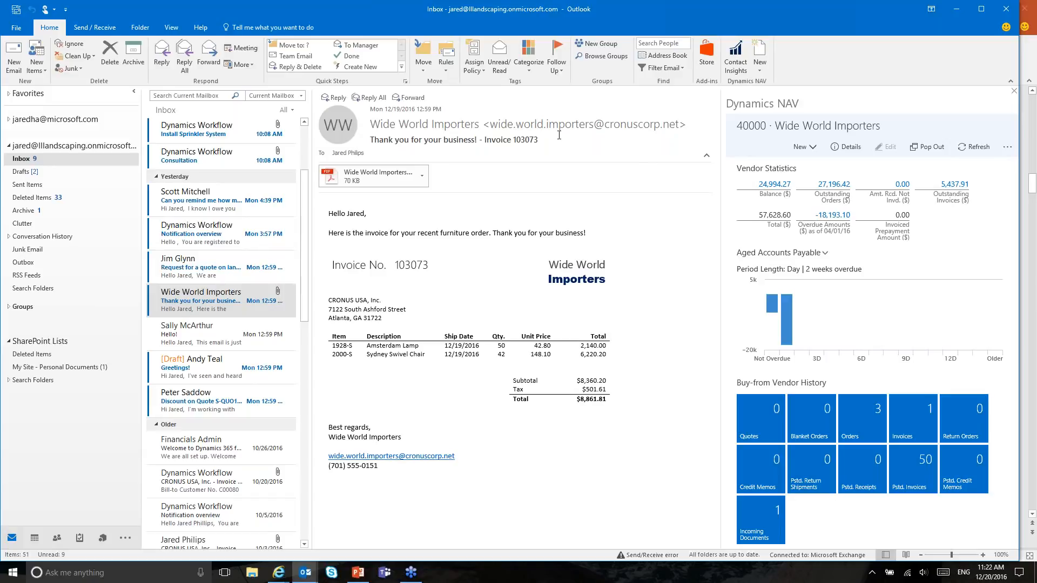
left_click(422, 175)
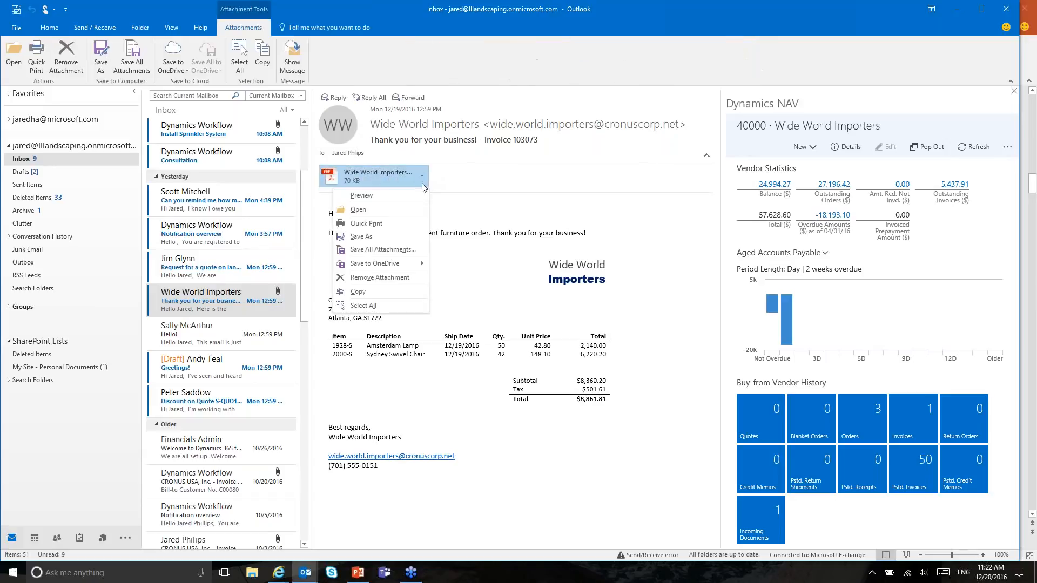
left_click(368, 209)
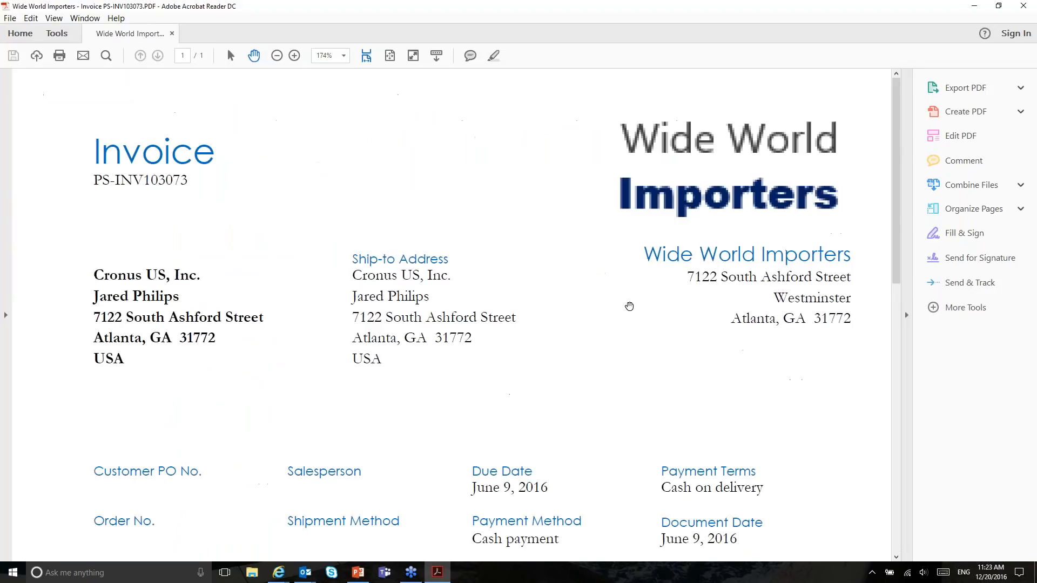
scroll(400, 197, "down", 5)
scroll(402, 201, "down", 8)
scroll(403, 202, "up", 4)
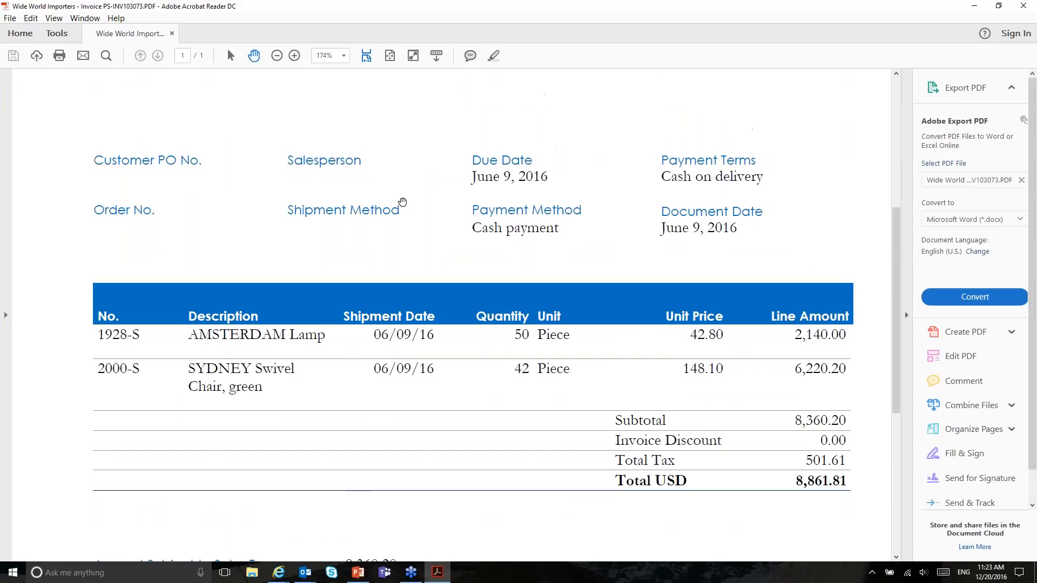
scroll(402, 201, "up", 5)
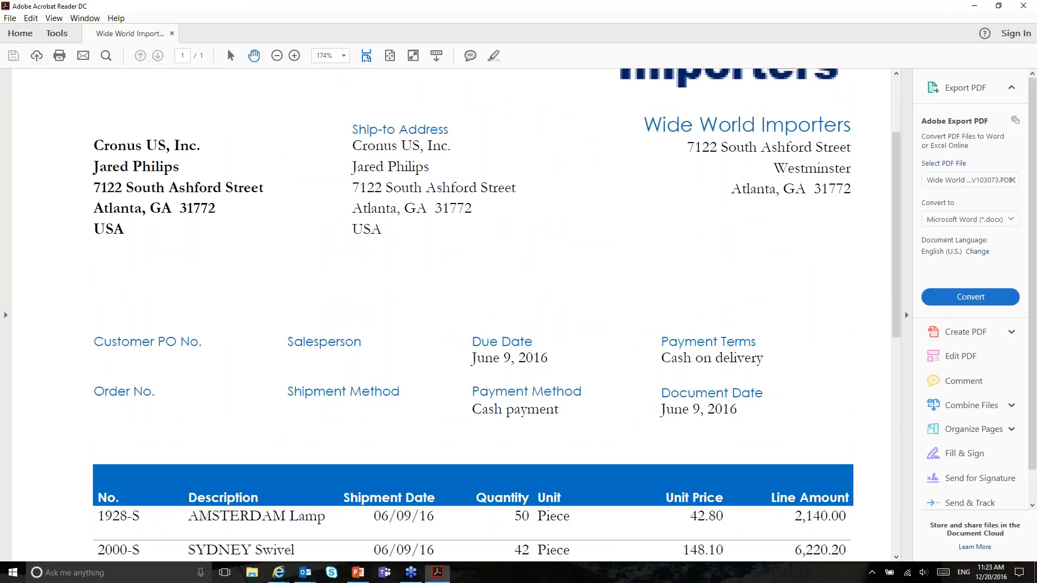
left_click(1023, 6)
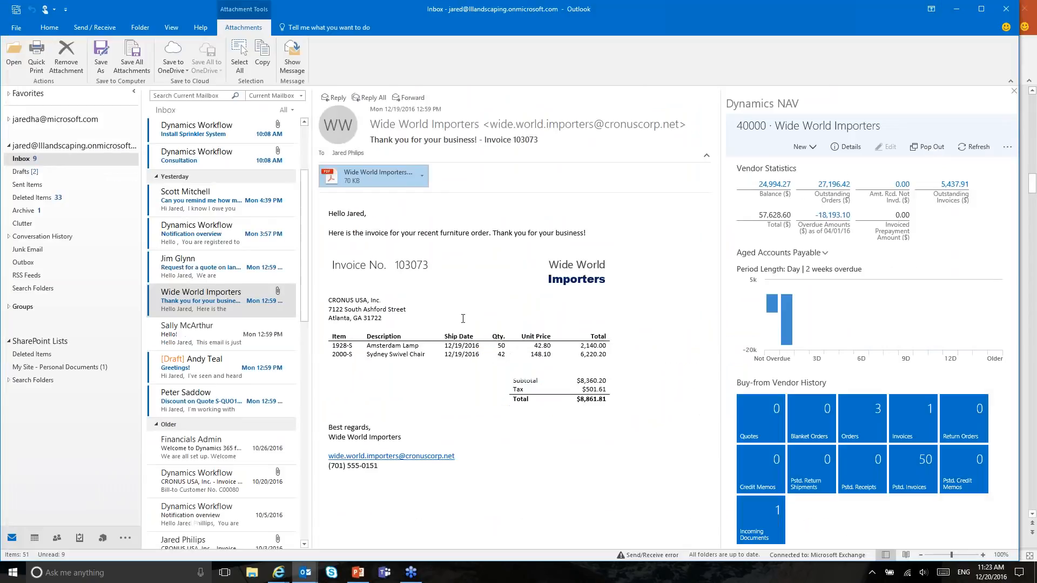
Step: Send the checked invoice PDF attachment to OCR via Send To OCR and acknowledge the success message
left_click(1004, 151)
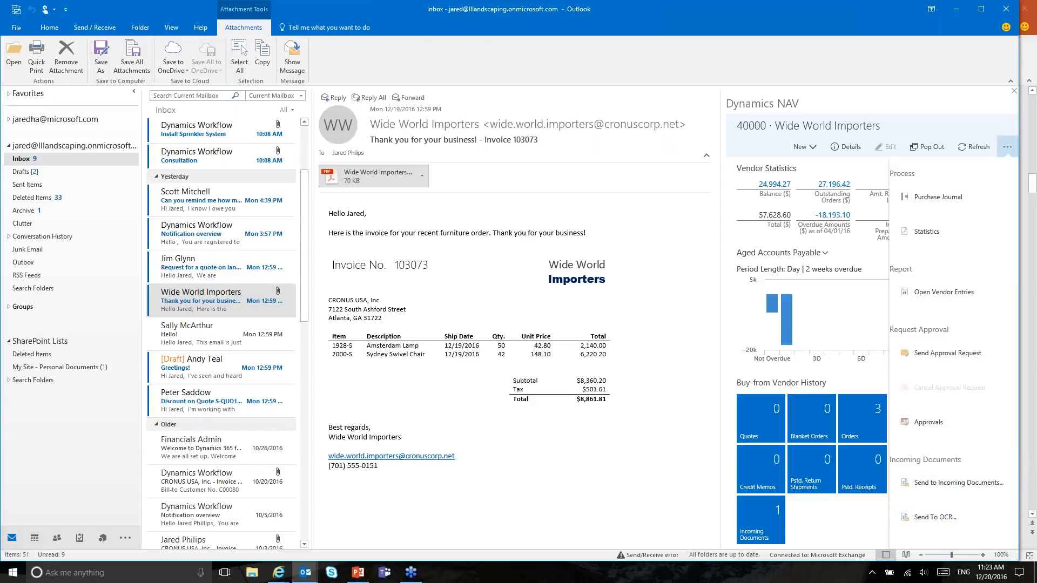
left_click(937, 518)
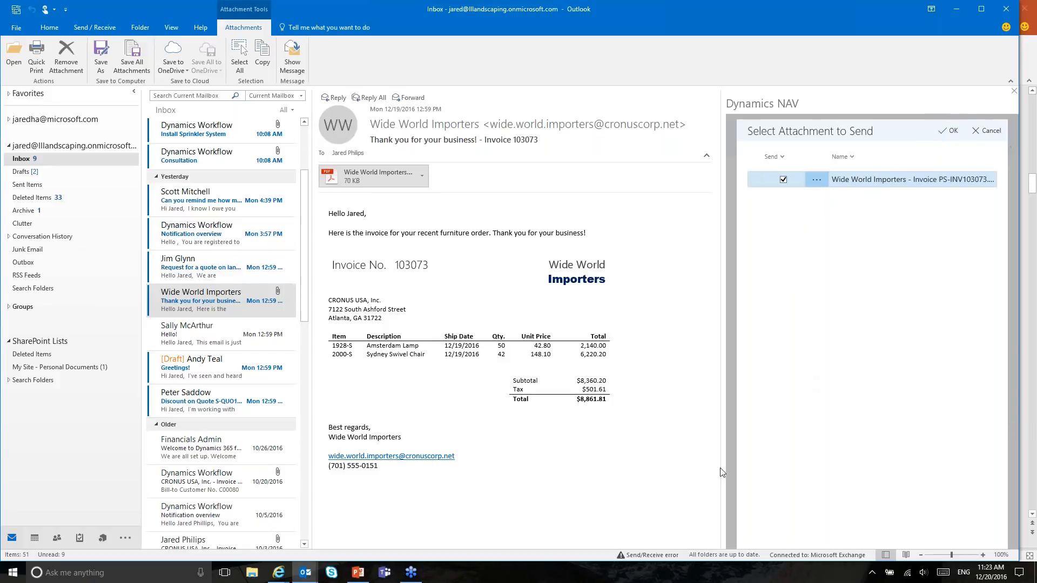
left_click(950, 131)
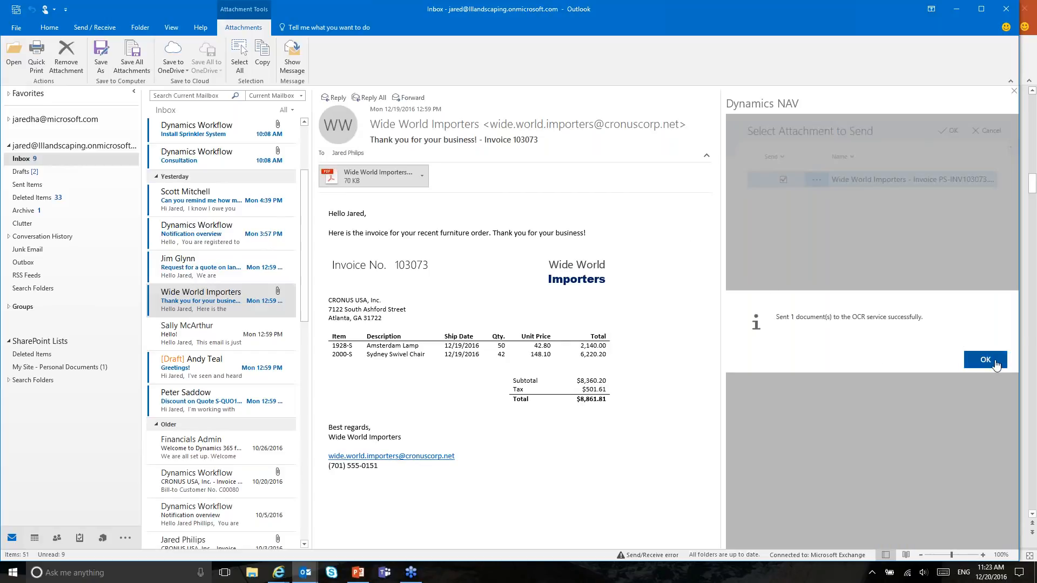
left_click(996, 365)
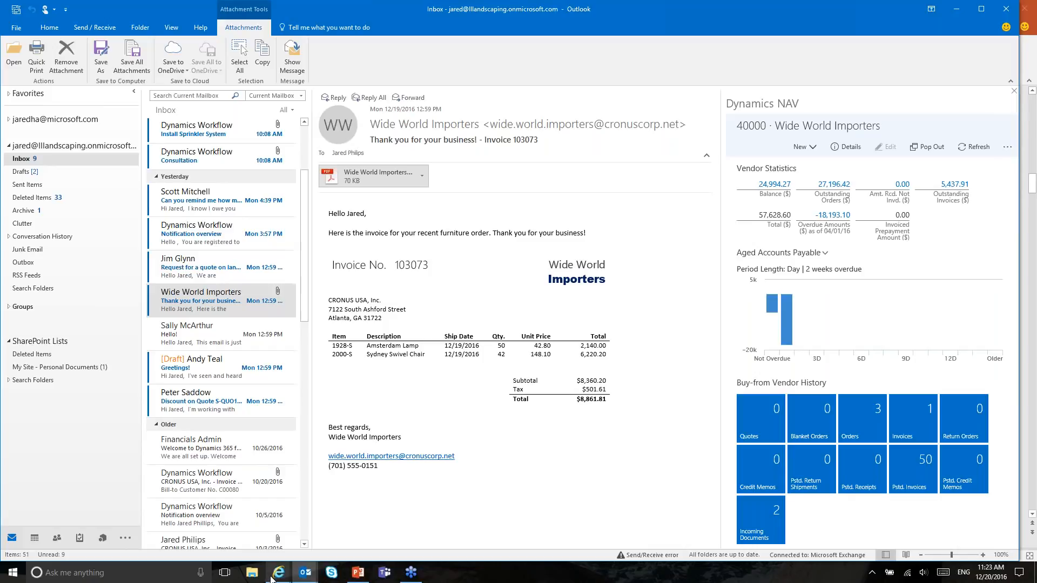
mouse_move(275, 575)
left_click(52, 536)
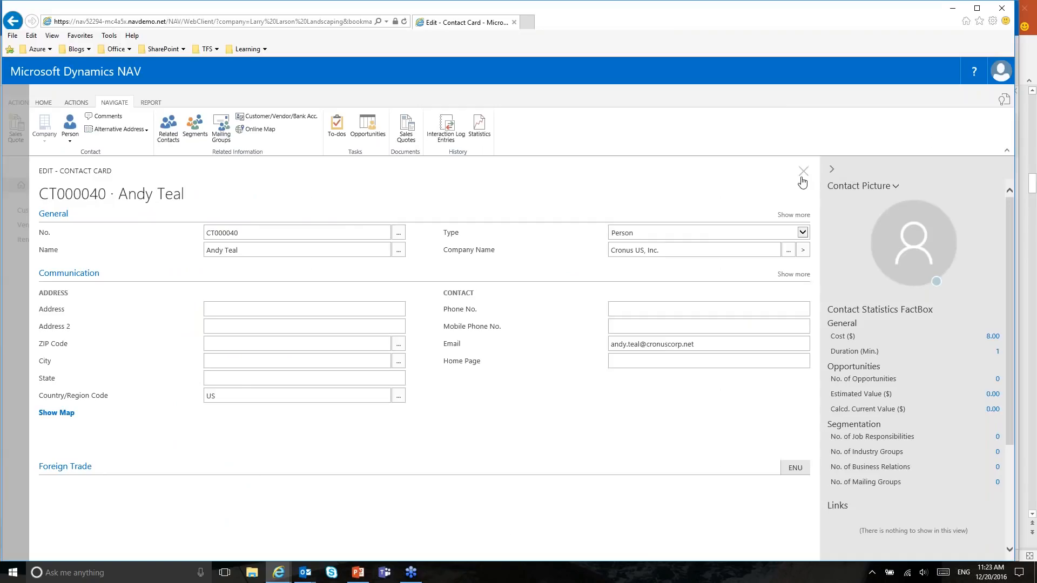
Step: Close the Andy Teal contact card and list, then review the OCR-sent entry in Incoming Documents
left_click(802, 184)
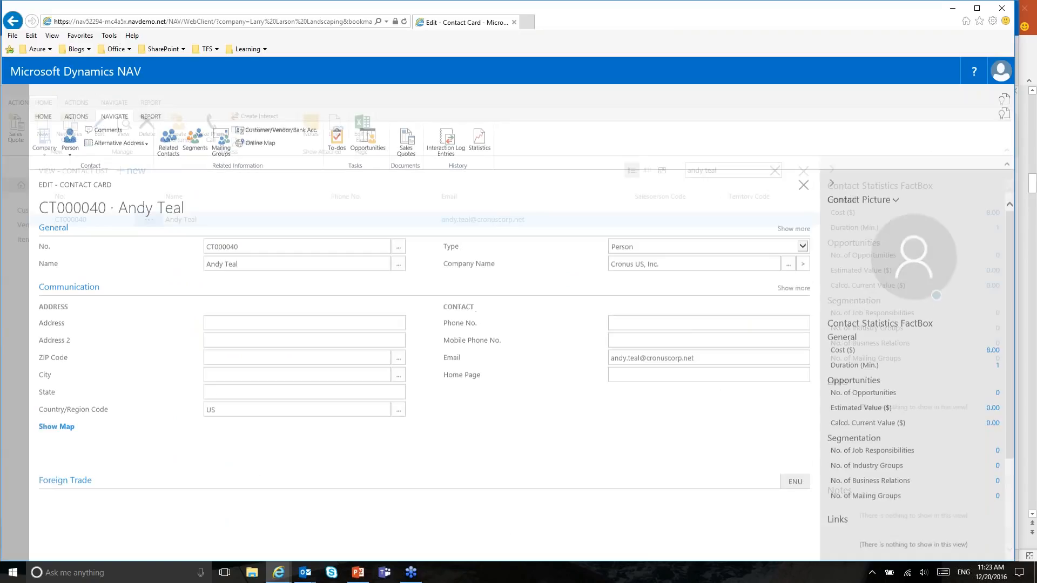
left_click(803, 171)
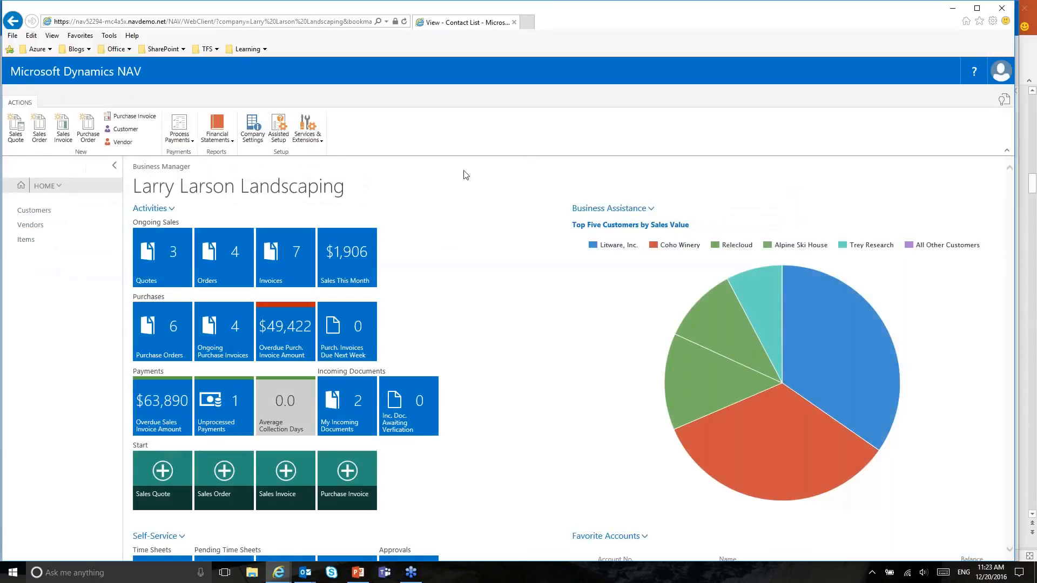
left_click(1003, 100)
type("incoming documents")
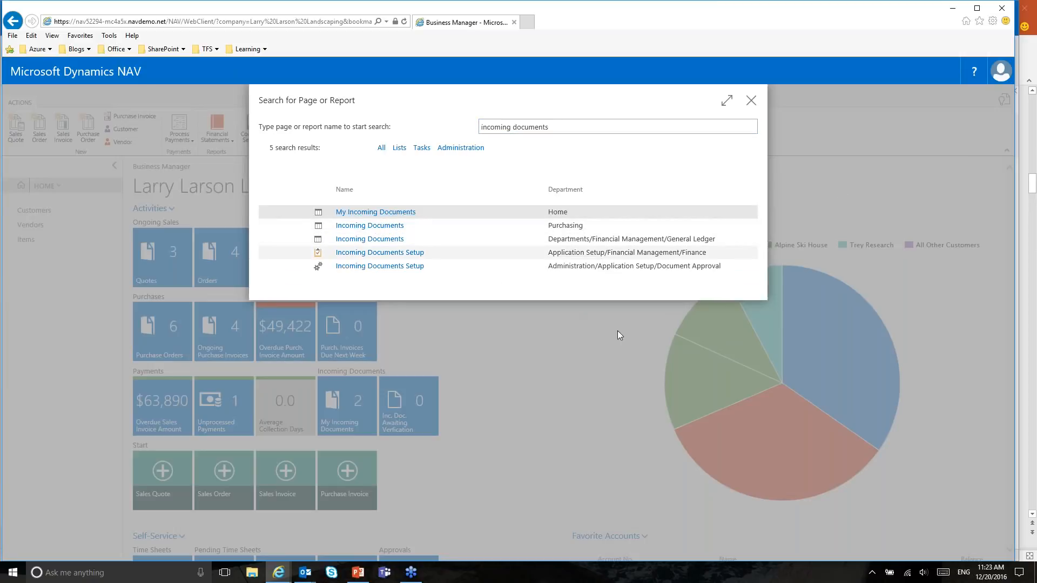
key("Return")
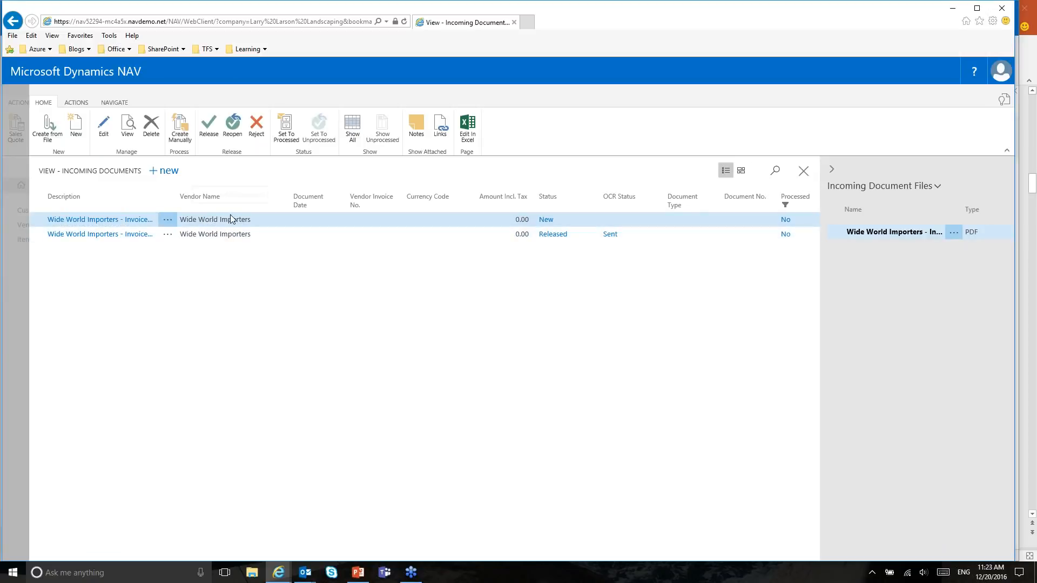
left_click(222, 238)
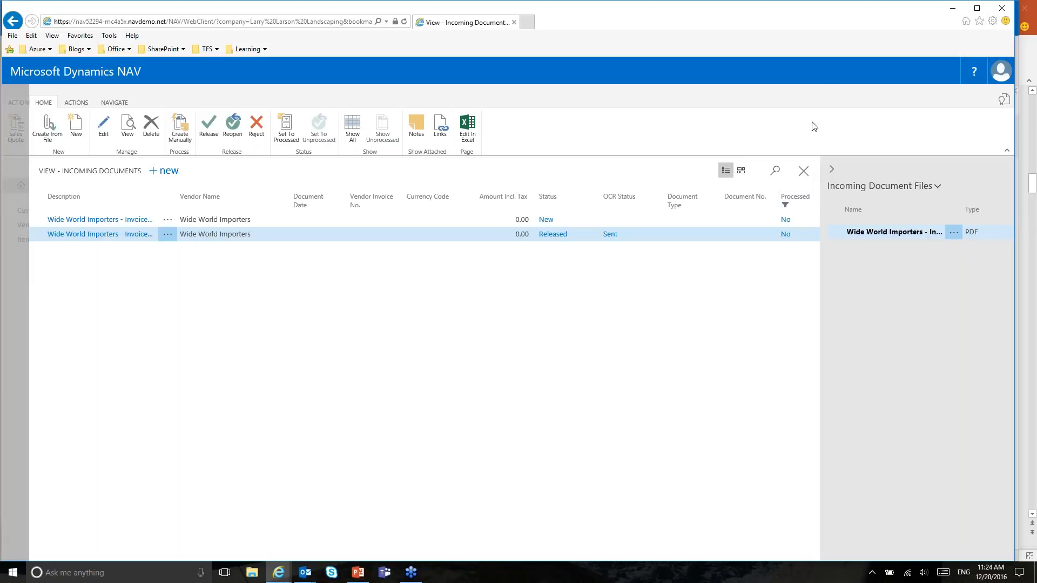
left_click(803, 171)
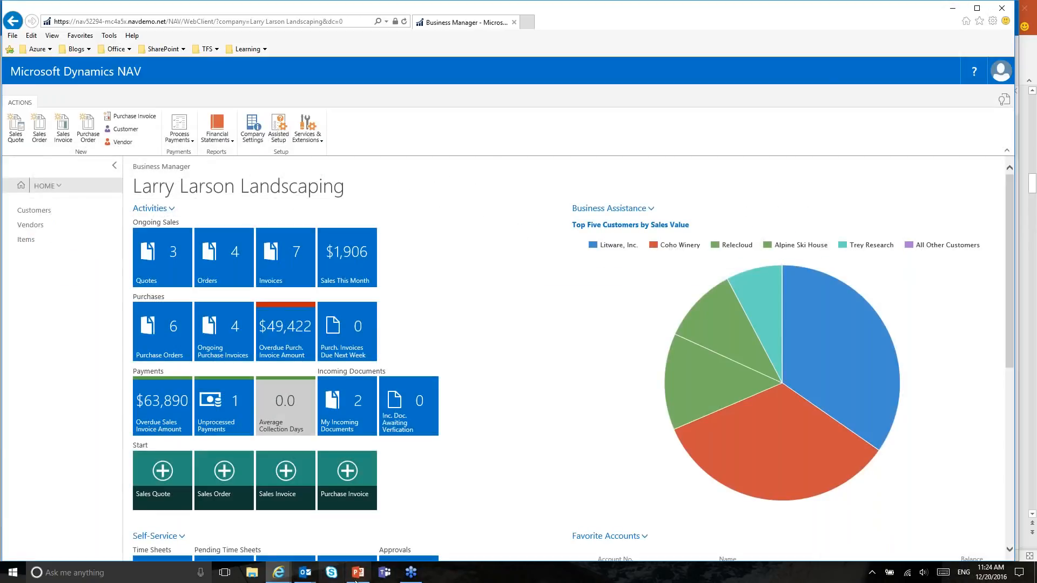
left_click(305, 572)
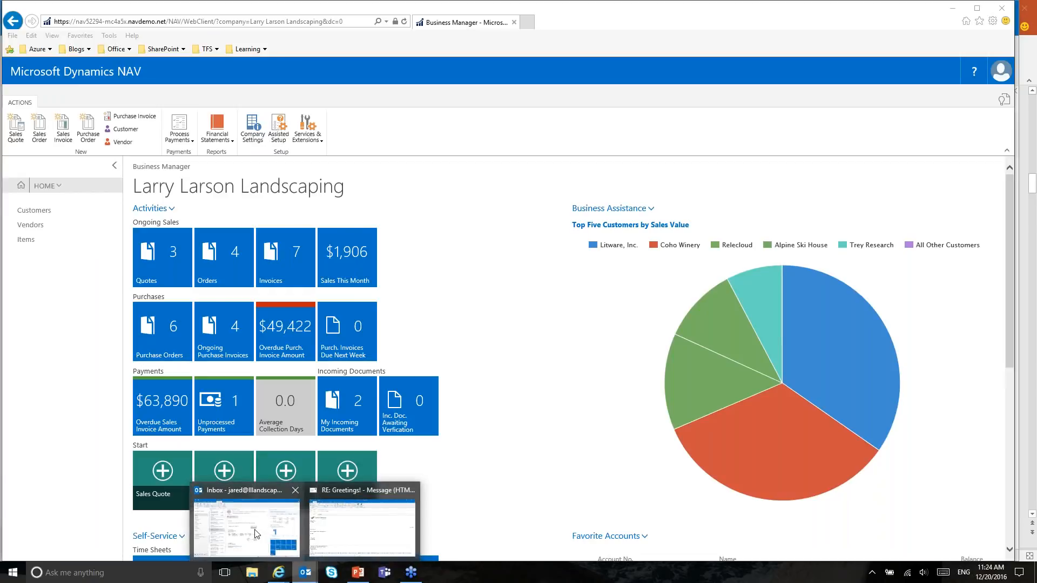
Step: Switch back to the Outlook inbox and dismiss the sender's contact pop-up over the Wide World Importers email
left_click(257, 534)
left_click_drag(304, 196, 304, 206)
left_click(304, 543)
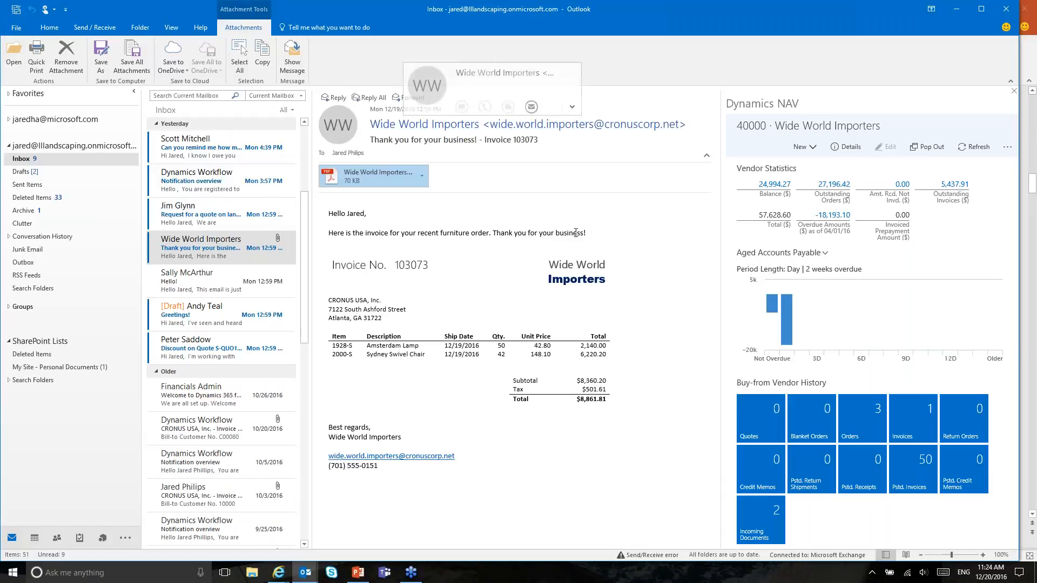
left_click(667, 264)
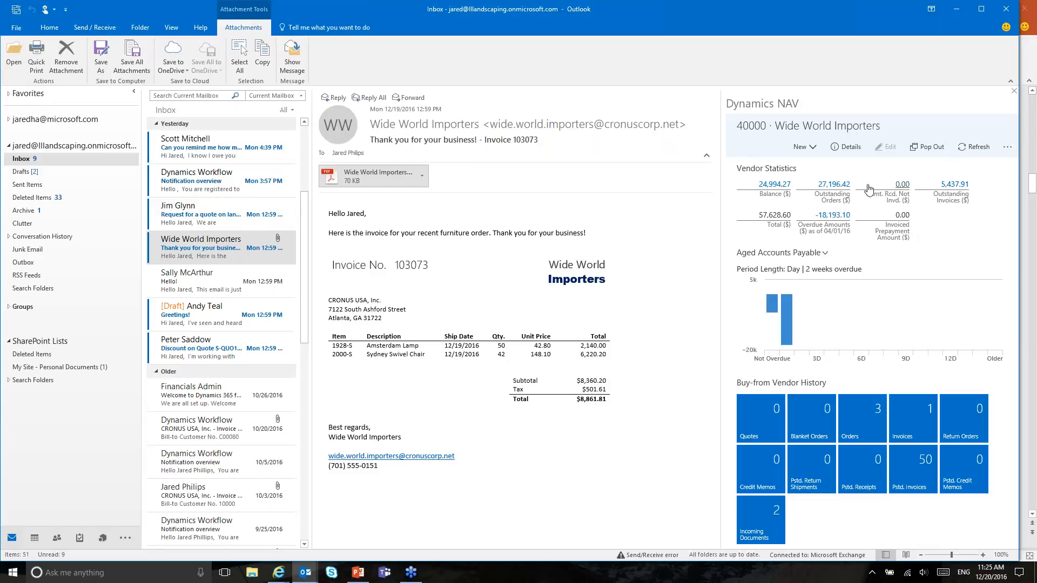
Step: Show Wide World Importers' full vendor details in the Dynamics NAV pane and scroll through them
left_click(849, 153)
scroll(904, 300, "down", 1)
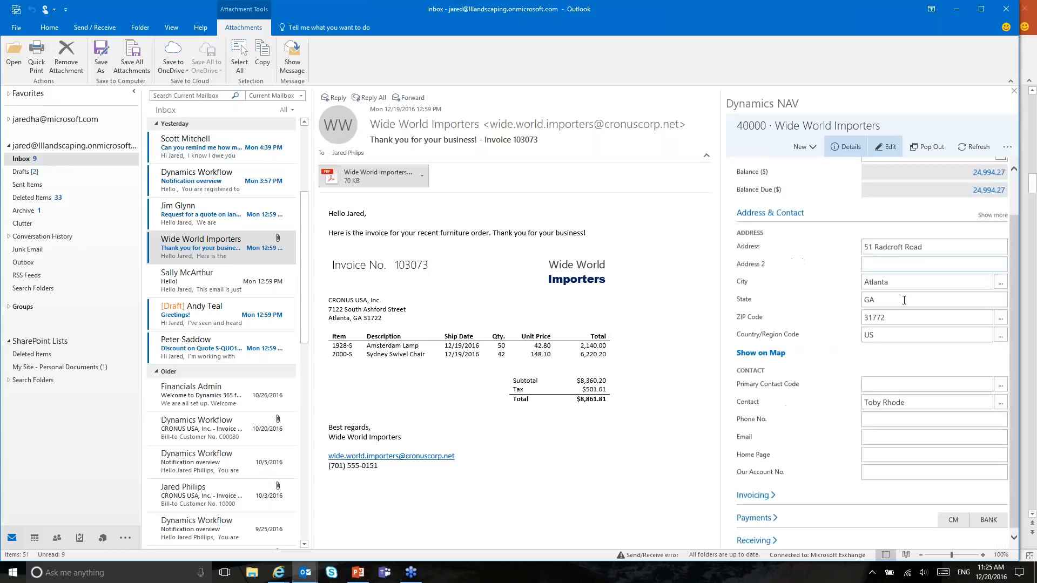
scroll(905, 305, "up", 1)
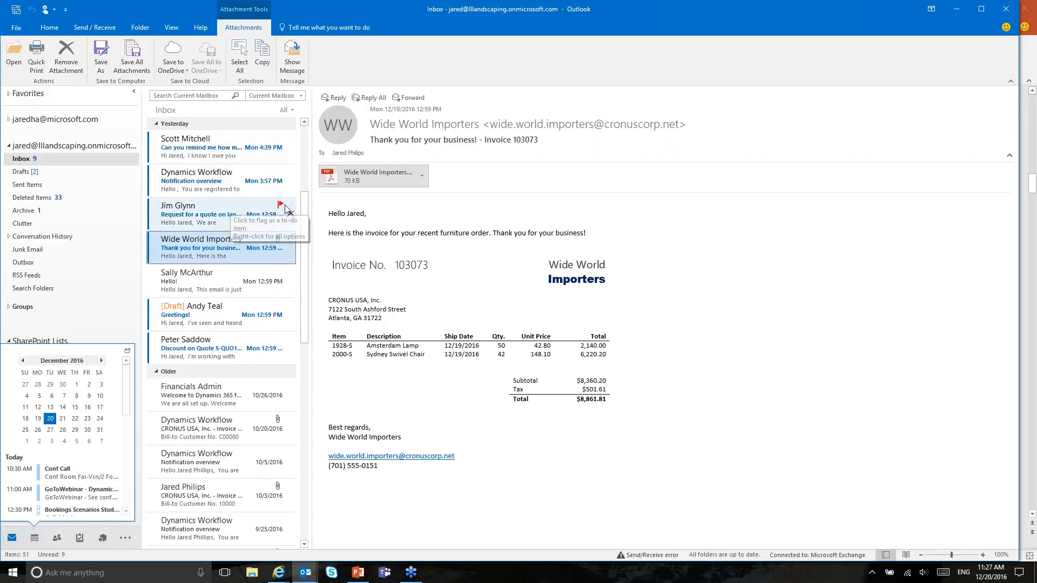
Step: Dismiss the calendar preview and open the 'Discount on Quote S-QUO1001' email
mouse_move(31, 540)
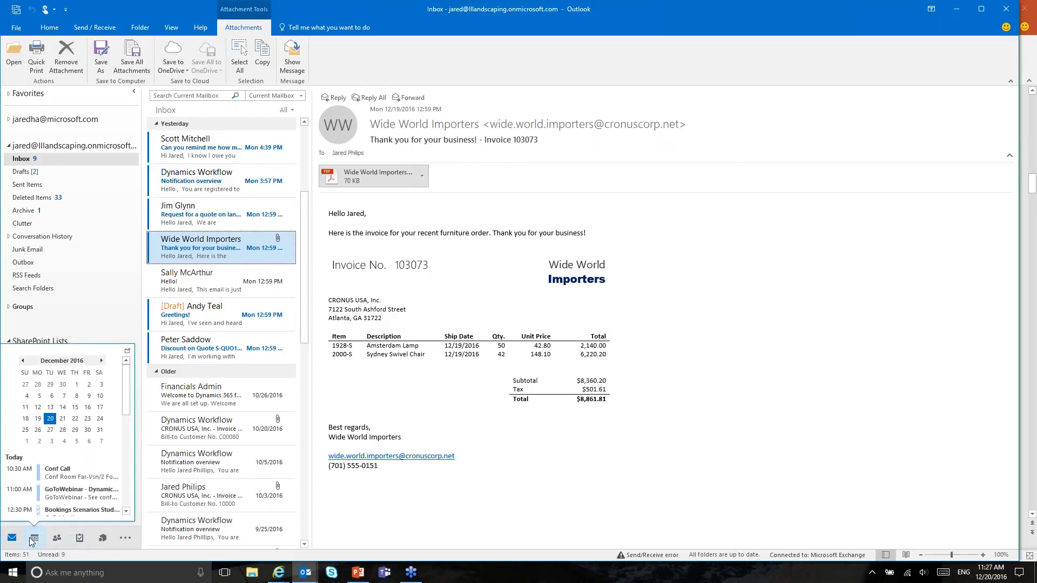
left_click(628, 373)
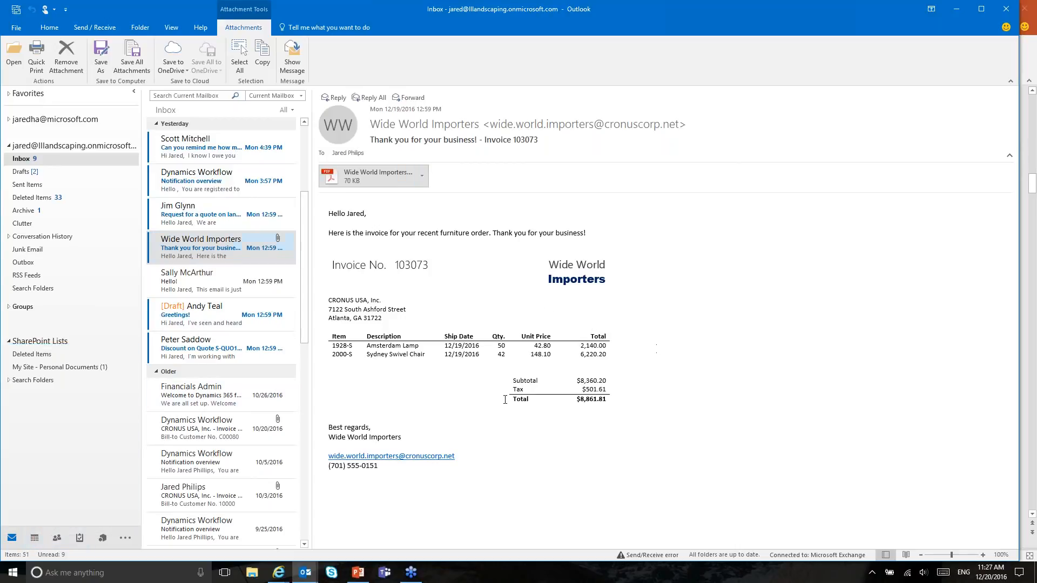
left_click(230, 350)
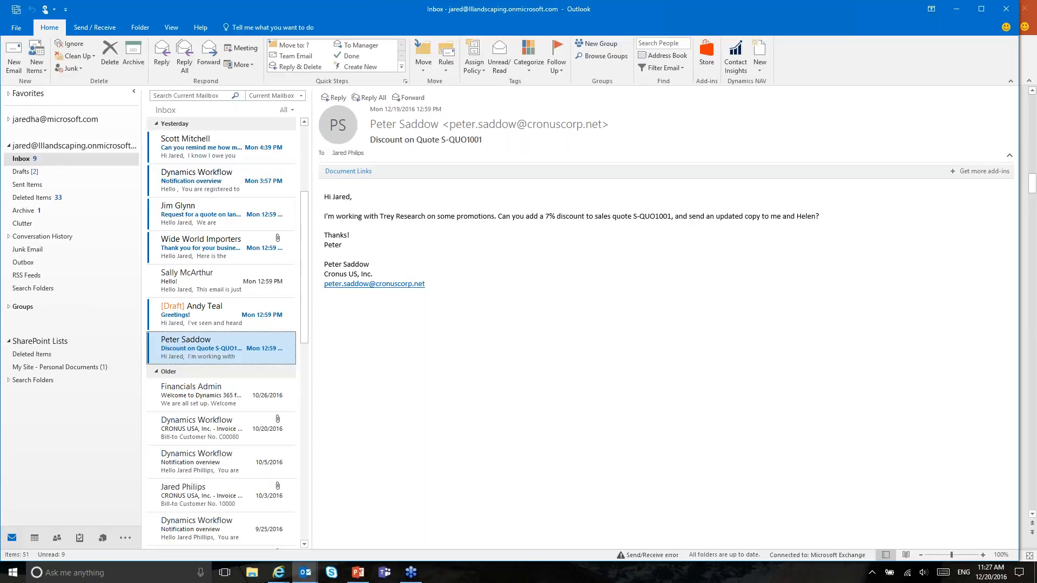
mouse_move(595, 216)
left_mouse_down()
mouse_move(755, 229)
mouse_move(594, 216)
left_mouse_up()
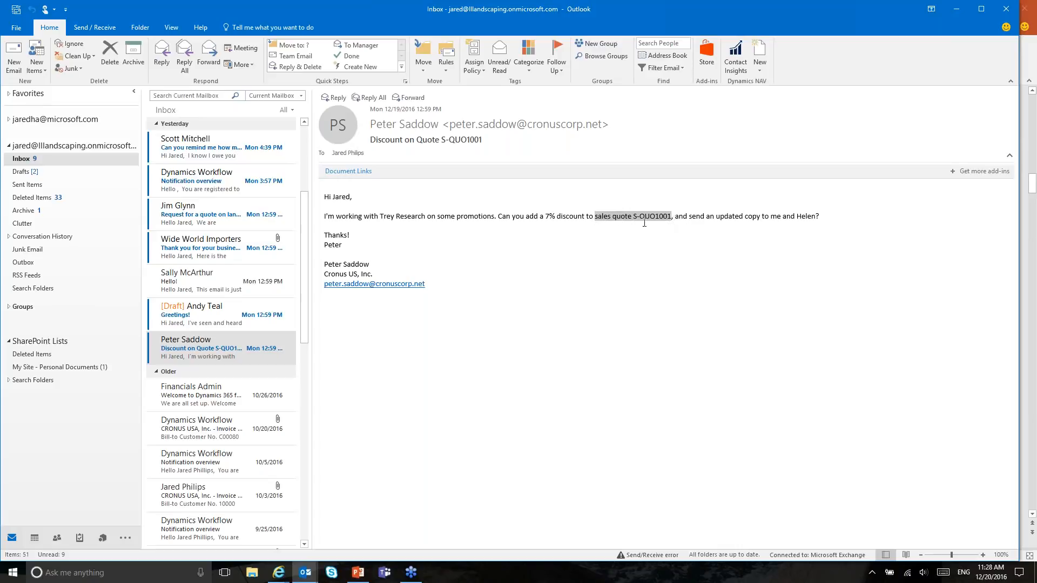
Step: Load Trey Research's quote S-QUO1001 via Document Links and scroll through its lines and 2,024.40 total
left_click(349, 171)
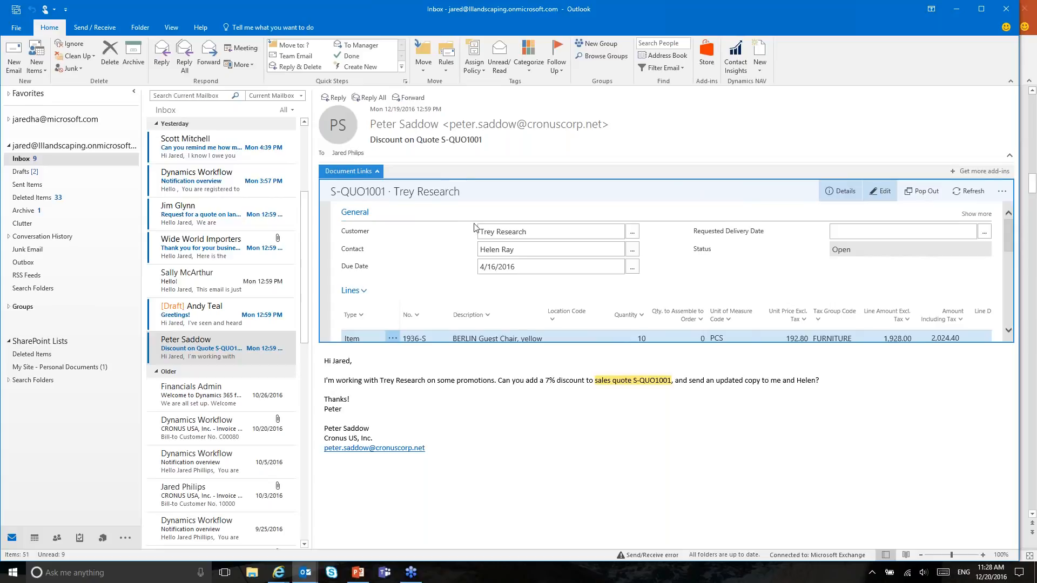
scroll(474, 227, "down", 3)
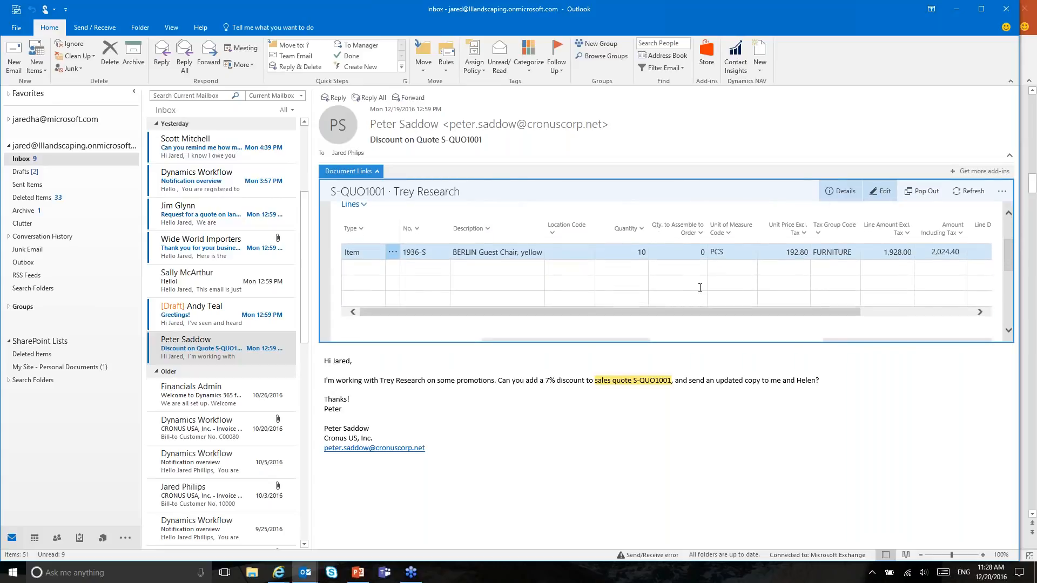
scroll(687, 279, "up", 3)
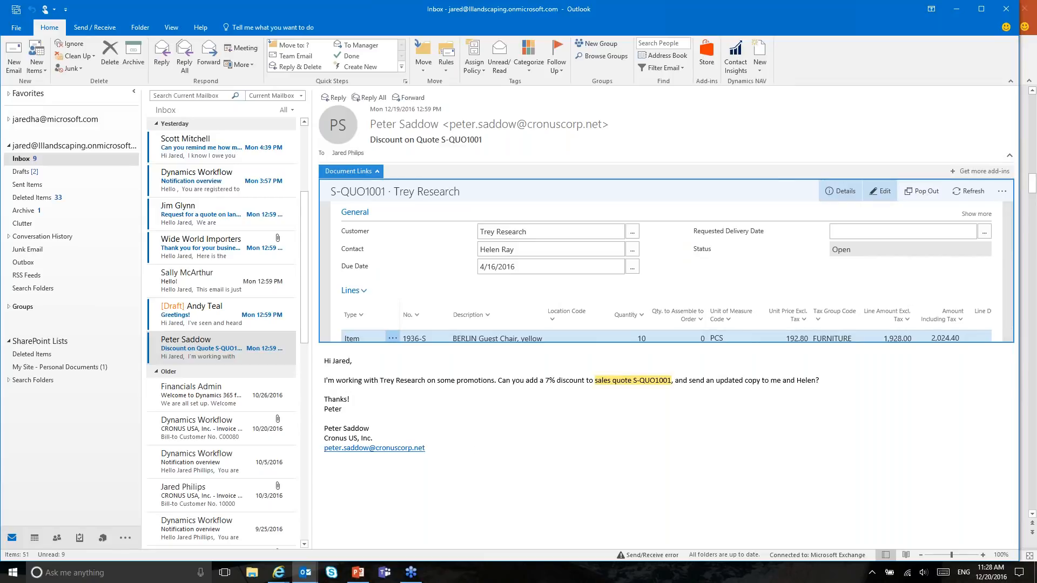
scroll(753, 289, "down", 5)
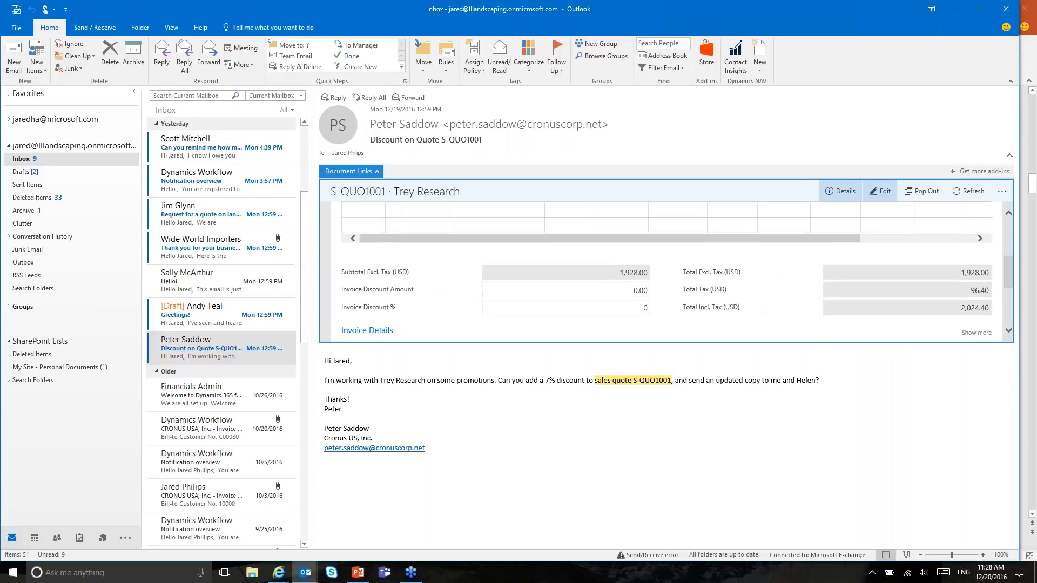
scroll(666, 270, "down", 3)
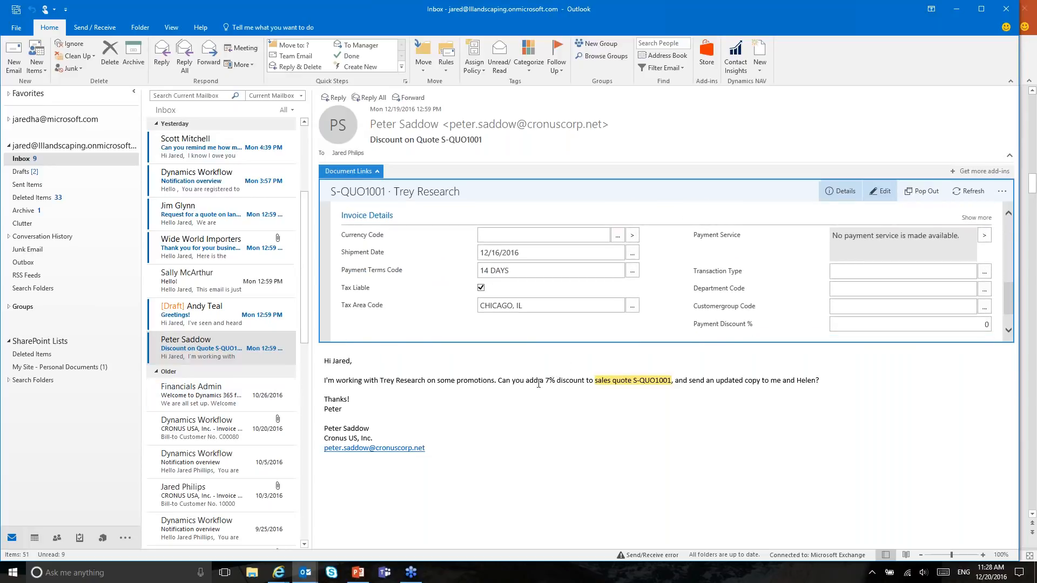
left_click_drag(525, 382, 574, 382)
scroll(766, 249, "down", 1)
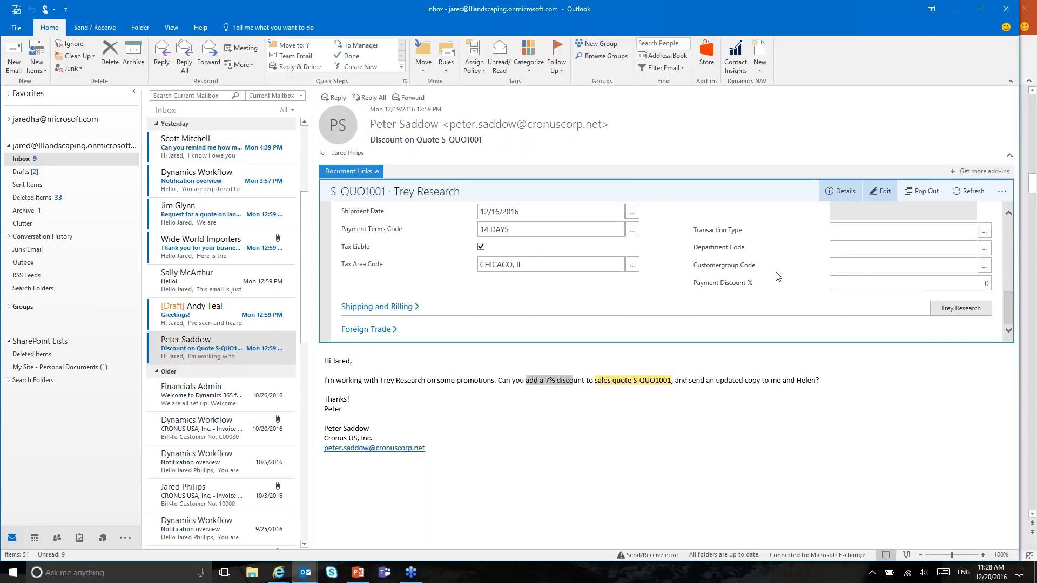
scroll(567, 278, "up", 2)
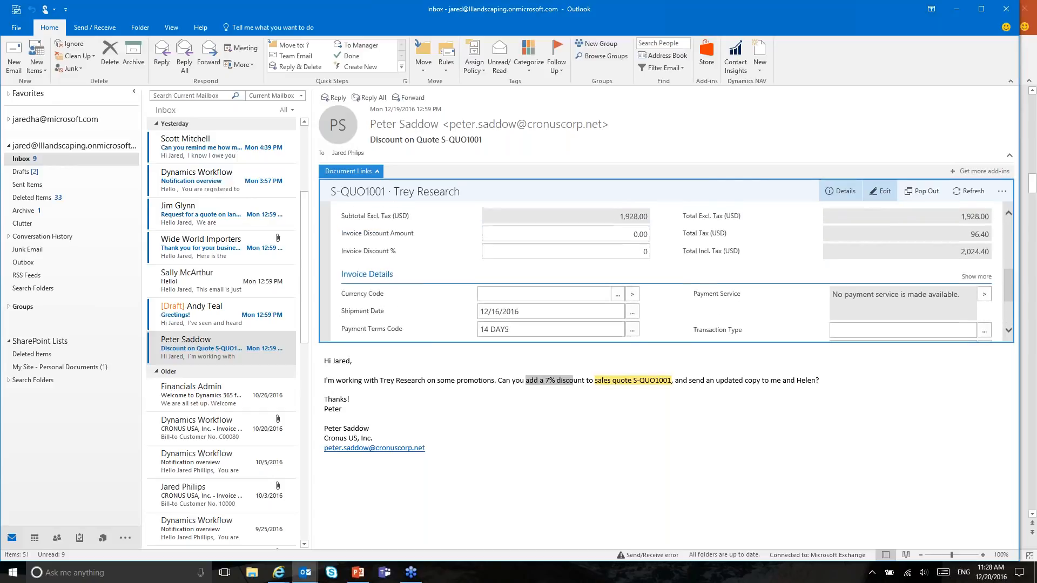
scroll(574, 279, "up", 1)
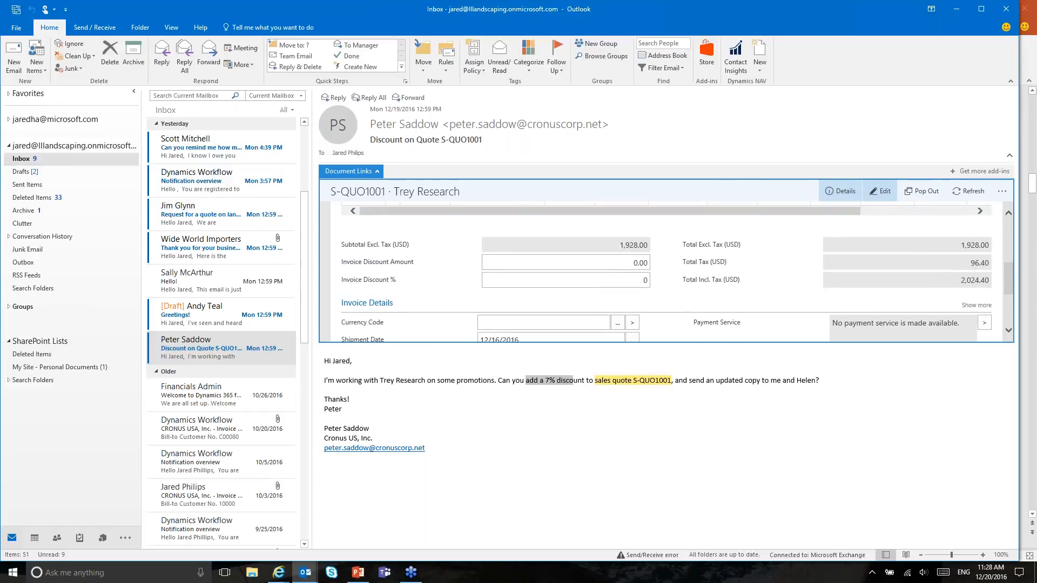
Step: Look over the quote's extra actions, then collapse Document Links to hide the S-QUO1001 details
left_click(1005, 188)
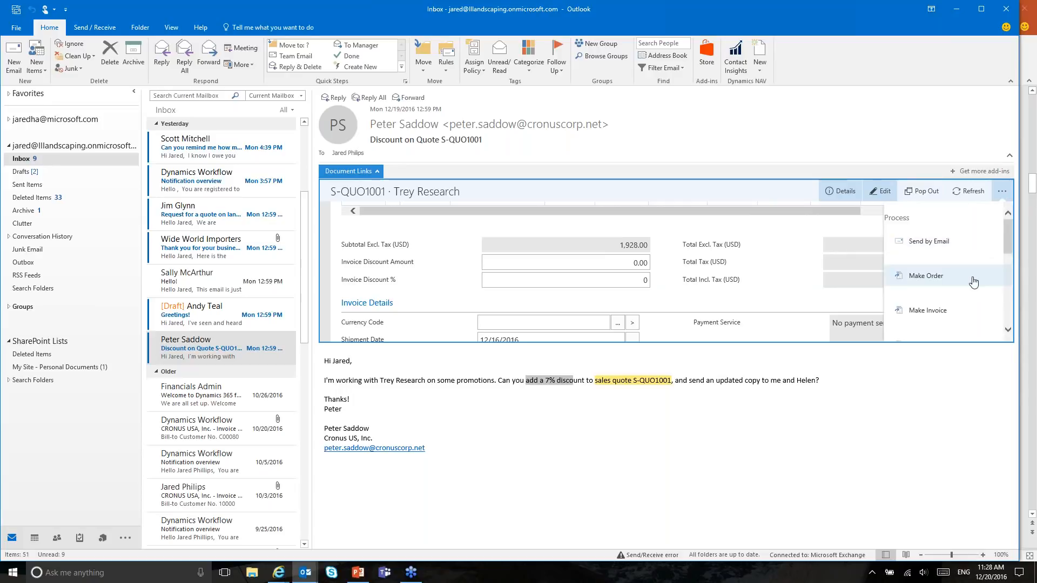
scroll(939, 259, "down", 2)
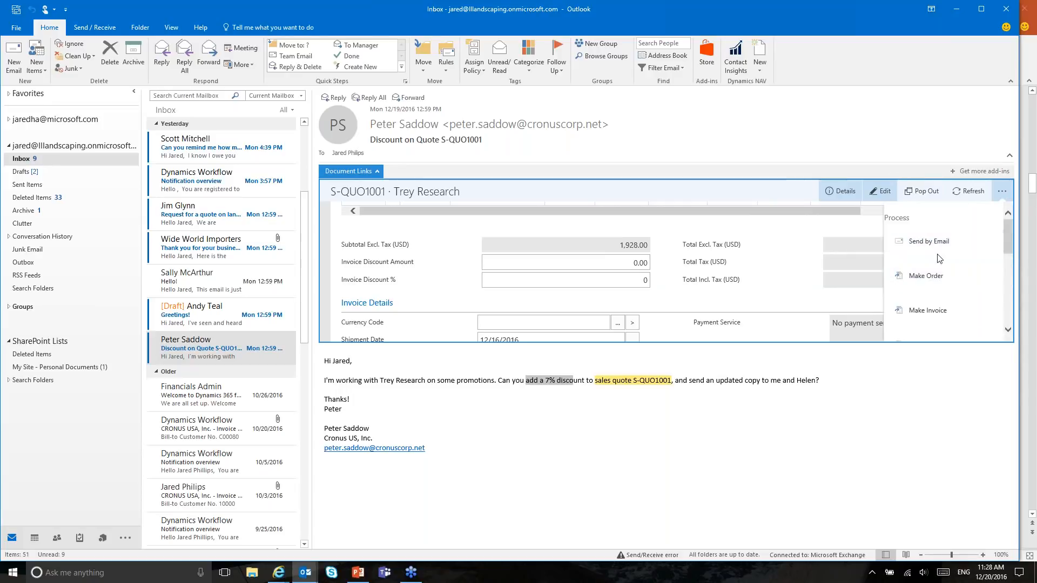
scroll(931, 283, "down", 3)
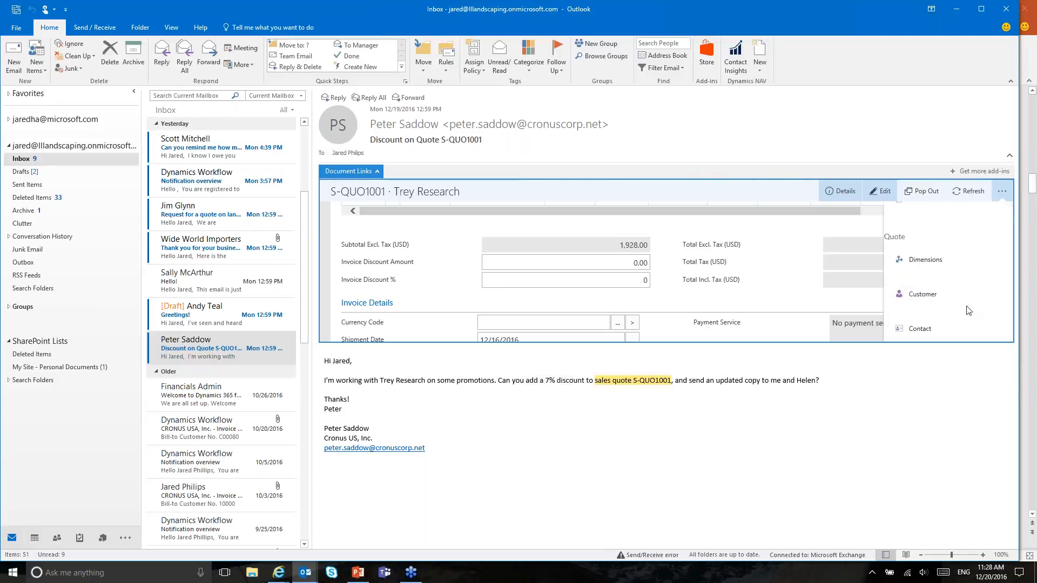
left_click(1001, 191)
left_click(345, 171)
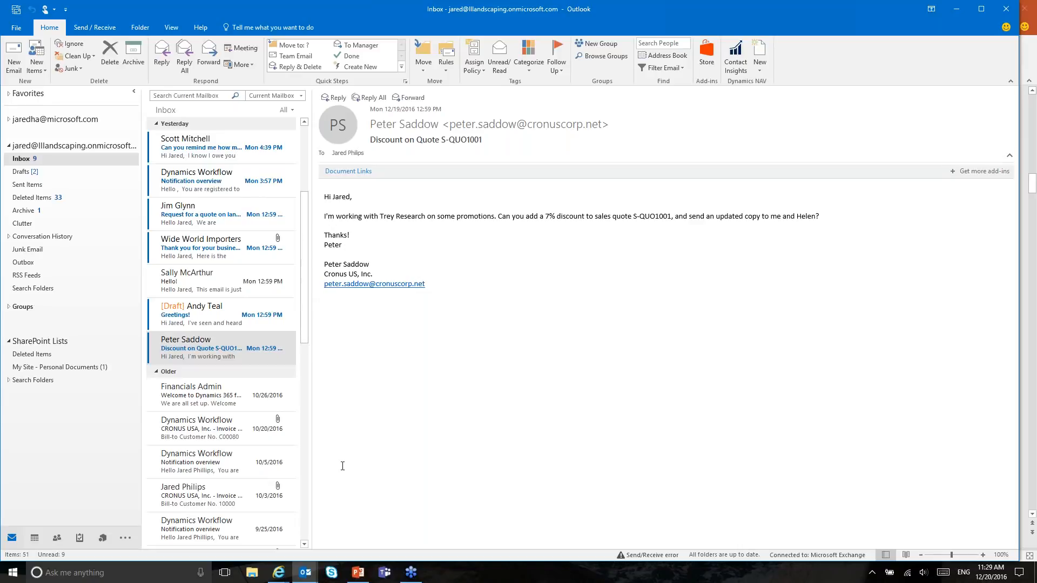
Step: Search 'purchase invoices' in the NAV web client and open Wide World Importers' invoice 107210
mouse_move(275, 576)
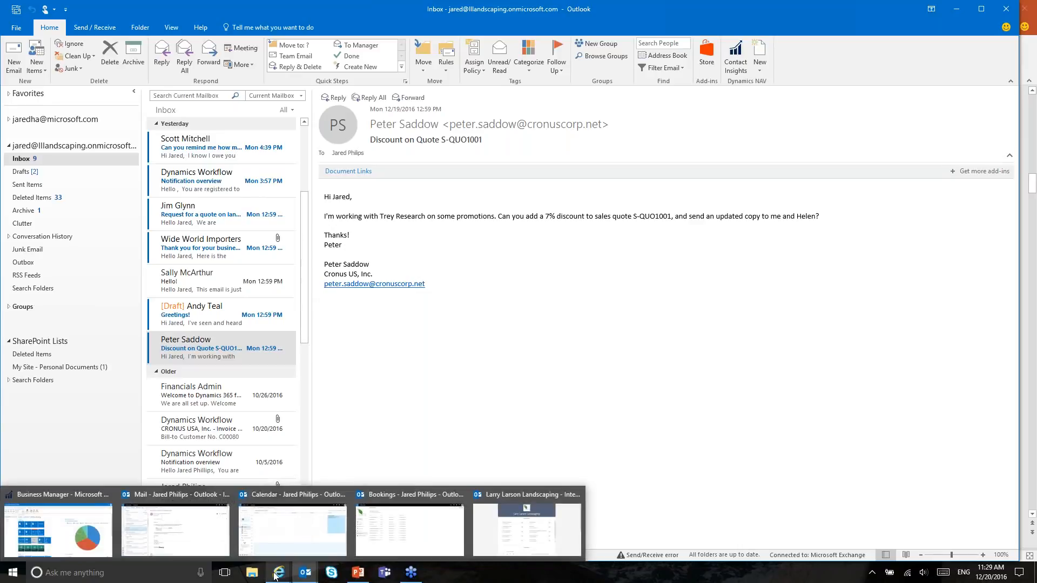
left_click(58, 526)
left_click(1004, 103)
type("purchase invoices")
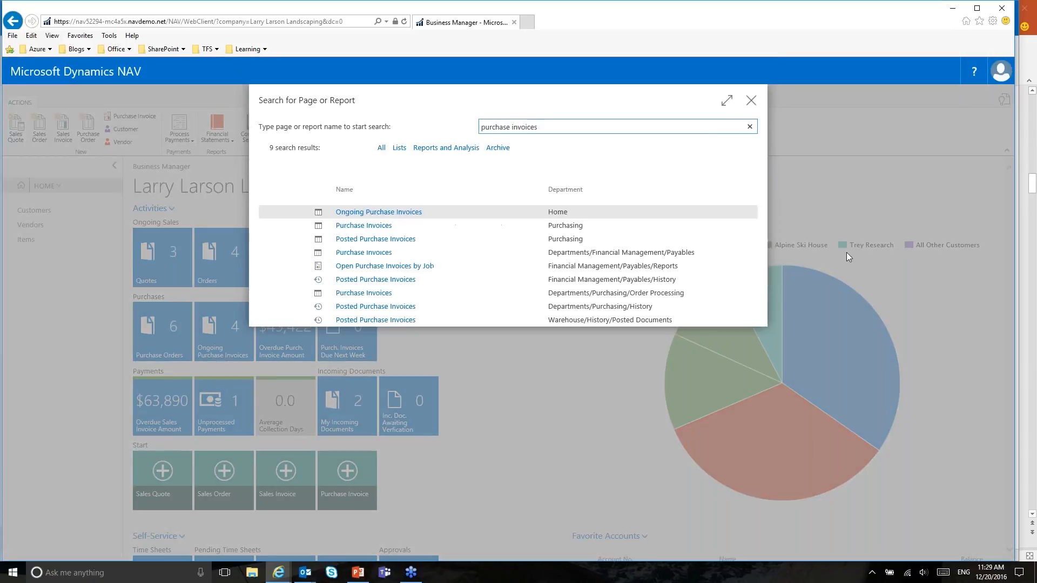
left_click(591, 293)
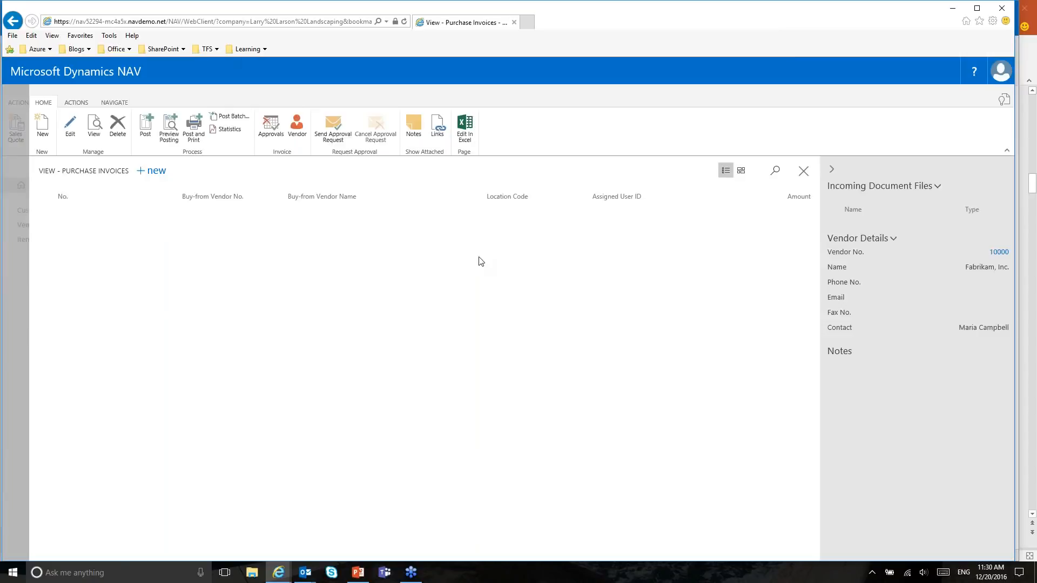
left_click(69, 264)
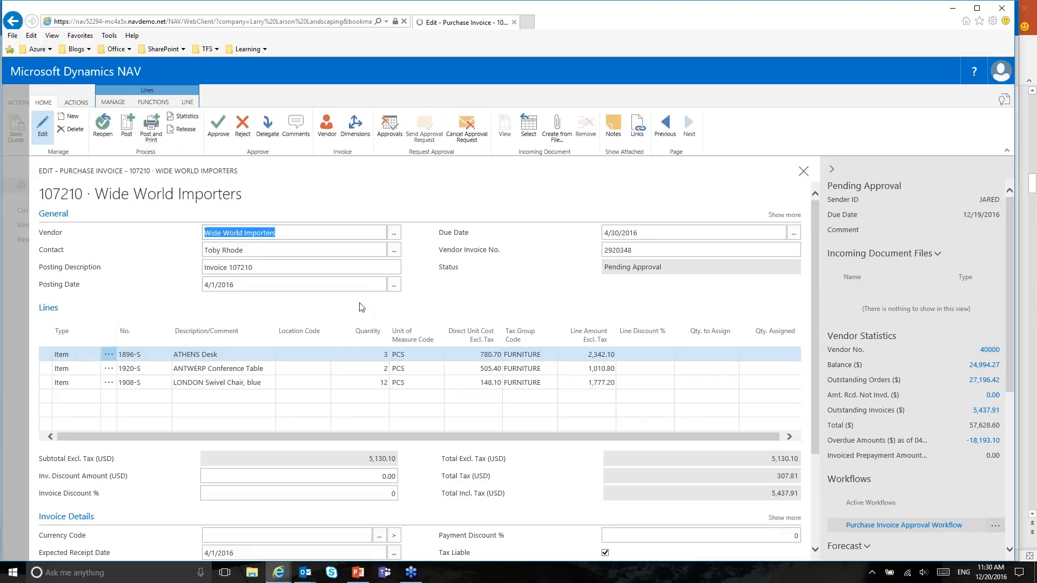
Step: Try posting invoice 107210 with F9, confirm, and dismiss the approval workflow restriction error
key("F9")
left_click(564, 350)
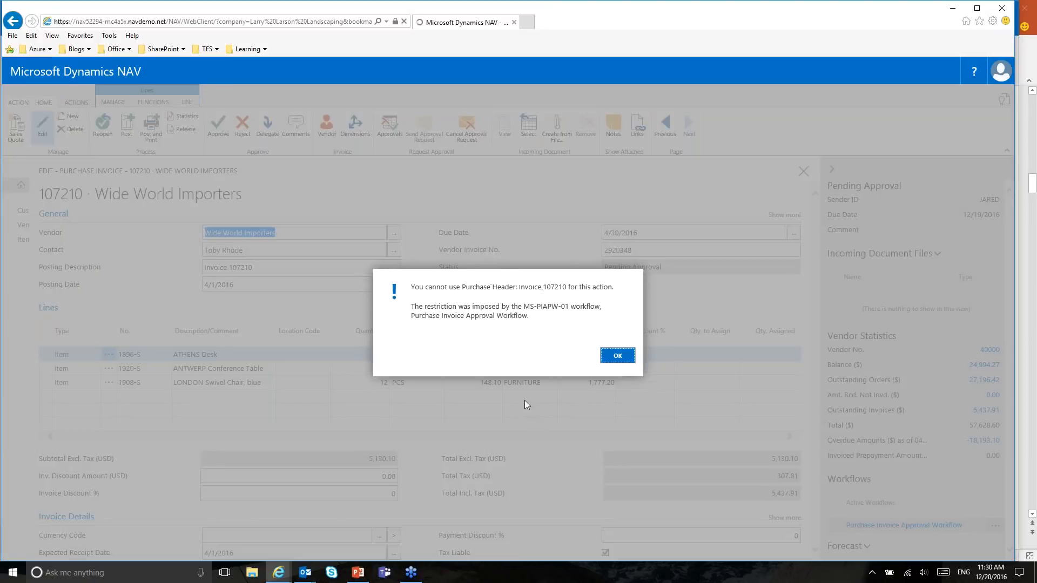
left_click_drag(411, 287, 579, 338)
left_click(487, 319)
mouse_move(522, 304)
left_mouse_down()
mouse_move(573, 299)
mouse_move(501, 306)
left_mouse_up()
left_click(541, 308)
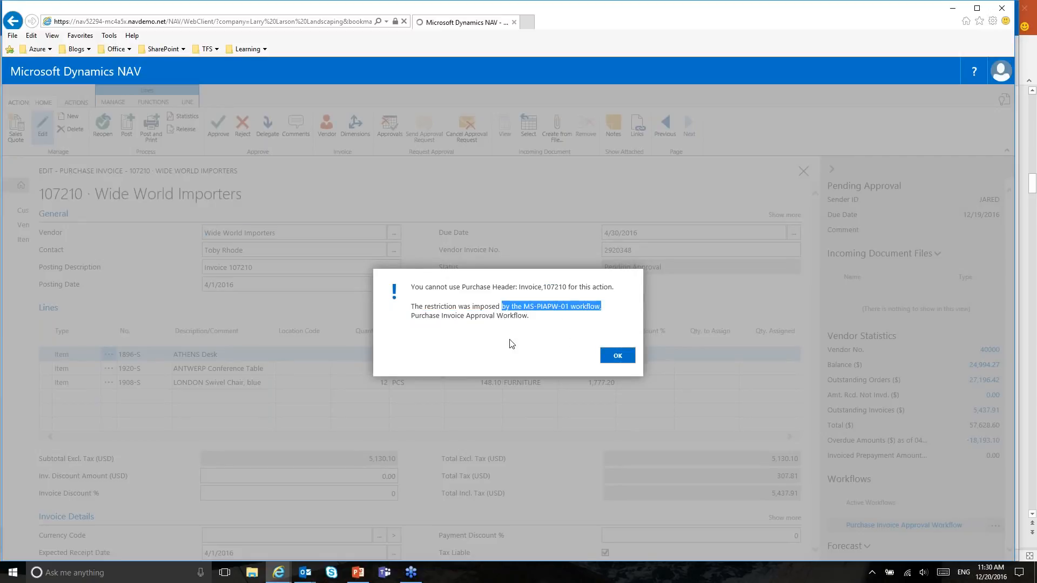
left_click(616, 356)
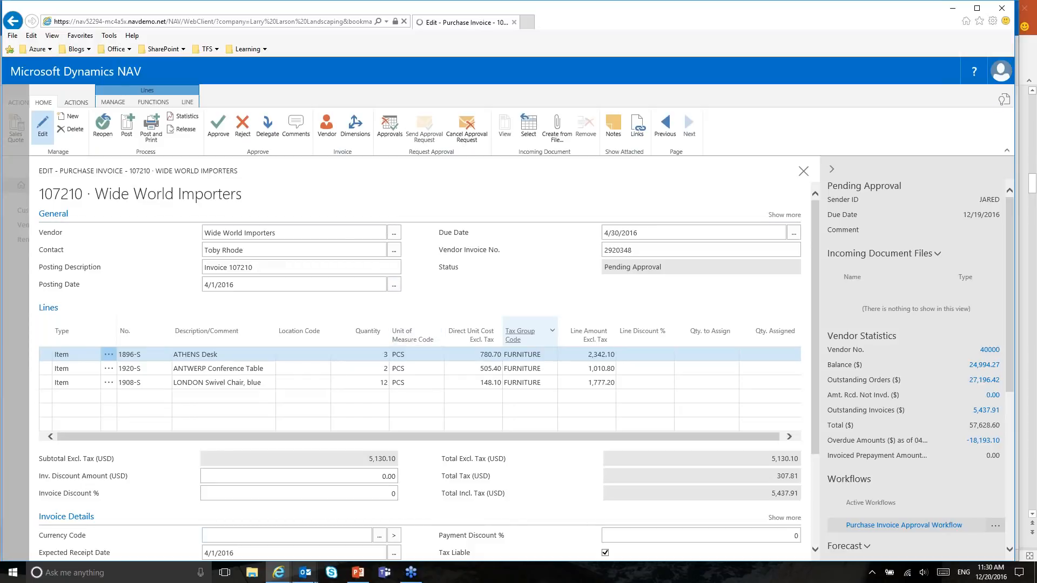
mouse_move(301, 577)
left_click(254, 505)
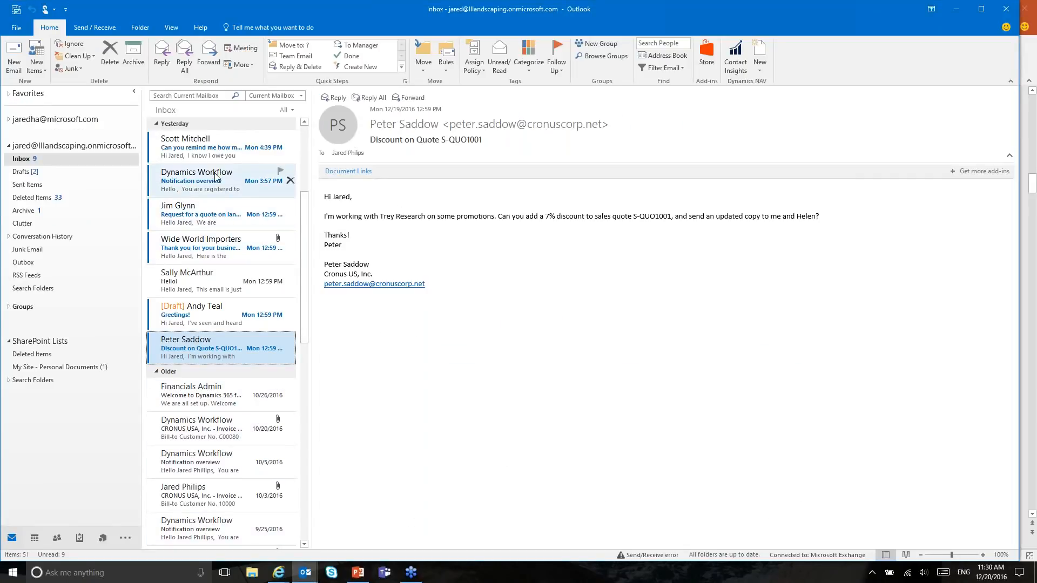
Step: Open the Dynamics Workflow notification and show invoice 107210 for Wide World Importers inline
left_click(210, 190)
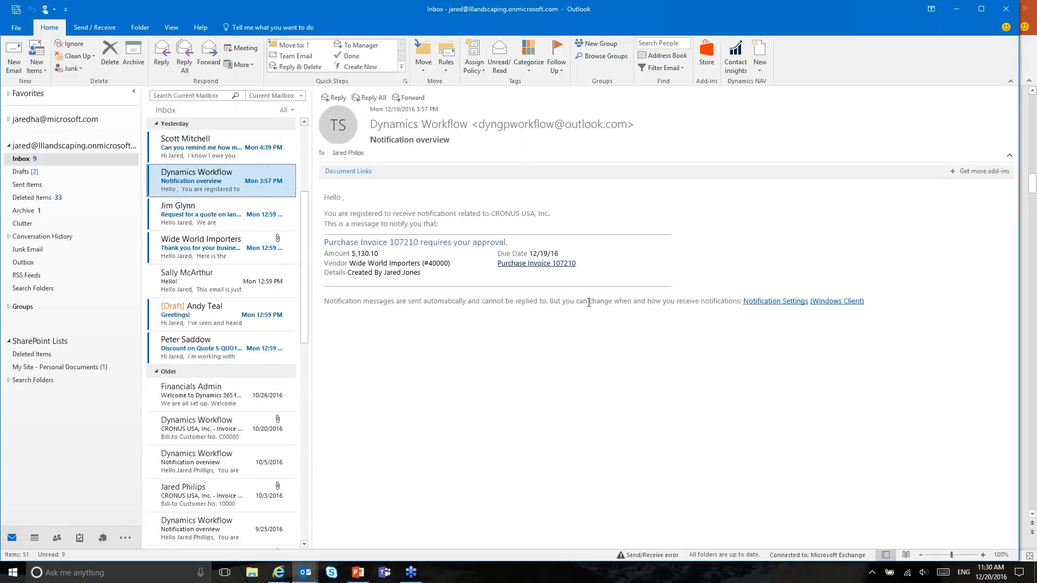
left_click_drag(496, 263, 573, 264)
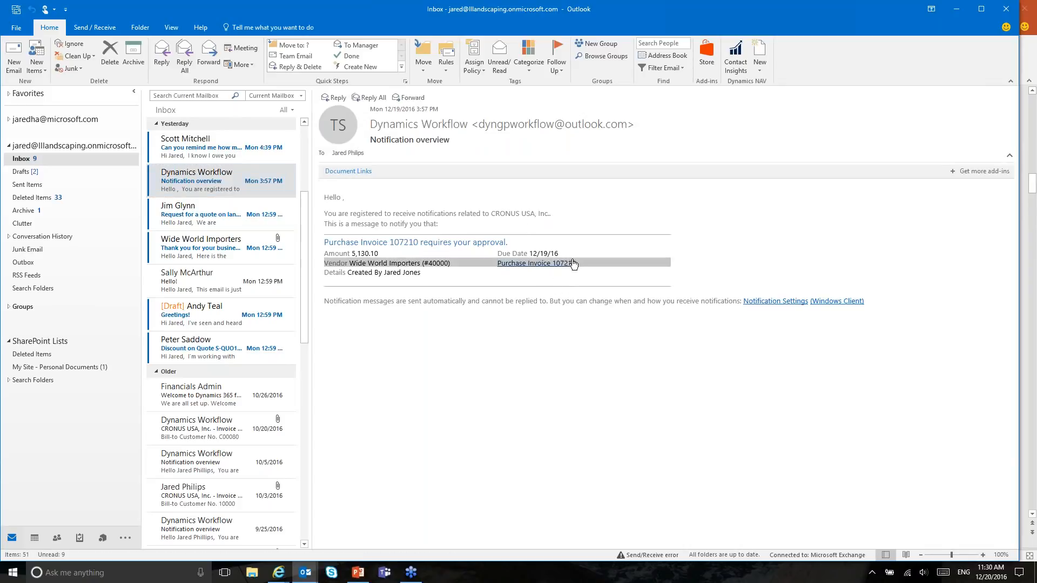
left_click(551, 281)
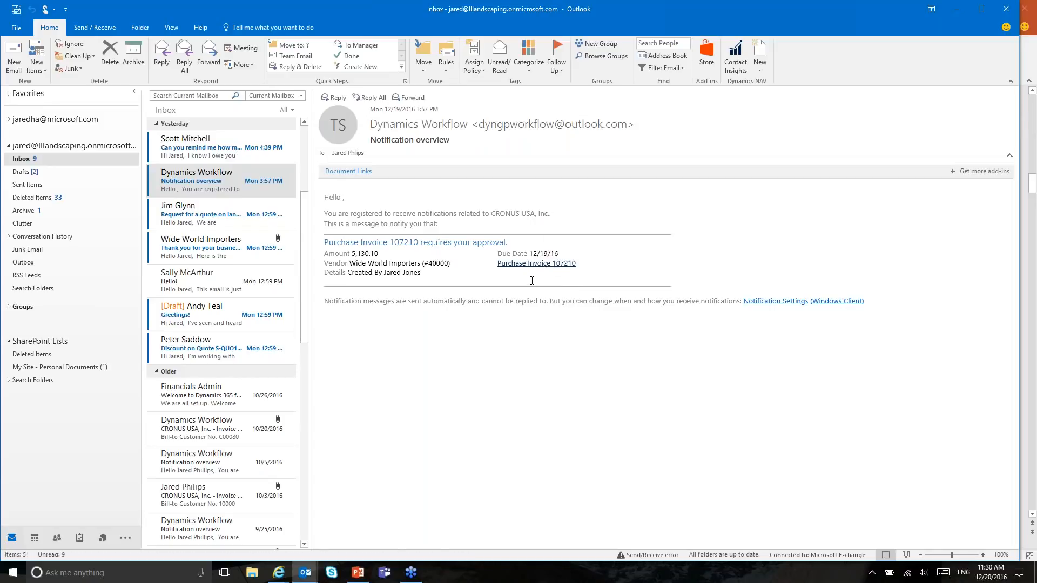
left_click(350, 171)
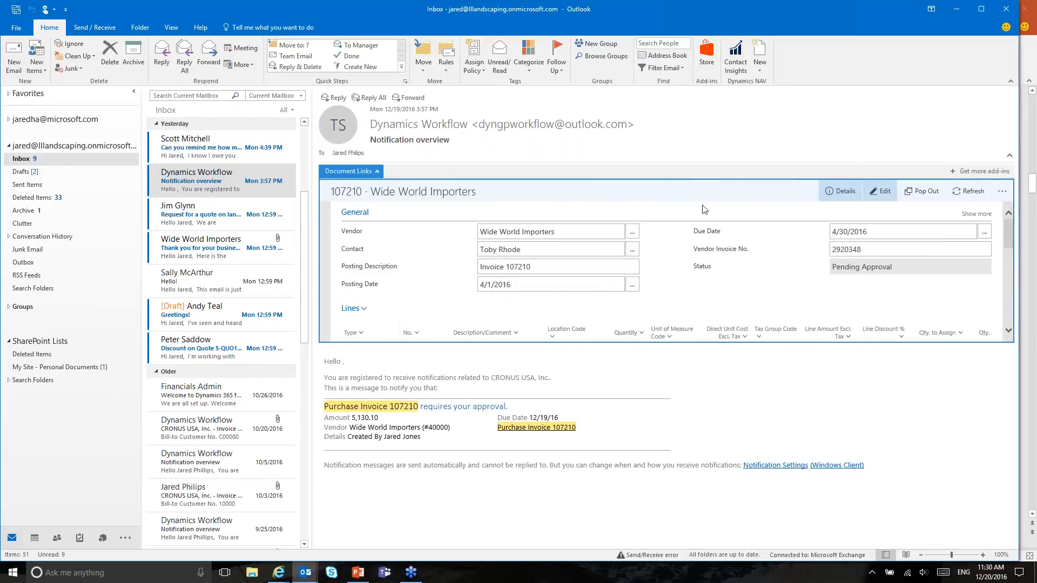
Step: Approve Wide World Importers purchase invoice 107210 from the add-in's actions menu, making it Released
left_click(1002, 191)
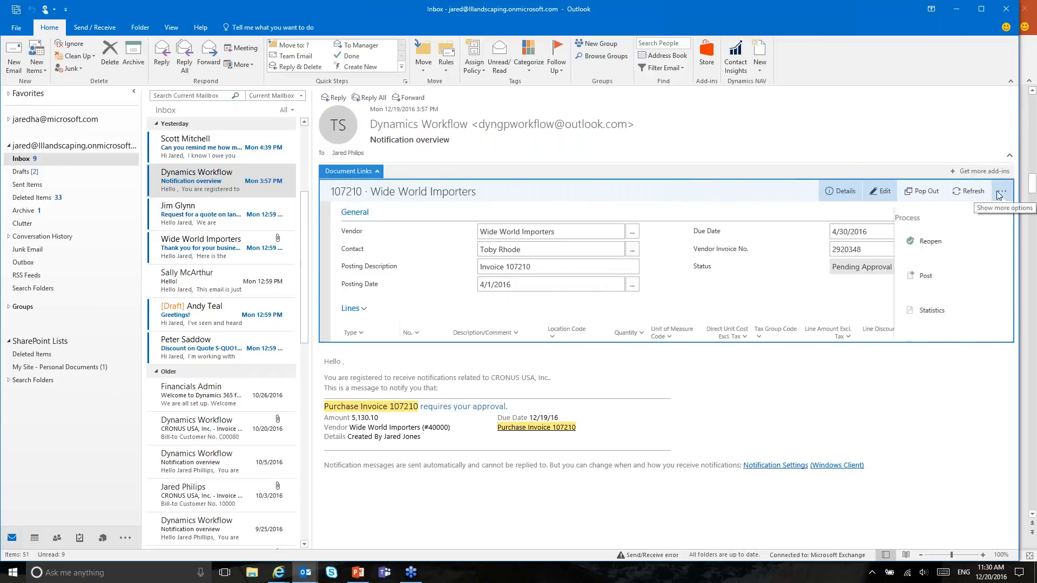
scroll(810, 261, "down", 3)
scroll(747, 270, "down", 10)
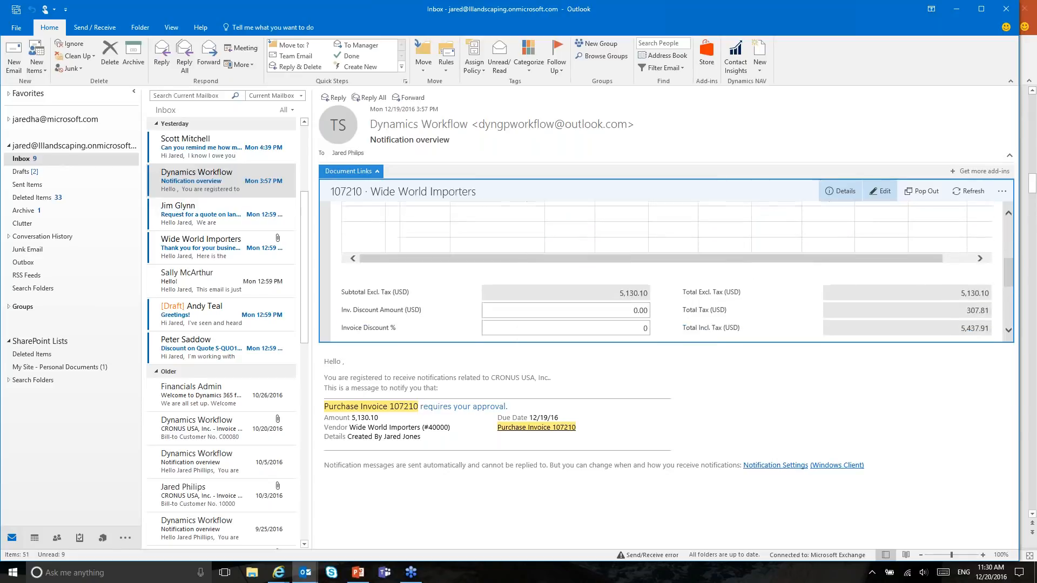
scroll(810, 268, "up", 10)
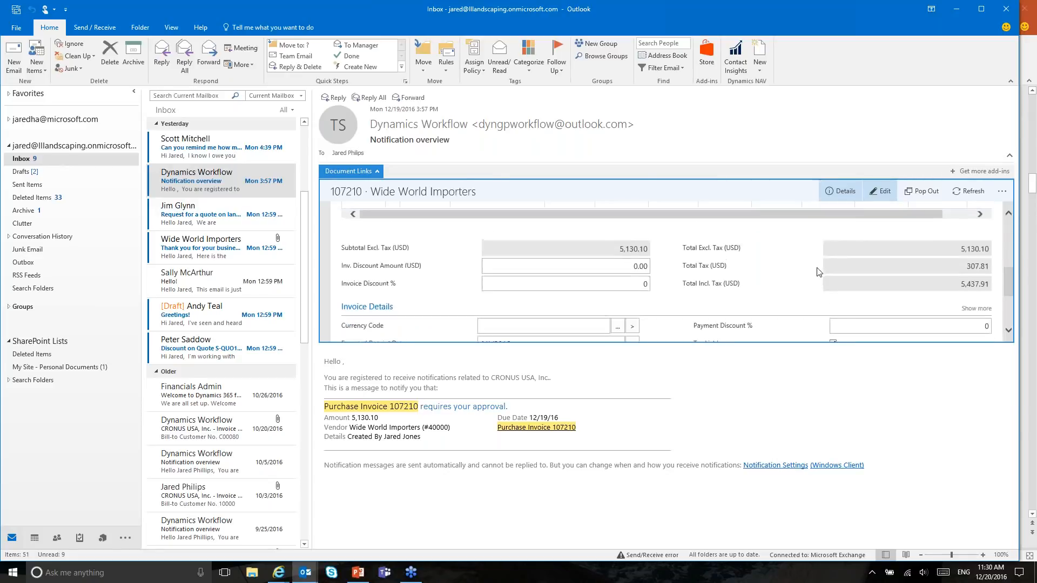
left_click(1002, 191)
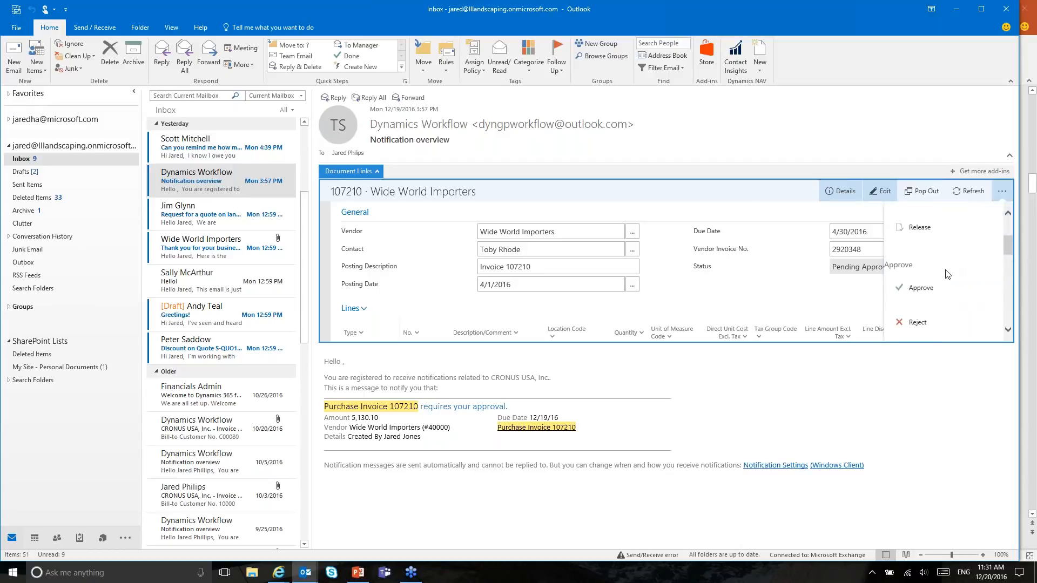
left_click(922, 289)
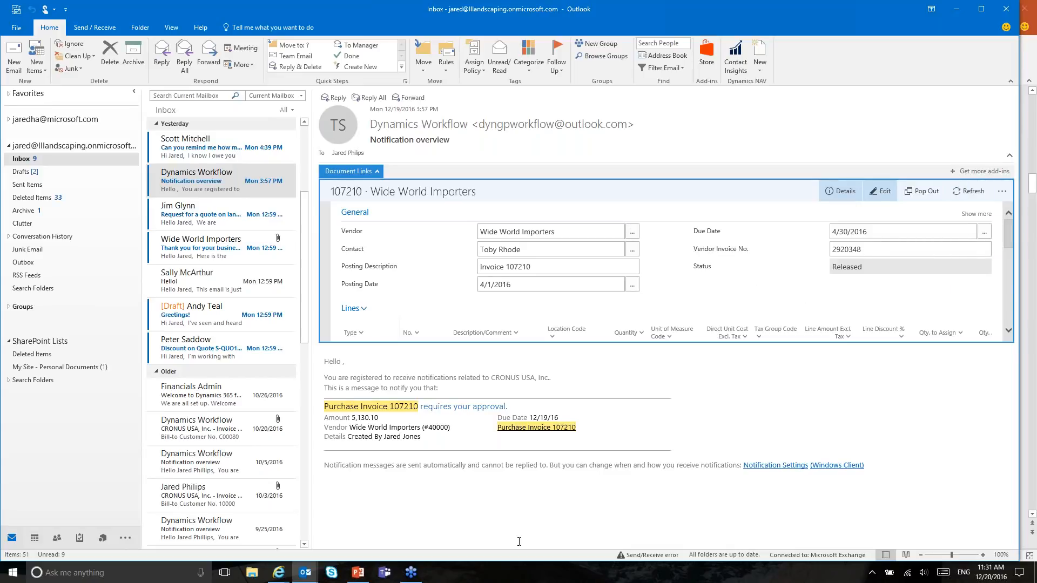
left_click(279, 572)
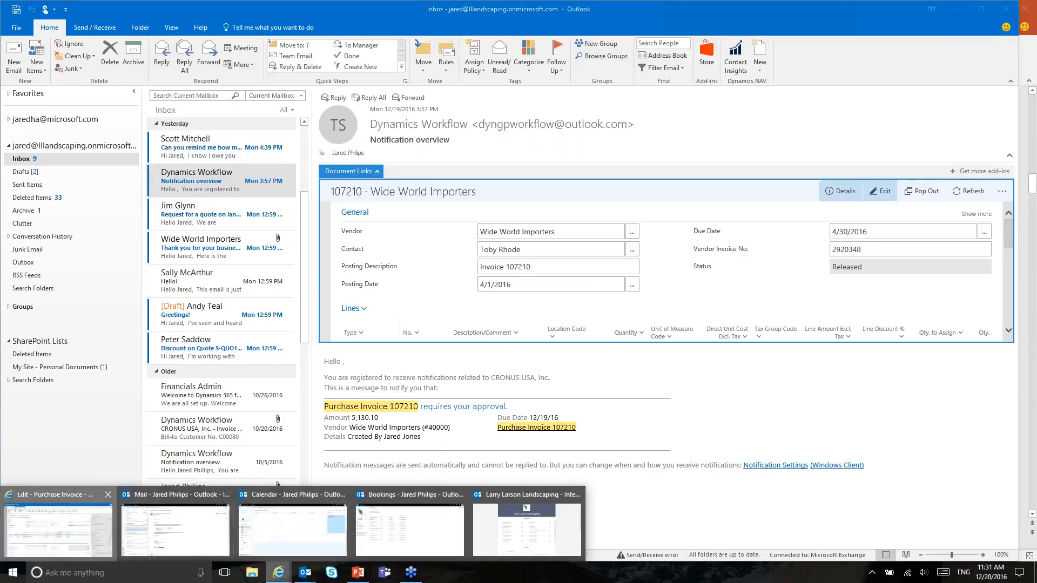
Step: Post invoice 107210 and view the resulting posted invoice 108207 totalling 5,437.91
left_click(81, 532)
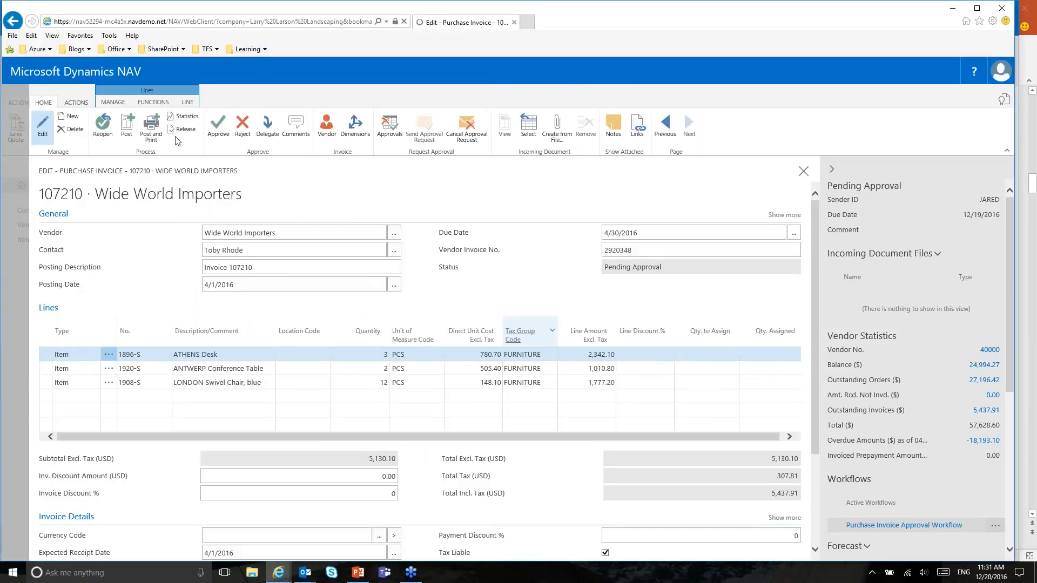
left_click(126, 125)
left_click(576, 339)
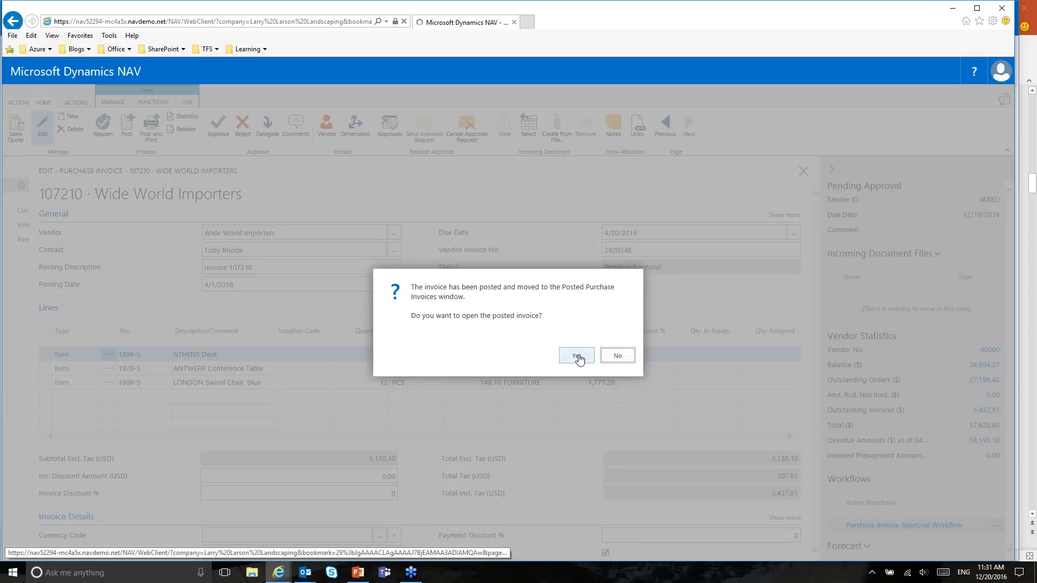
left_click_drag(427, 287, 562, 289)
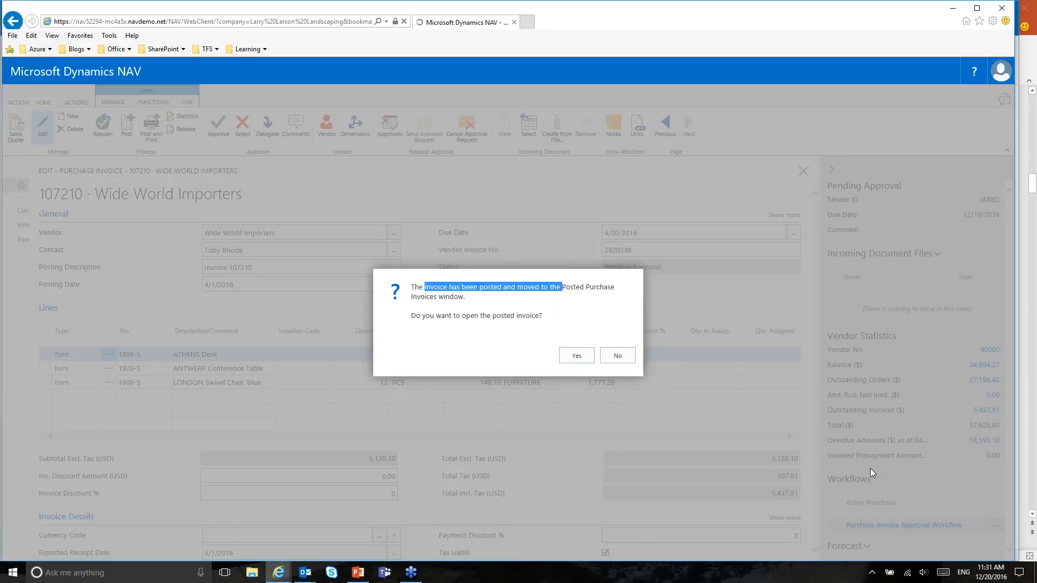
left_click(584, 353)
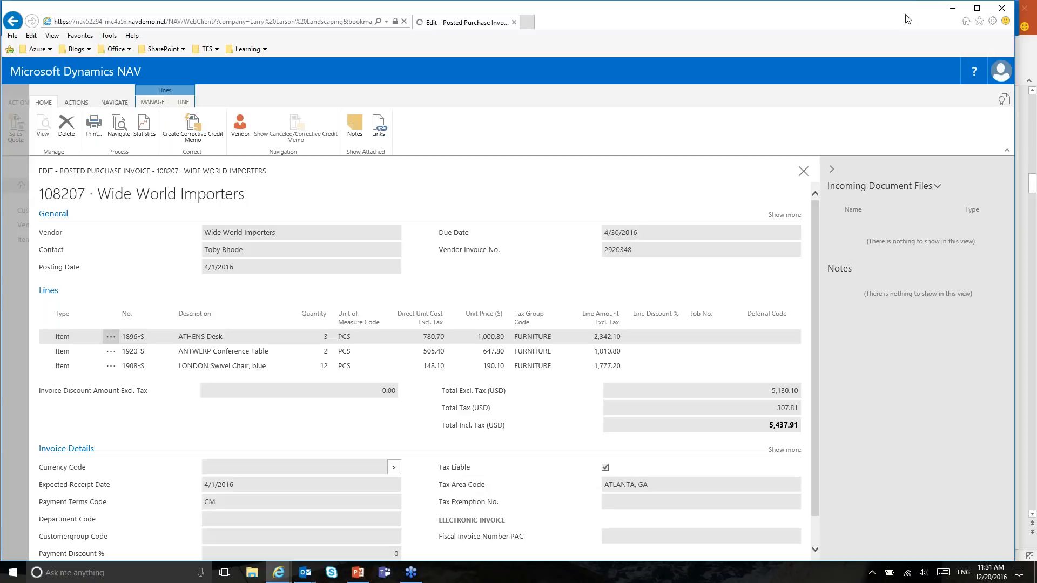
left_click(953, 8)
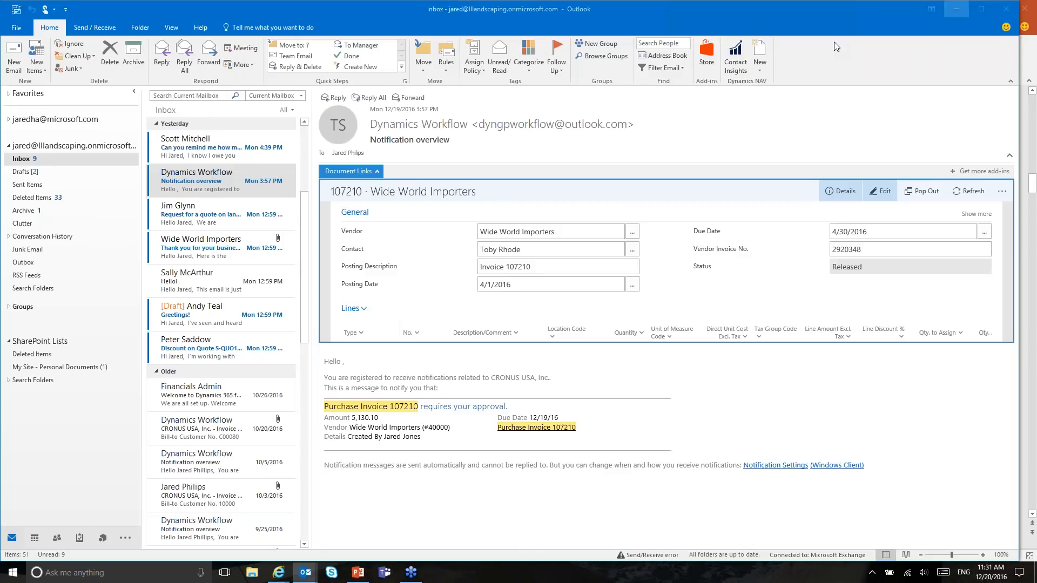
Step: Collapse the Document Links panel and switch to the December 18–24, 2016 calendar week
left_click(367, 172)
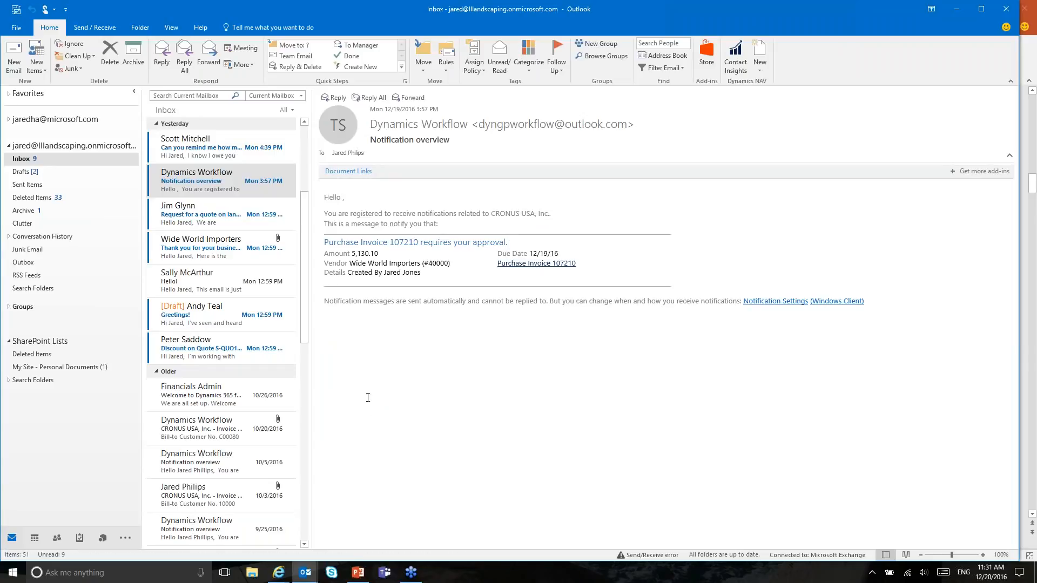
left_click(34, 538)
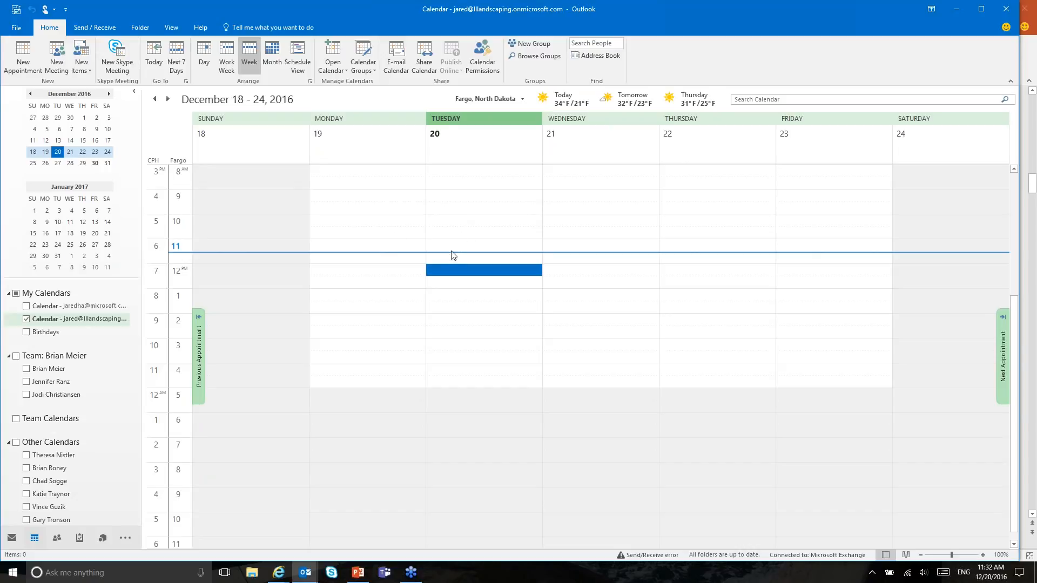
Step: Create a Monday 12/19/2016 10:00 AM–12:00 PM appointment titled 'Landscaping for Coho'
left_click_drag(367, 220, 376, 261)
right_click(384, 222)
left_click(420, 228)
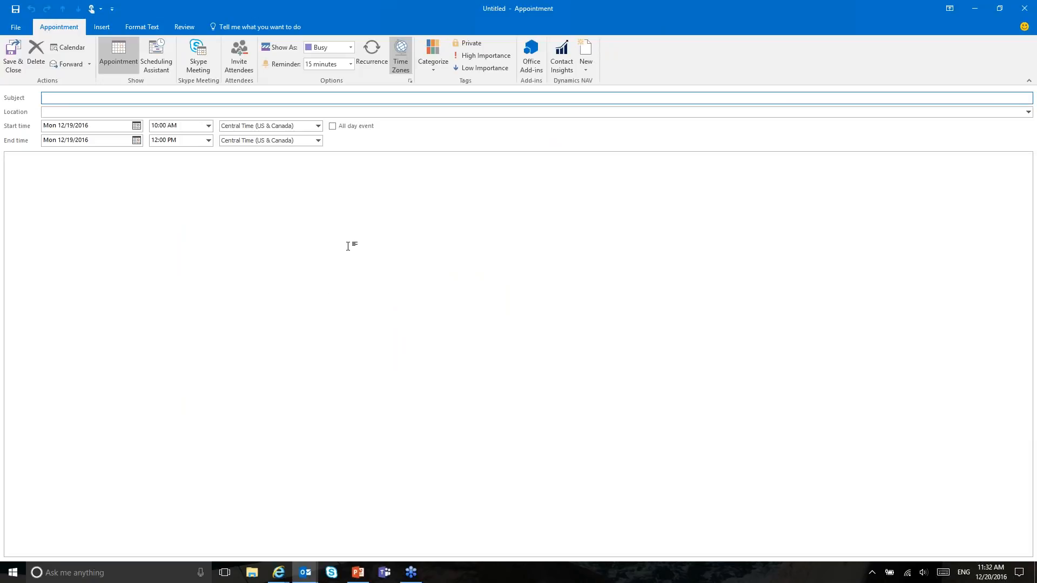
type("Landscaping for Coho")
key("Tab")
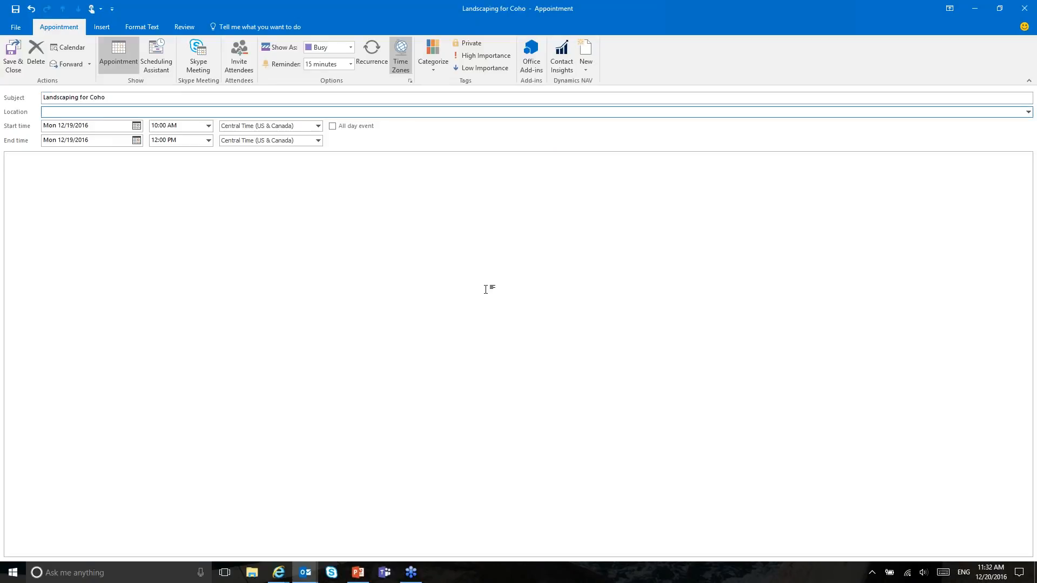
Step: Check attendee availability in the Scheduling Assistant, then return to the appointment details
left_click(158, 60)
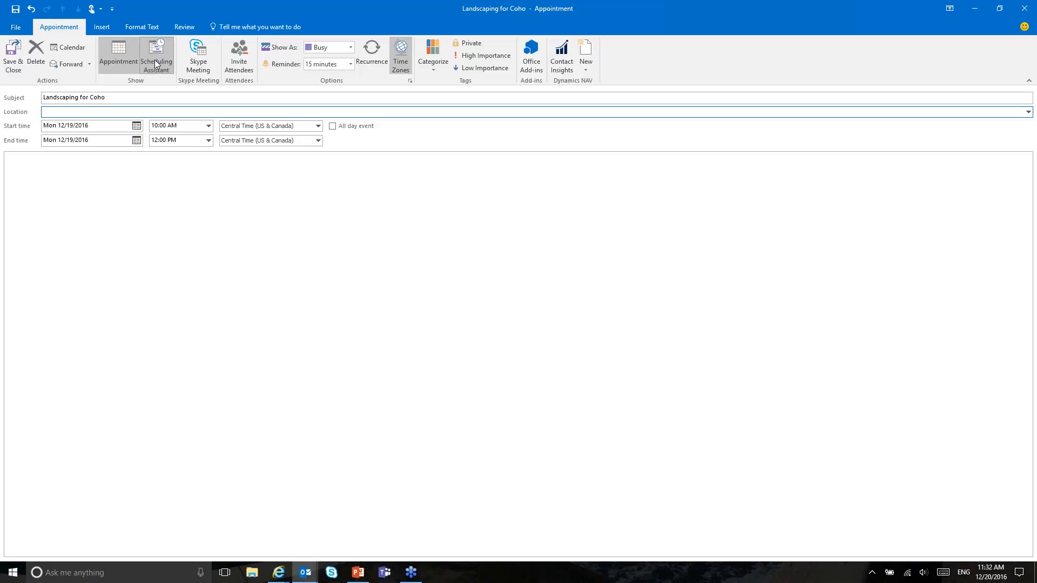
left_click(155, 64)
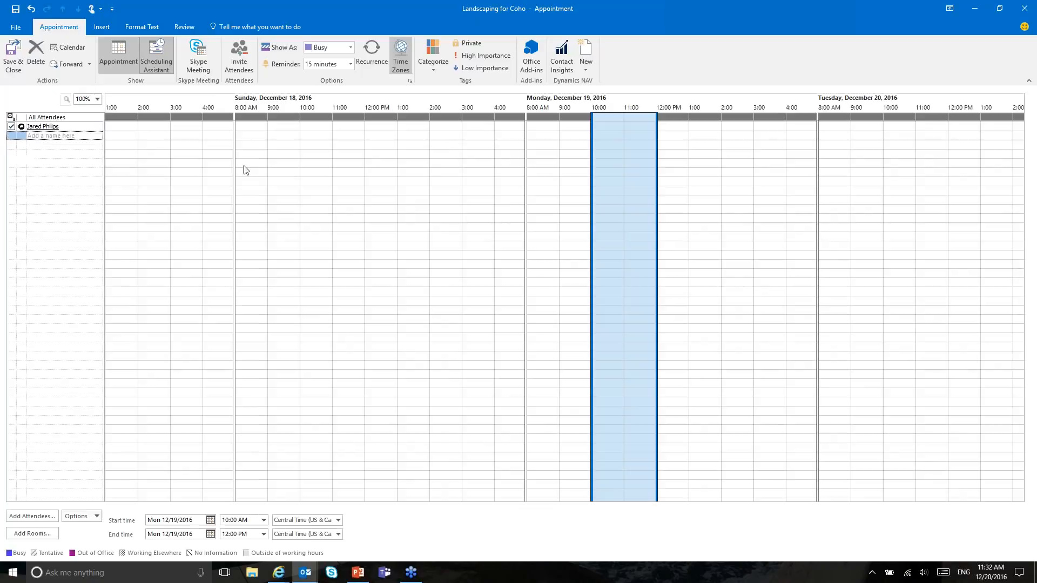
left_click(123, 61)
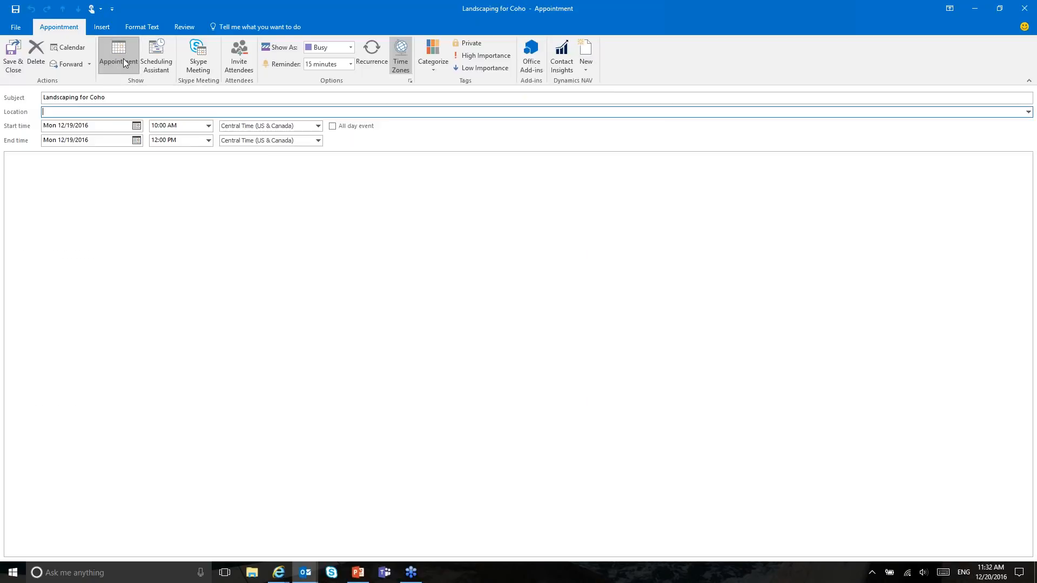
Step: View Coho Winery's customer details and new-document options in Contact Insights, then discard the appointment unsaved
left_click(564, 60)
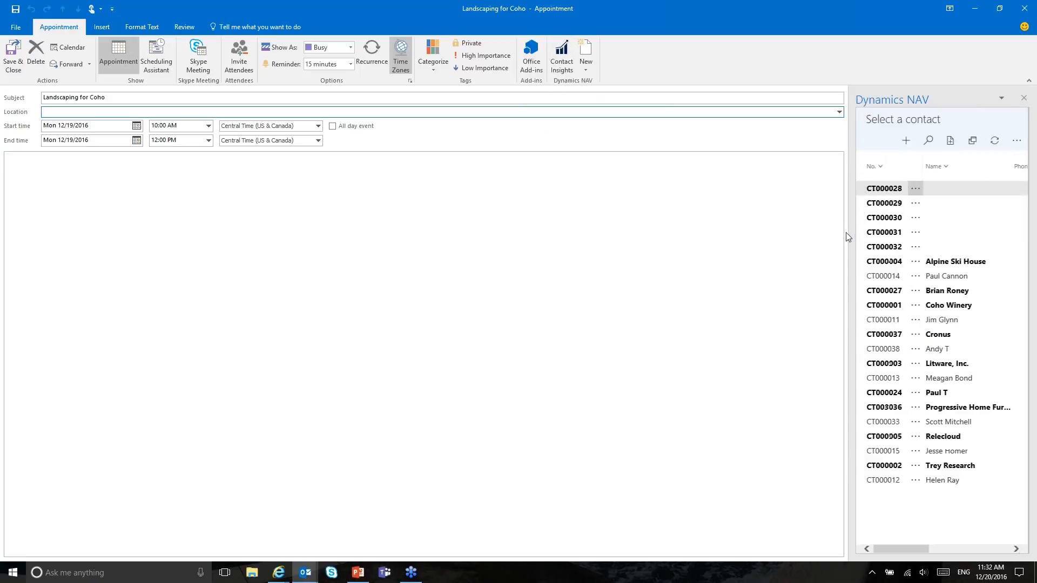
left_click_drag(845, 232, 737, 241)
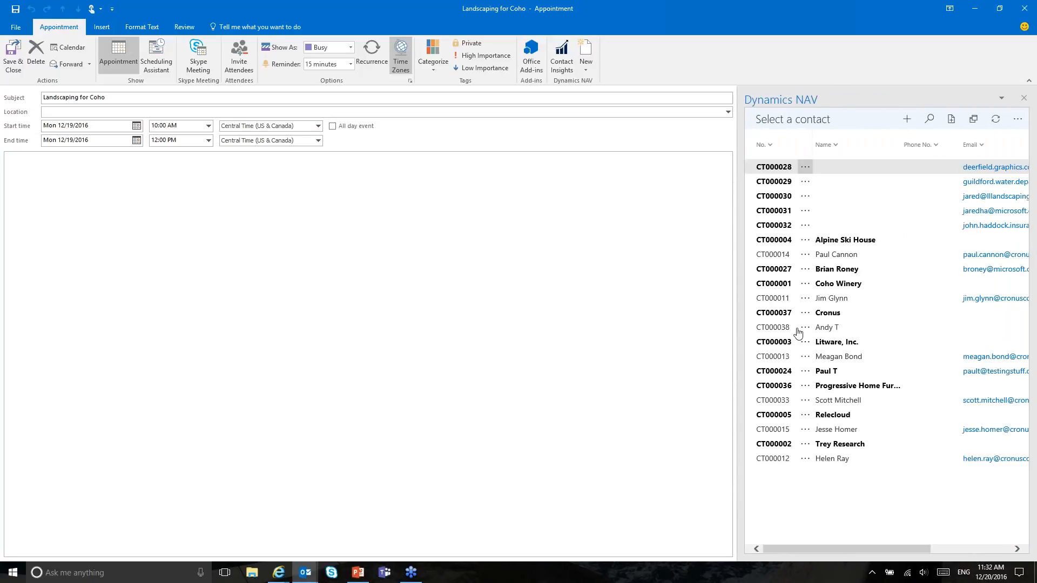
left_click(784, 296)
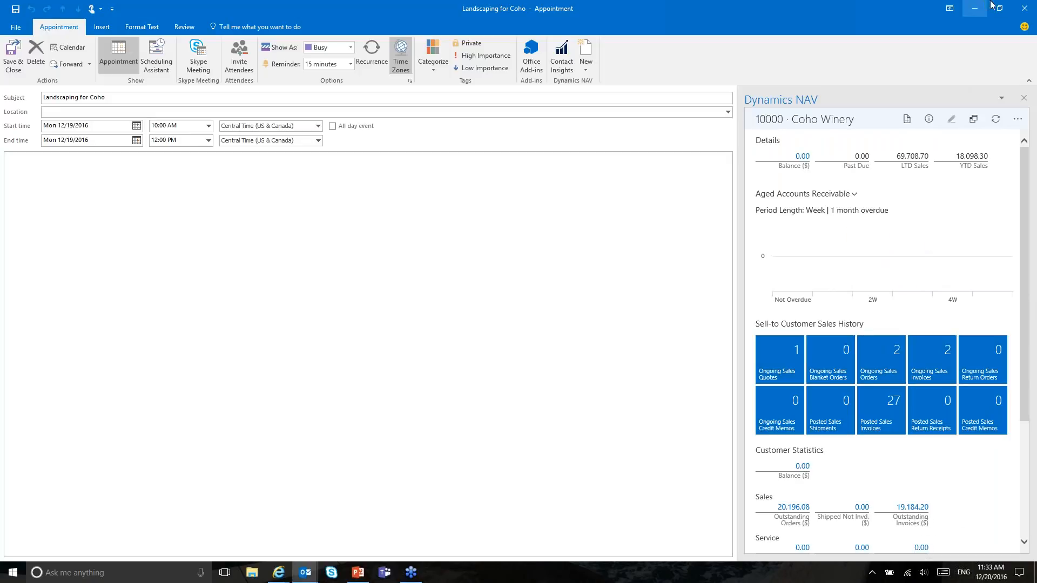
left_click(903, 121)
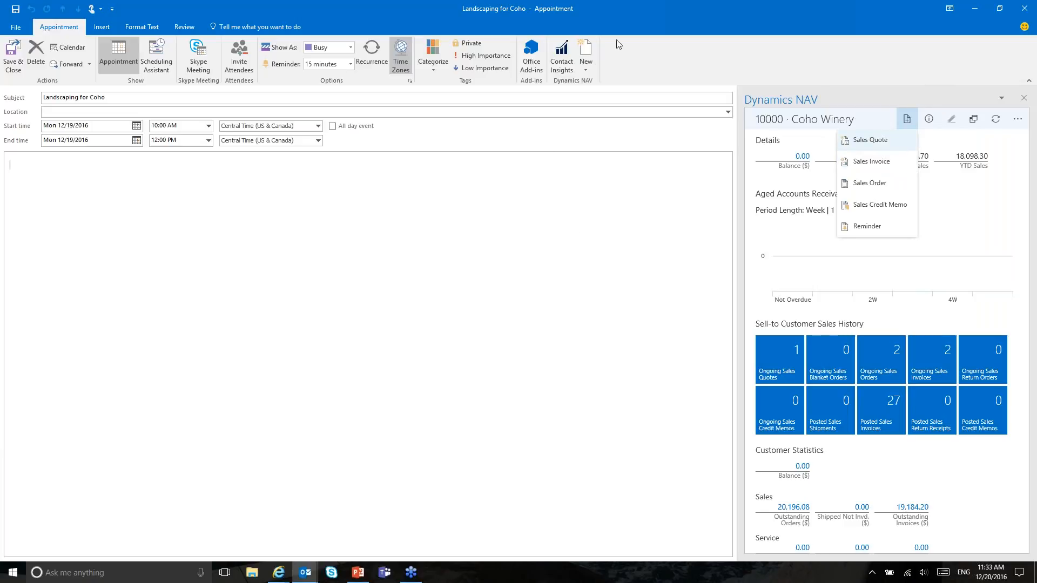
left_click(1026, 8)
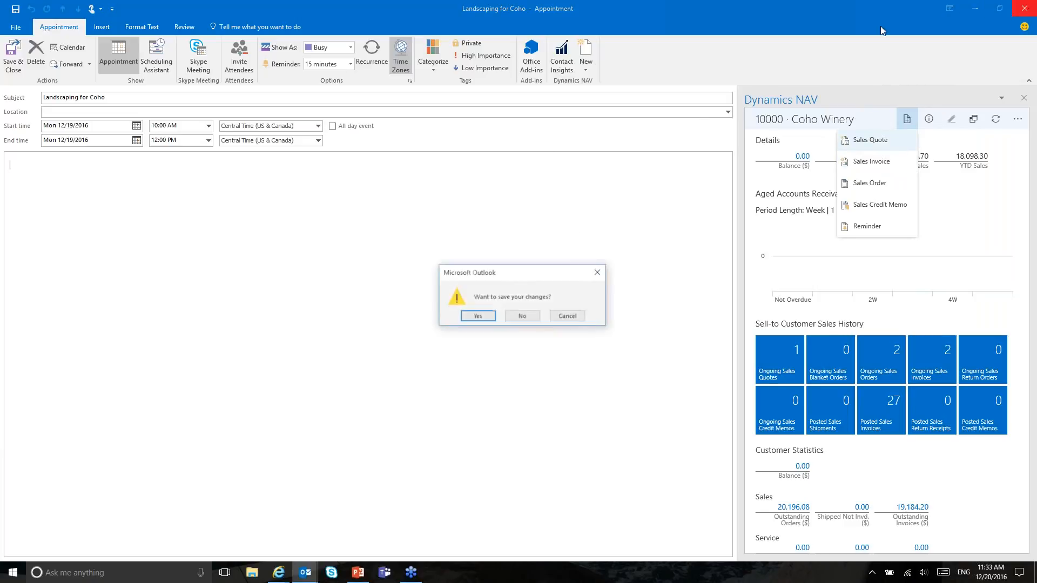
left_click(527, 317)
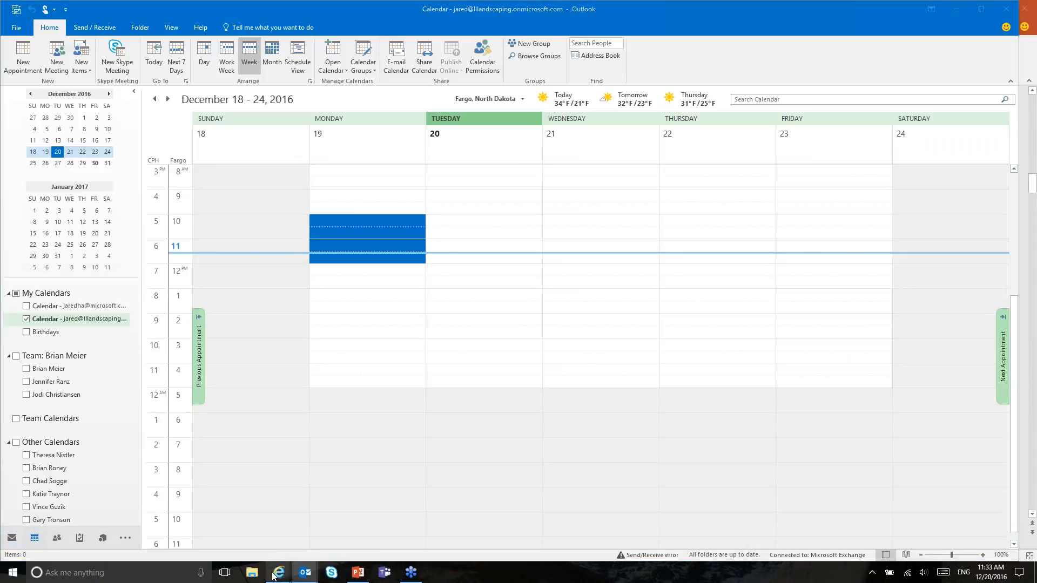
Step: Bring up the posted purchase invoice window in the Dynamics NAV web client
mouse_move(278, 573)
left_click(270, 542)
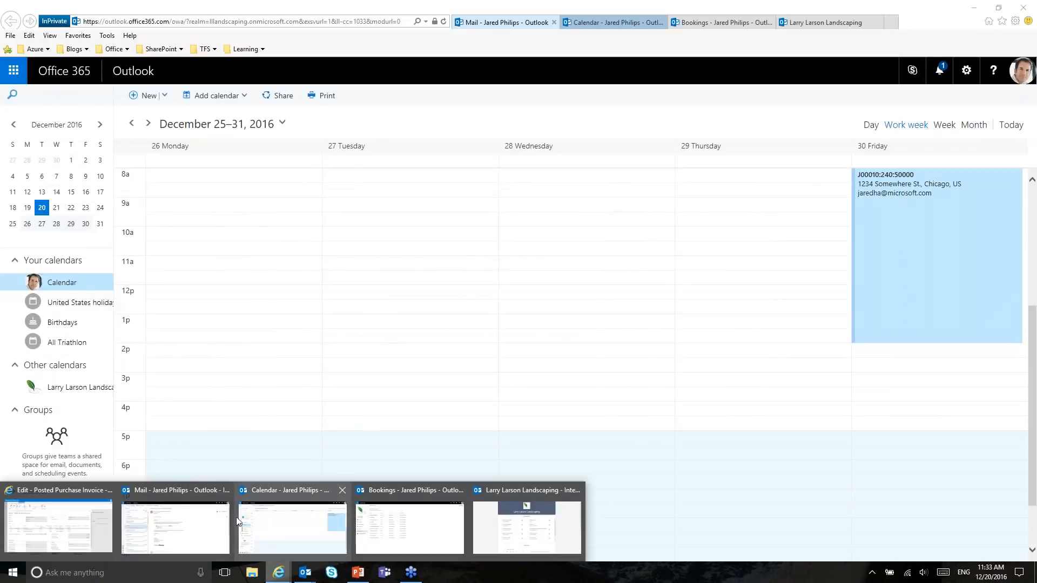
left_click(171, 521)
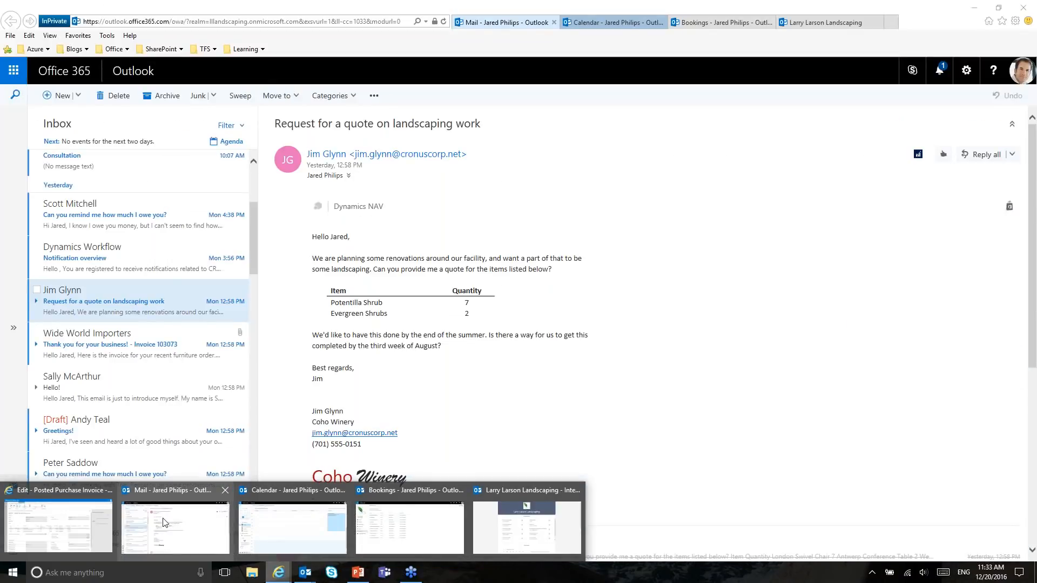
left_click(95, 519)
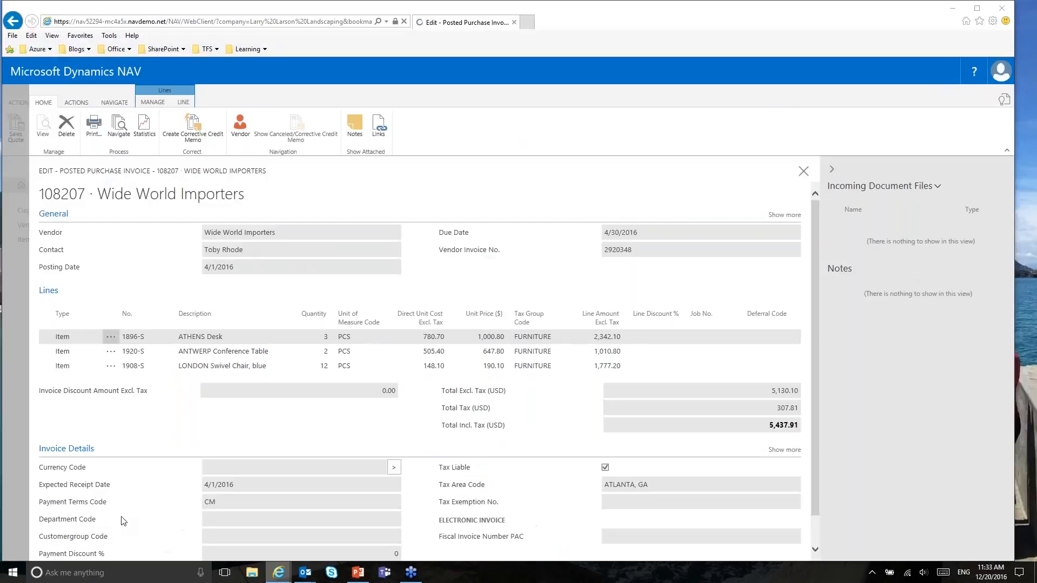
Step: Close the posted invoice and Purchase Invoices list, then open the Job List by searching 'jobs'
left_click(803, 171)
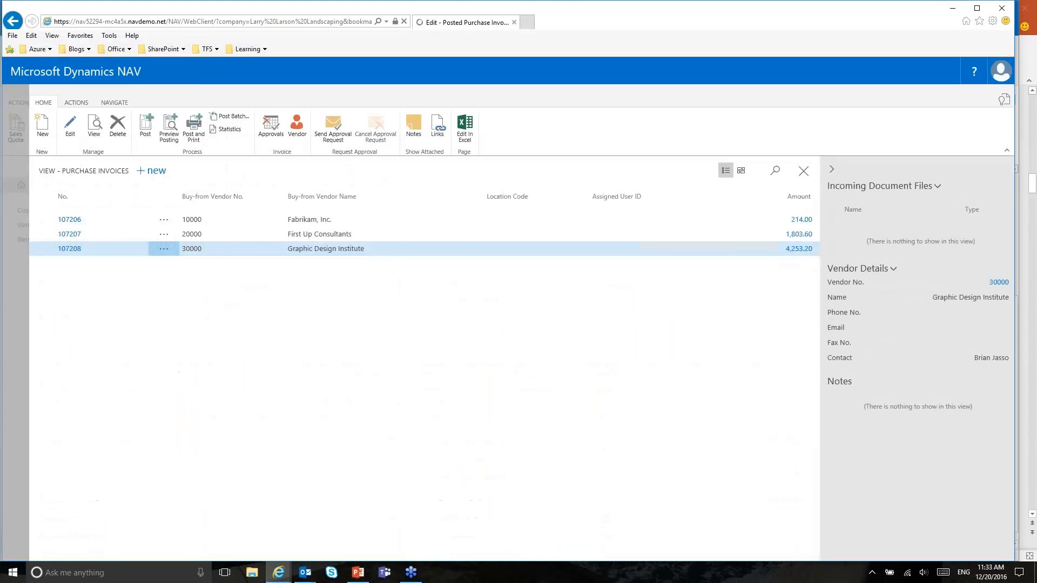
left_click(803, 171)
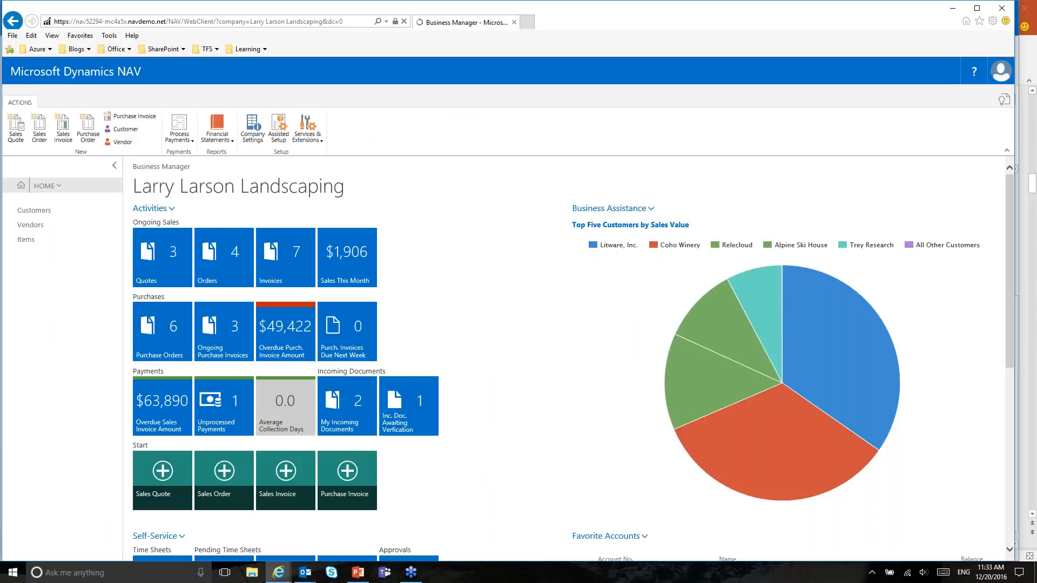
key("ctrl+F3")
type("jobs")
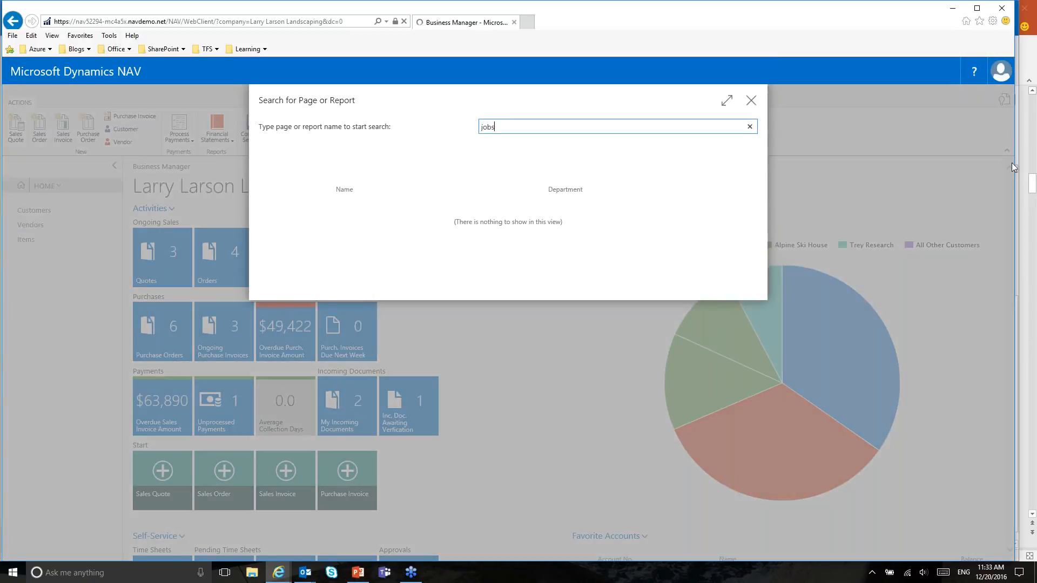
left_click(341, 252)
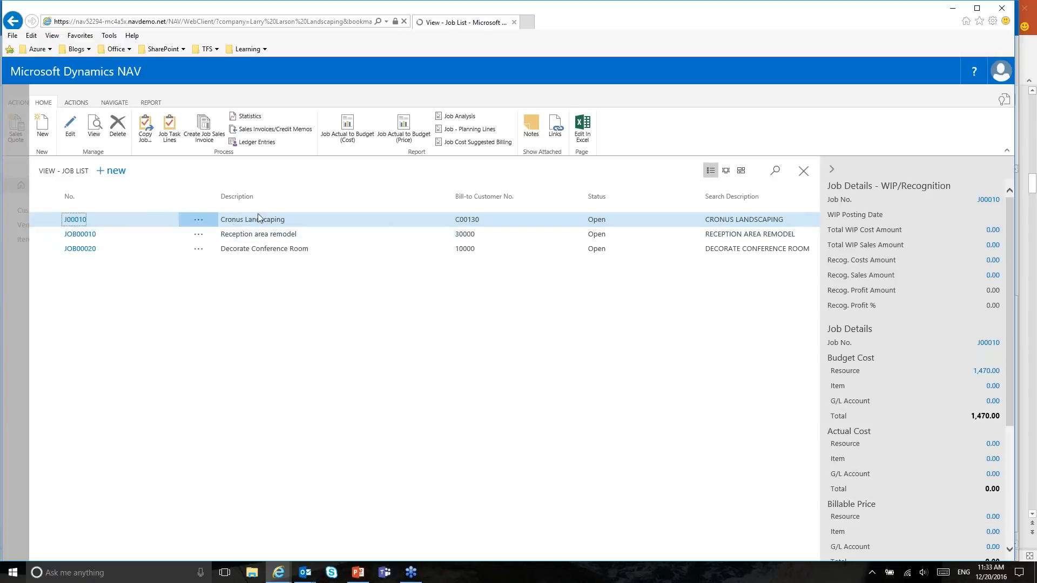
Step: Open job card J00010 Cronus Landscaping and bring up its Job Planning Lines
left_click(76, 220)
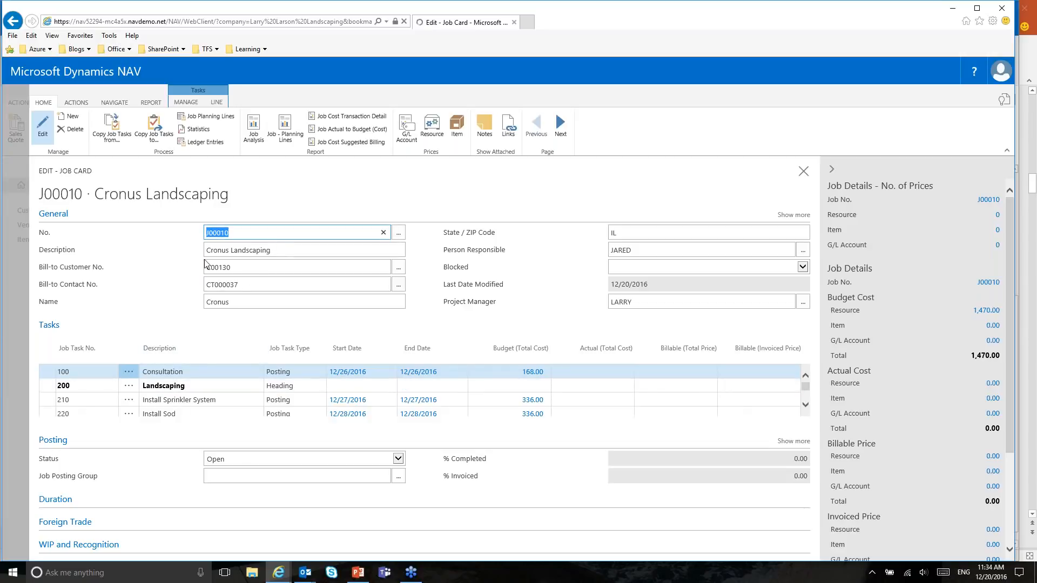
scroll(180, 374, "down", 1)
scroll(179, 375, "down", 2)
scroll(181, 377, "up", 3)
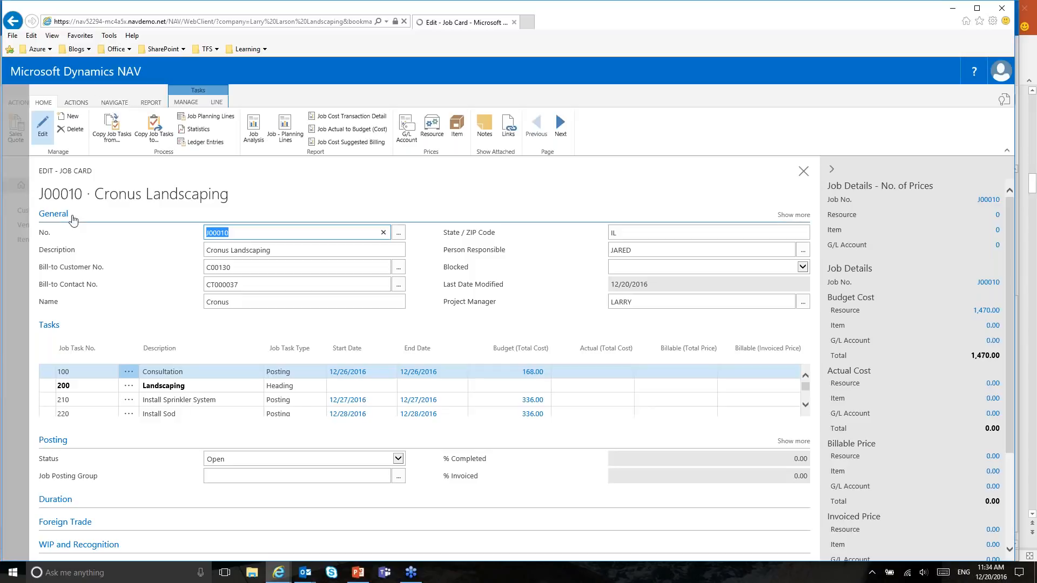
left_click(114, 102)
left_click(45, 130)
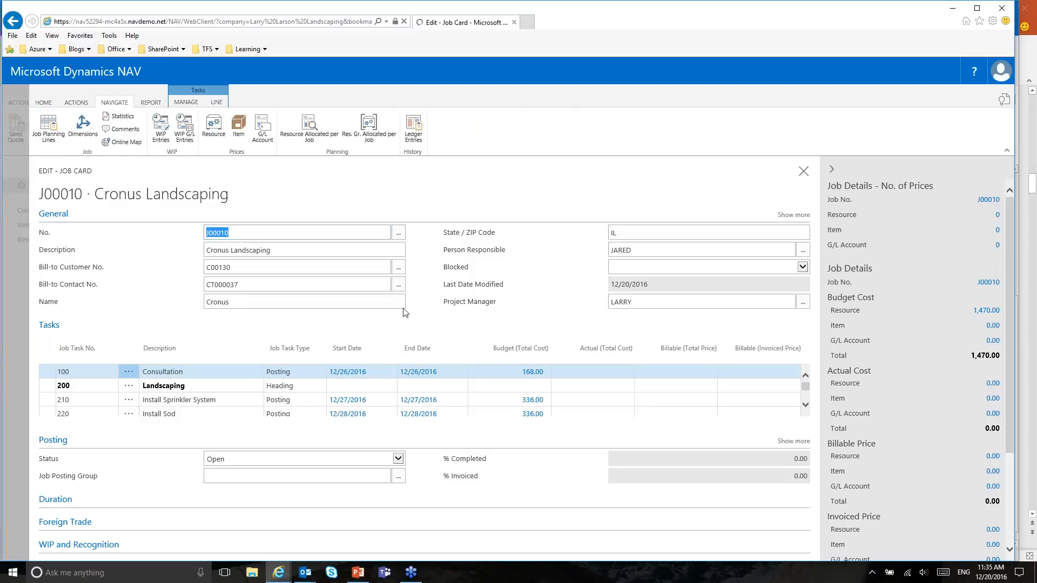
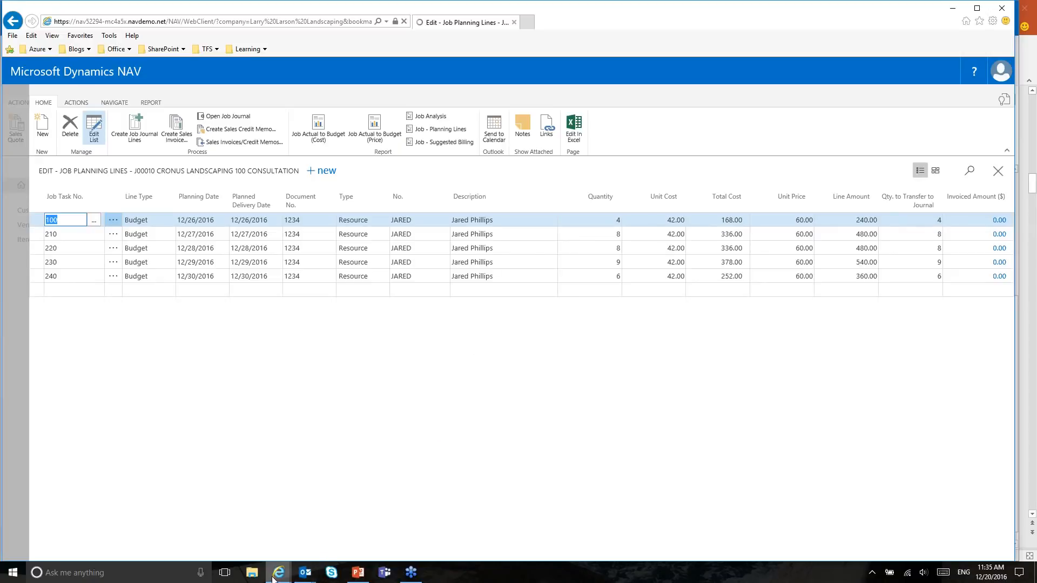
mouse_move(273, 576)
left_click(275, 535)
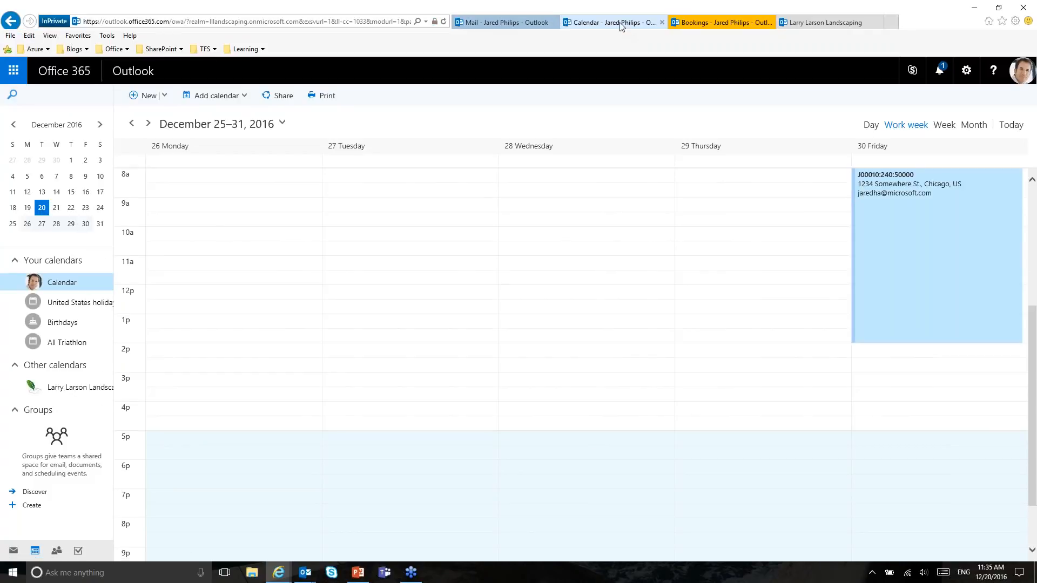
left_click(694, 23)
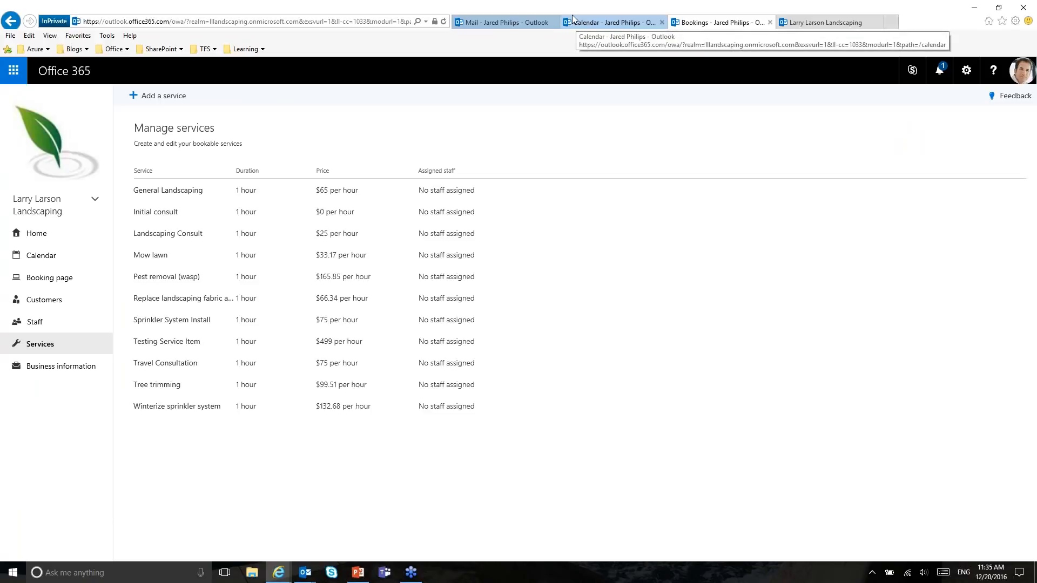
left_click(505, 22)
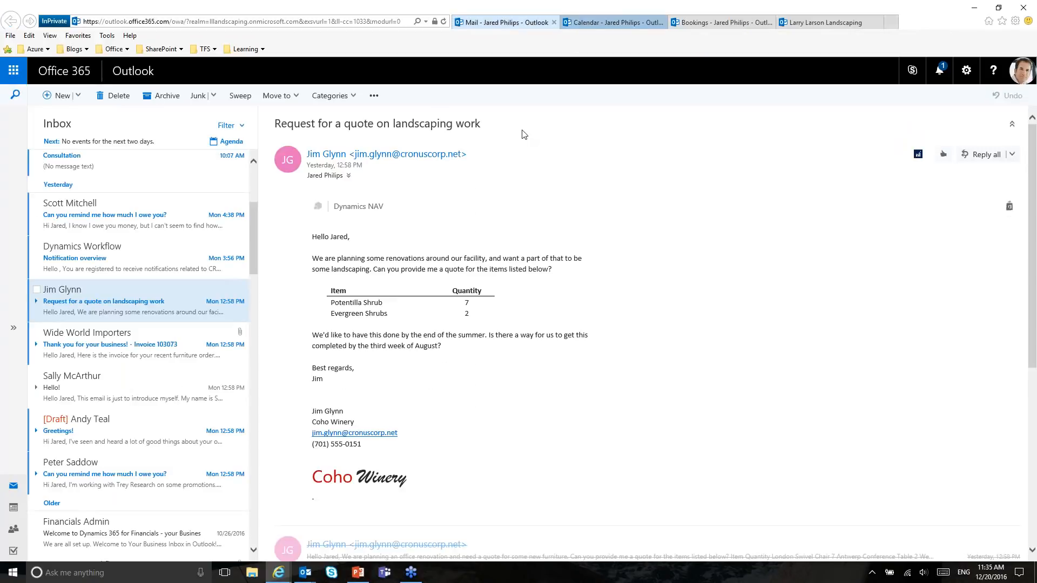
Step: Add the Plant Shrubs and Install Sod Job Task.ics attachments to the Outlook calendar
scroll(142, 247, "up", 4)
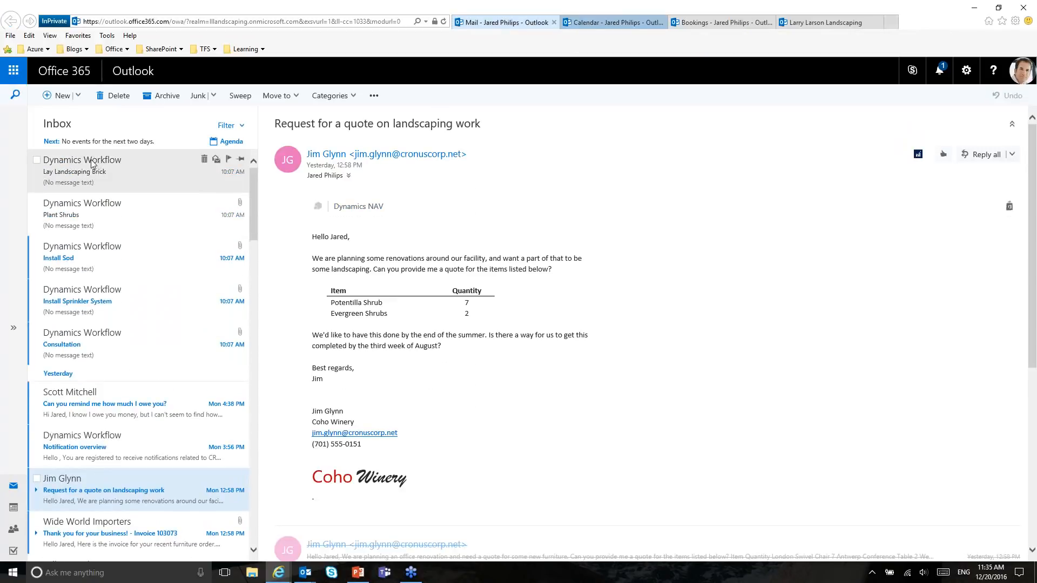
left_click(98, 176)
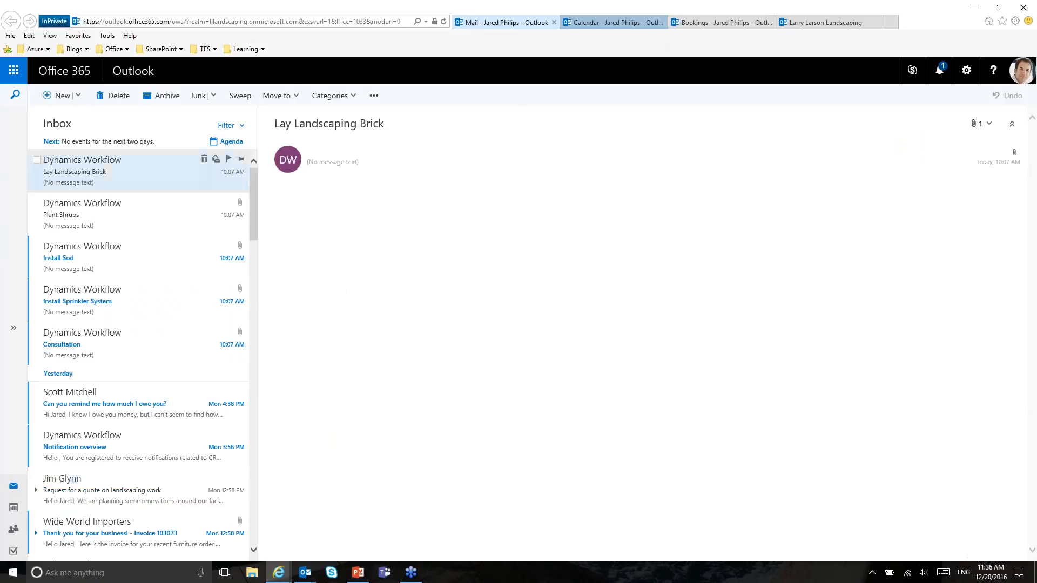
left_click(104, 226)
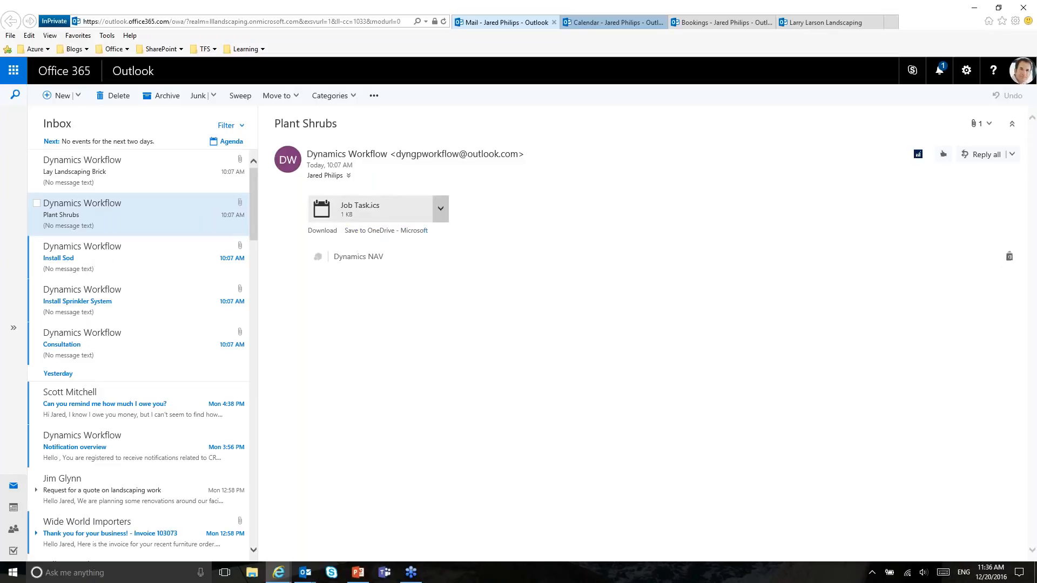
left_click(440, 209)
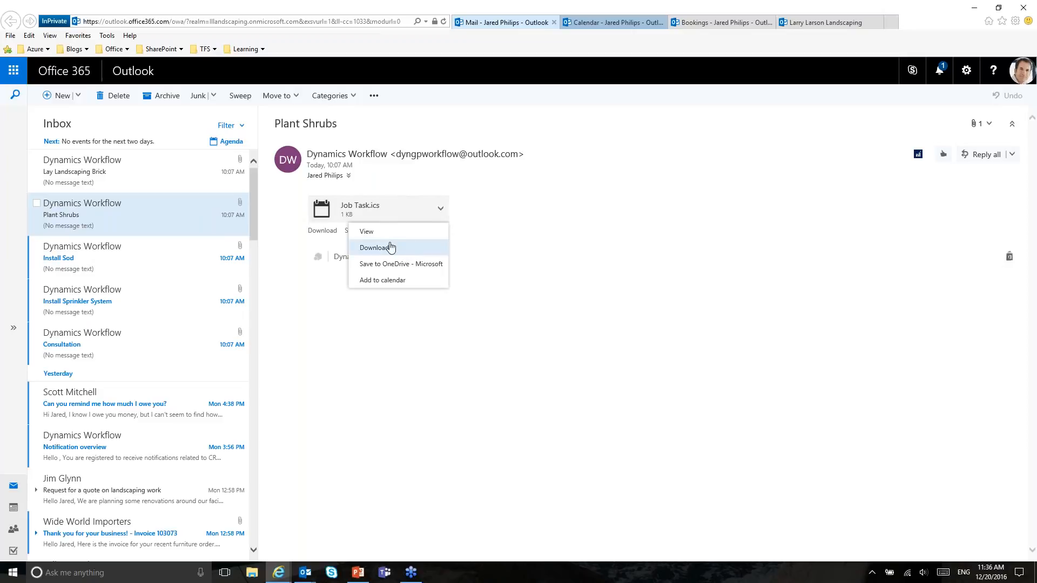
left_click(385, 280)
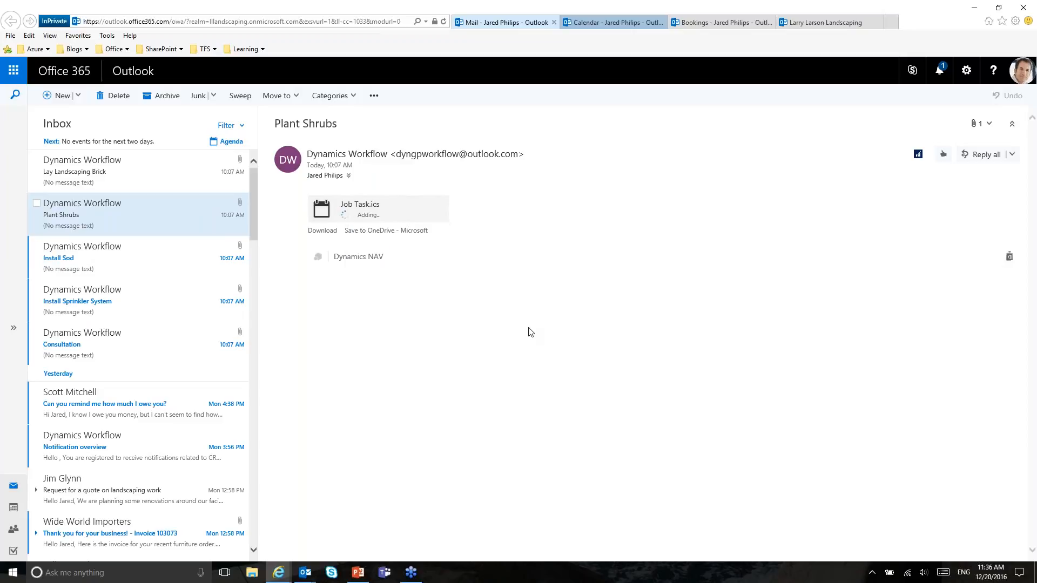
left_click(226, 246)
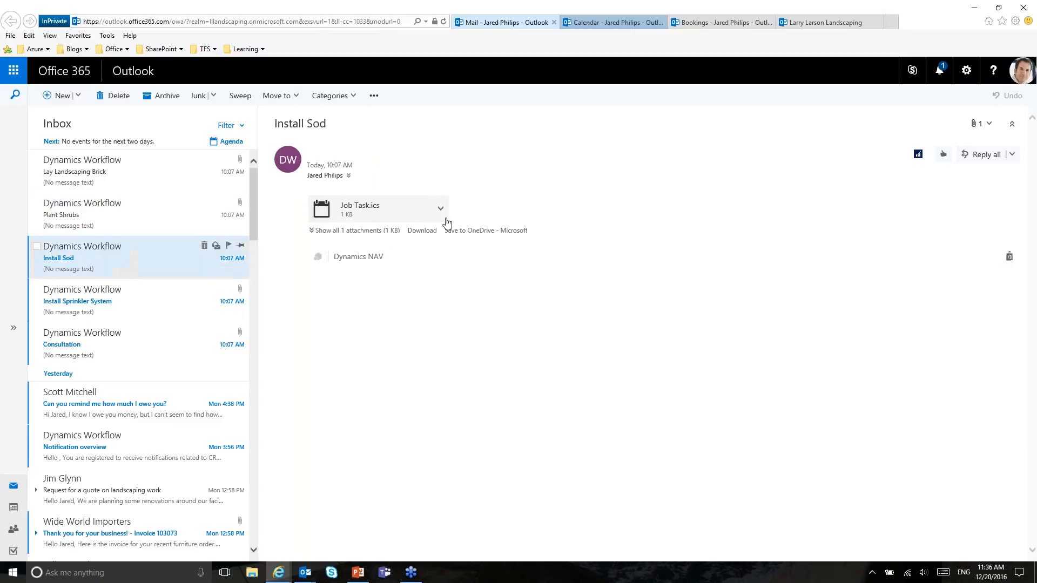
left_click(440, 209)
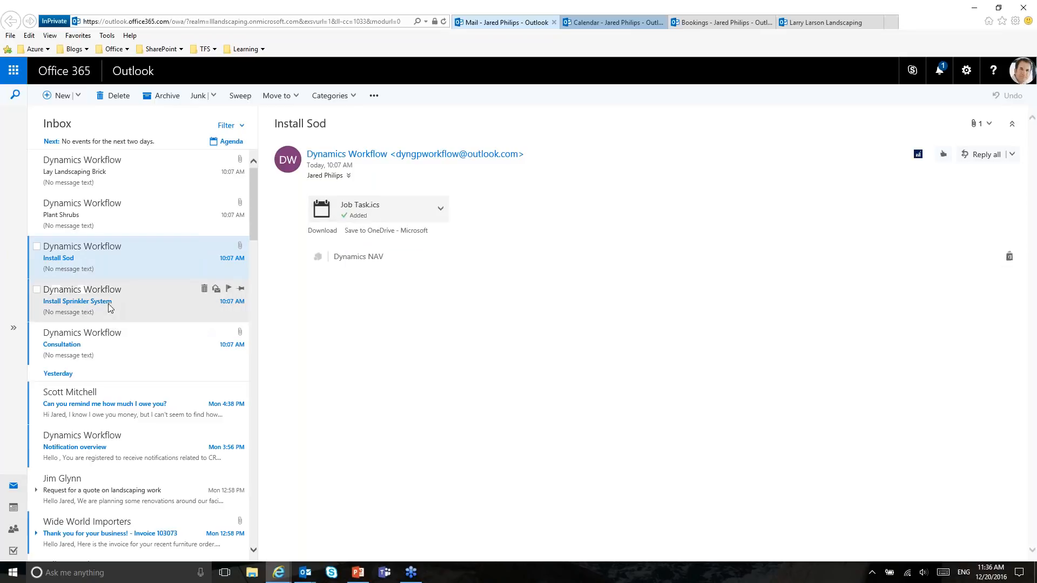
Step: Add the Install Sprinkler System and Consultation job tasks to the calendar, then view the calendar
left_click(90, 306)
left_click(440, 209)
left_click(267, 327)
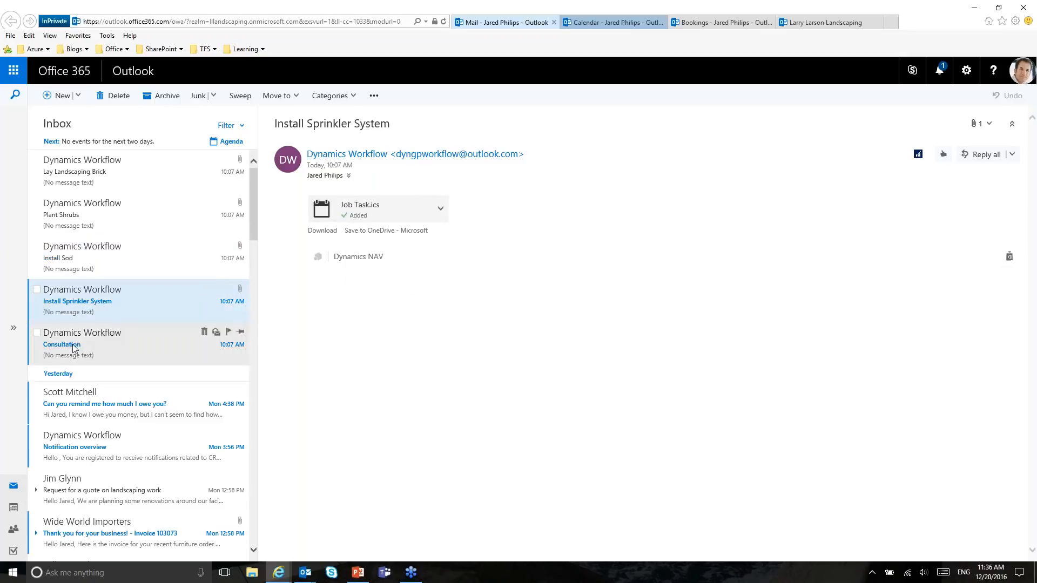
left_click(111, 343)
left_click(440, 222)
left_click(402, 280)
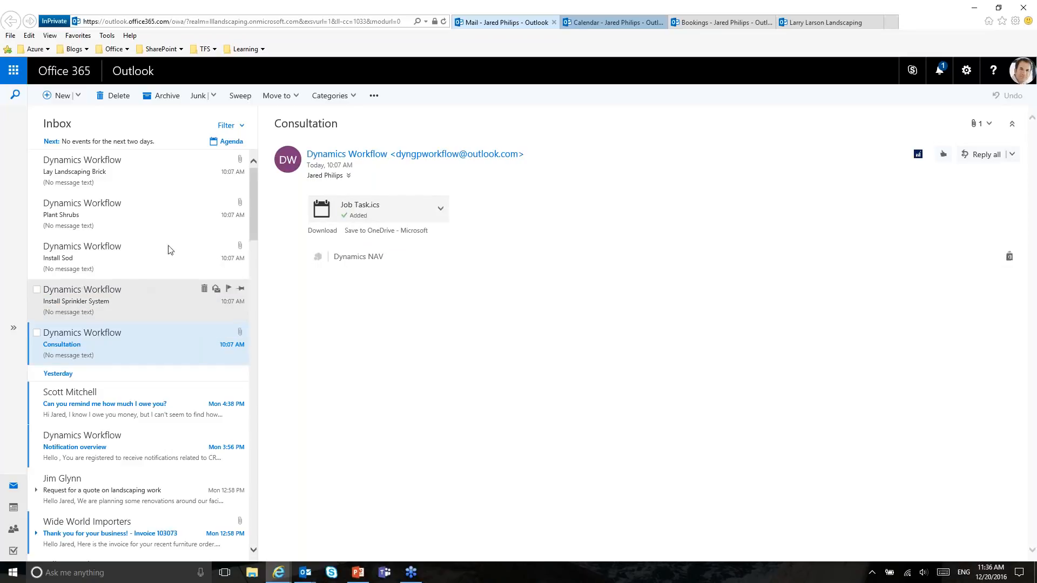
left_click(605, 23)
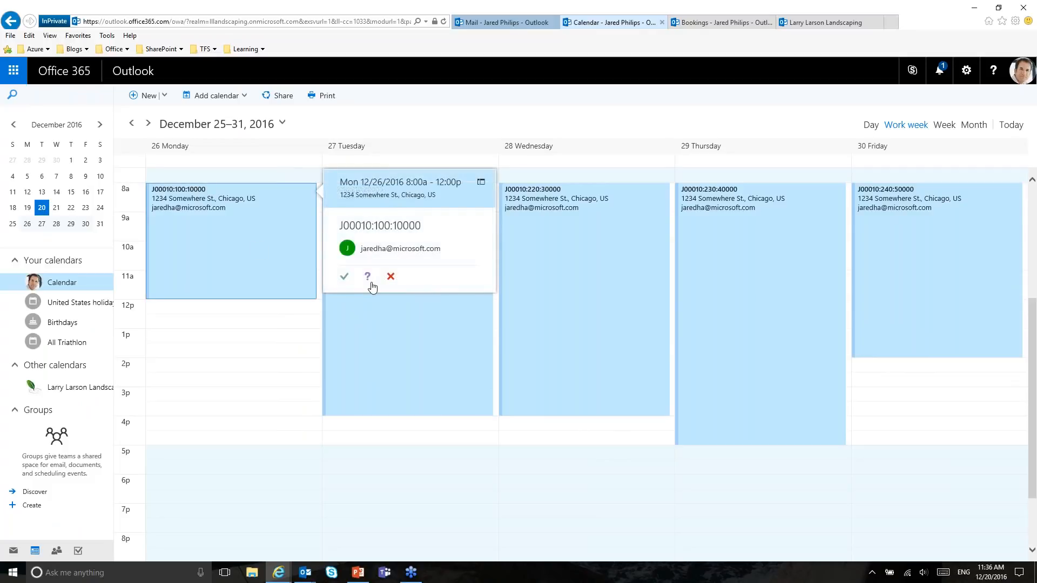
Step: Open the J00010:100:10000 Consultation appointment on Monday 12/26/2016, 8:00a–12:00p
double_click(272, 277)
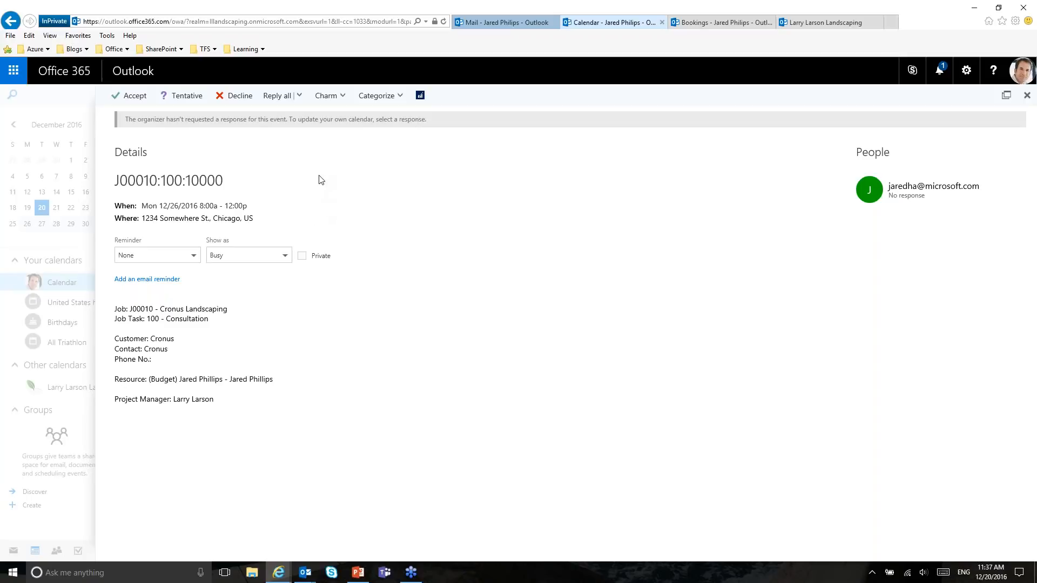
Step: Load the Dynamics NAV add-in on the appointment, try opening it in a new window, then close that page
left_click(421, 99)
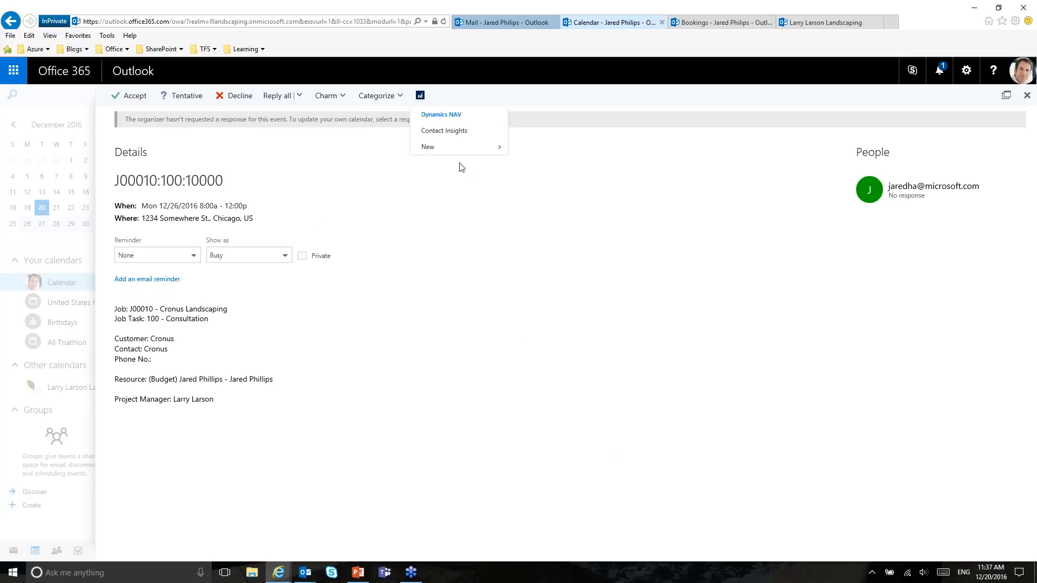
left_click(432, 130)
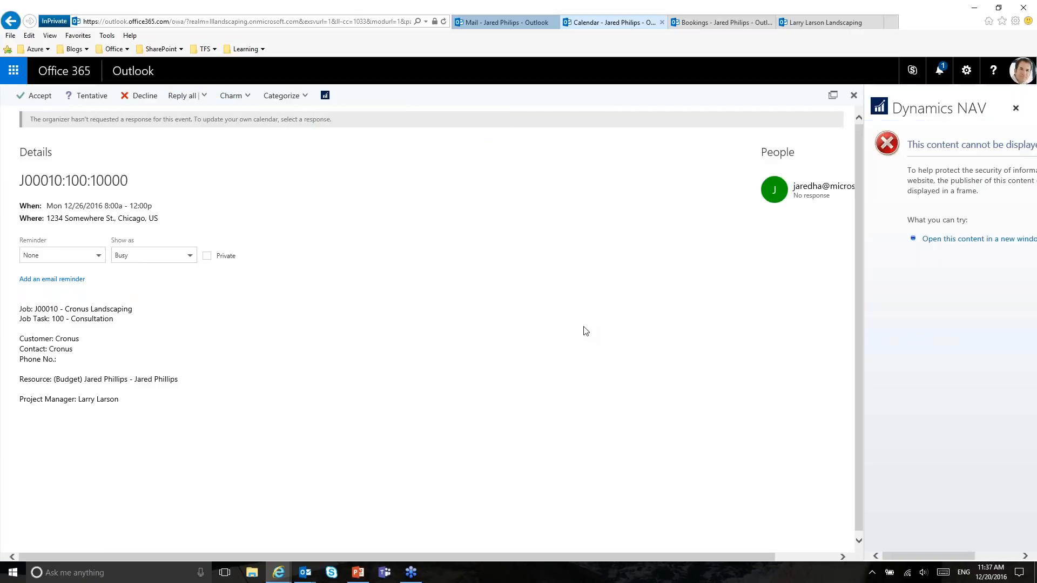
left_click(969, 241)
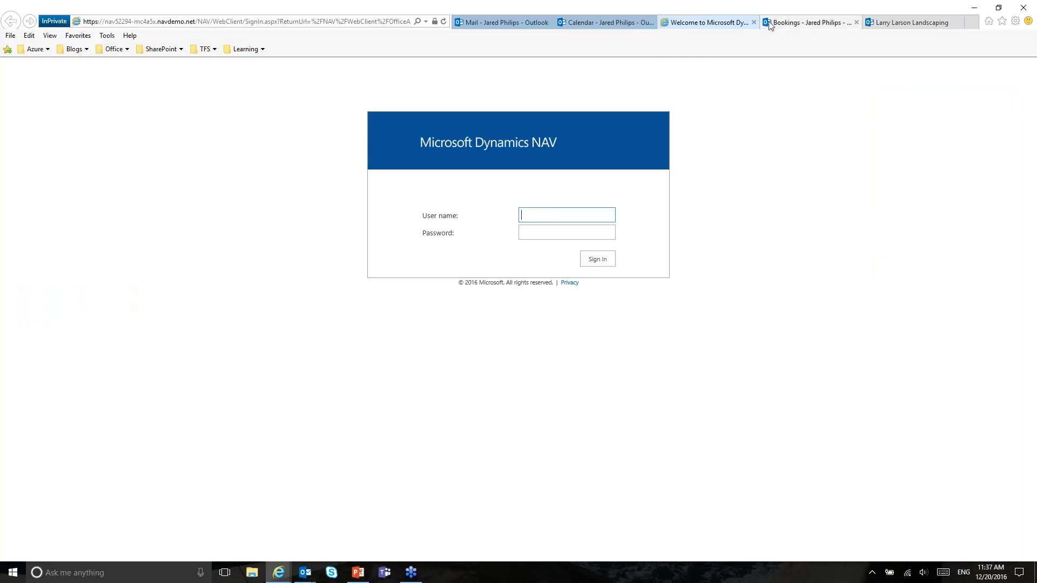
left_click(754, 23)
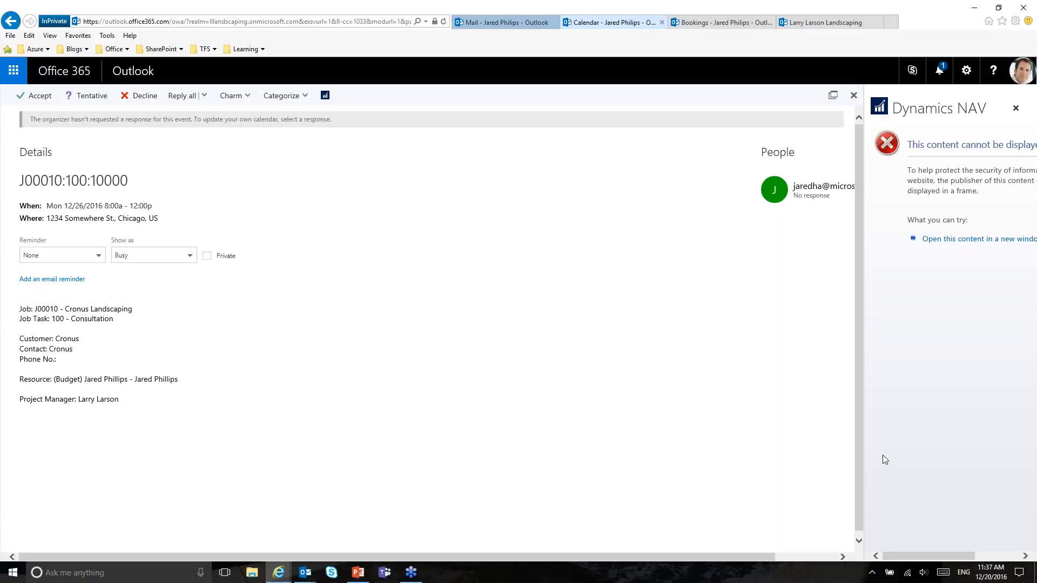
left_click_drag(913, 556, 881, 537)
Step: Show PowerPoint slide 7, Jobs in Outlook, then minimize PowerPoint
left_click(365, 576)
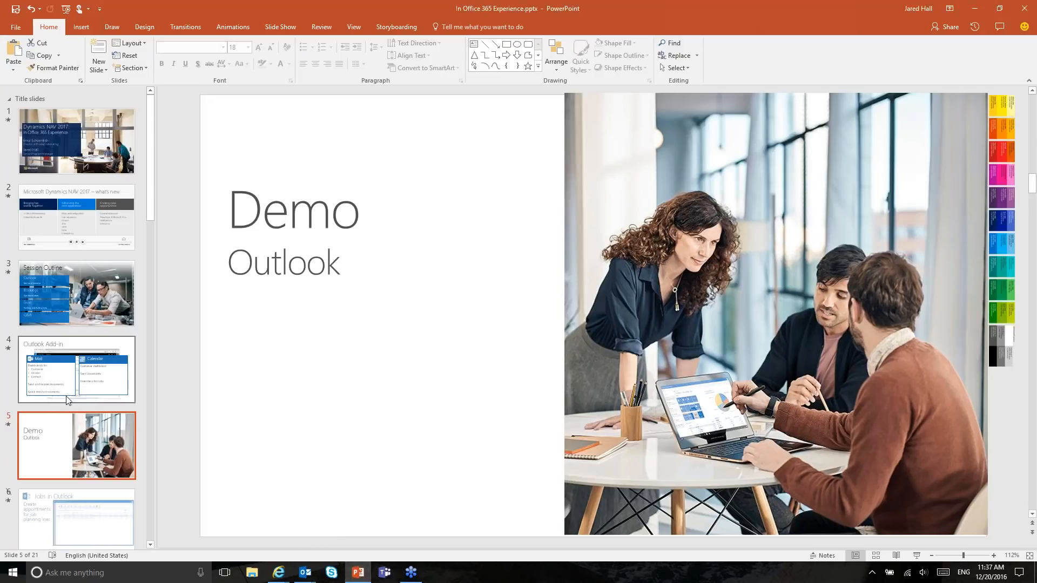
scroll(68, 413, "down", 2)
left_click(91, 442)
key("Down")
left_click(101, 413)
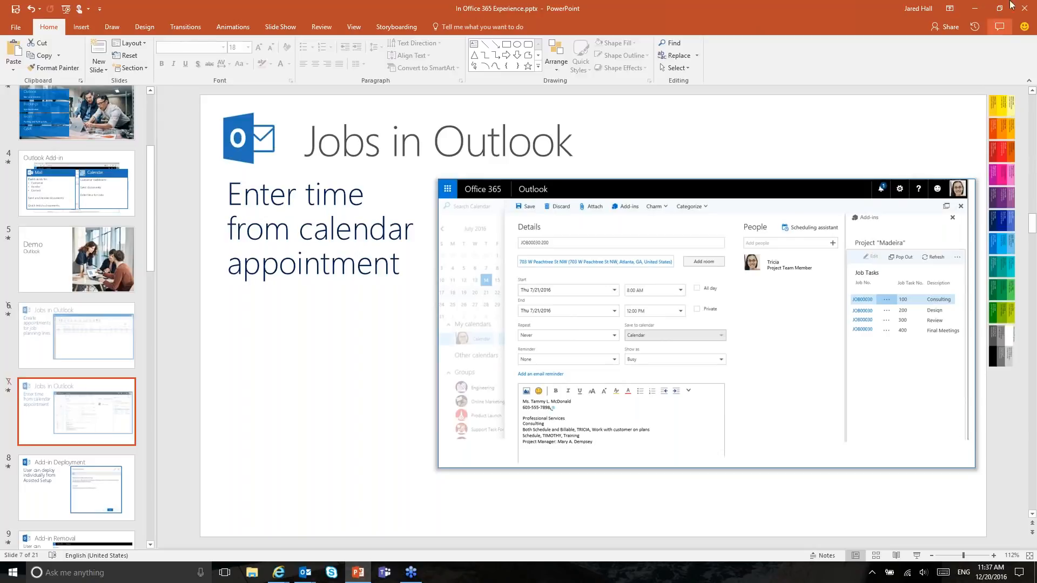
left_click(975, 9)
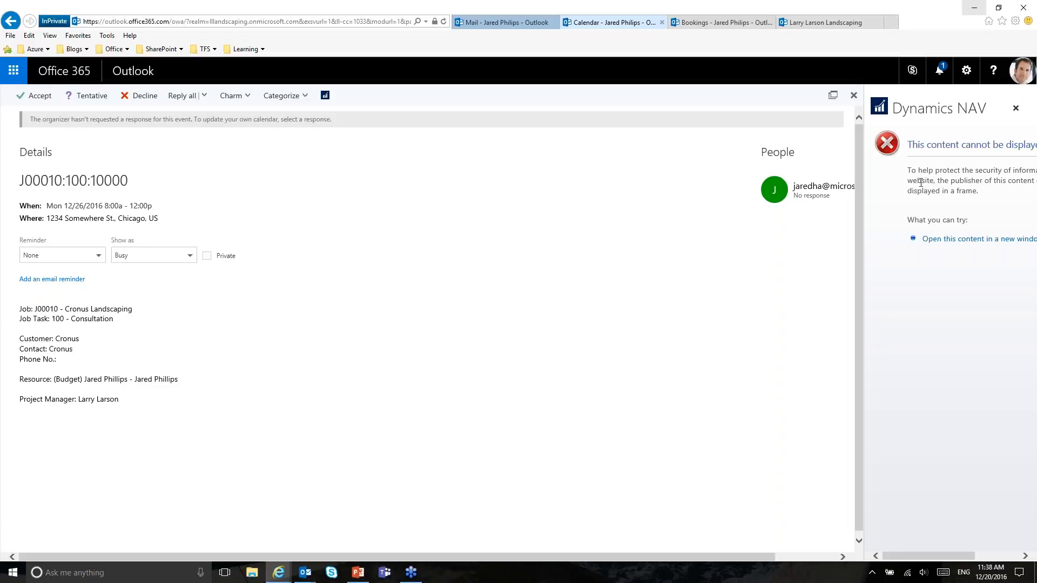
Step: Close the Dynamics NAV add-in pane and the Mail and Calendar browser tabs, then return to PowerPoint
left_click_drag(914, 139, 941, 239)
left_click(942, 300)
left_click(1015, 108)
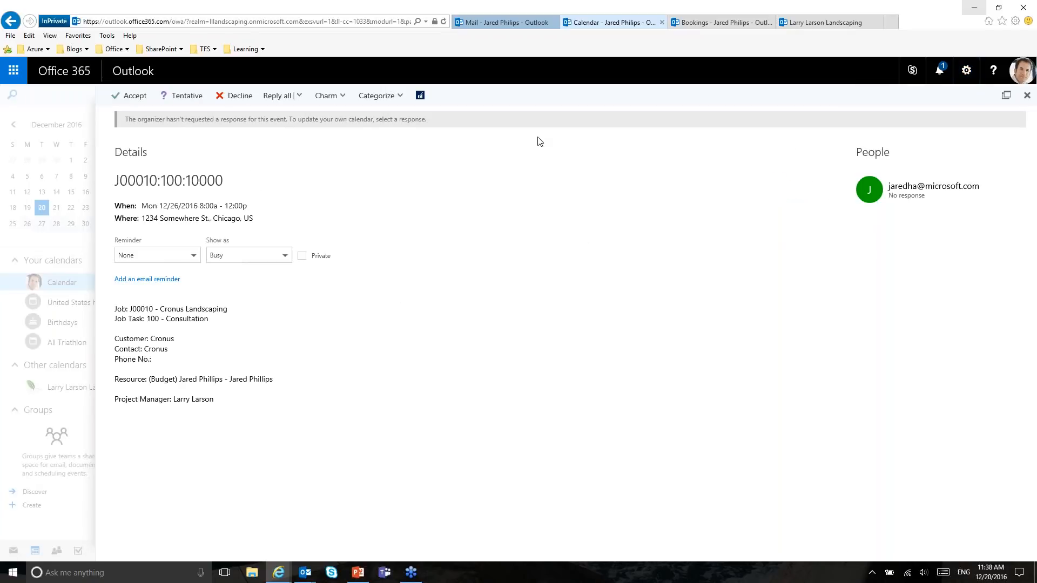
left_click(527, 21)
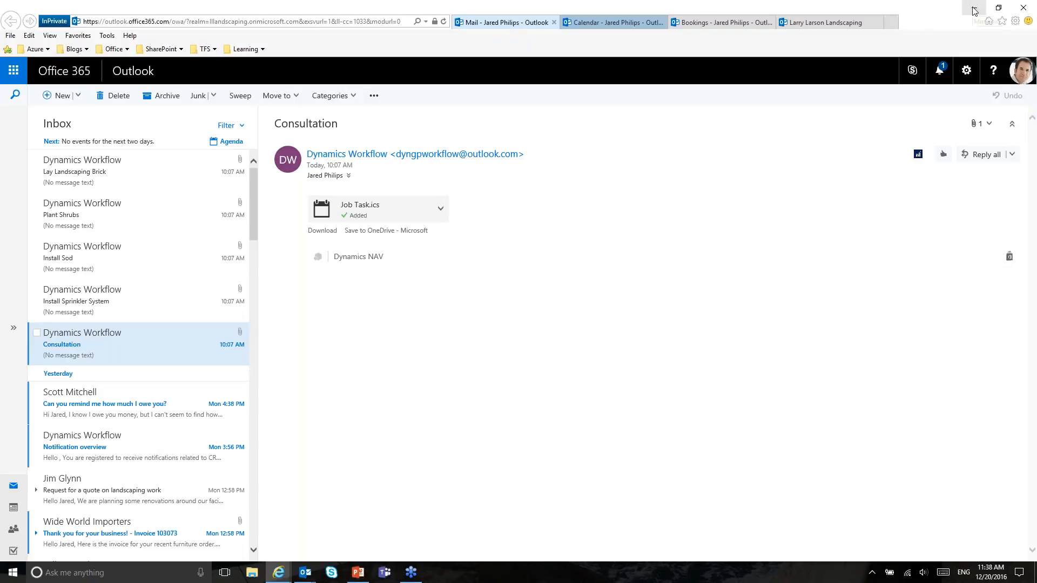
left_click(553, 23)
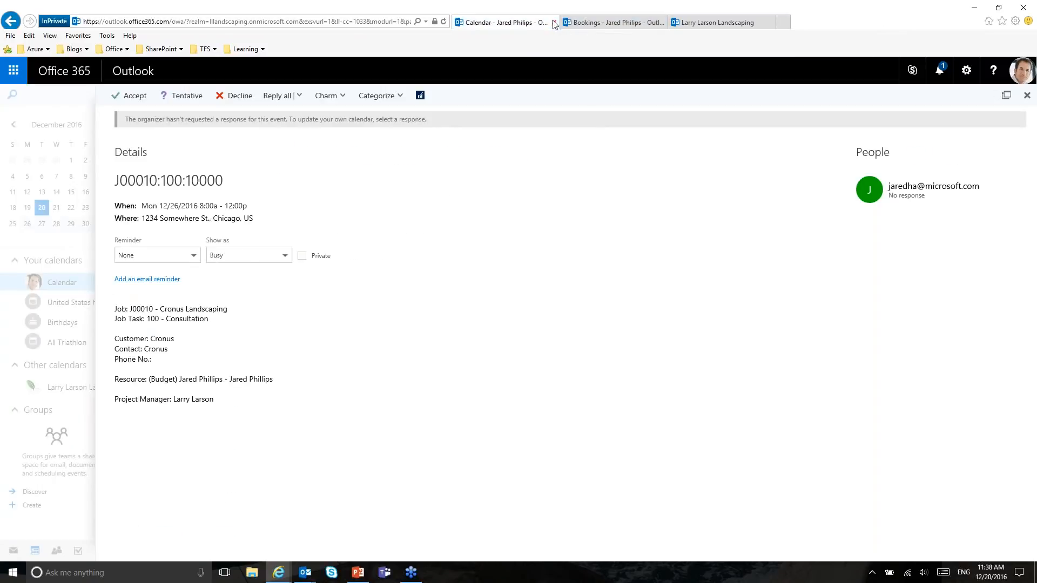
left_click(553, 23)
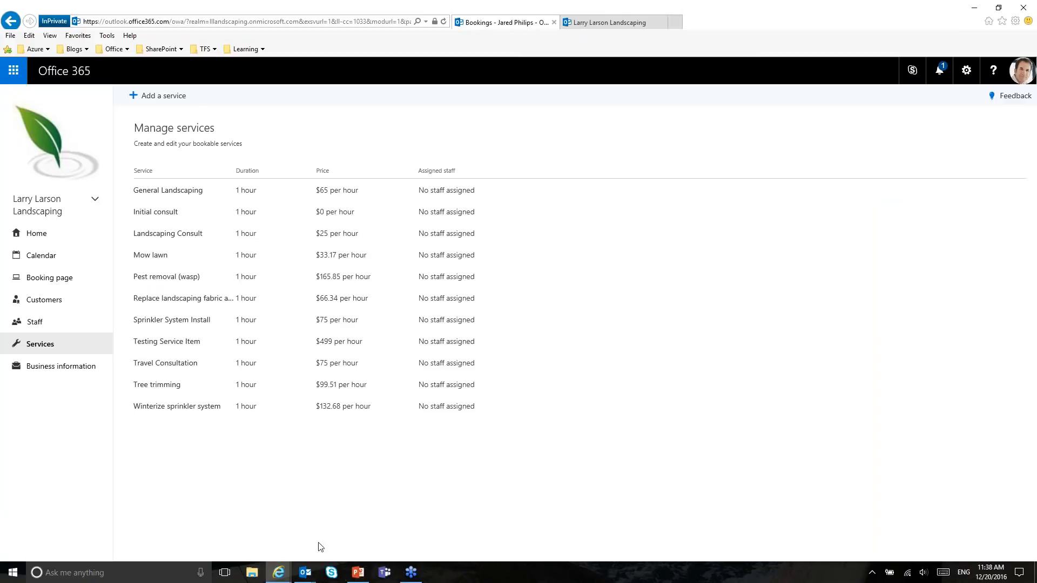
left_click(358, 573)
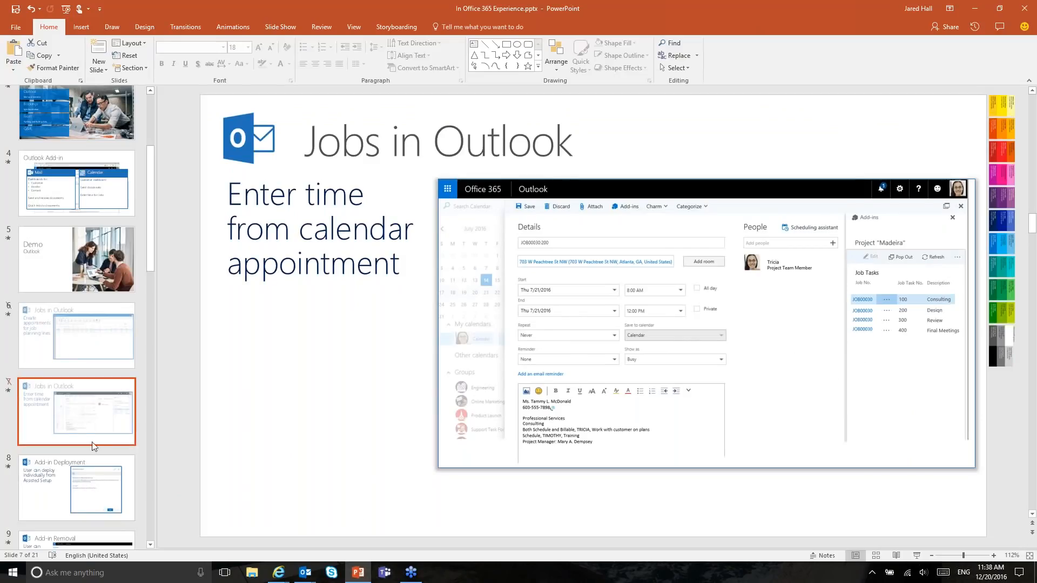
Step: Present the Add-in Deployment slide as a slide show
scroll(89, 448, "down", 3)
scroll(89, 435, "down", 2)
scroll(92, 432, "up", 5)
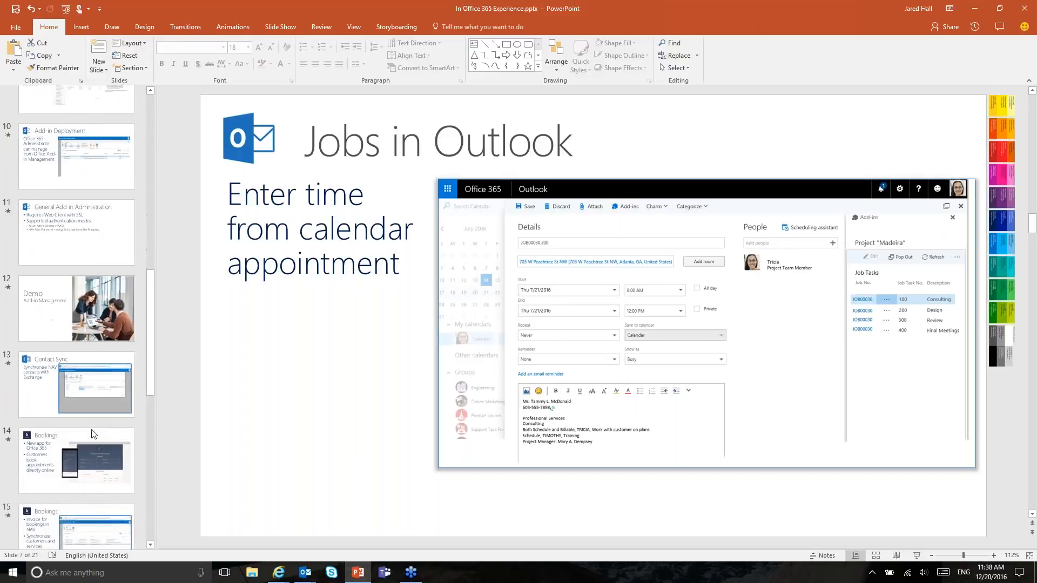
scroll(94, 432, "down", 5)
scroll(96, 432, "up", 3)
left_click(83, 424)
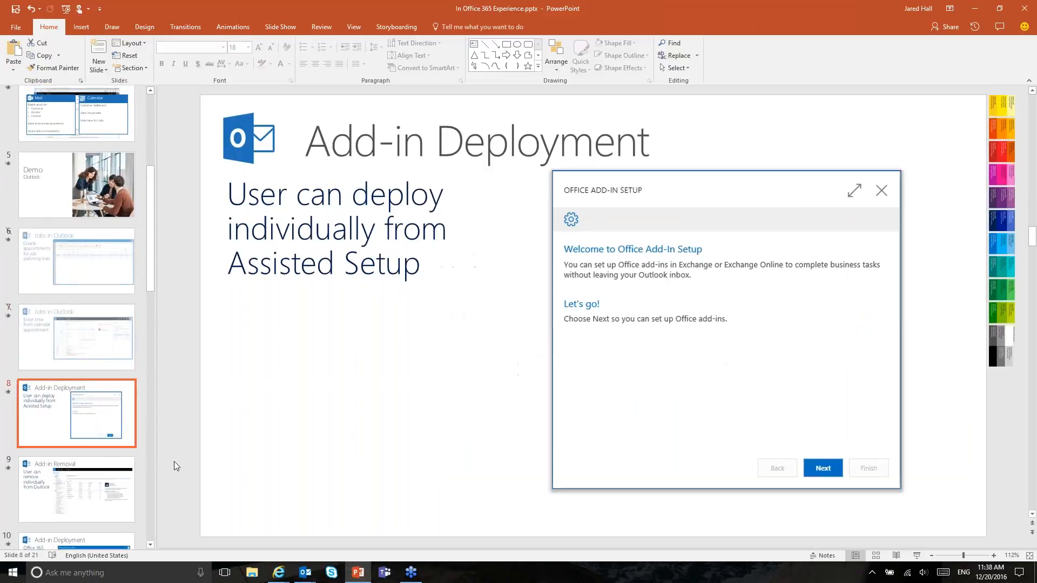
left_click(917, 556)
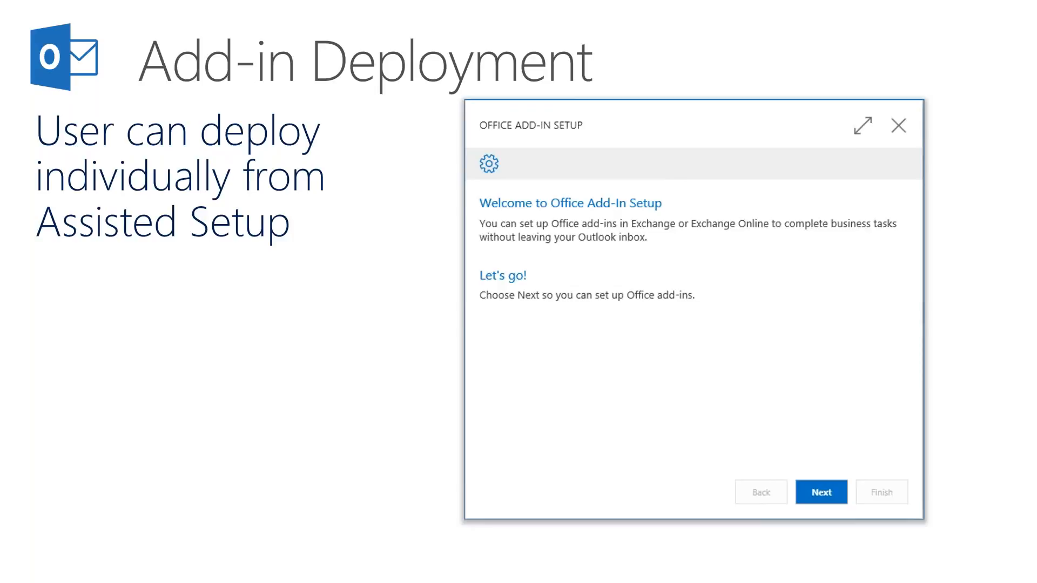
Step: End the slide show and return to the J00010 Edit – Job Planning Lines page
key("Escape")
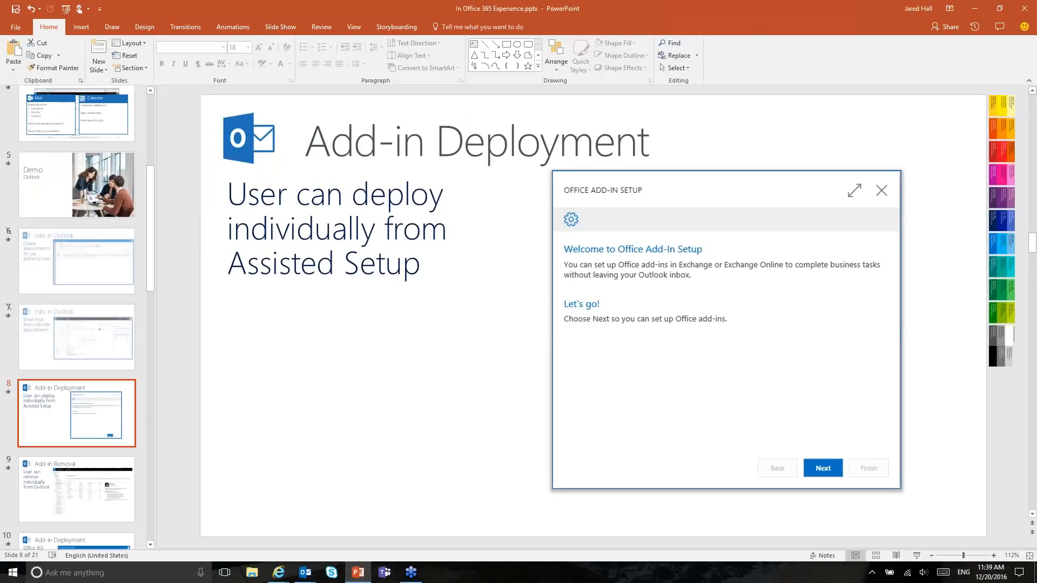
mouse_move(278, 573)
left_click(181, 540)
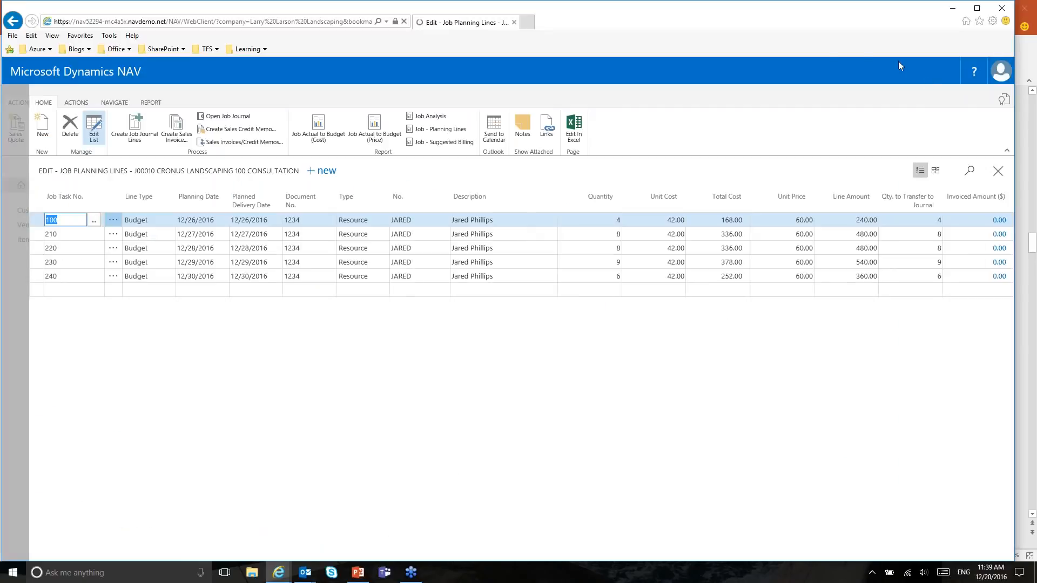
Step: Close Job Planning Lines, the Cronus Landscaping job card and the Job List, then open Assisted Setup
left_click(998, 171)
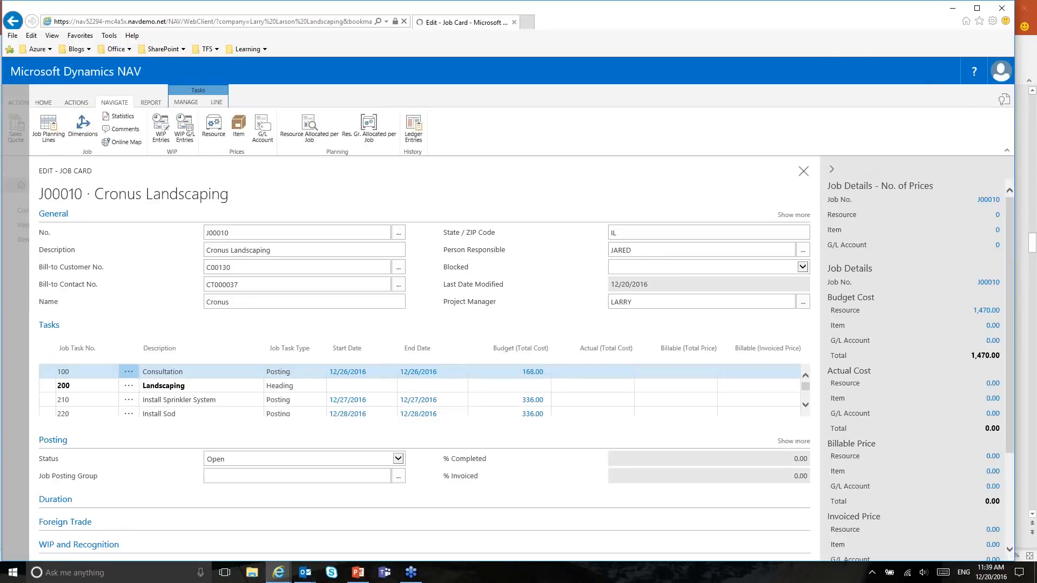
left_click(804, 181)
left_click(804, 173)
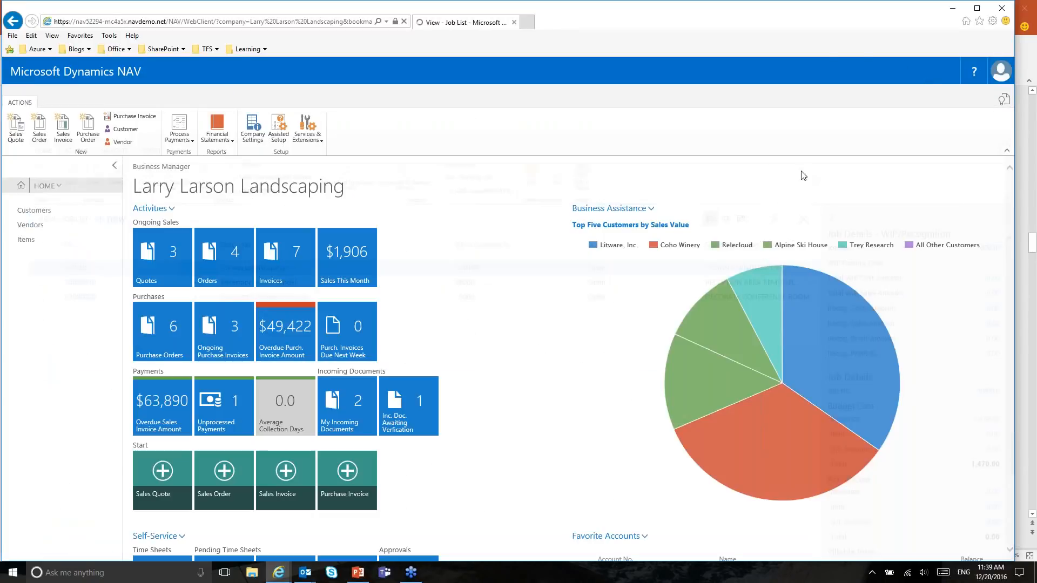
key("ctrl+F3")
type("a")
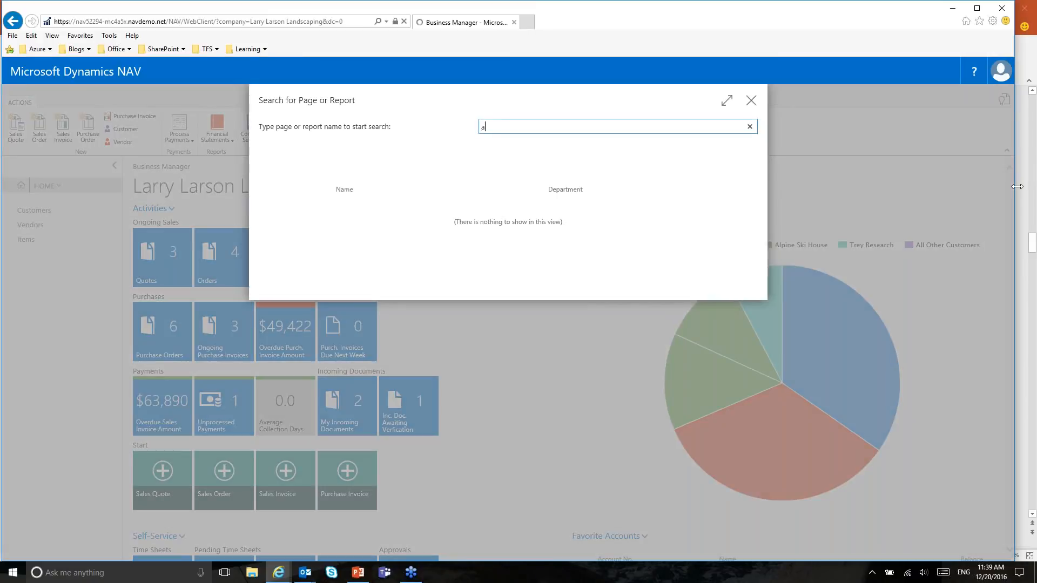
type("ssisted setup")
left_click(384, 211)
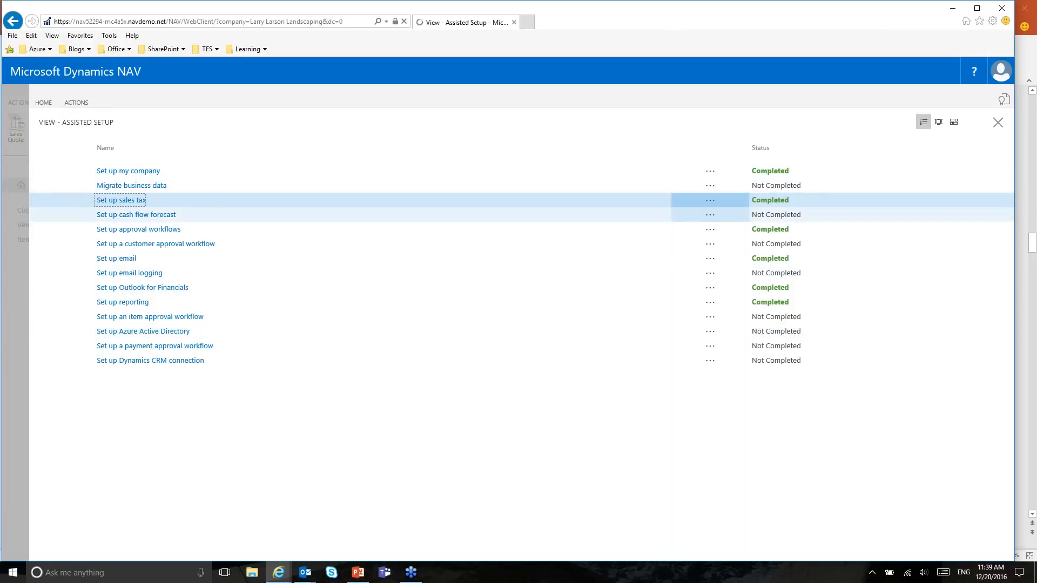
left_click(171, 289)
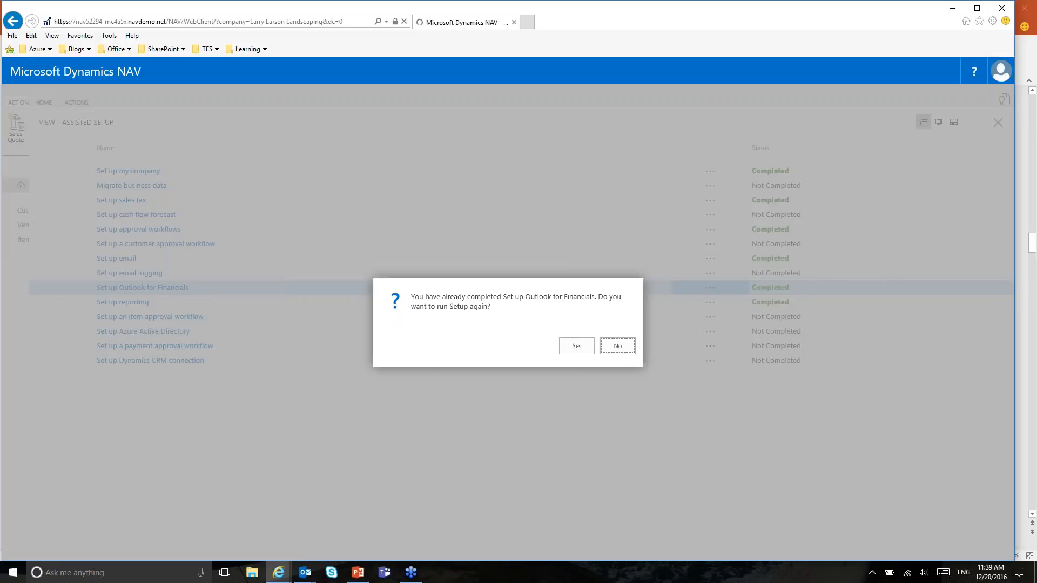
left_click(573, 344)
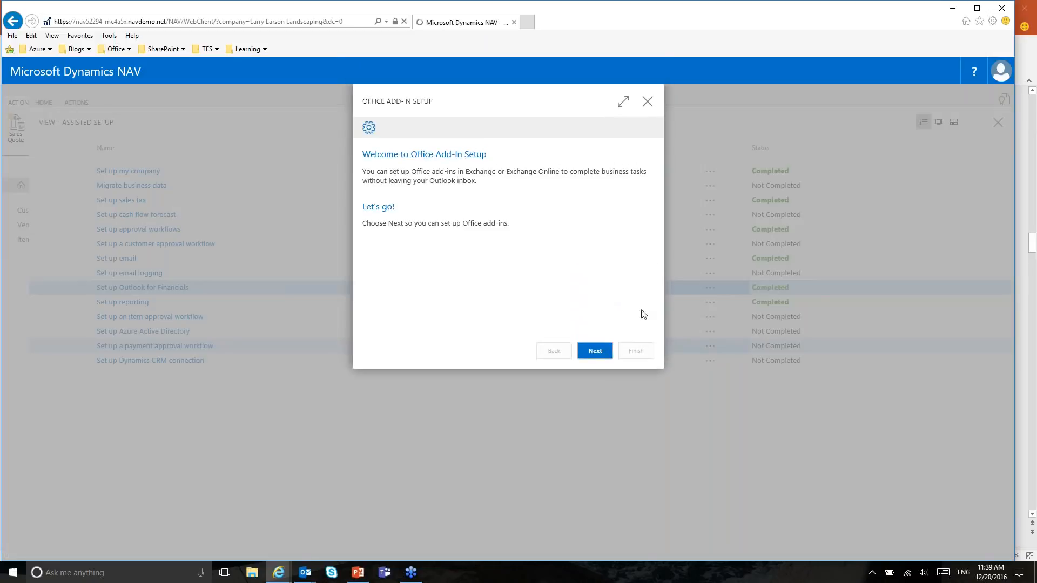
left_click(592, 354)
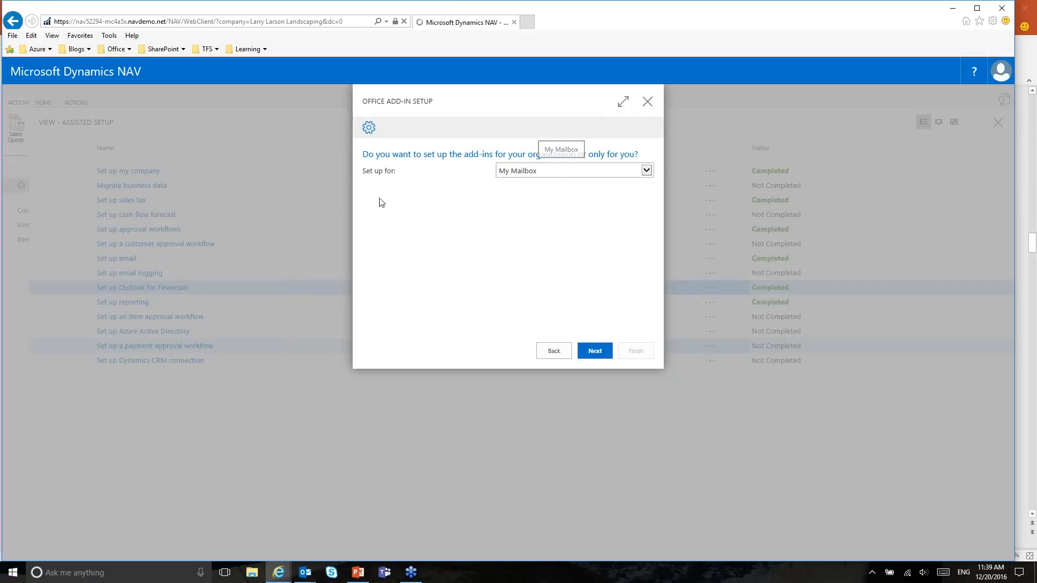
left_click(578, 170)
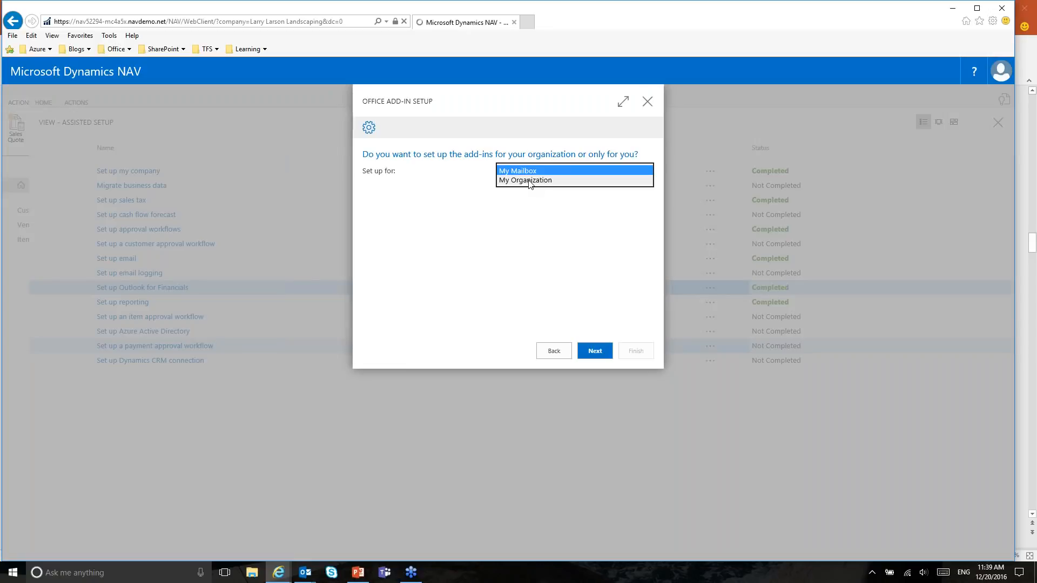
left_click(542, 170)
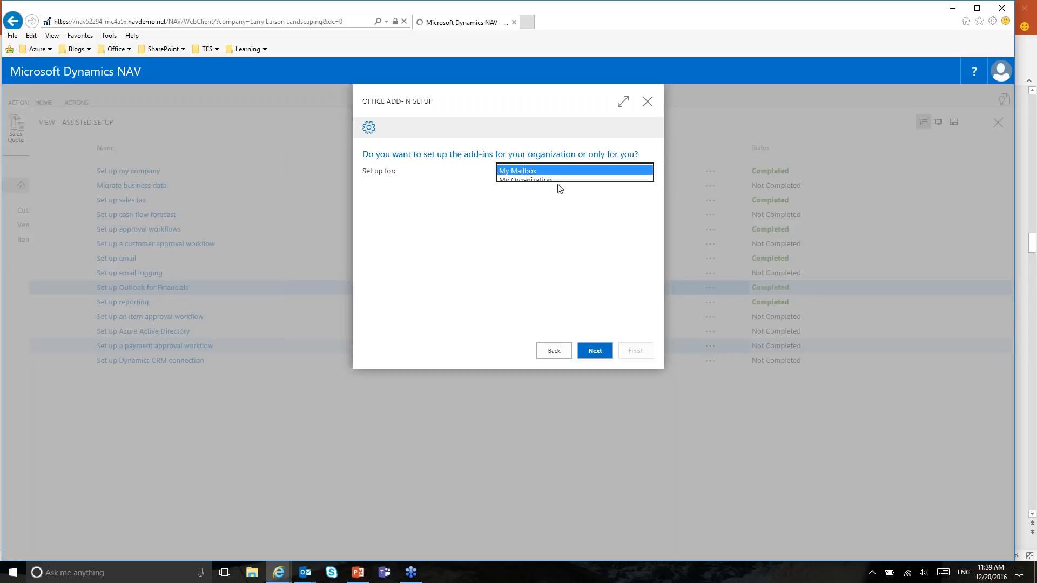
left_click(595, 351)
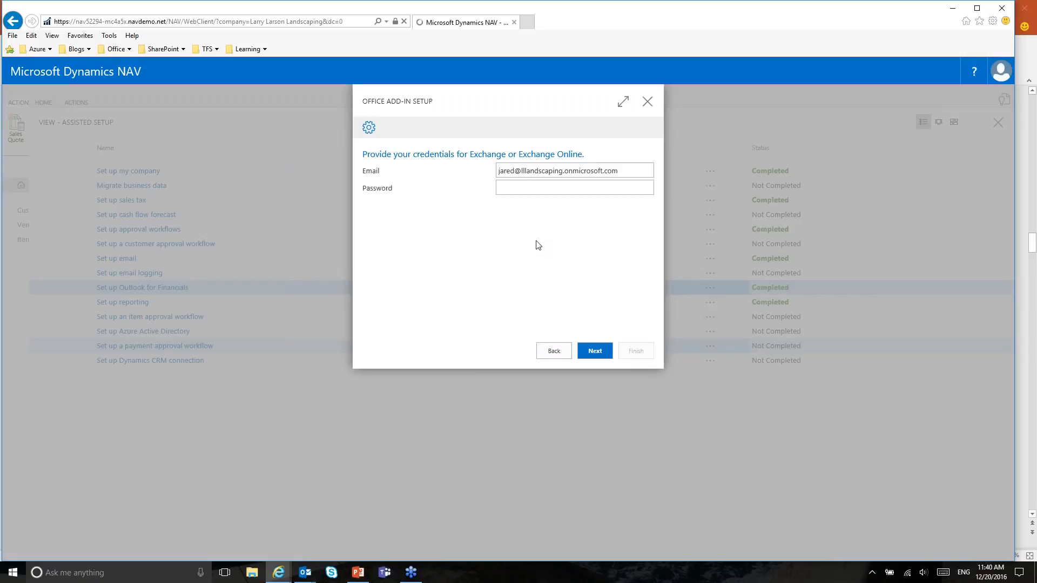
left_click(647, 101)
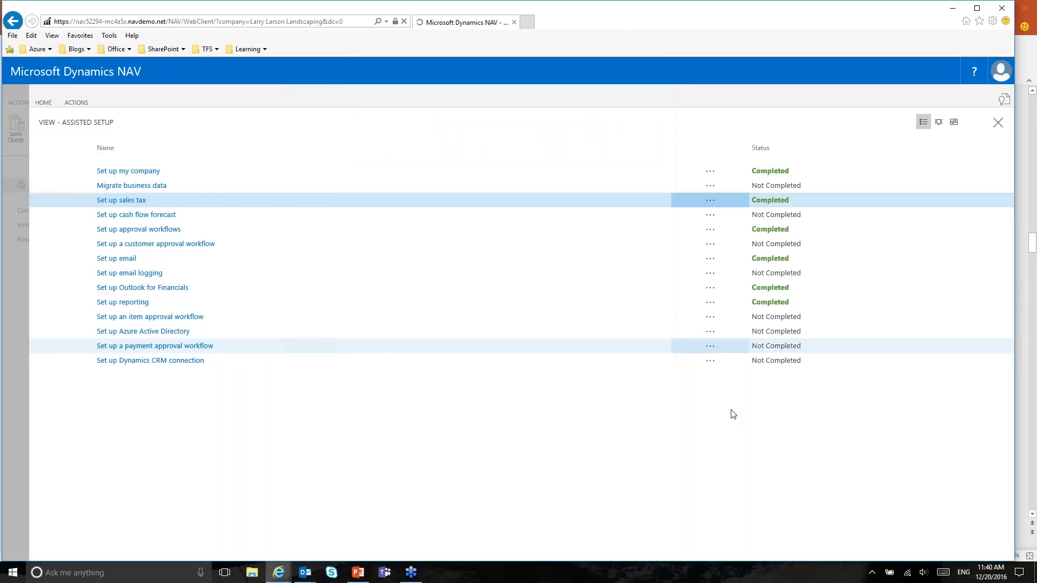
Step: Review the Office Add-in Management list (Document View, Contact Insights), then close it to return home
left_click(997, 128)
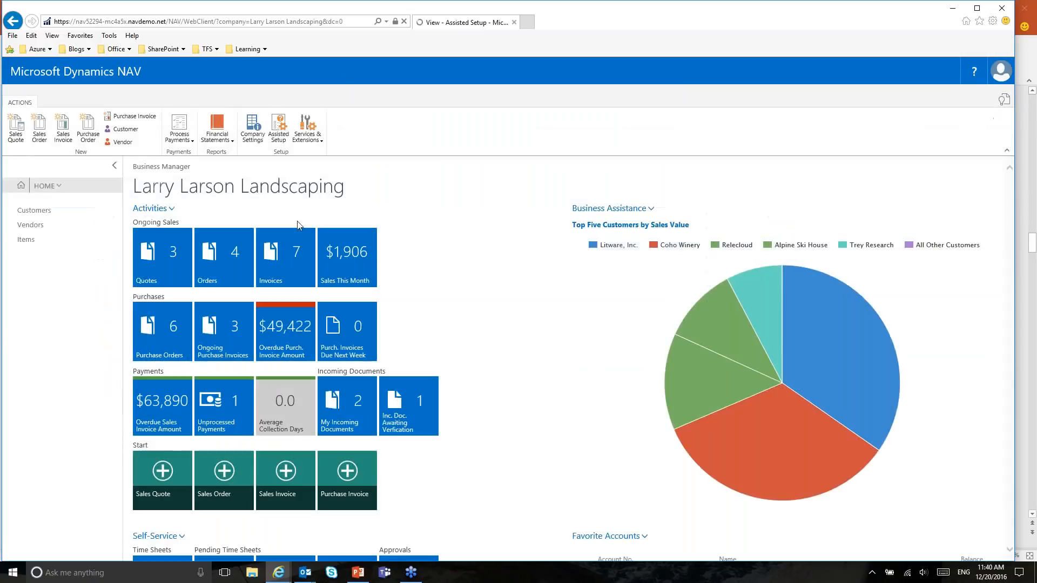
key("alt+q")
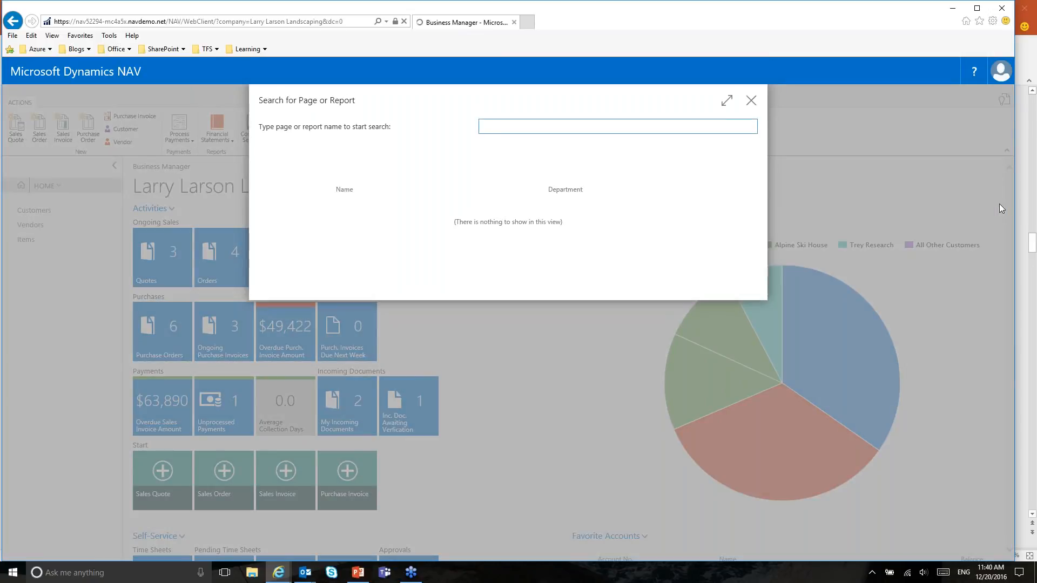
type("office a")
type("in management")
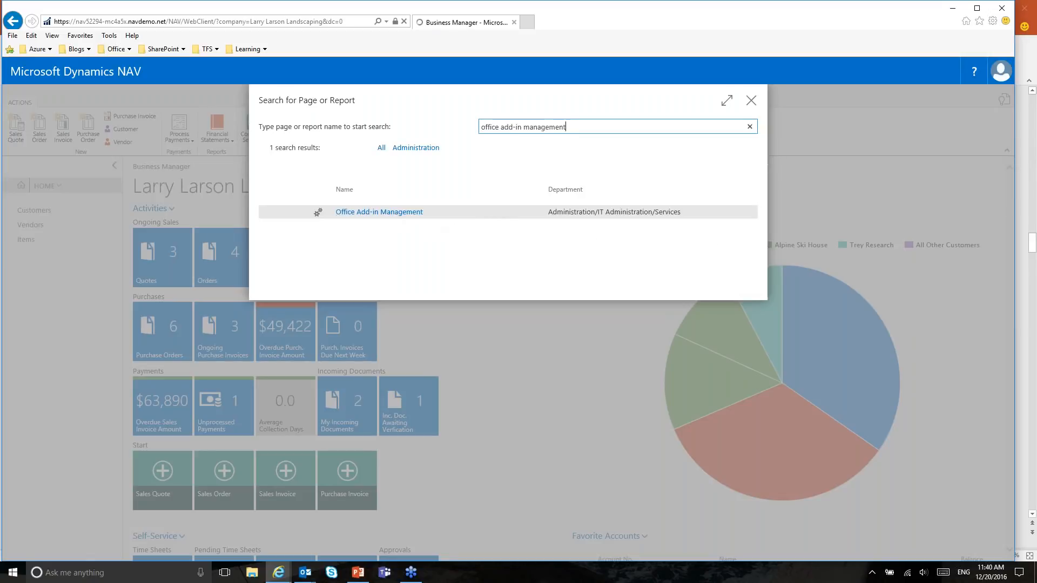
left_click(396, 213)
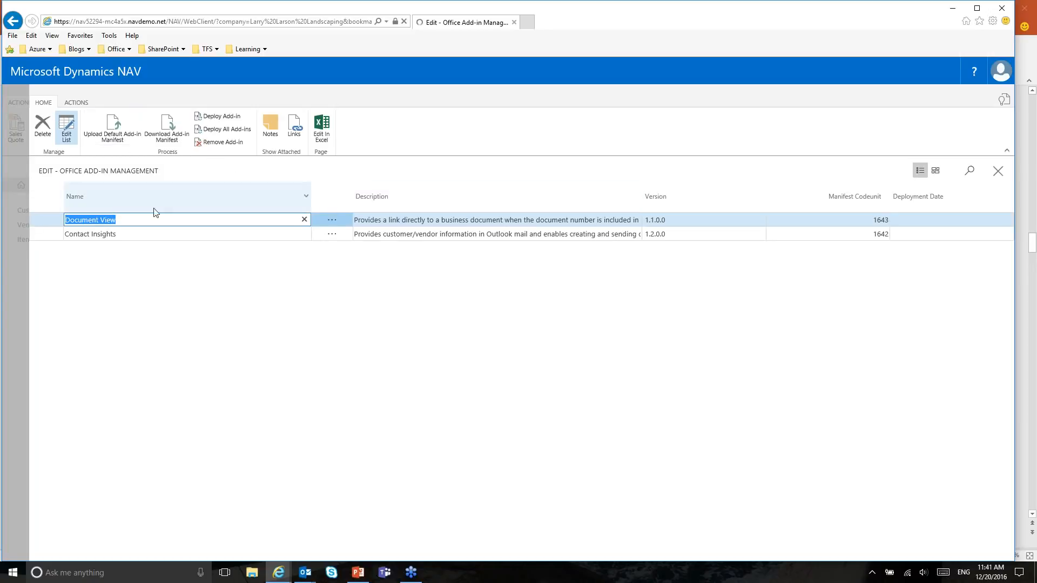
left_click(997, 172)
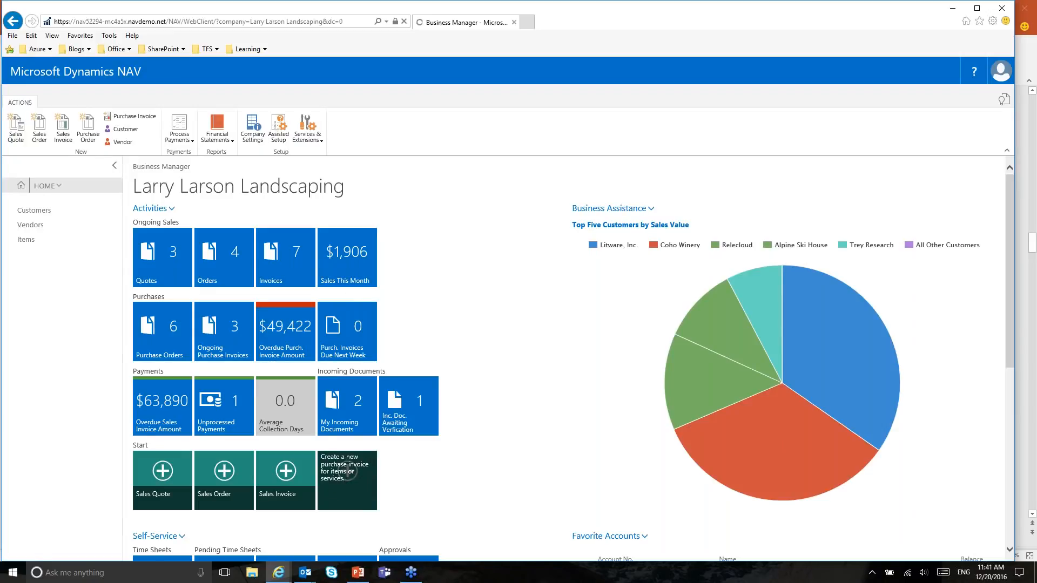
mouse_move(305, 572)
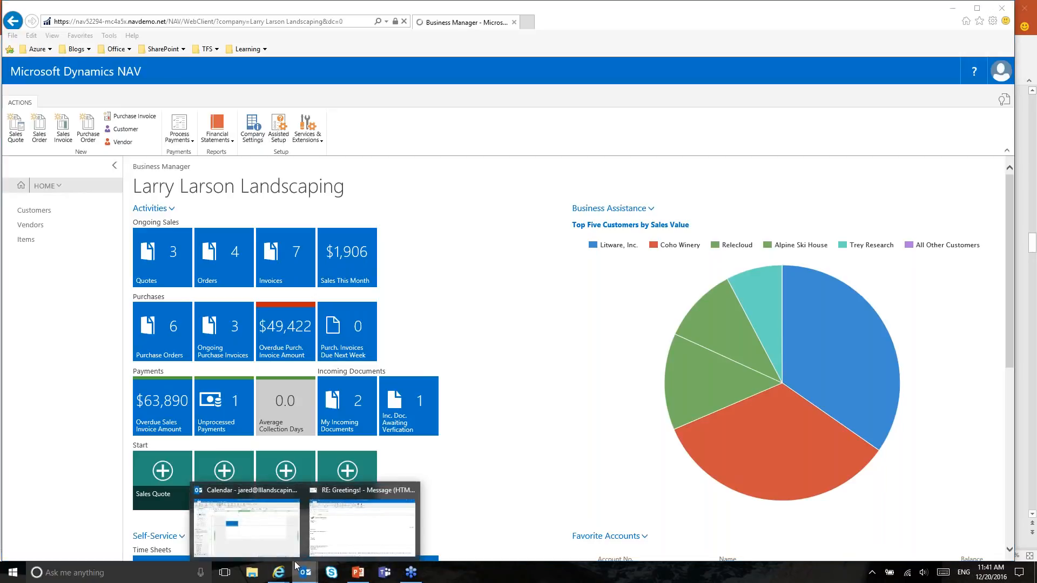
left_click(264, 534)
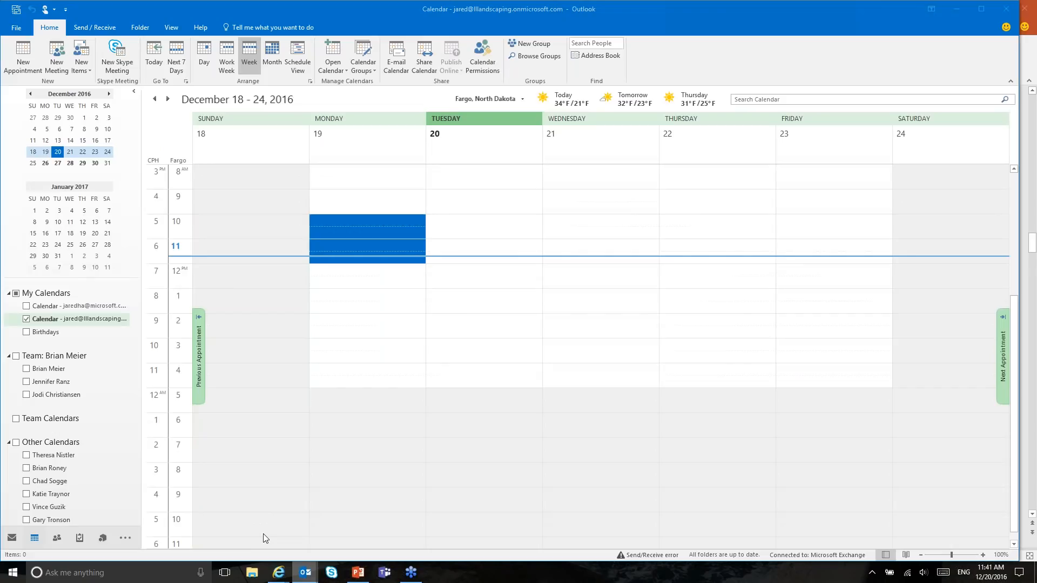
left_click(16, 30)
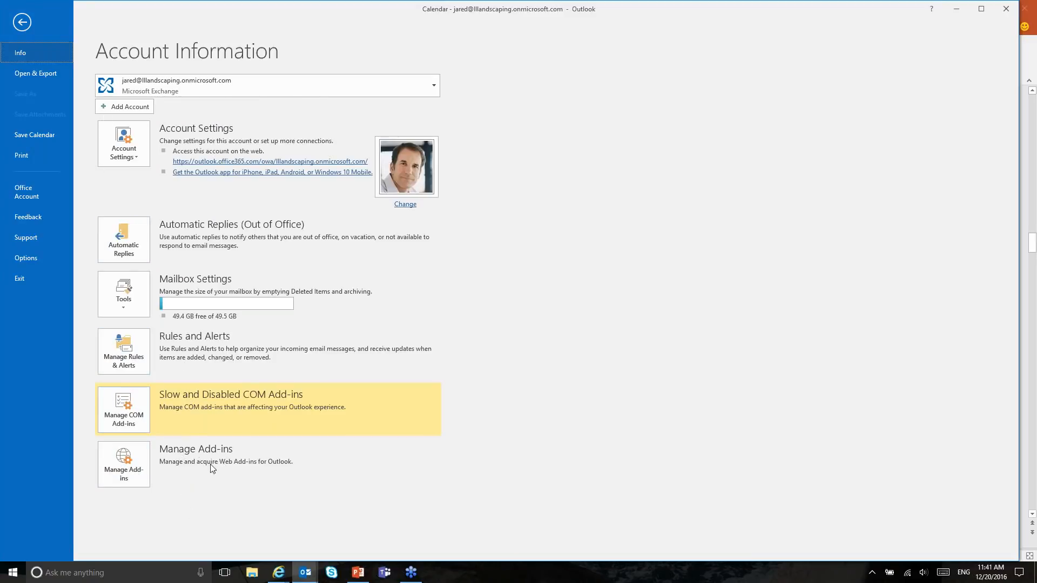
left_click(129, 458)
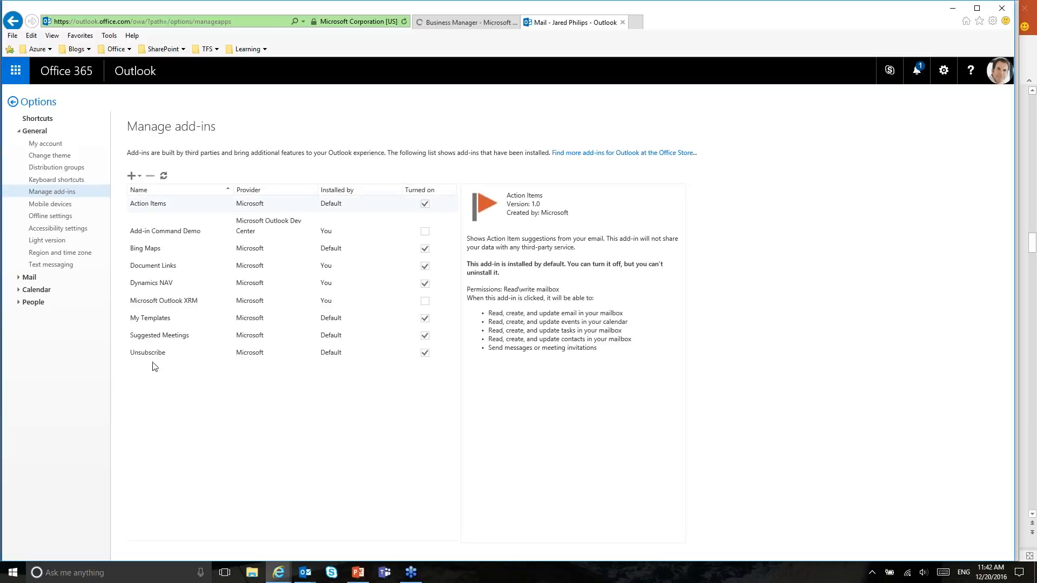
left_click(165, 268)
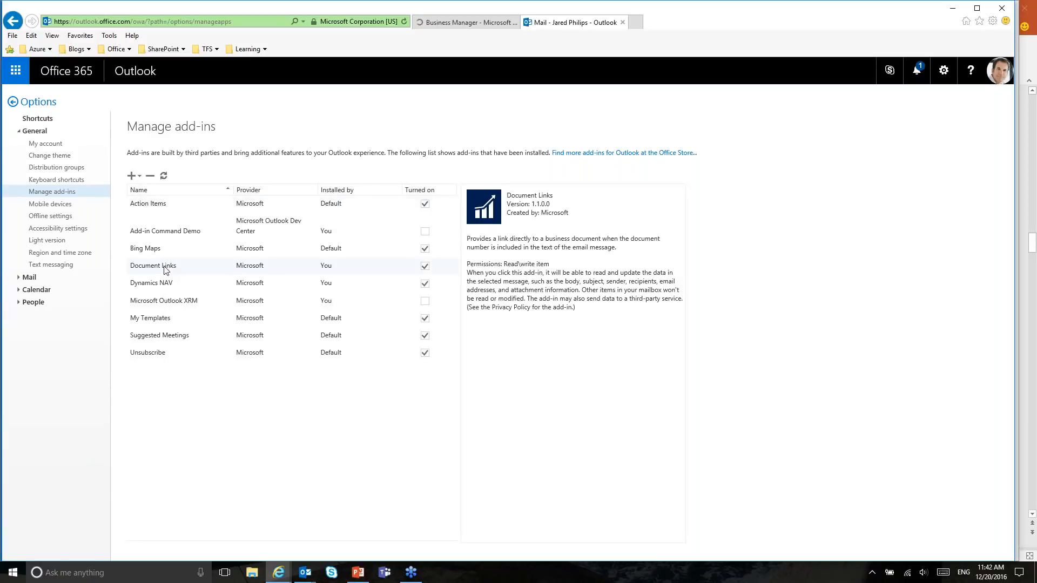
left_click(165, 285)
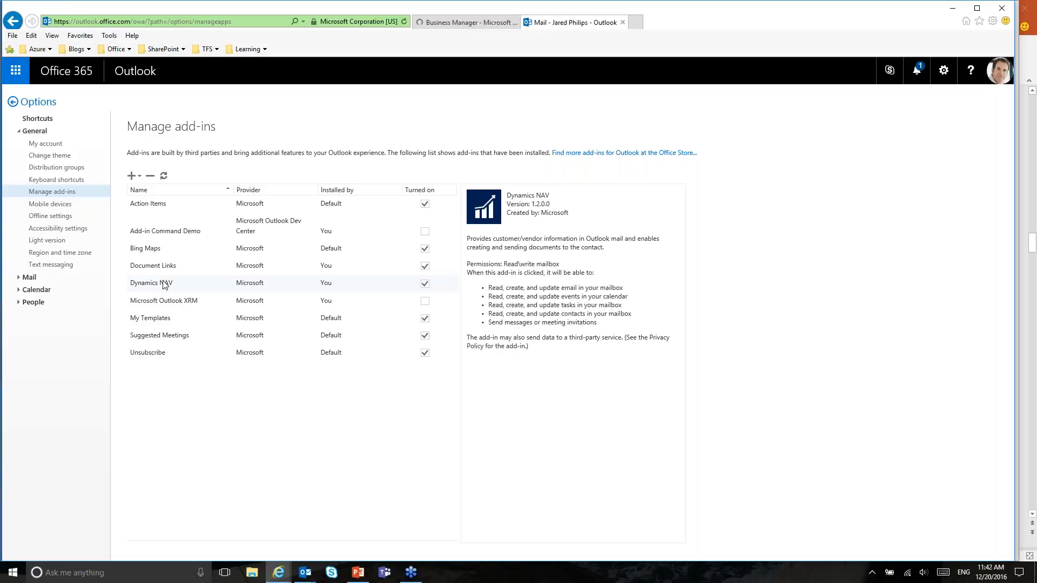
left_click(164, 269)
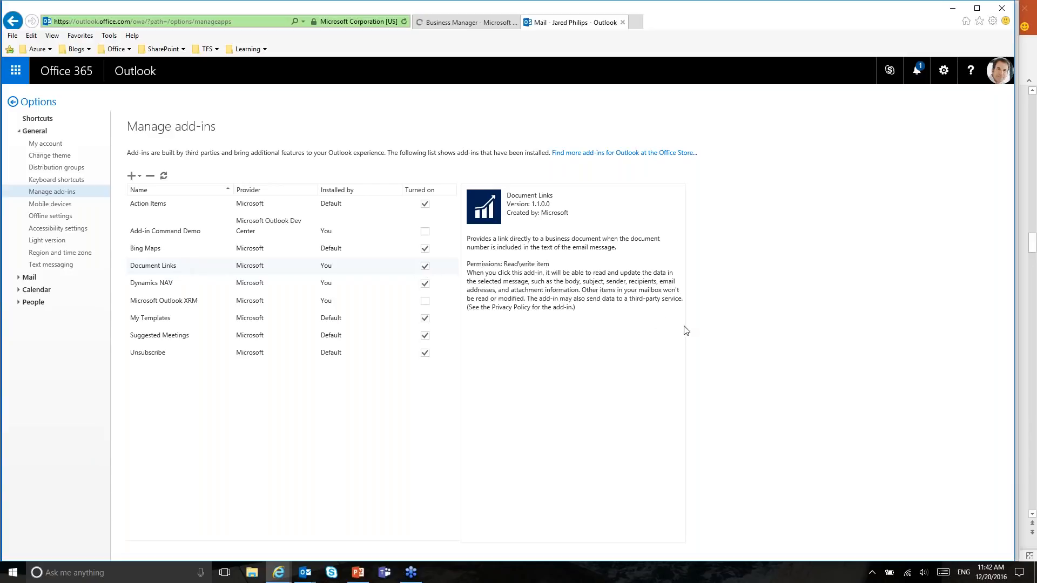
left_click(622, 22)
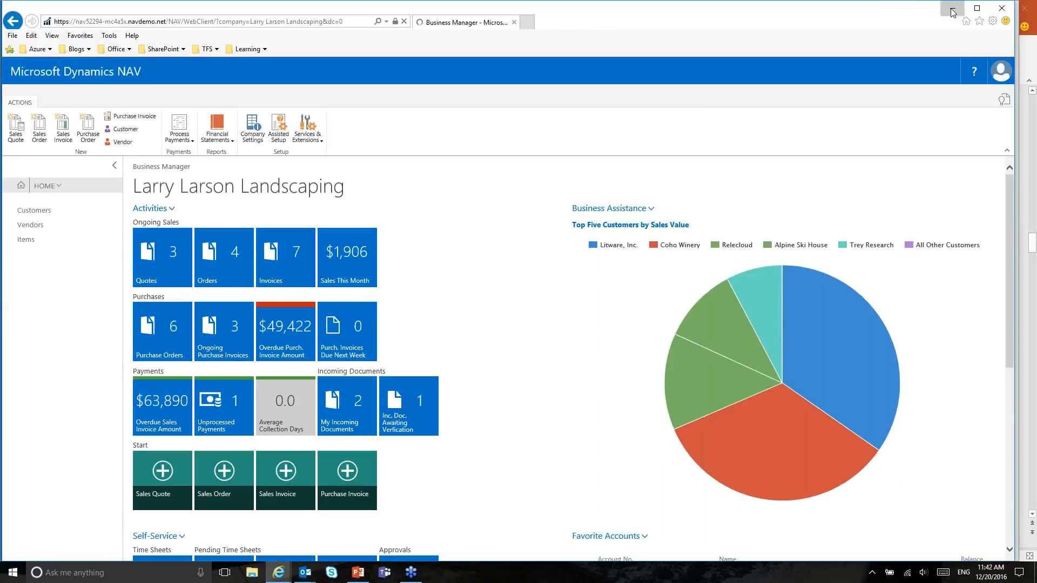
Step: Present Add-in Removal and General Add-in Administration, advancing to the Demo Add-in Management slide
left_click(961, 5)
key("Escape")
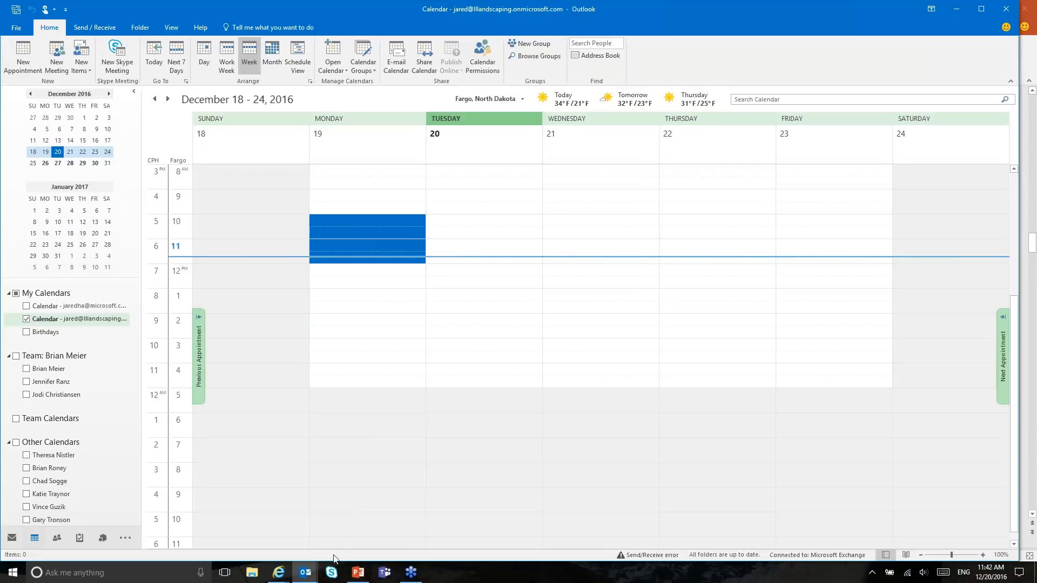
left_click(356, 573)
left_click(916, 555)
key("Right")
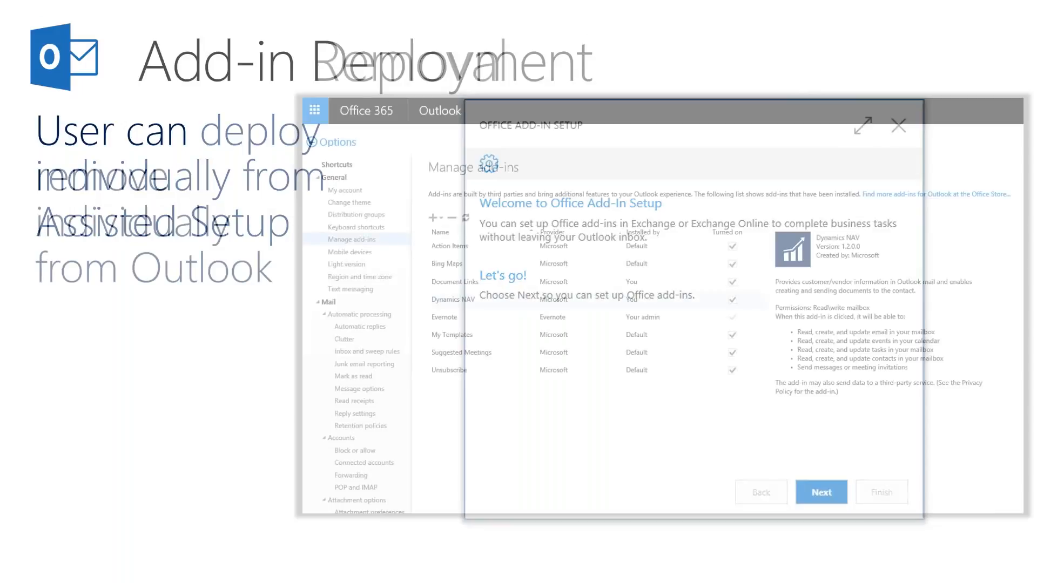
key("Right")
key("Right")
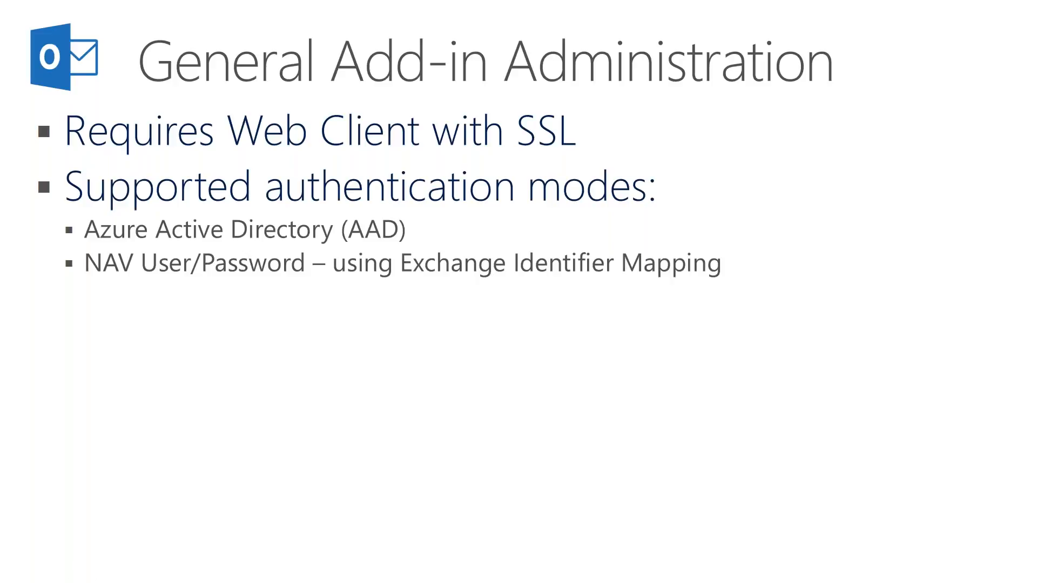
key("Right")
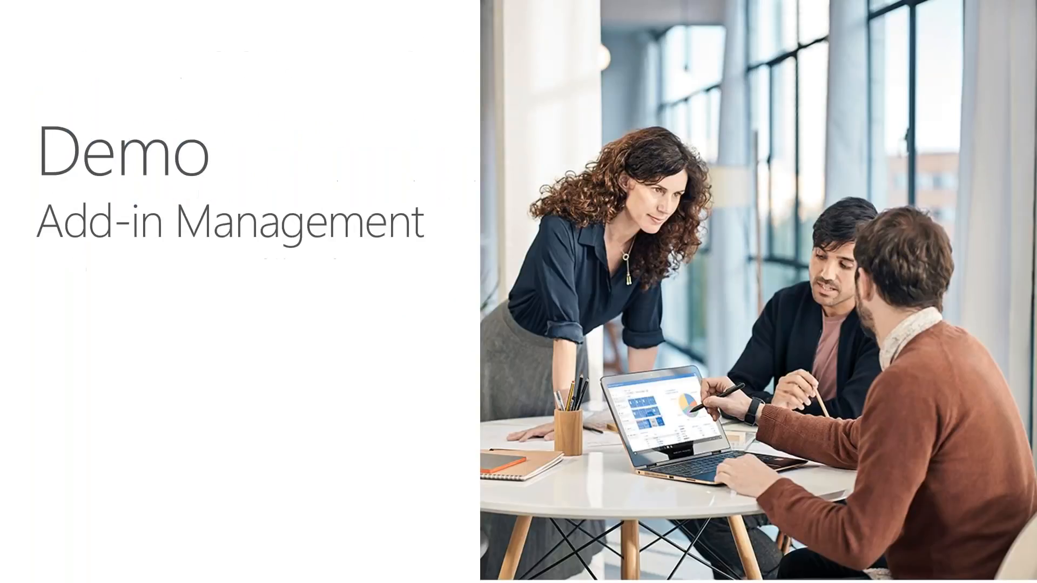
Step: Advance through the Contact Sync, Bookings and NAV invoicing slides, then end the slide show
key("Right")
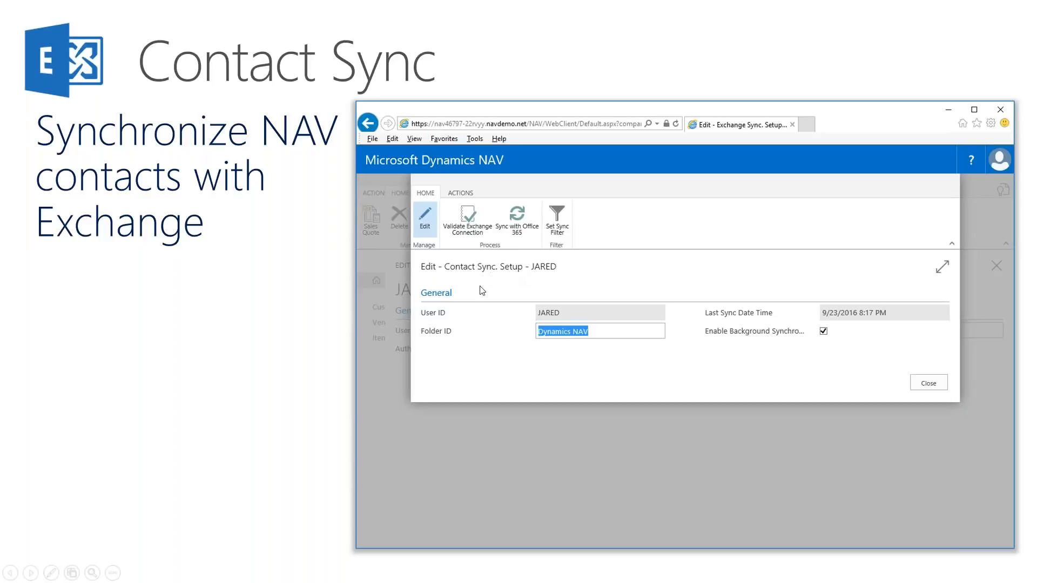
left_click(406, 313)
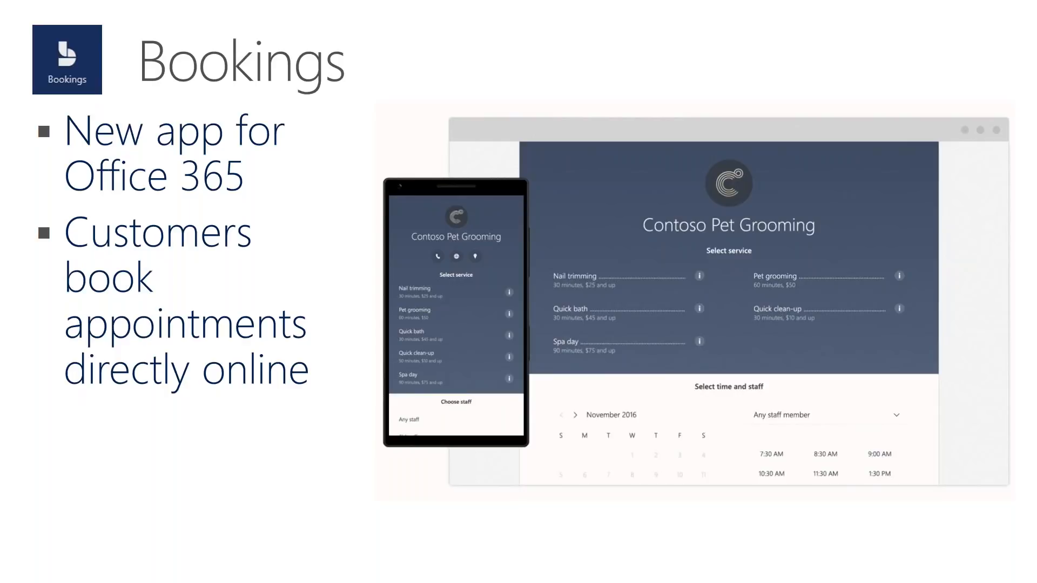
key("Right")
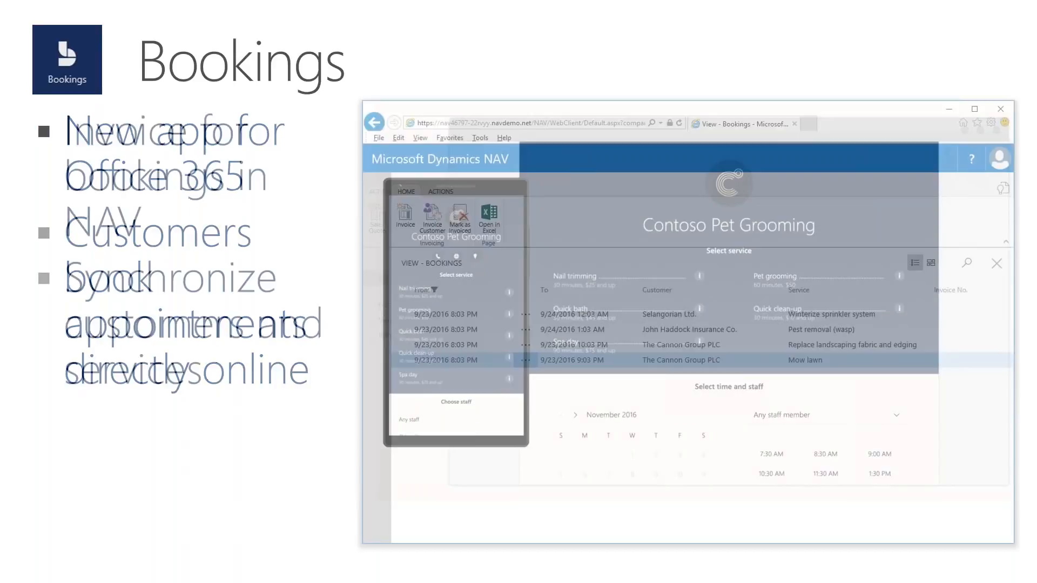
key("Escape")
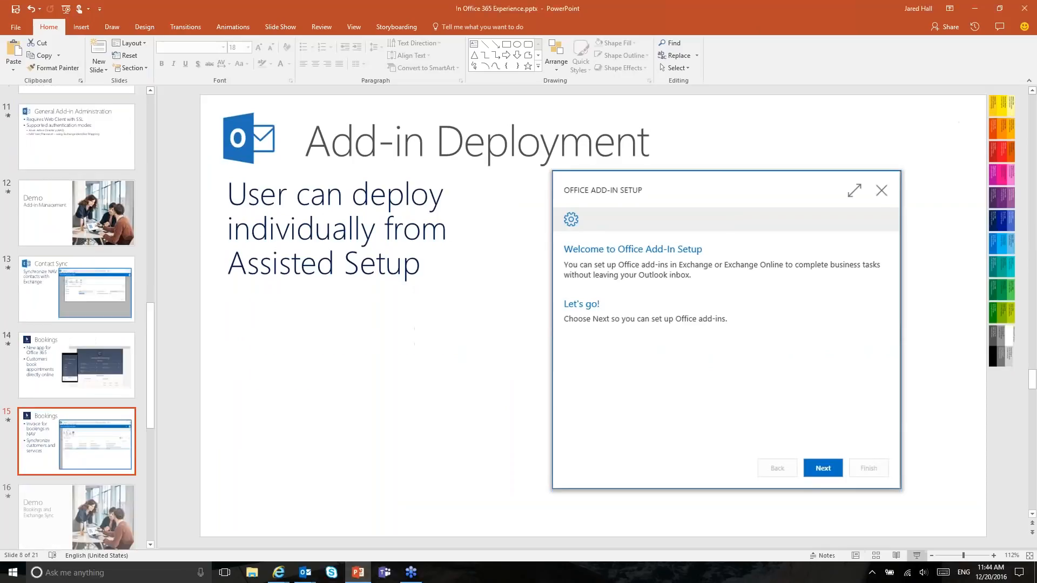
Step: Minimize PowerPoint and bring up the Bookings administration window in the browser
left_click(974, 9)
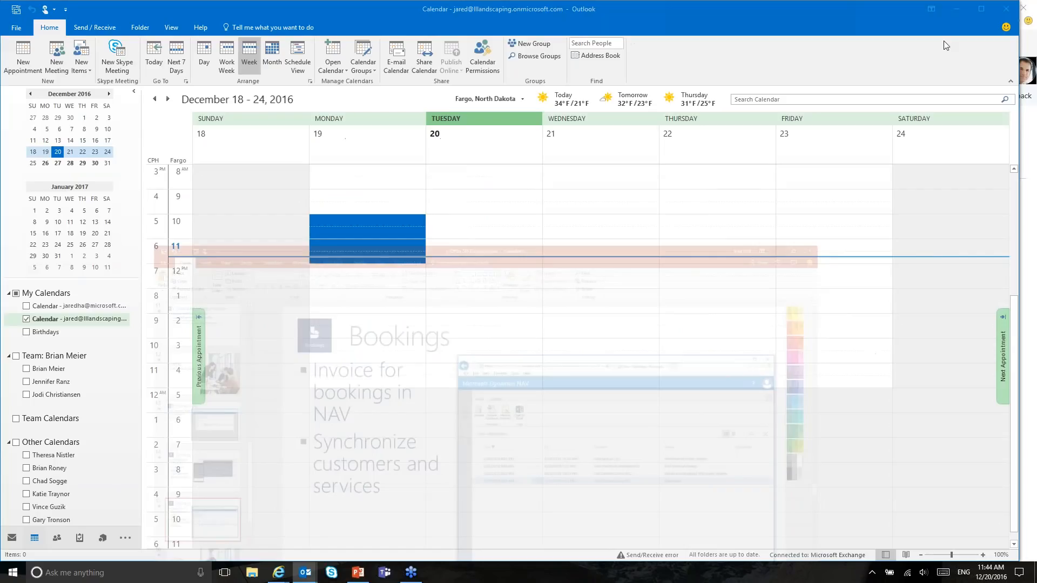
left_click(281, 576)
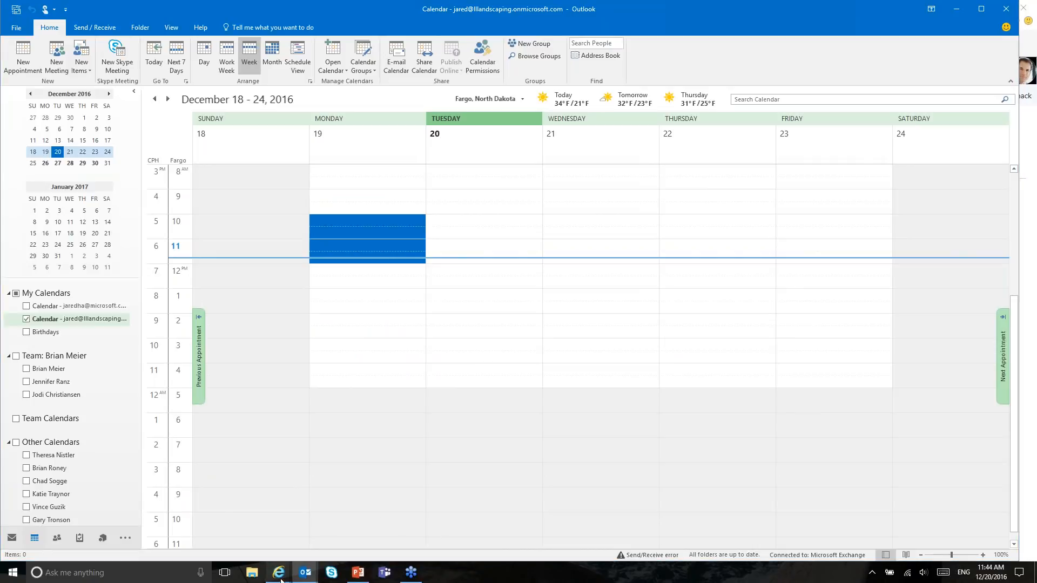
left_click(285, 548)
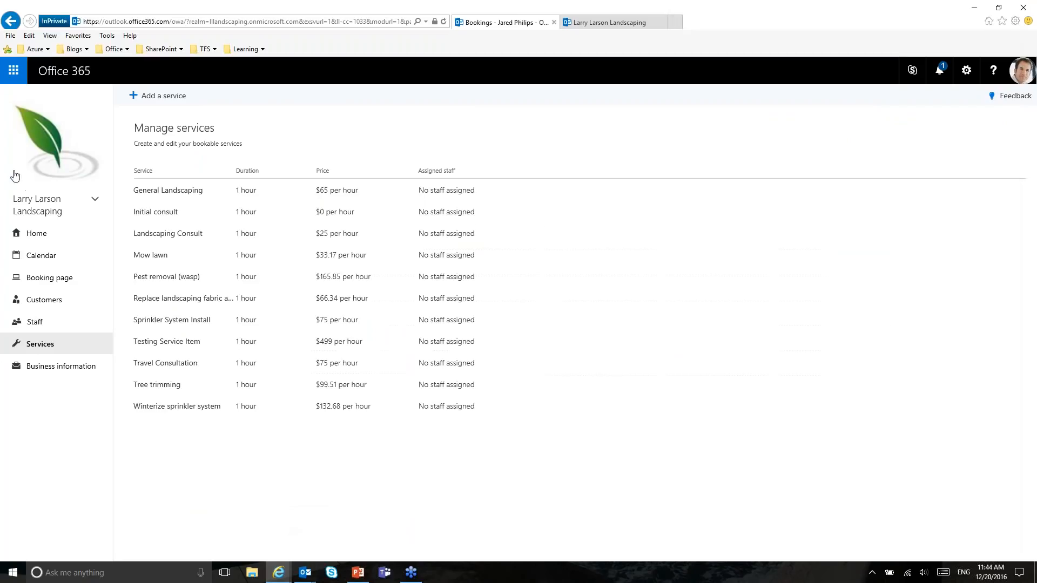
Step: Browse Home, Calendar, Customers, Staff and Services, then open the Booking page settings
left_click(50, 238)
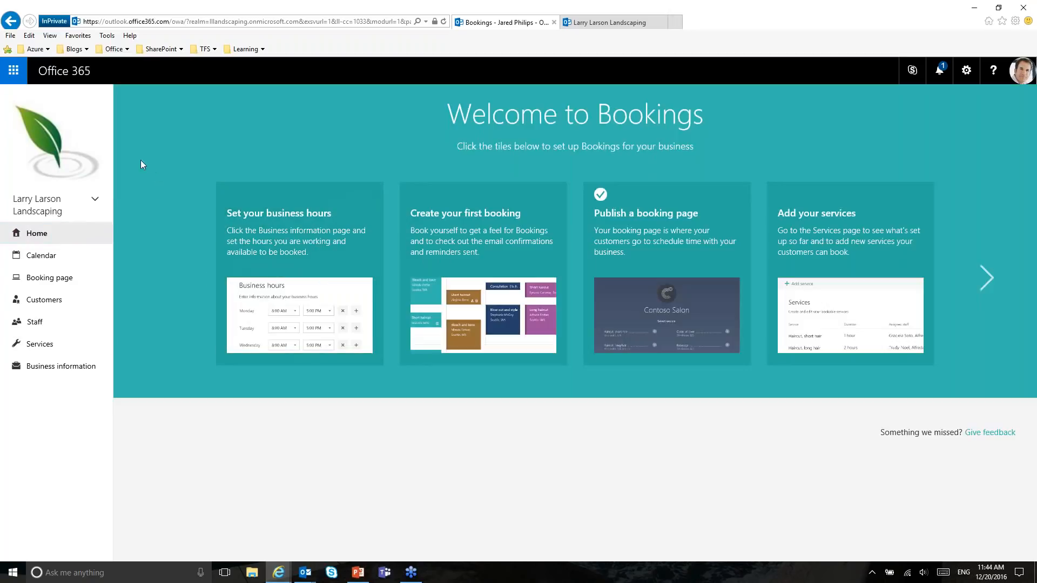
left_click(45, 260)
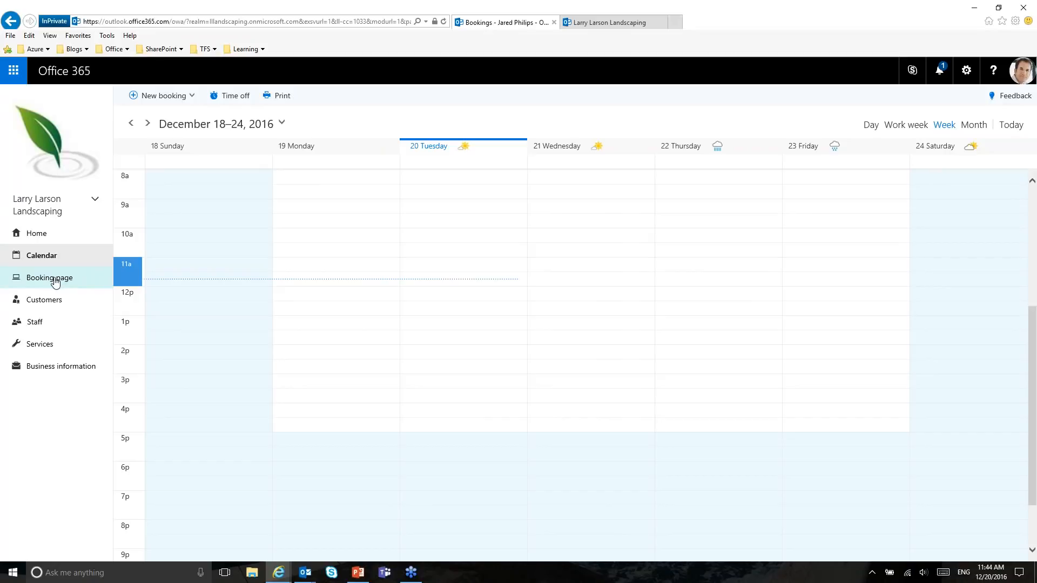
left_click(51, 307)
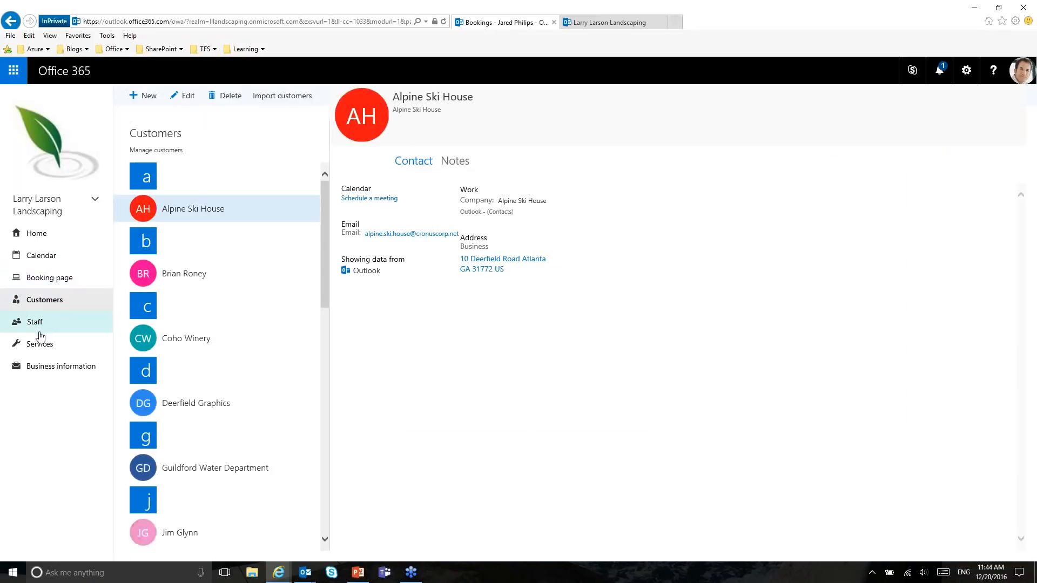
left_click(38, 323)
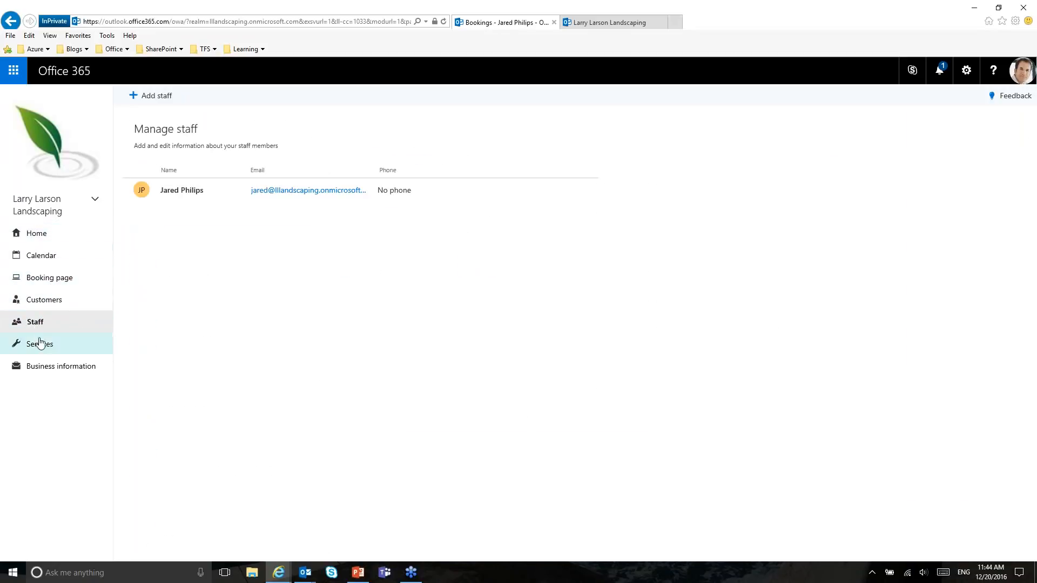
left_click(40, 345)
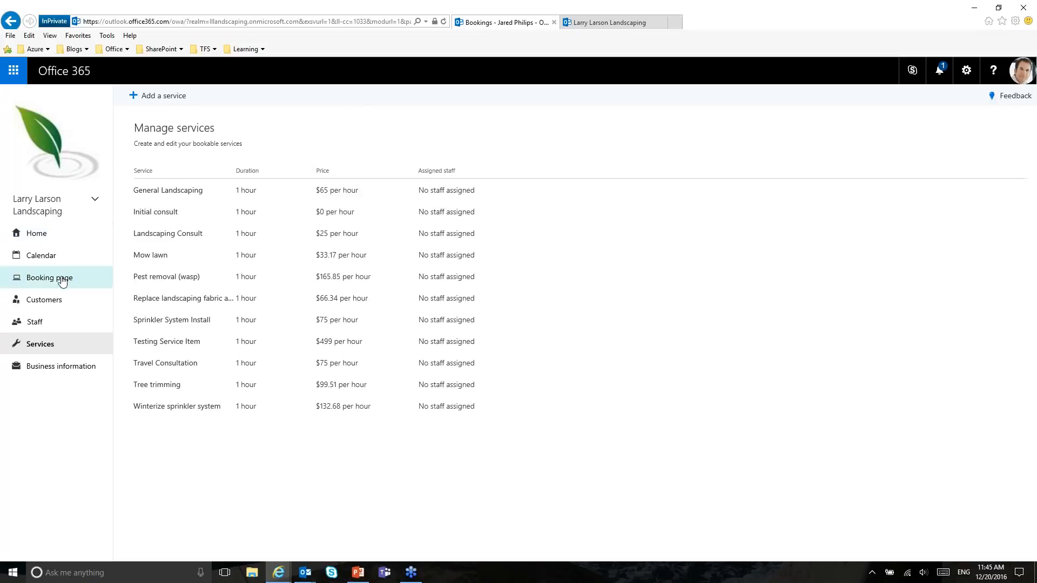
left_click(17, 278)
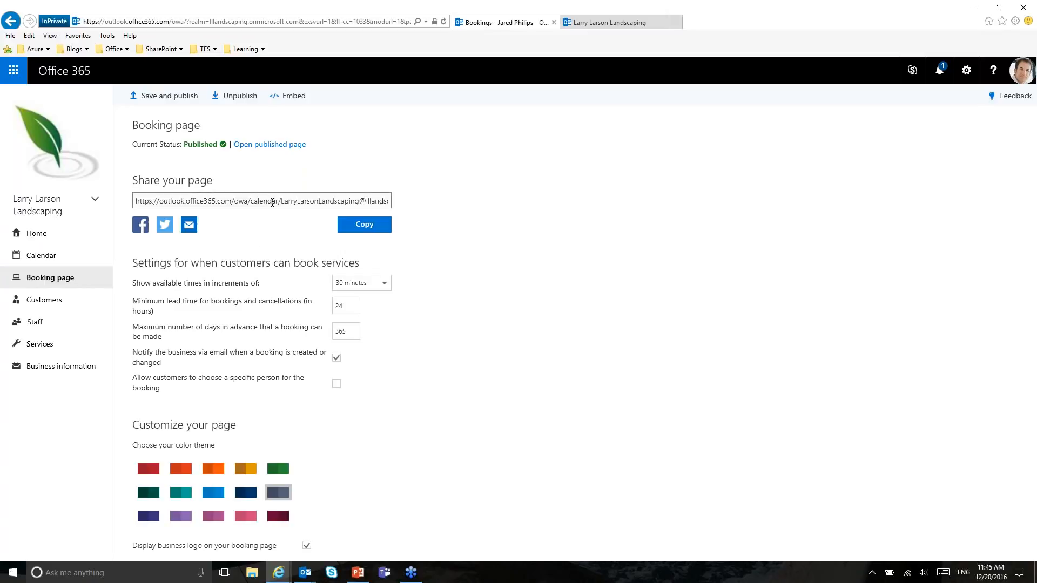
Step: On the Larry Larson Landscaping public booking page, select the Initial consult service
left_click(589, 22)
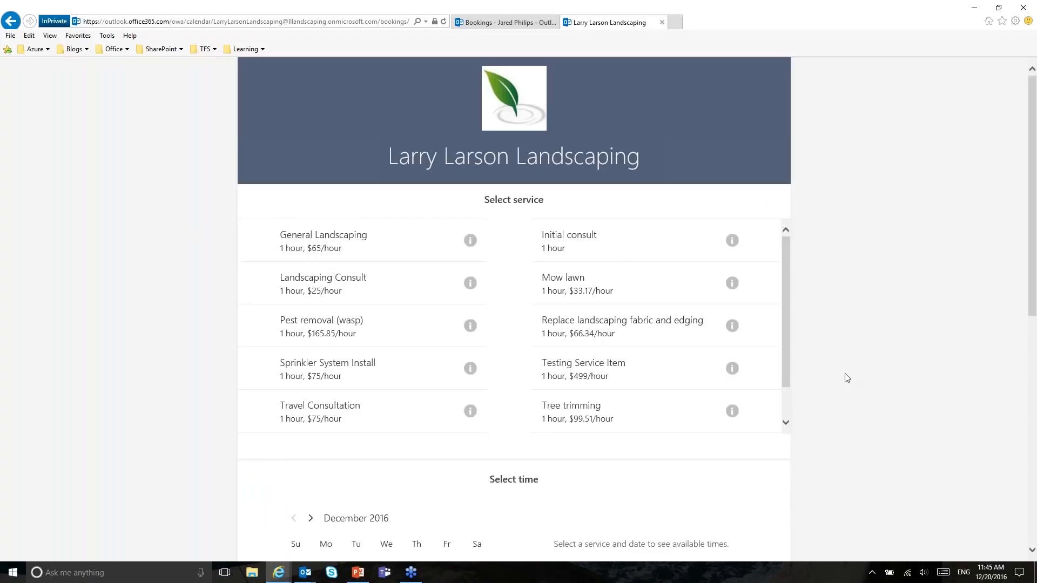
scroll(856, 367, "down", 2)
scroll(855, 367, "up", 2)
left_click(576, 243)
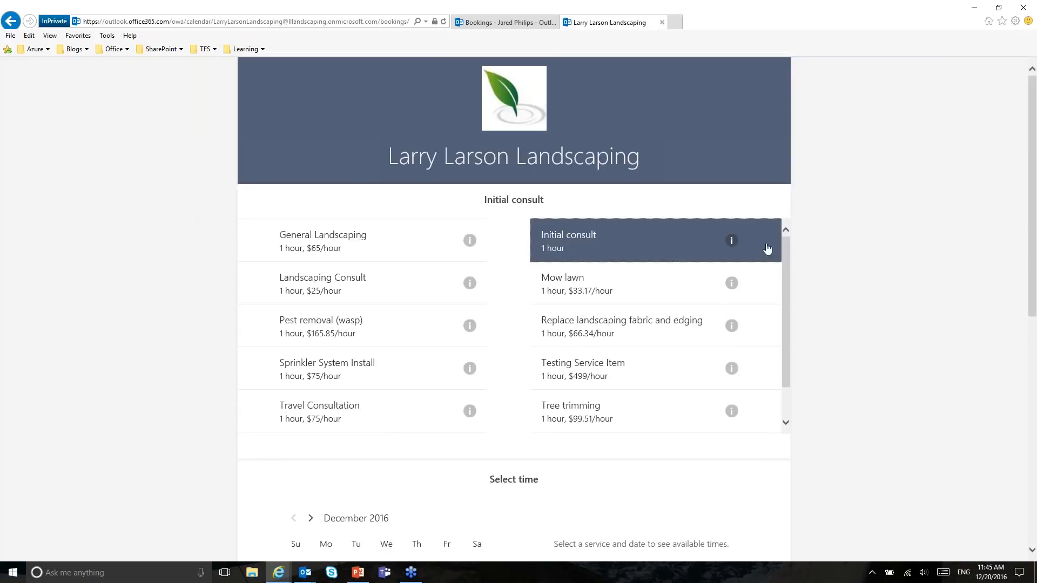
Step: Schedule the Initial consult for December 22 at 11:00 am
scroll(778, 324, "down", 2)
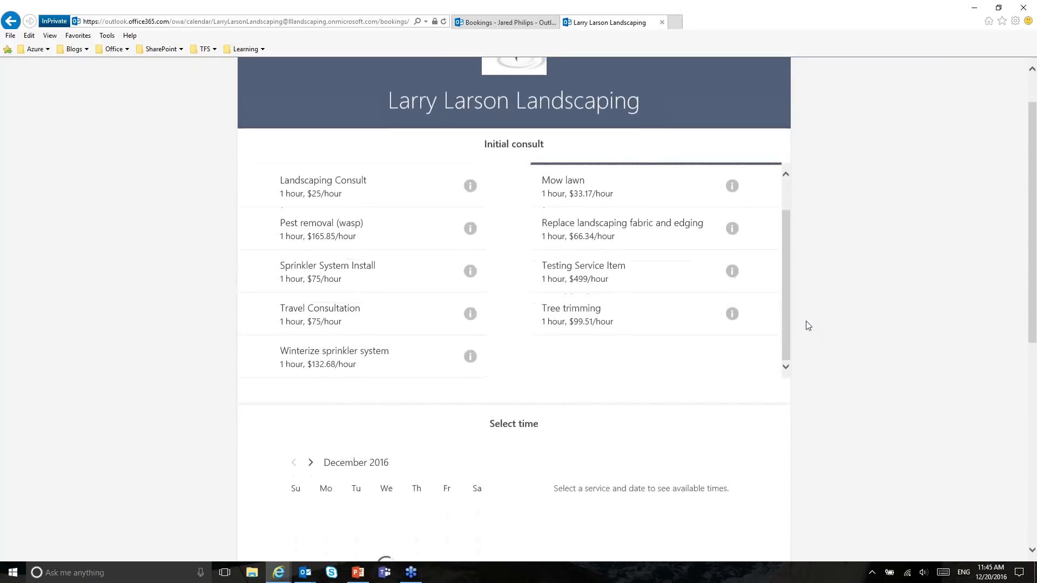
scroll(747, 290, "up", 2)
scroll(857, 322, "down", 3)
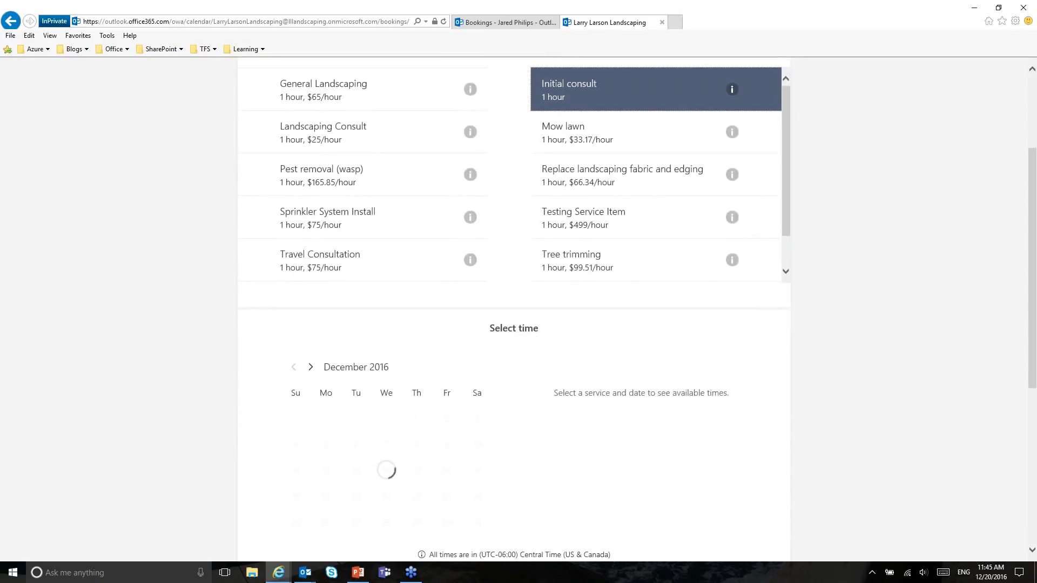
scroll(898, 409, "down", 3)
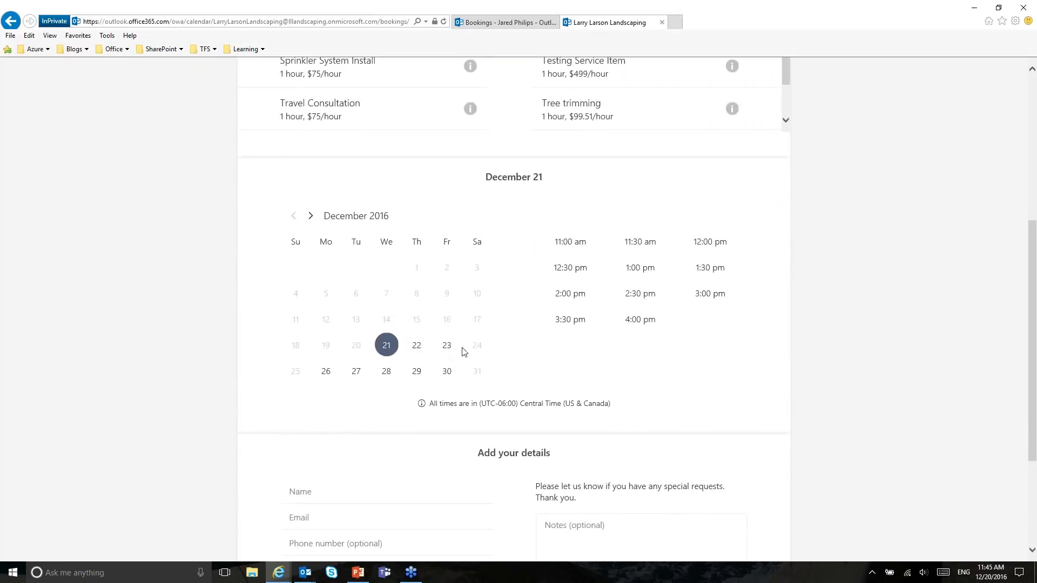
left_click(414, 348)
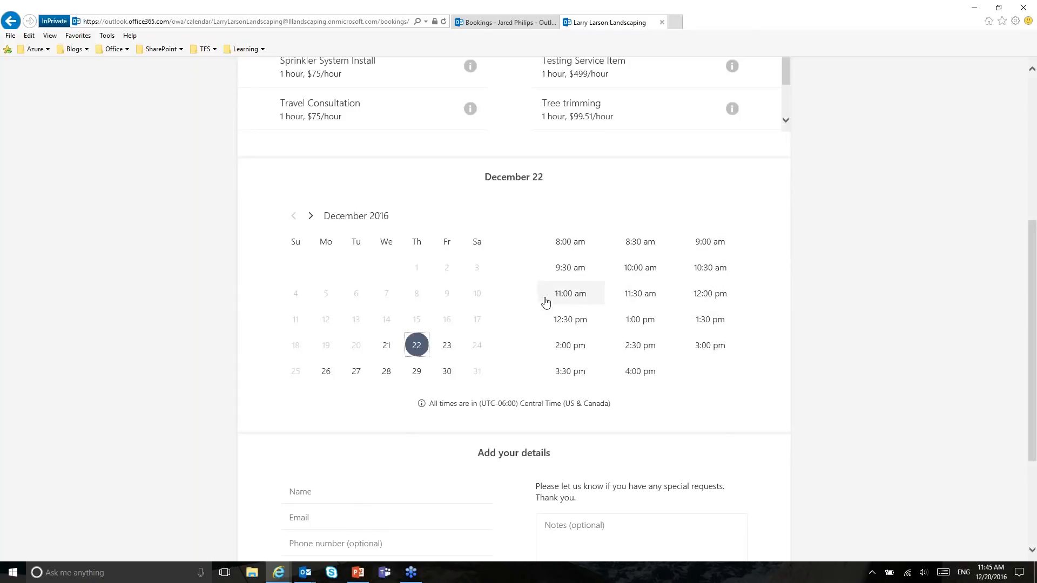
left_click(570, 295)
Step: Enter the customer's name, correcting an e-mail address mistakenly typed into the Name field
scroll(856, 358, "down", 3)
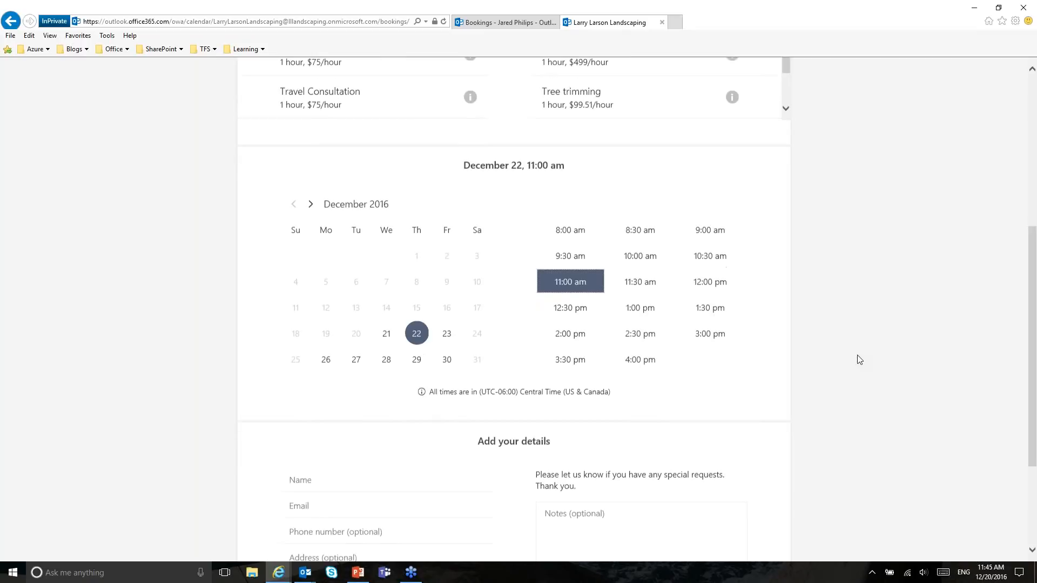
left_click(396, 322)
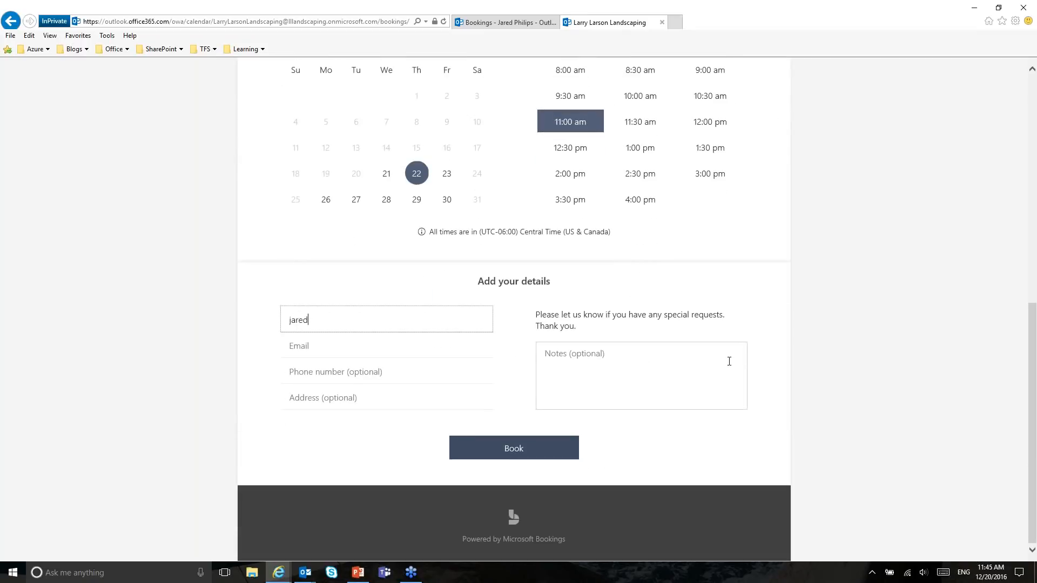
key("Tab")
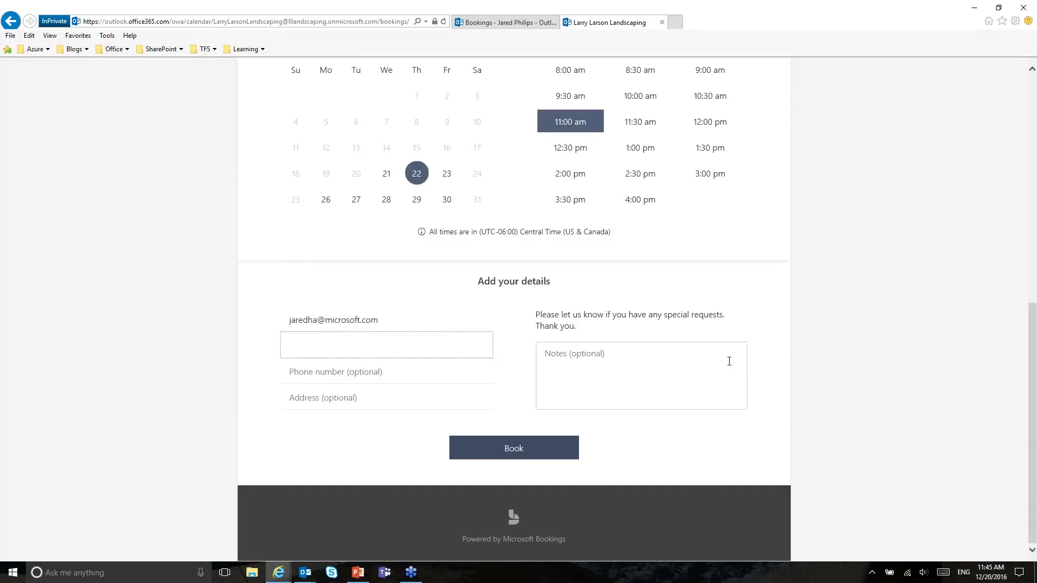
left_click(367, 379)
left_click(378, 320)
key("ctrl+a")
type("Jared")
key("Tab")
Step: Fill in the customer's e-mail and phone number, add a note, and submit the booking
key("Tab")
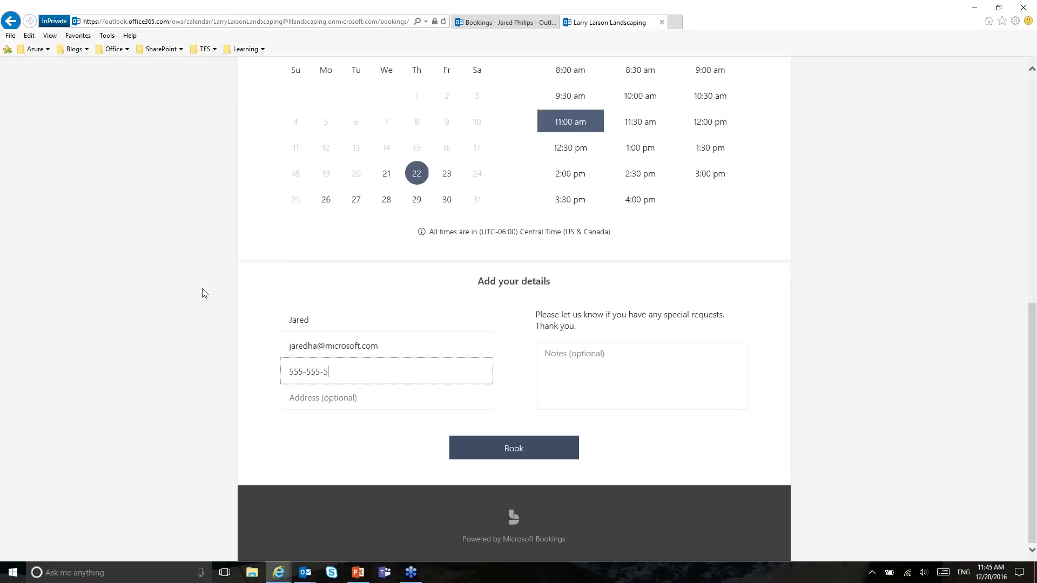
type("555-555-5555")
key("Tab")
left_click(629, 379)
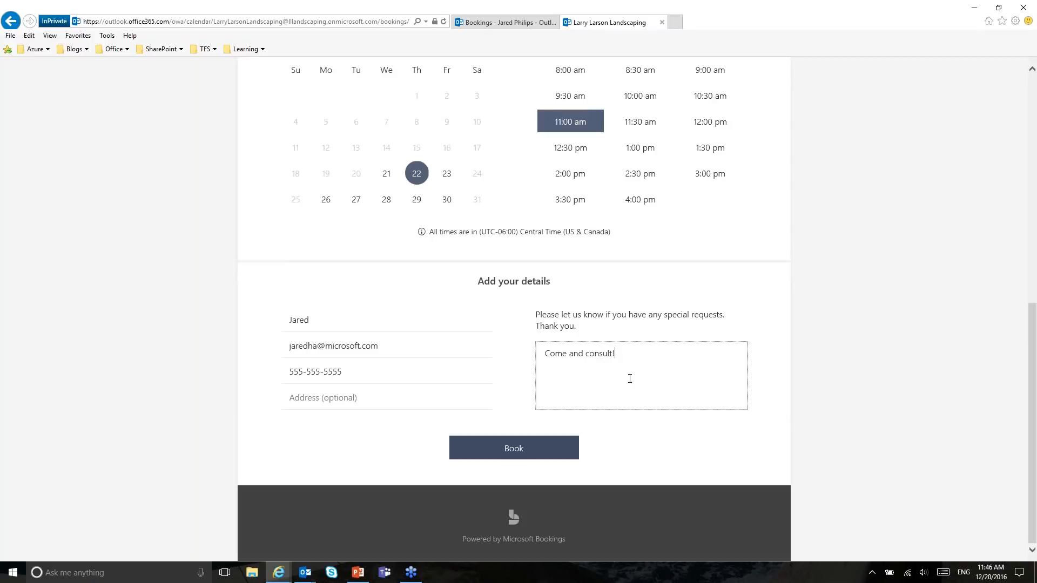
left_click(556, 451)
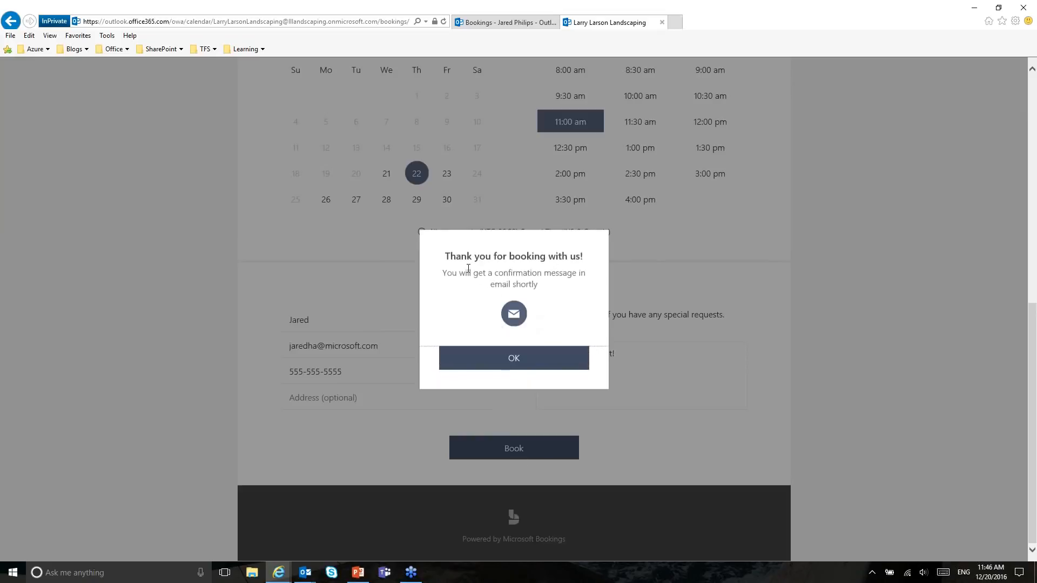
Step: Dismiss the thank-you message to see the upcoming Initial consult on December 22, 11:00 am
left_click(516, 361)
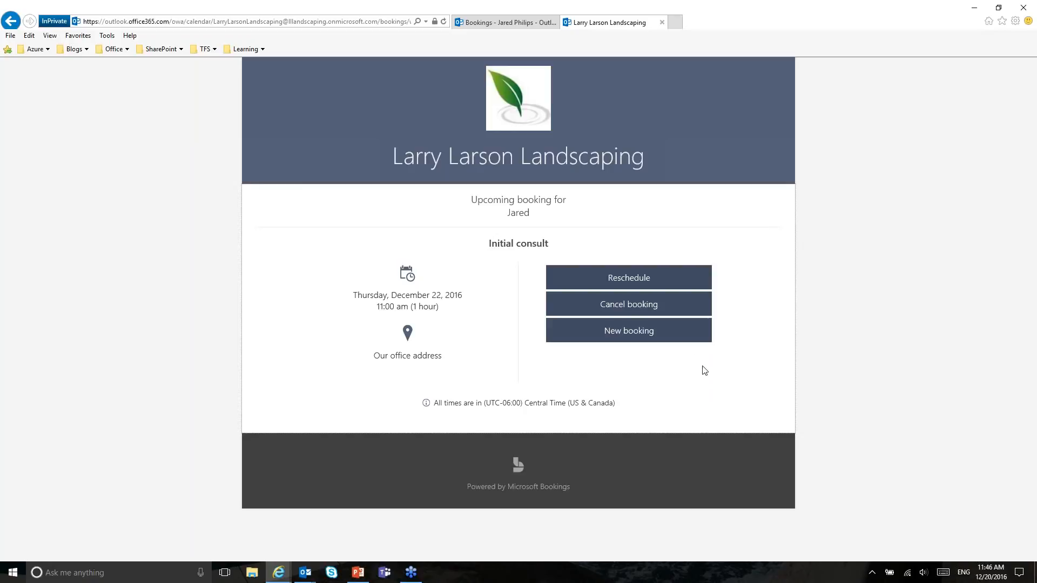
mouse_move(305, 576)
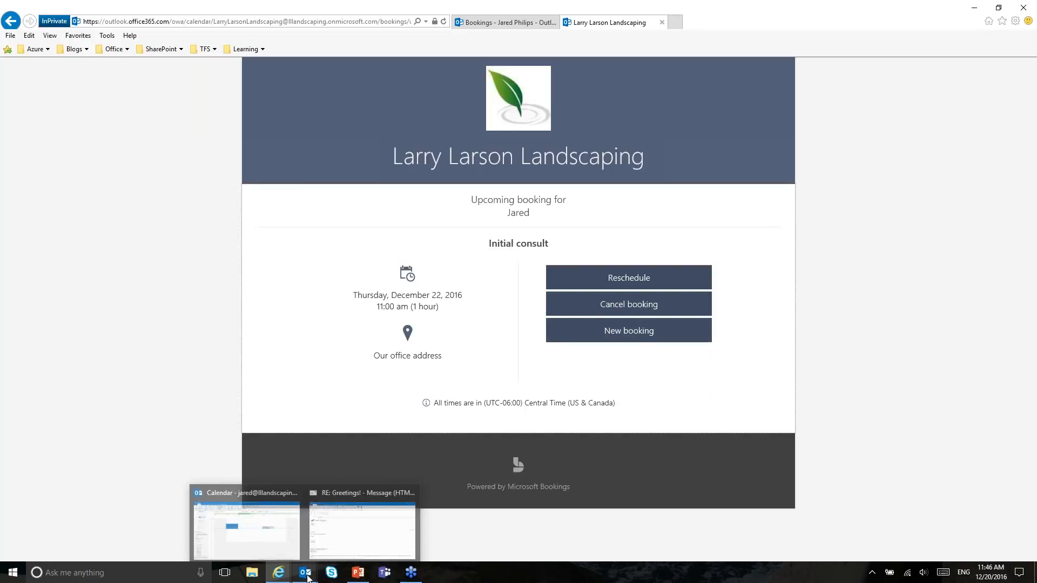
left_click(260, 539)
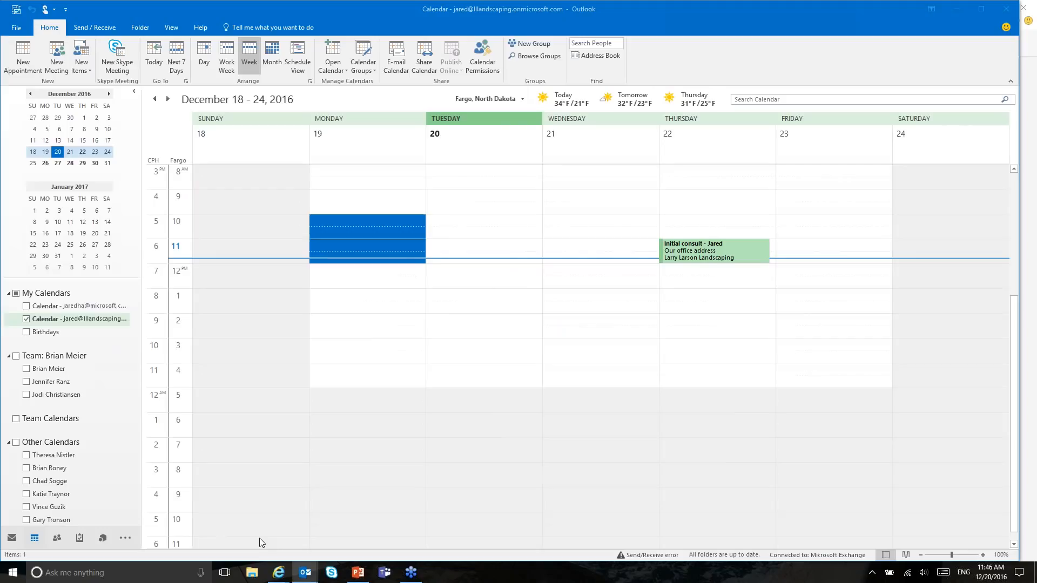
left_click(696, 252)
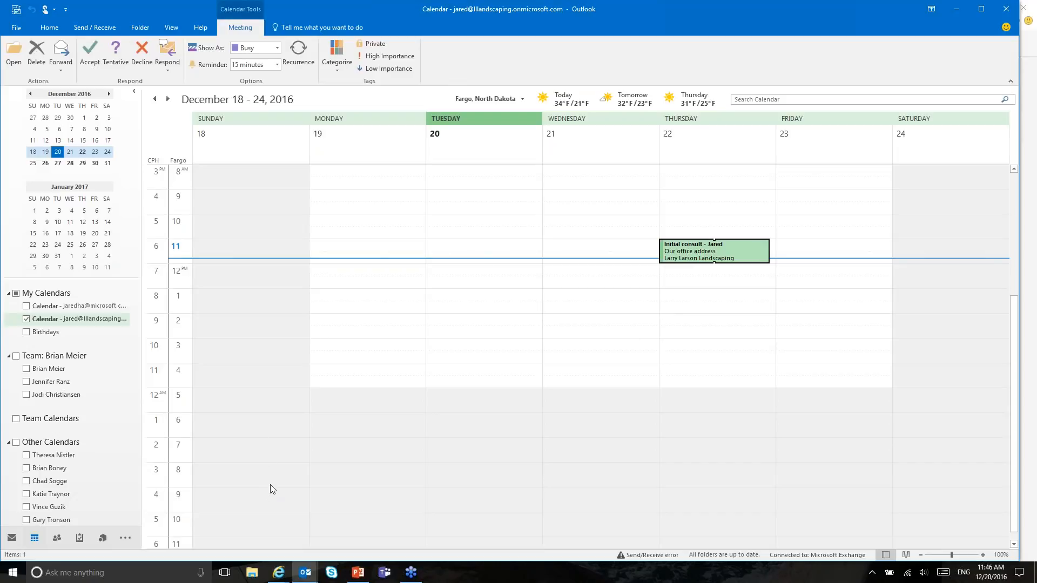
mouse_move(279, 571)
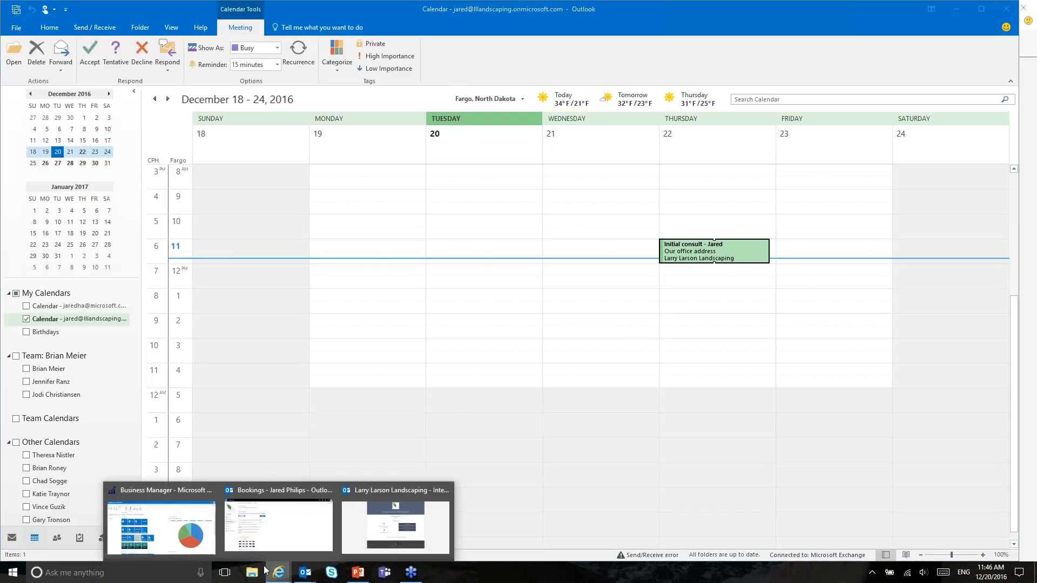
left_click(258, 522)
Step: Show the Bookings week calendar and scroll up to the morning hours
left_click(76, 256)
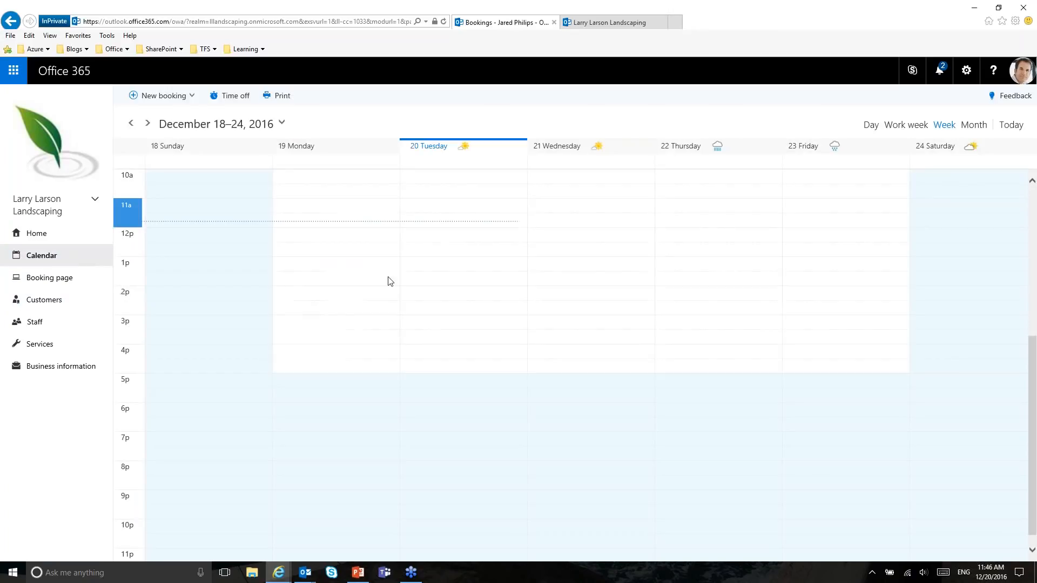
scroll(510, 318, "up", 3)
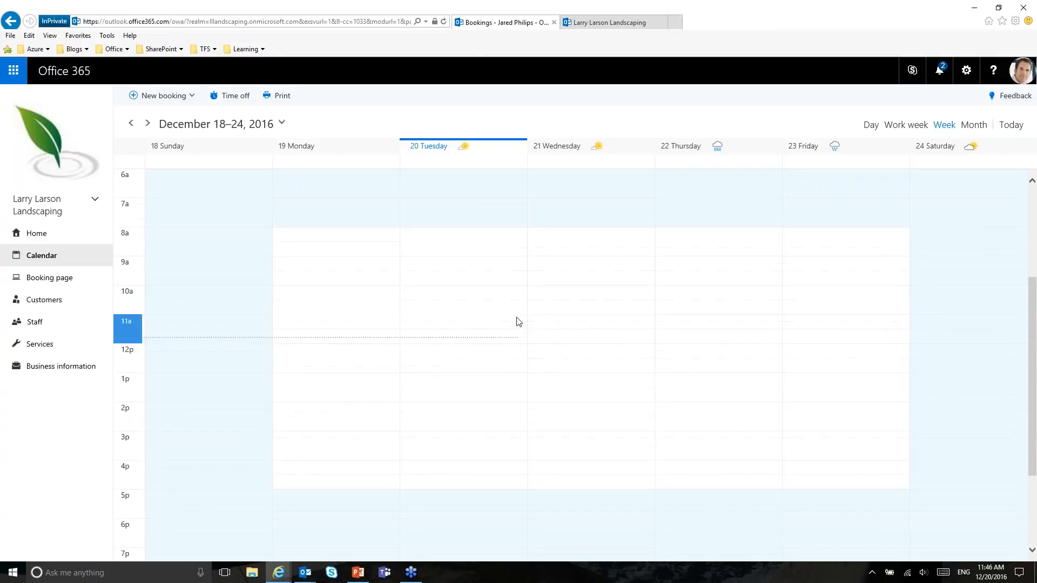
left_click(58, 280)
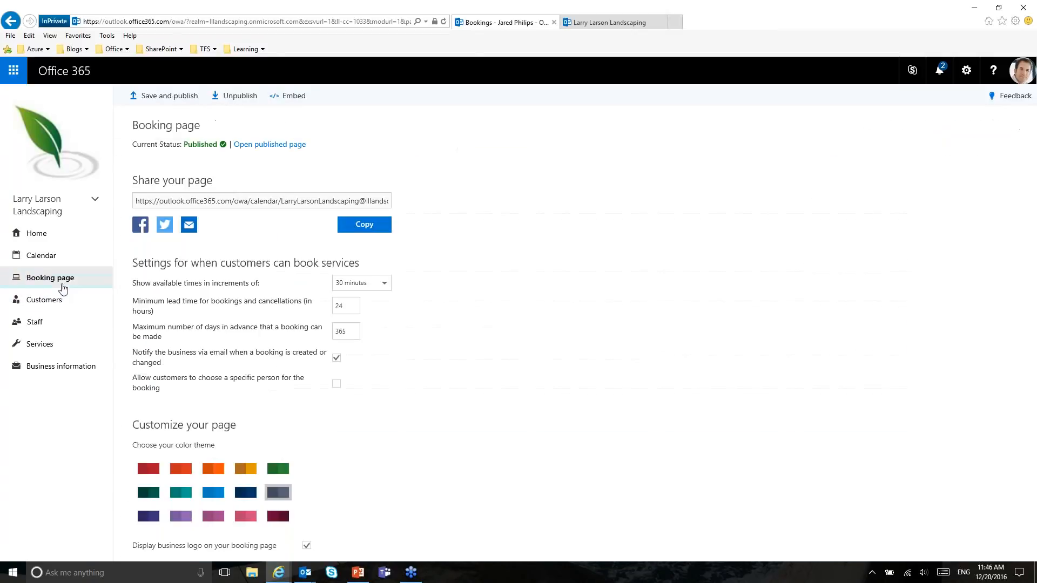
left_click(59, 265)
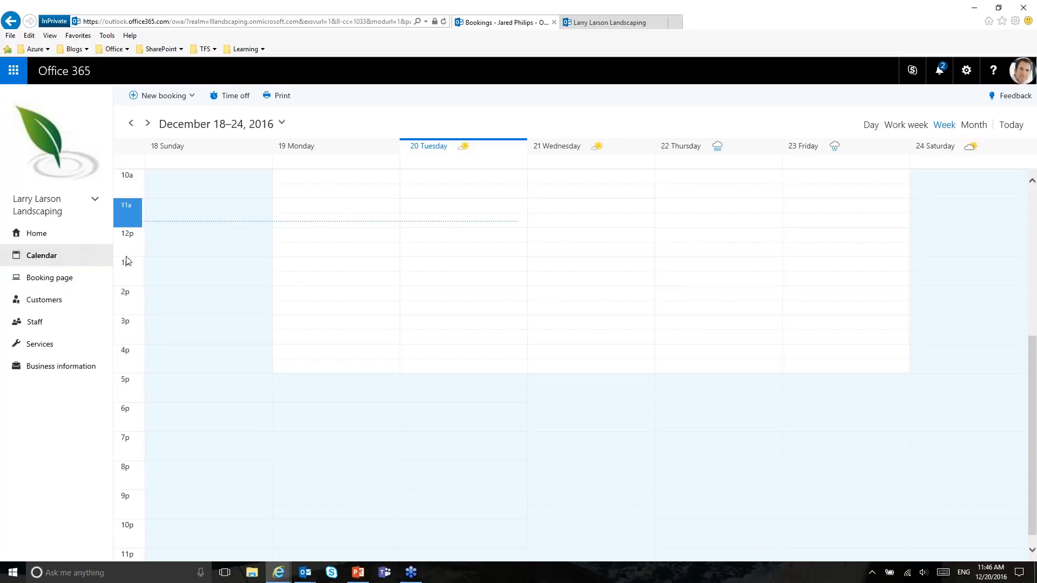
scroll(641, 252, "up", 2)
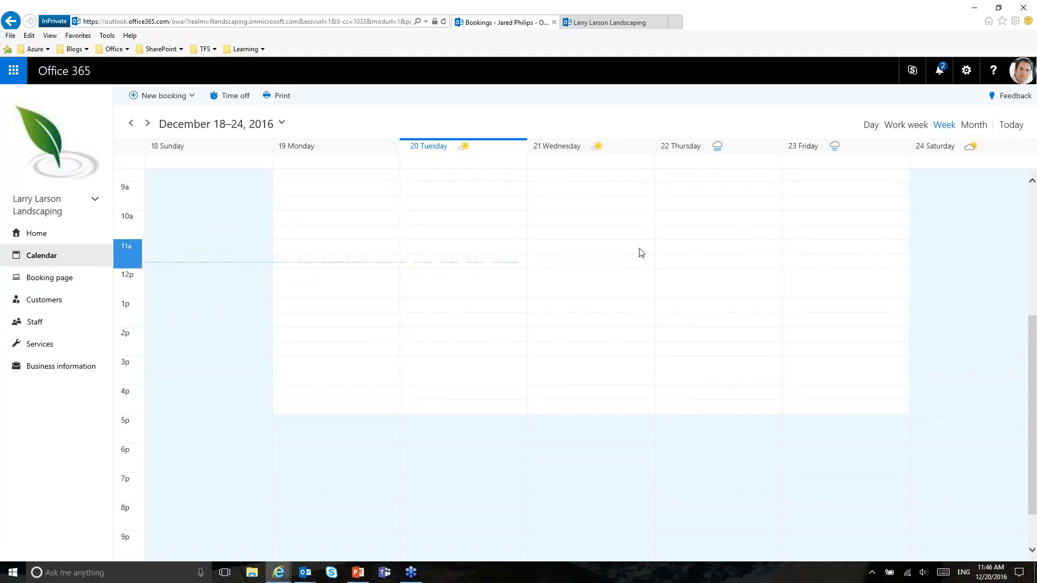
scroll(640, 252, "up", 1)
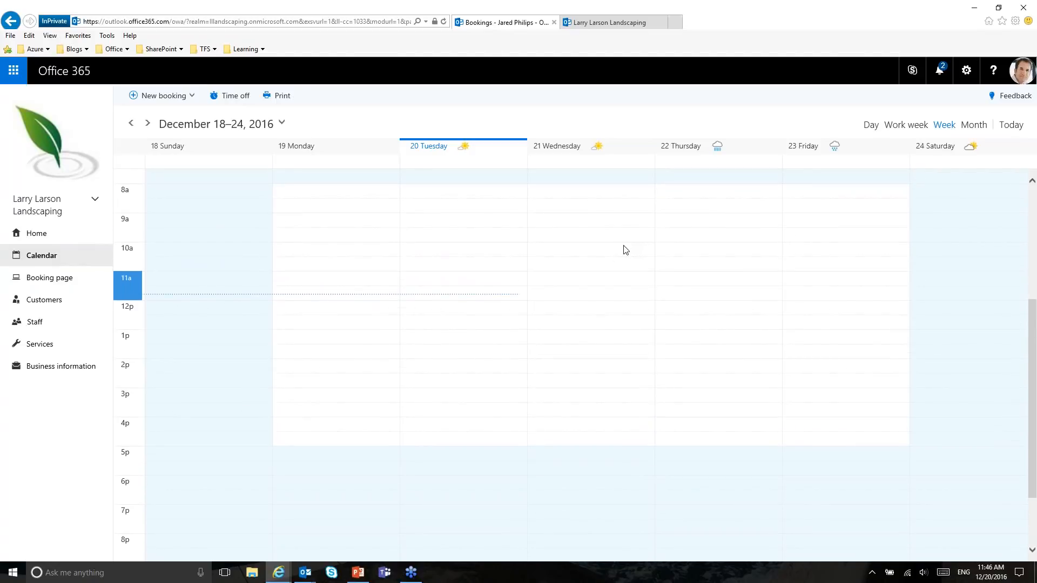
Step: Start a Wednesday 10:30–12:00 booking, discard it unsaved, and return to the Home page
double_click(588, 270)
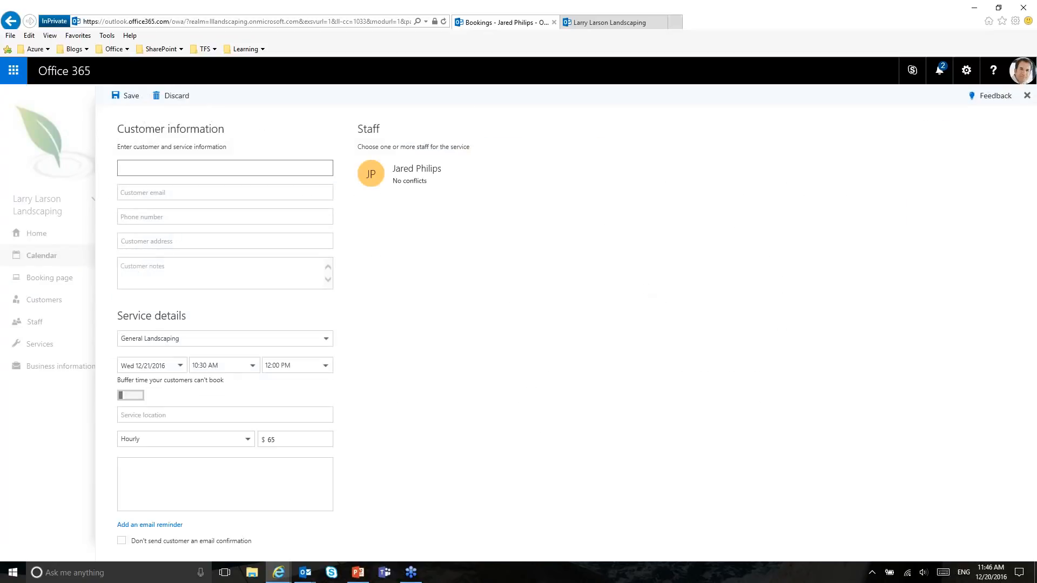
left_click(173, 96)
left_click(487, 295)
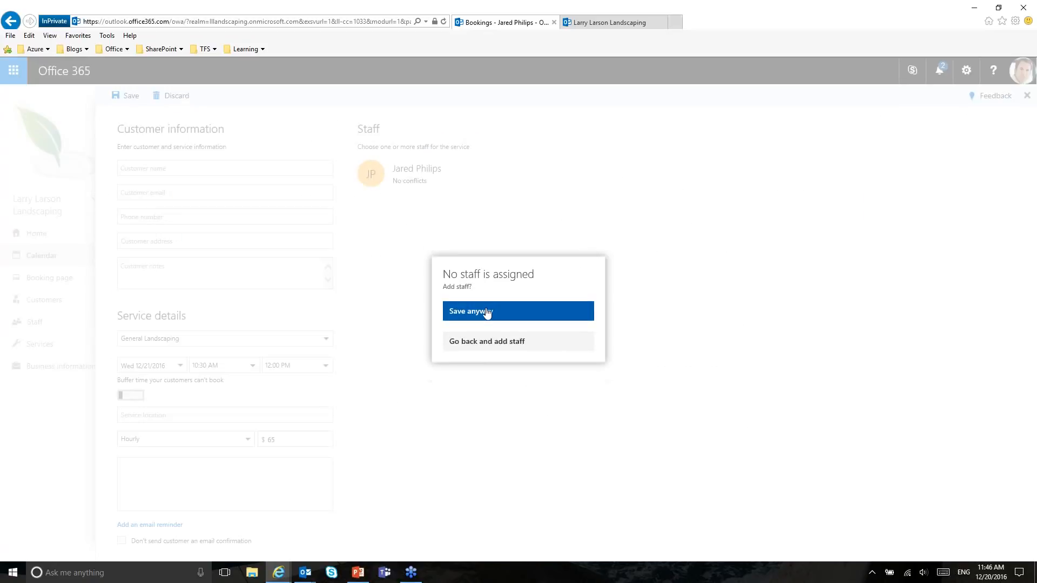
left_click(484, 346)
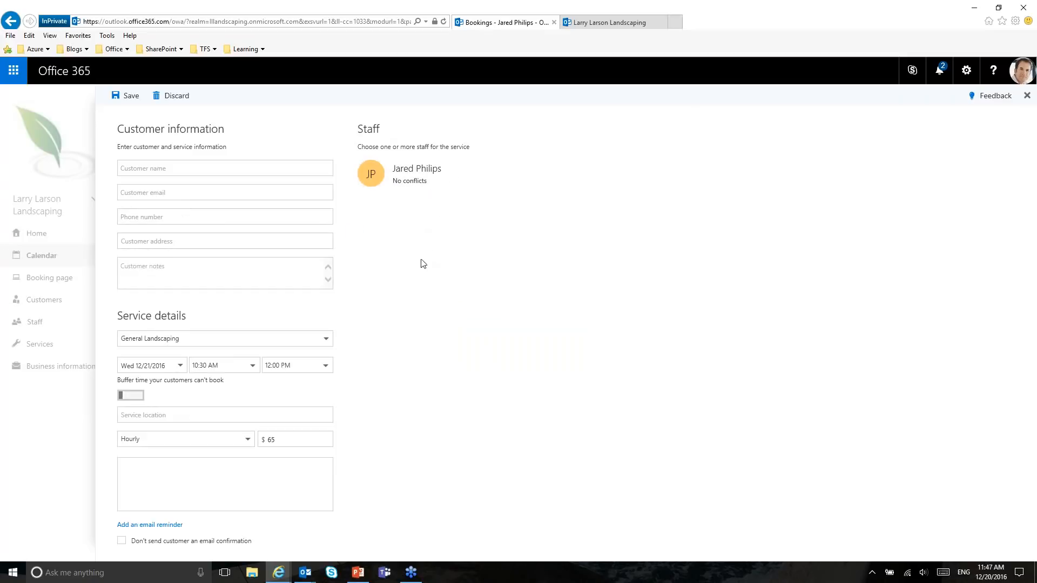
left_click(174, 96)
left_click(504, 327)
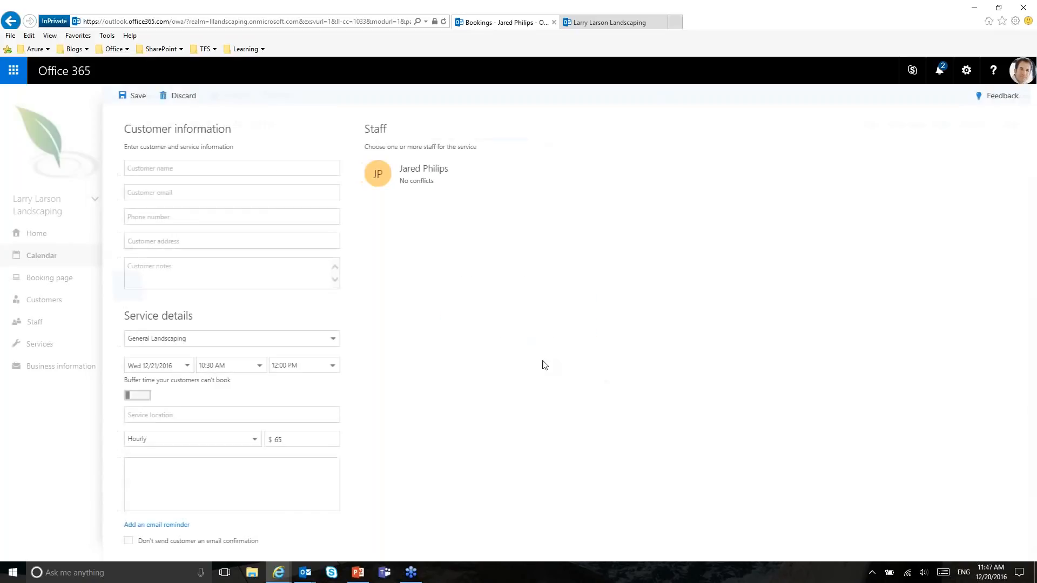
left_click(38, 234)
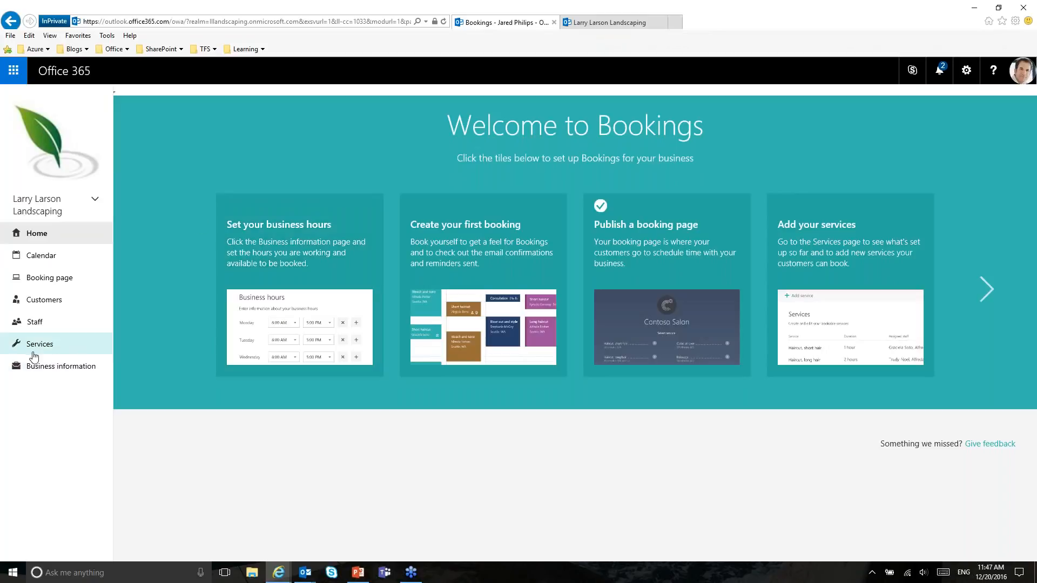
Step: Review the Manage services list, then browse the Customers list with Alpine Ski House's details
left_click(37, 345)
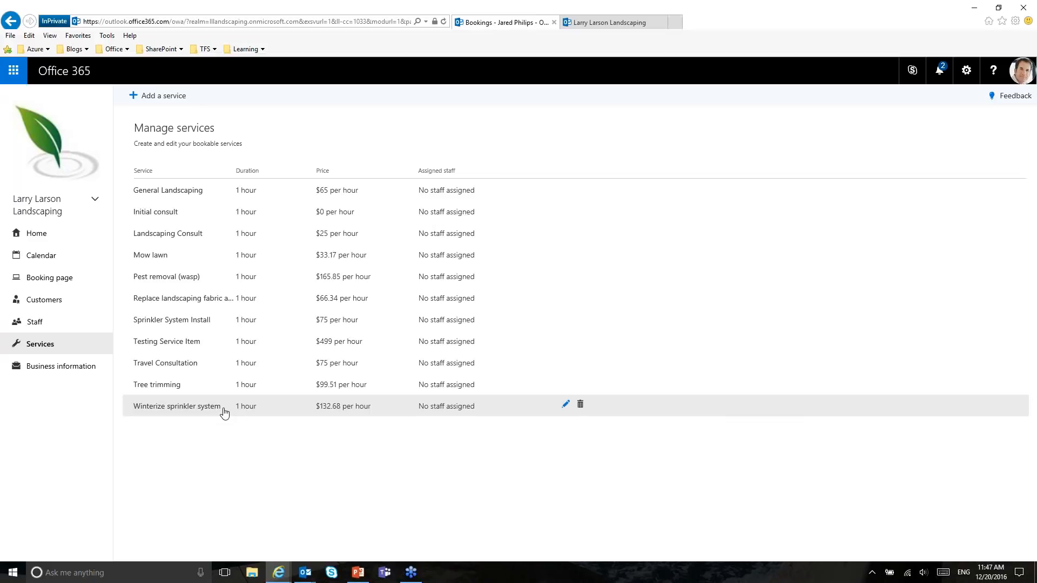
left_click(55, 301)
scroll(227, 364, "down", 2)
scroll(230, 365, "up", 2)
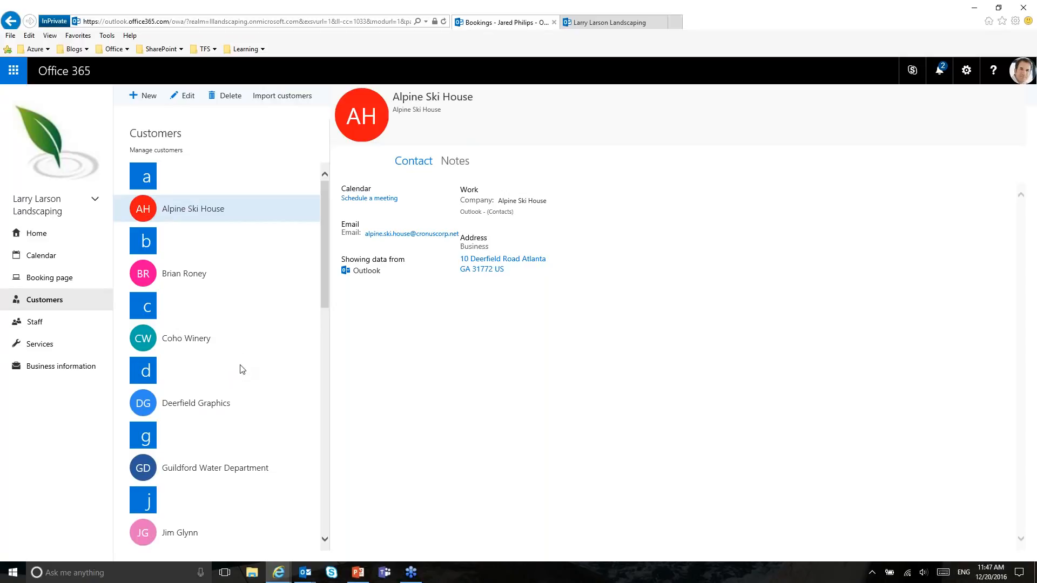
scroll(242, 369, "down", 8)
scroll(248, 371, "up", 8)
left_click(278, 574)
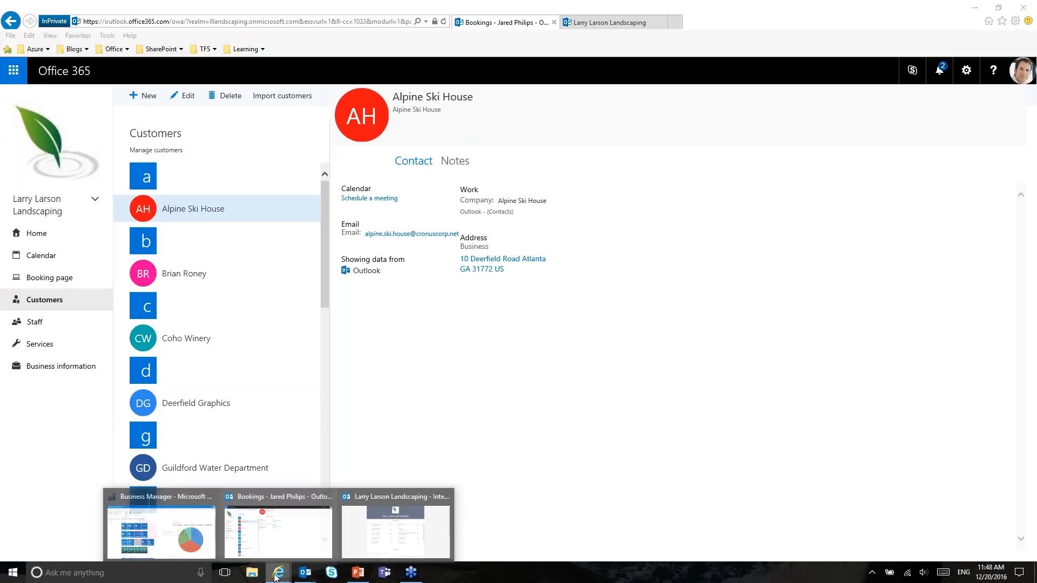
Step: Open Exchange Sync. Setup by searching 'exchange sync set' and retype the Exchange account password
left_click(187, 531)
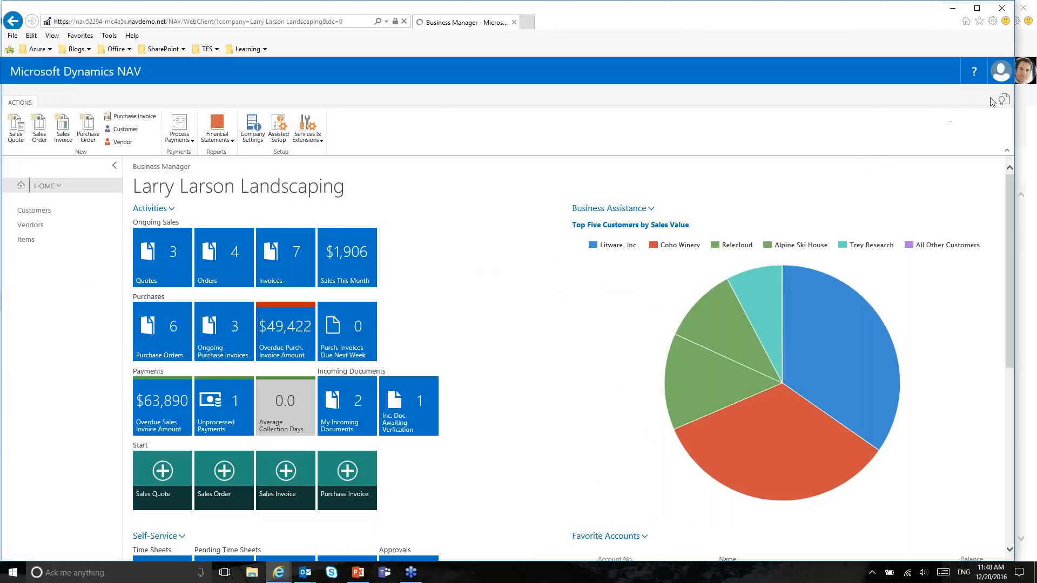
type("exc")
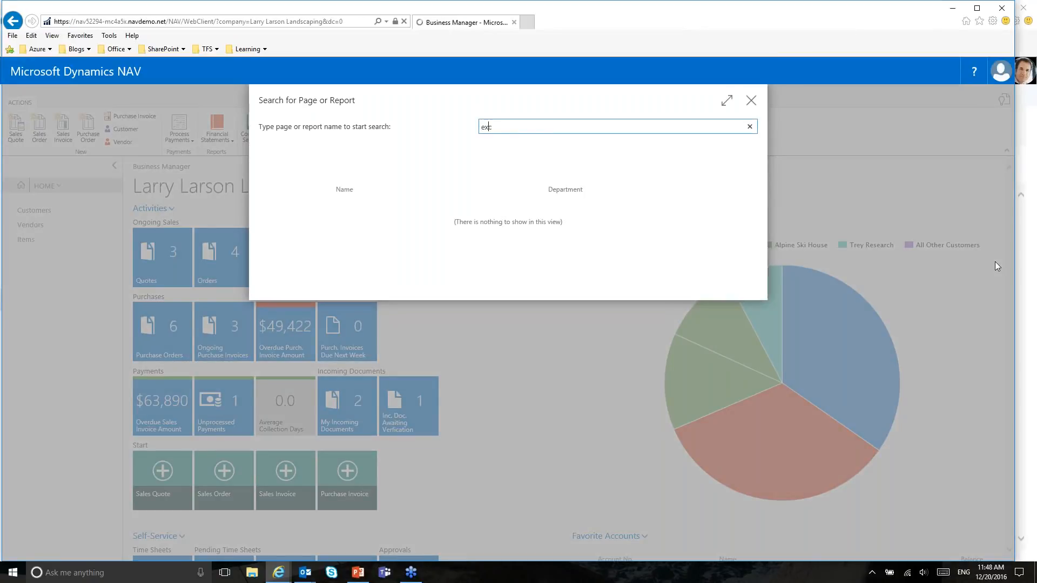
type("hange sync set")
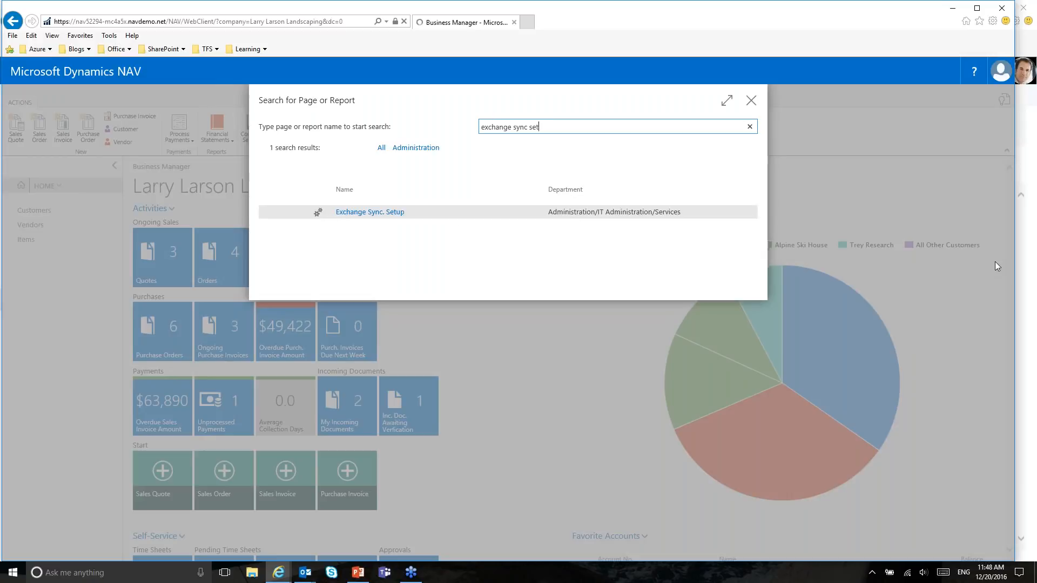
key("Return")
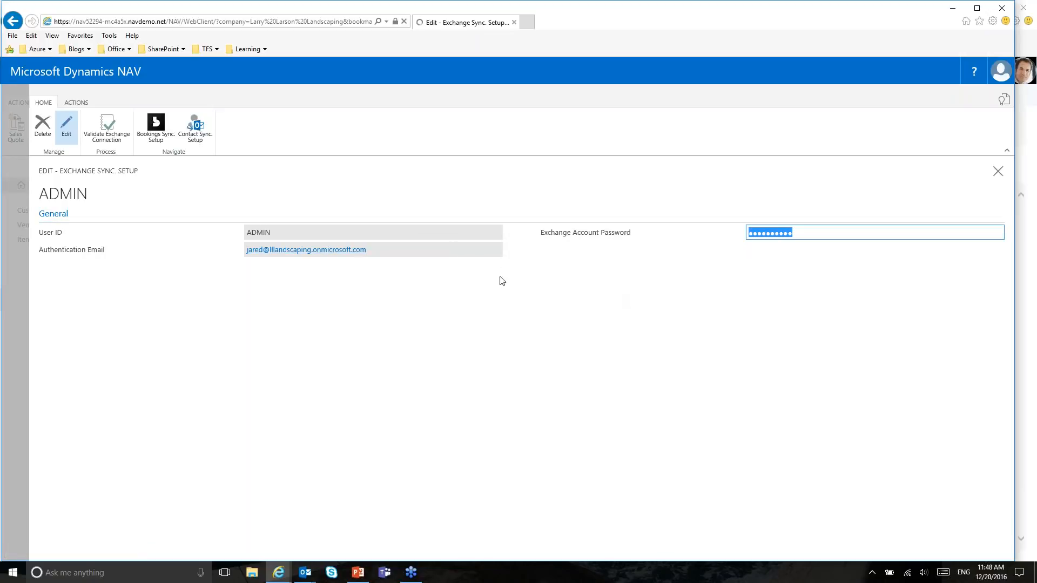
left_click_drag(816, 234, 746, 237)
type("••••••••••")
left_click(197, 127)
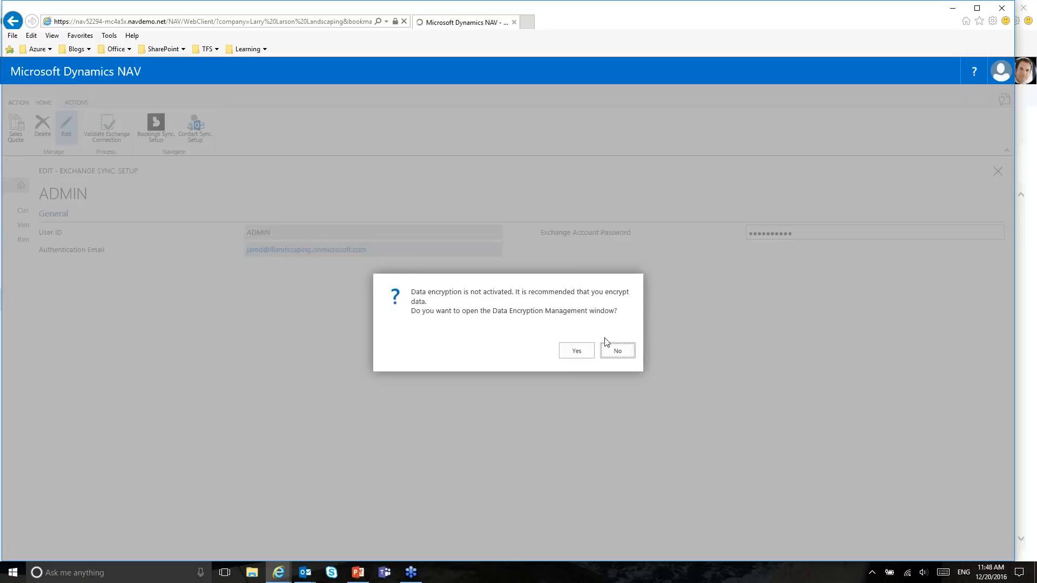
Step: Decline data encryption, open Contact Sync. Setup with folder 'Dynamics NAV', leaving background sync off
left_click(617, 352)
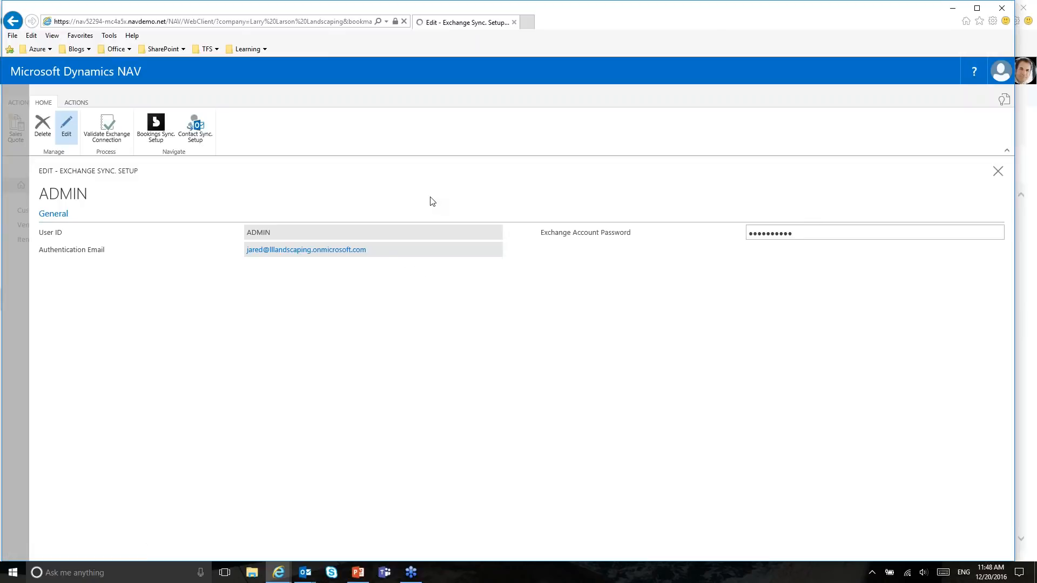
left_click(196, 127)
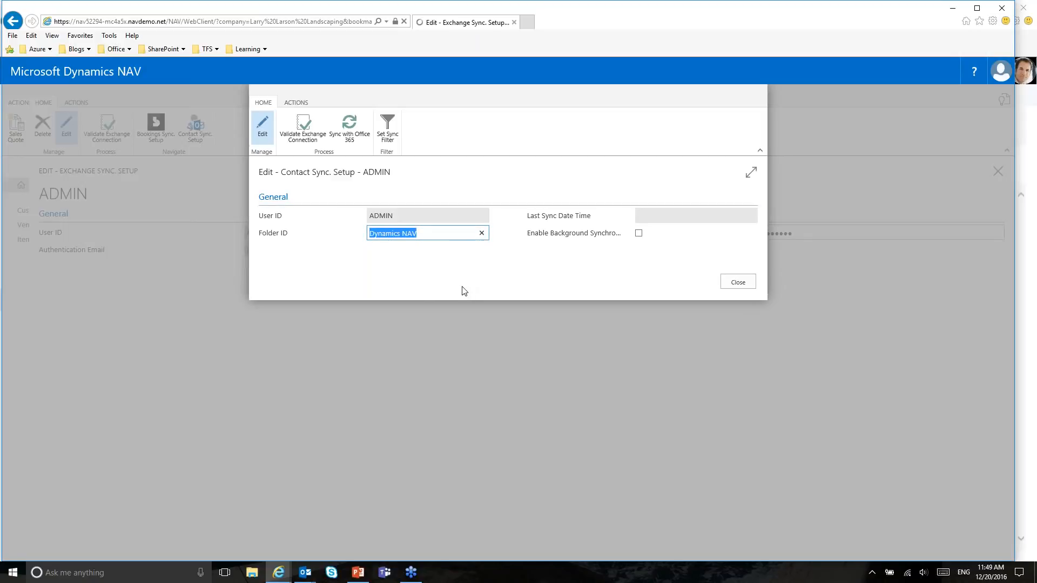
left_click(309, 576)
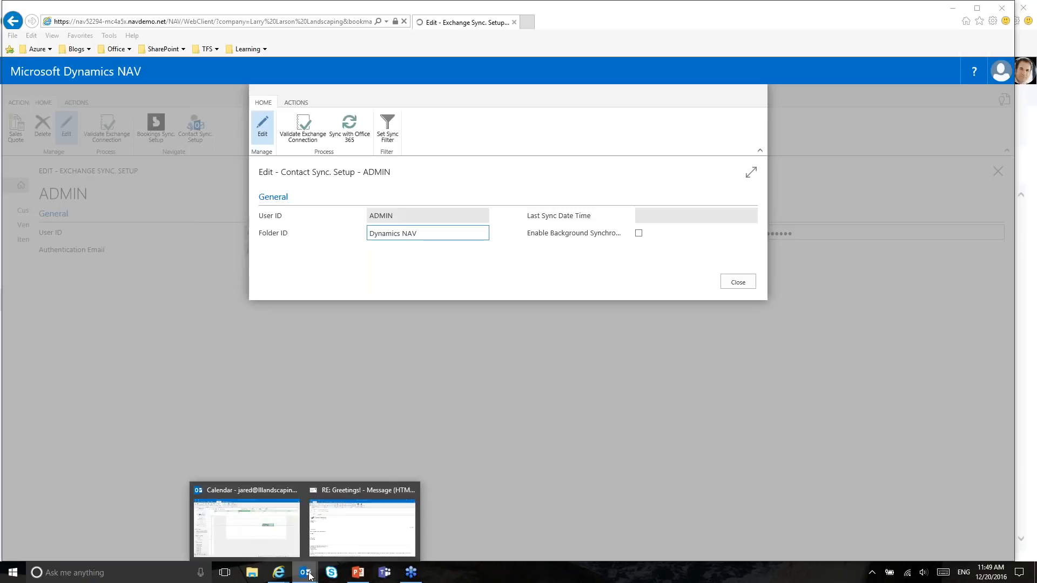
left_click(515, 189)
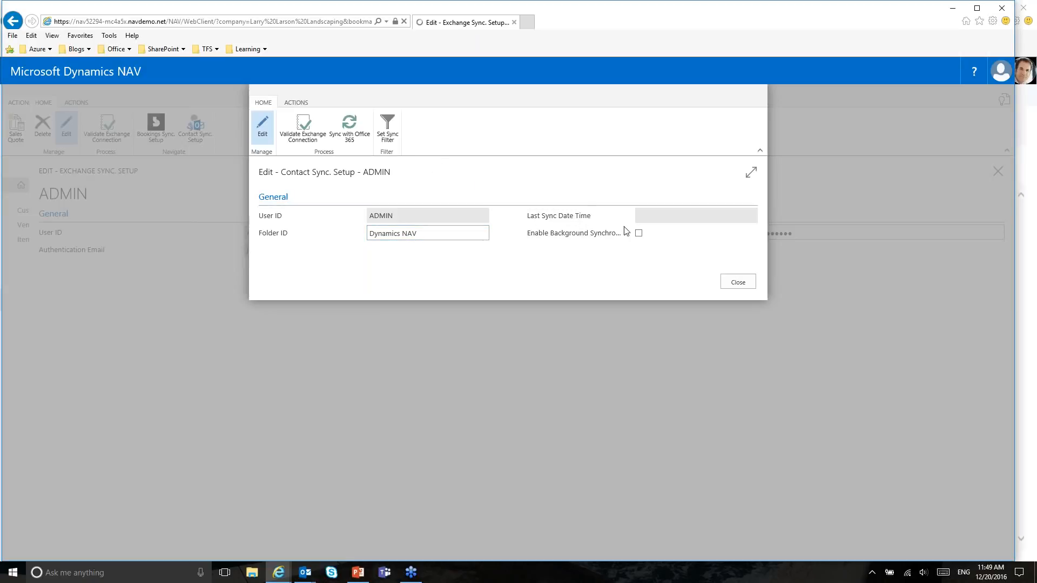
left_click(640, 235)
left_click(639, 235)
Step: Close Contact Sync. Setup, then review the Bookings sync of customers and services via CUST000002 and ITEM000003 templates
left_click(744, 281)
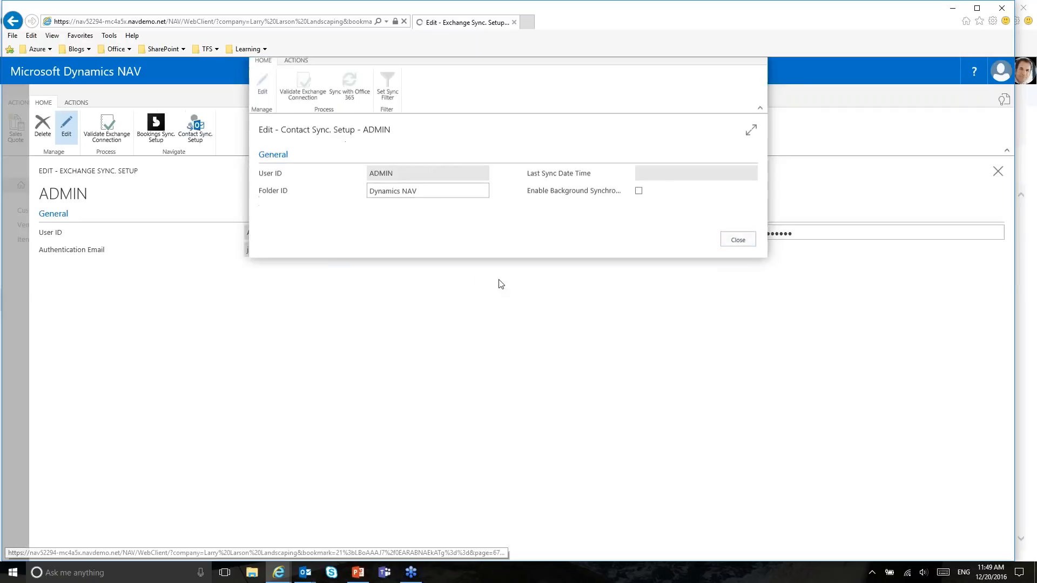
left_click(163, 126)
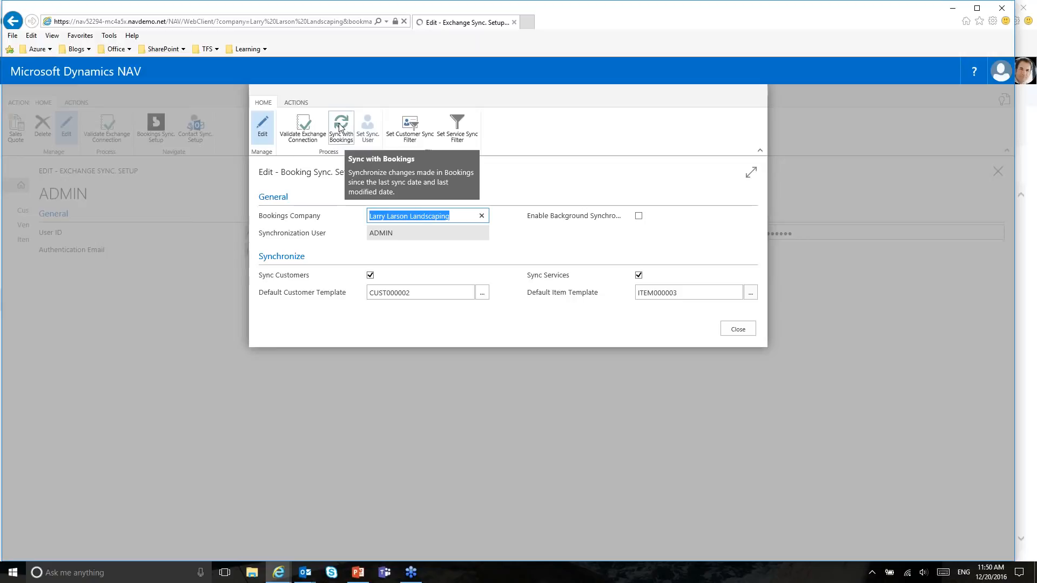
left_click(737, 330)
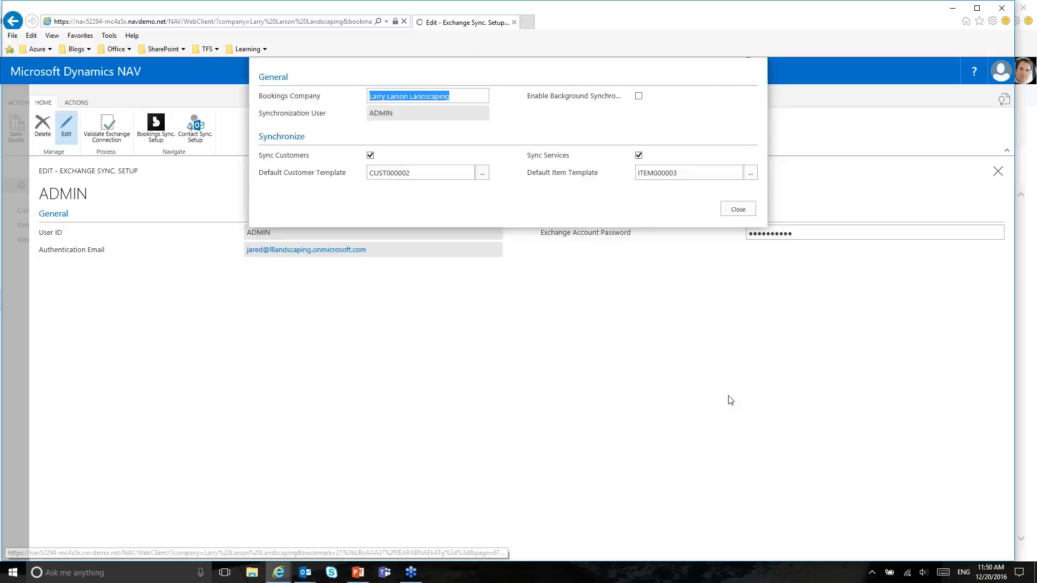
Step: Close Exchange Sync. Setup and show PowerPoint slide 18 on Dynamics Excel add-in support as a slide show
left_click(998, 171)
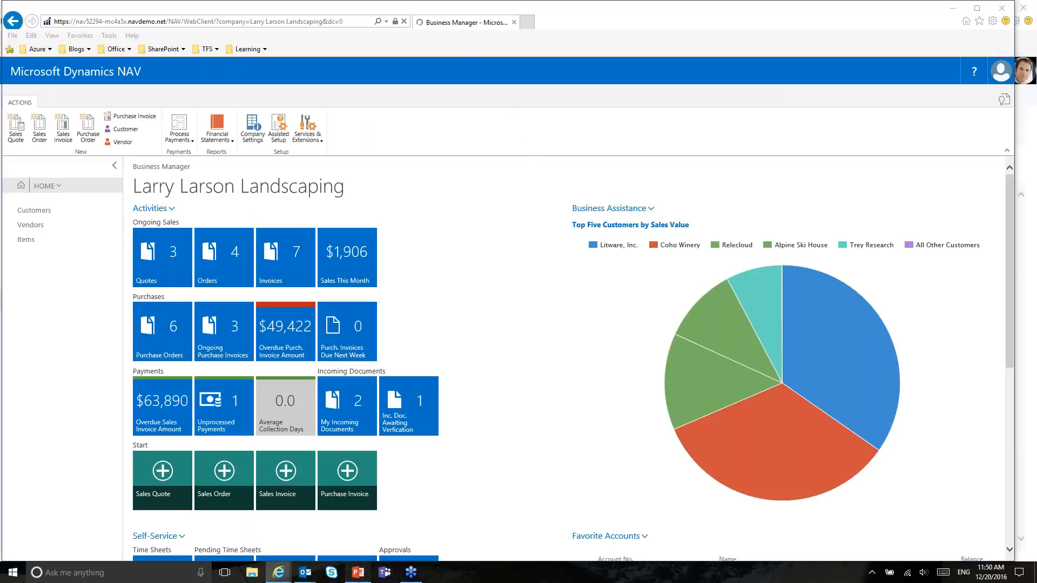
left_click(357, 572)
scroll(152, 378, "down", 5)
left_click(124, 356)
left_click(916, 555)
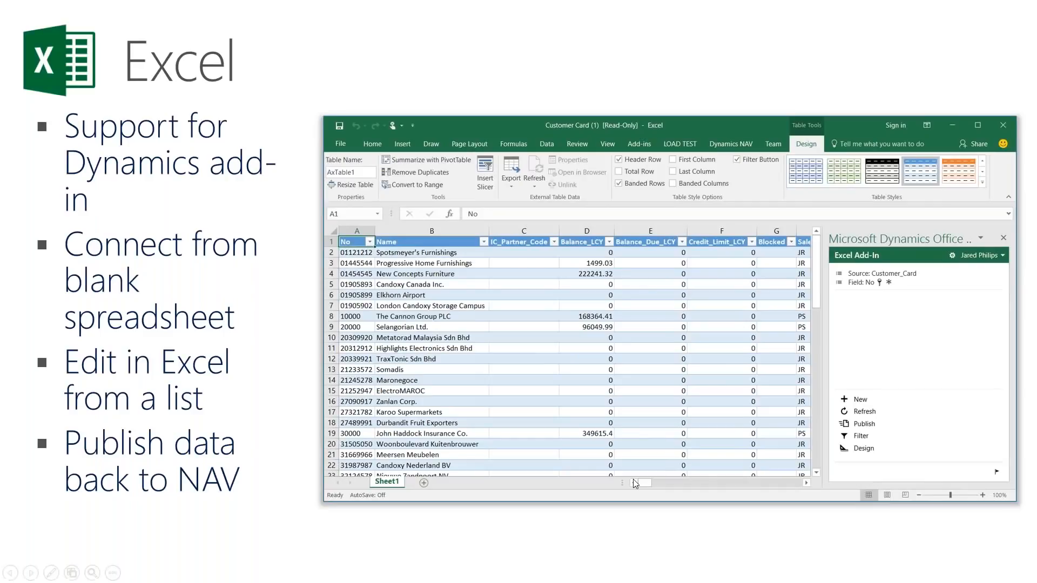
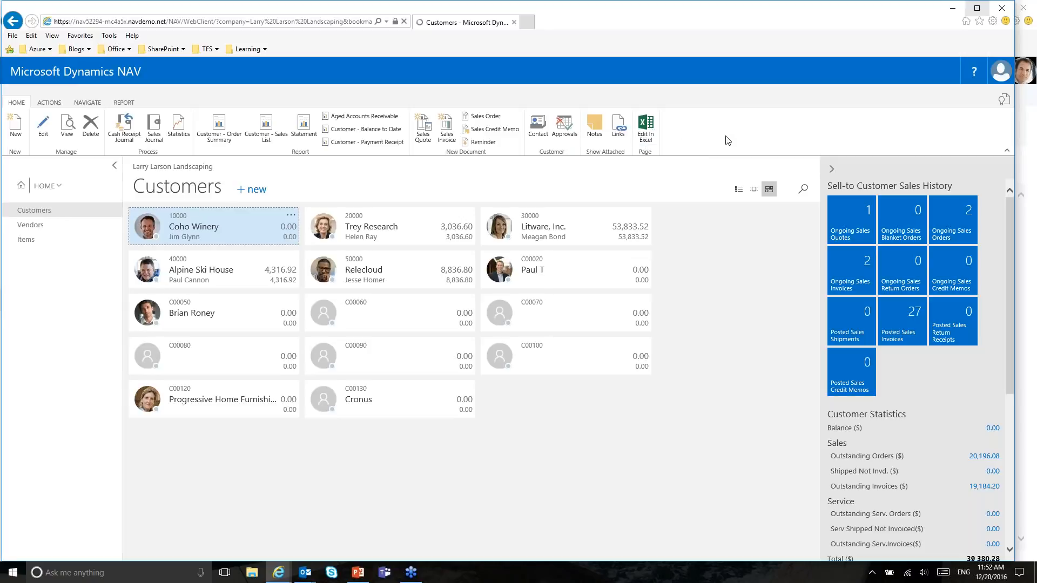
Step: Export the NAV customer list with Edit In Excel and open the downloaded Customer Card workbook
left_click(645, 136)
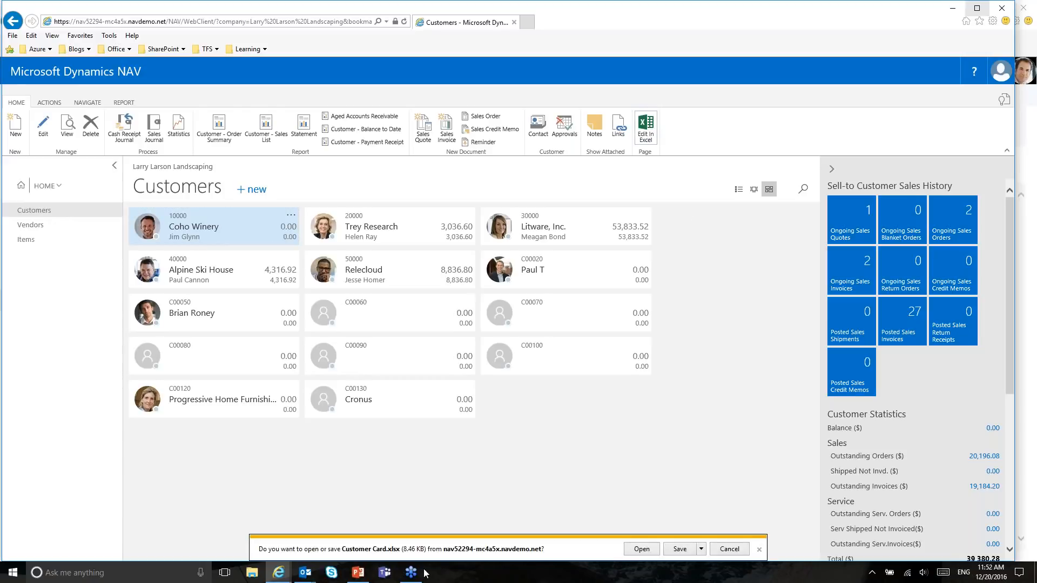
left_click(641, 550)
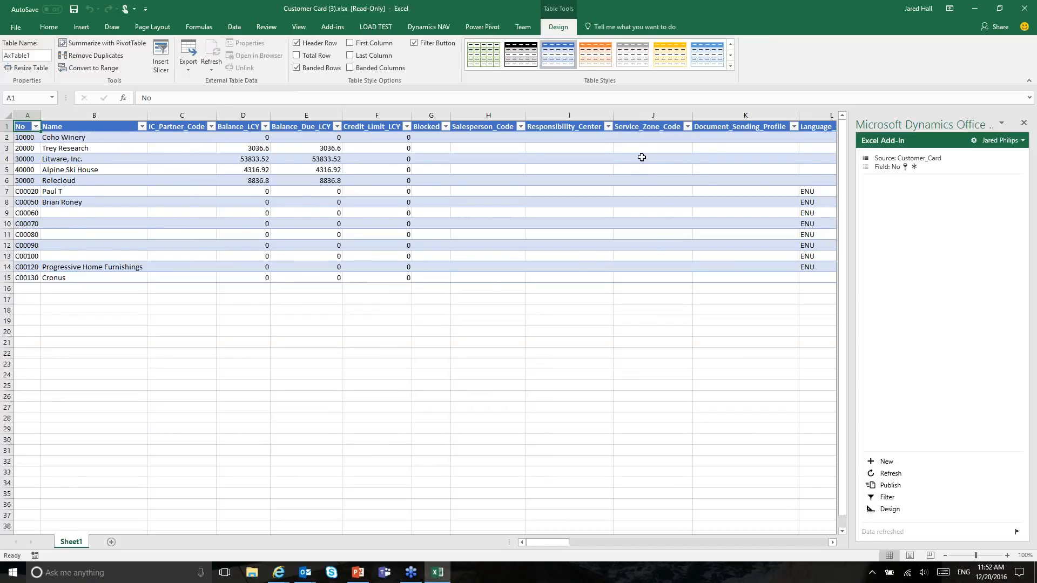
left_click(28, 137)
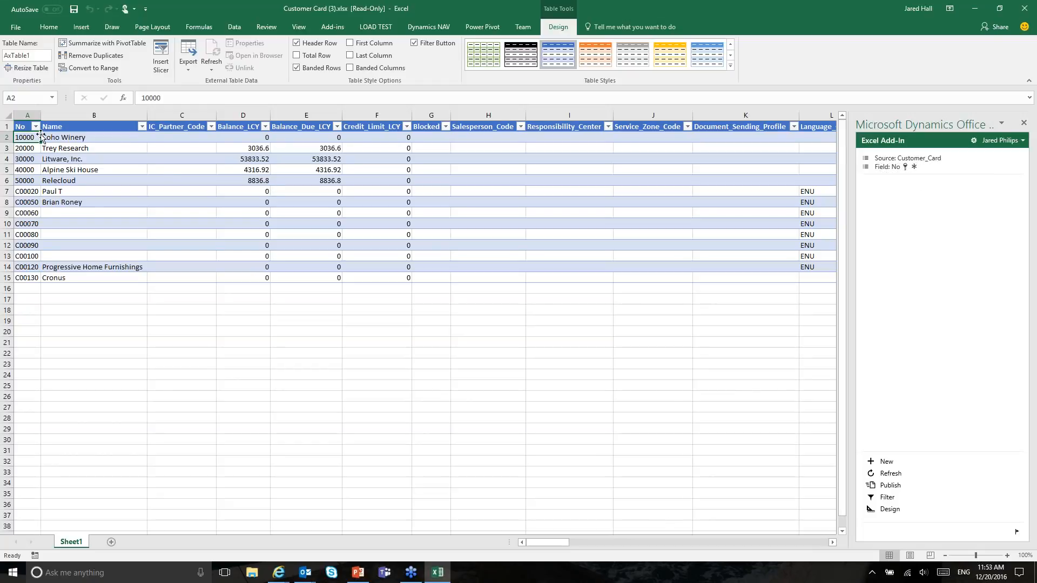
key("Right")
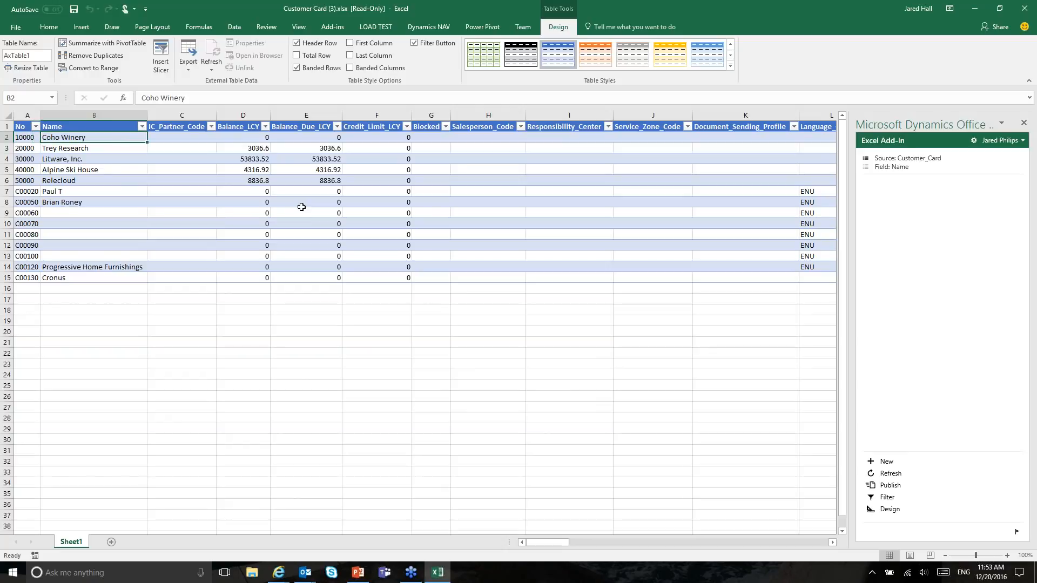
key("Right")
key("Right")
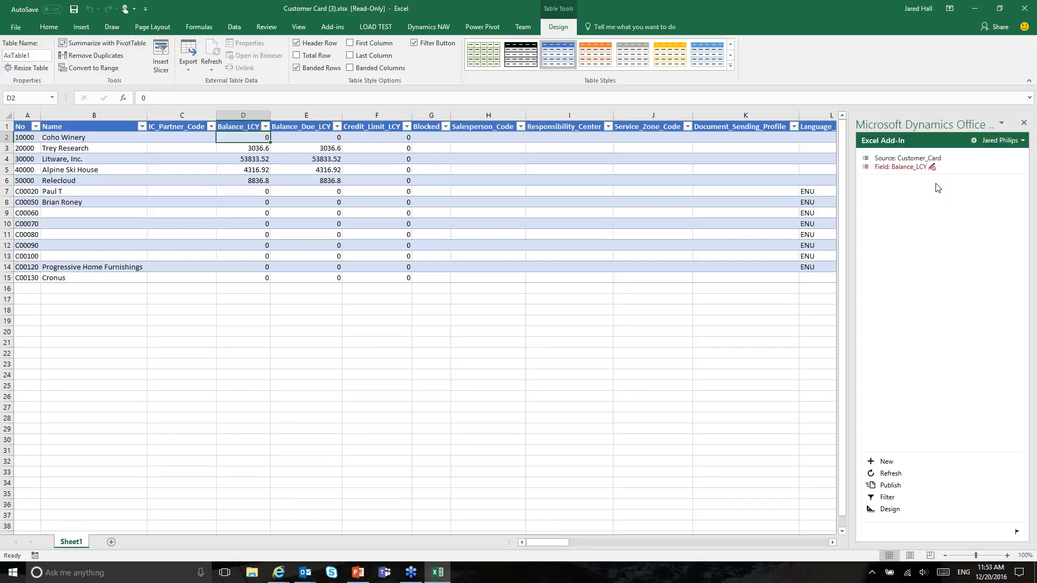
key("Right")
key("Right")
key("Right")
key("Right")
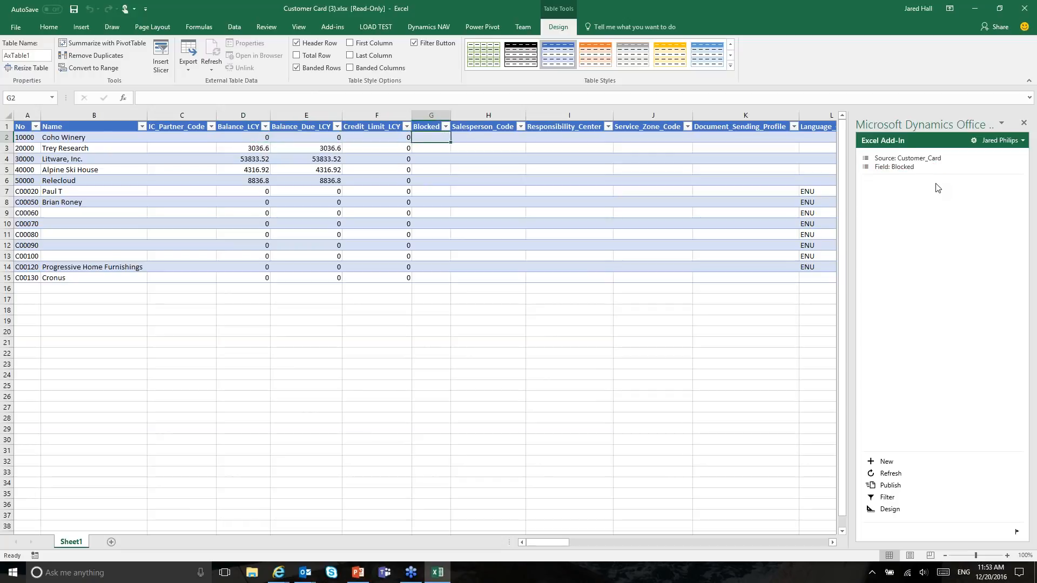
key("Right")
key("Right")
key("Right")
key("Right")
key("Right")
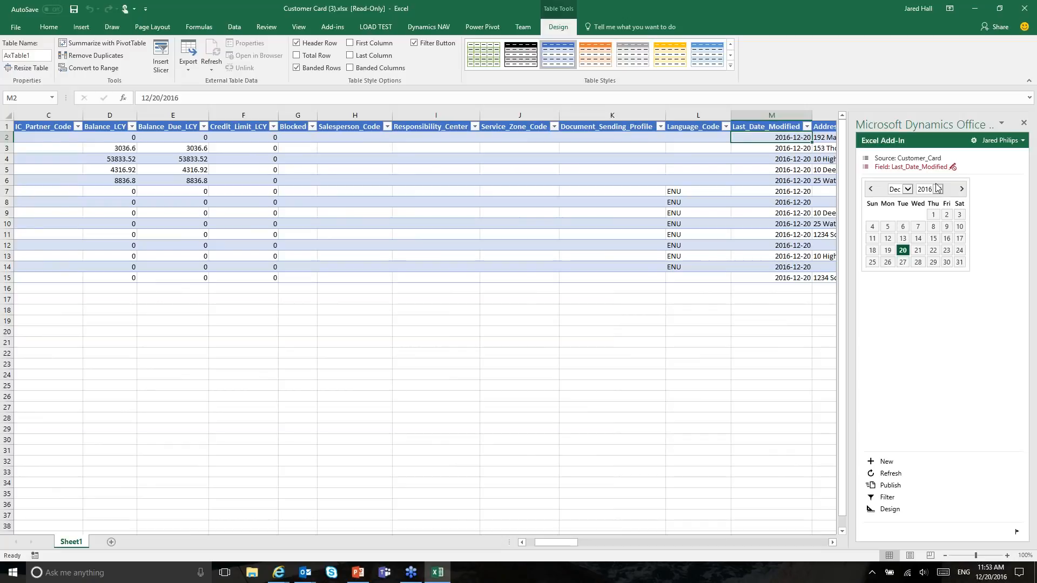
key("Right")
key("Right")
key("Right")
key("Right")
key("Right")
key("Right")
key("Right")
key("Right")
key("Right")
key("Right")
key("Right")
key("Right")
key("Right")
key("Right")
key("Right")
key("Right")
key("Right")
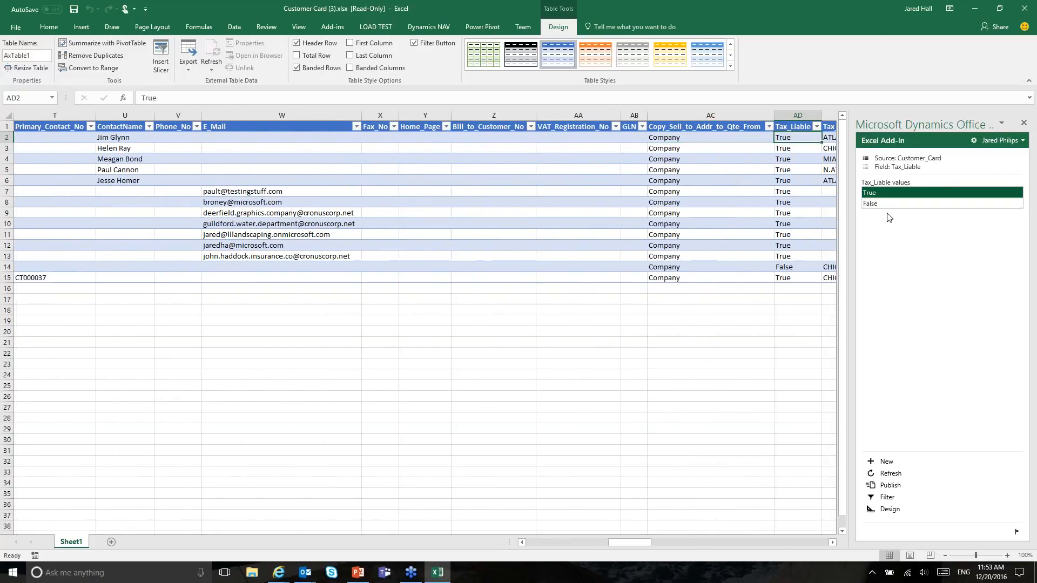
key("Right")
key("Right")
key("Right")
key("Right")
key("Right")
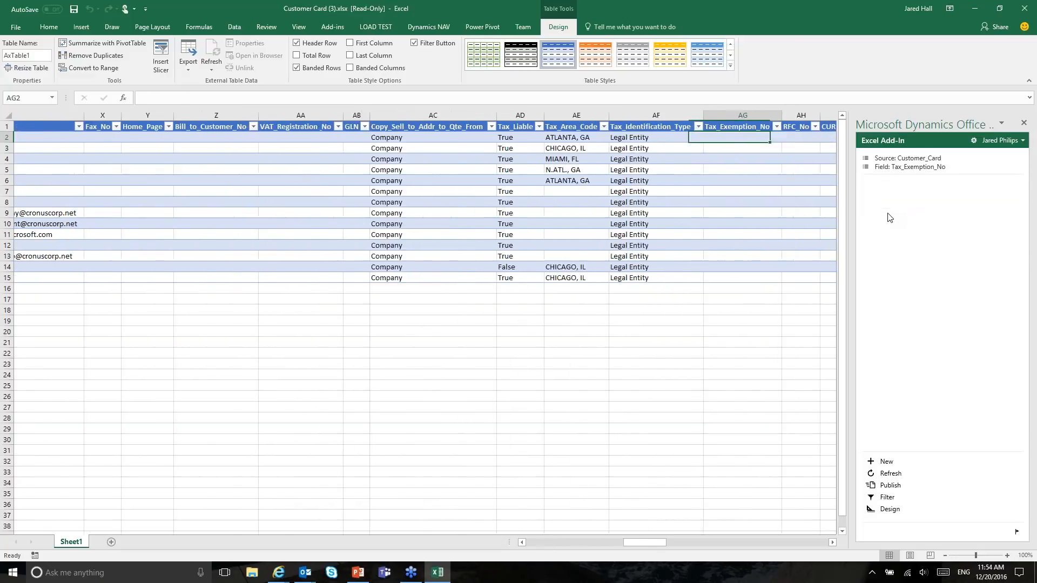
key("Right")
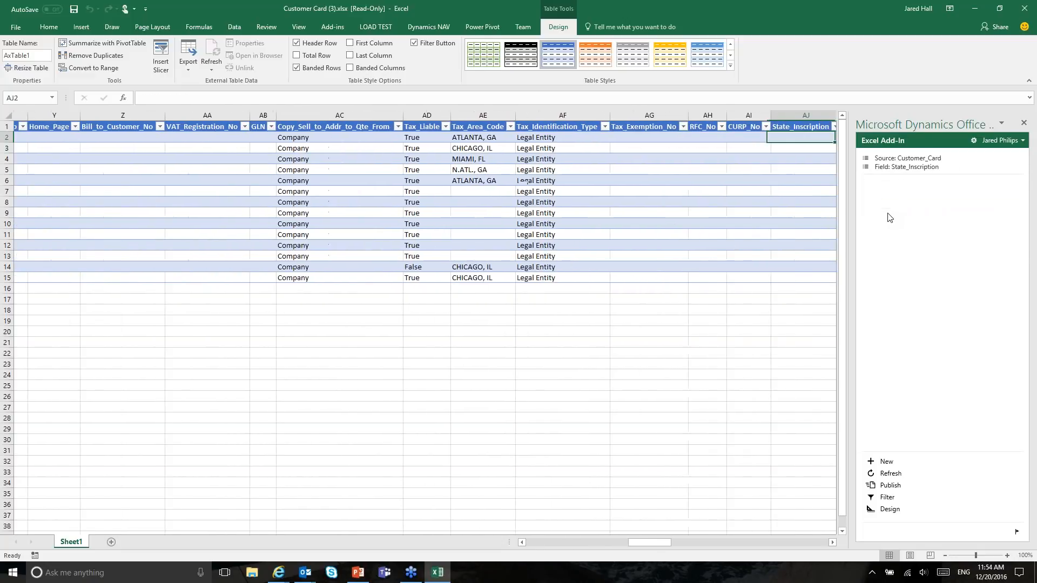
key("Left")
key("Left")
key("Left")
key("Left")
key("Left")
key("Left")
key("Left")
key("Left")
key("Left")
key("Left")
key("Left")
key("Left")
key("Left")
key("Left")
key("Left")
key("Left")
key("Left")
key("Left")
key("Left")
key("Left")
key("Left")
key("Left")
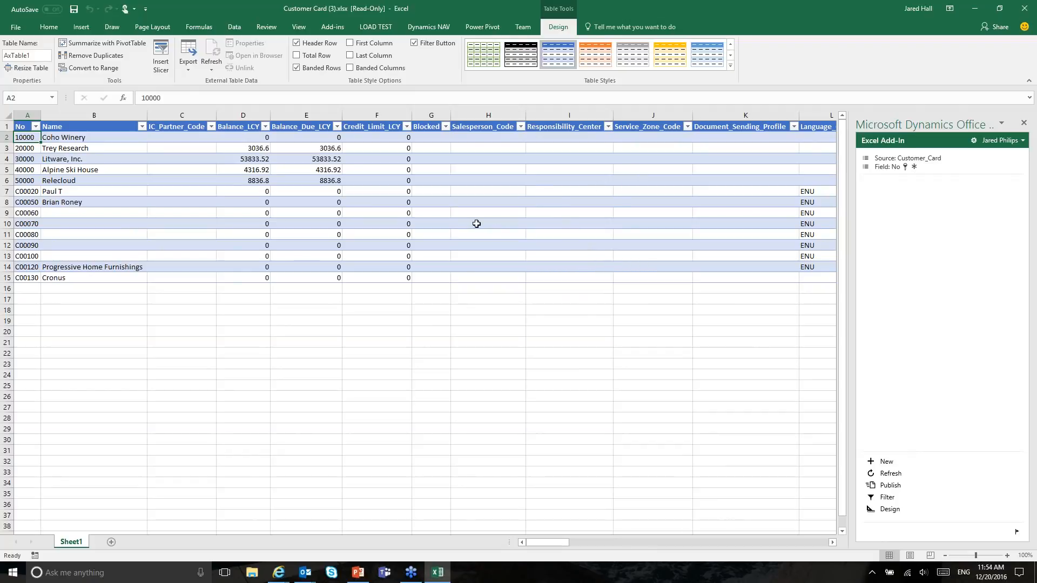
Step: Enter salesperson code AB for Coho Winery and publish the change to NAV
left_click(480, 136)
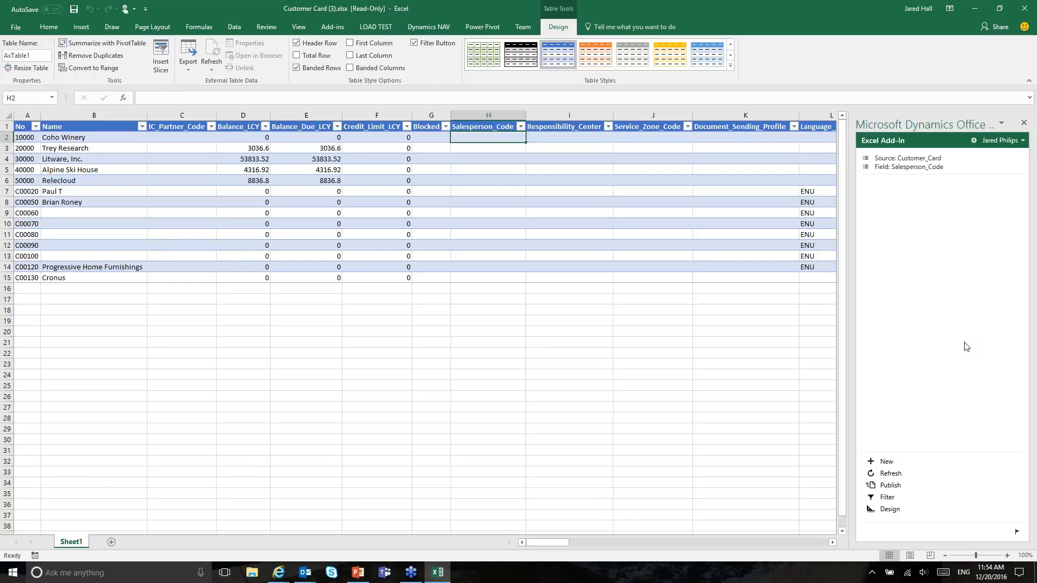
type("AB")
key("Return")
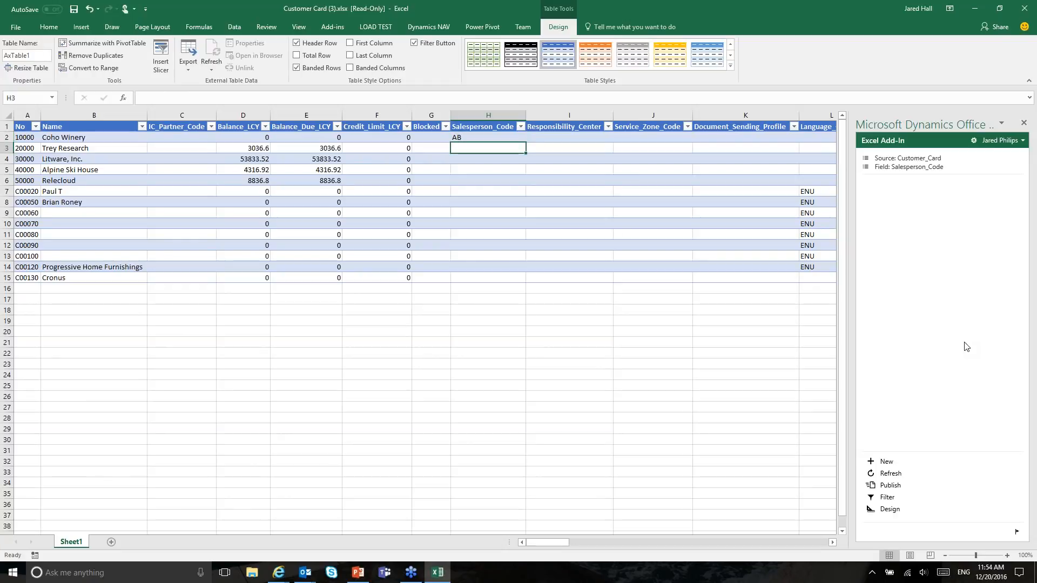
left_click(889, 485)
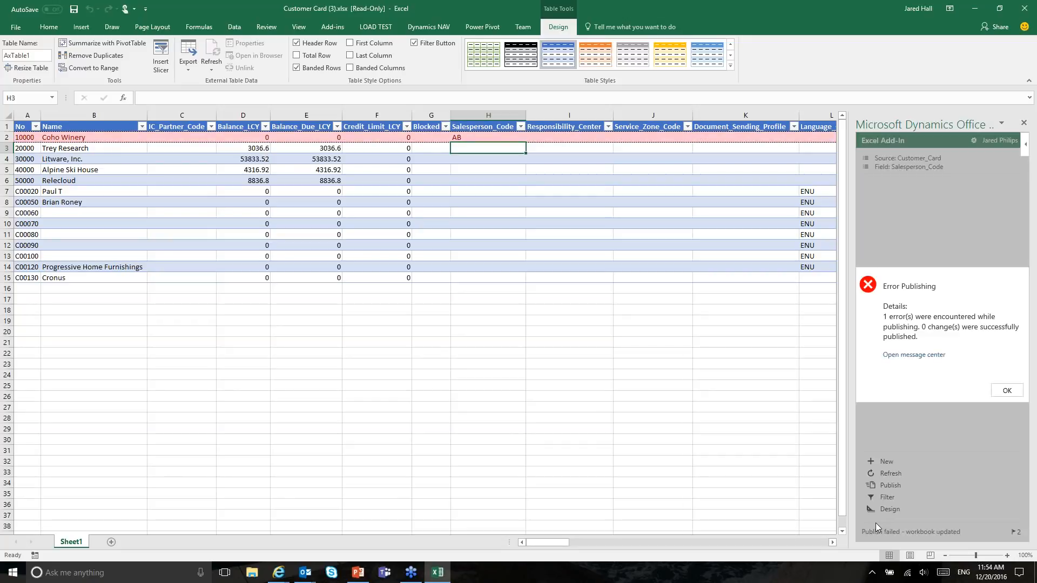
Step: Read the publishing error saying AB isn't found in the Salesperson/Purchaser table
left_click(924, 355)
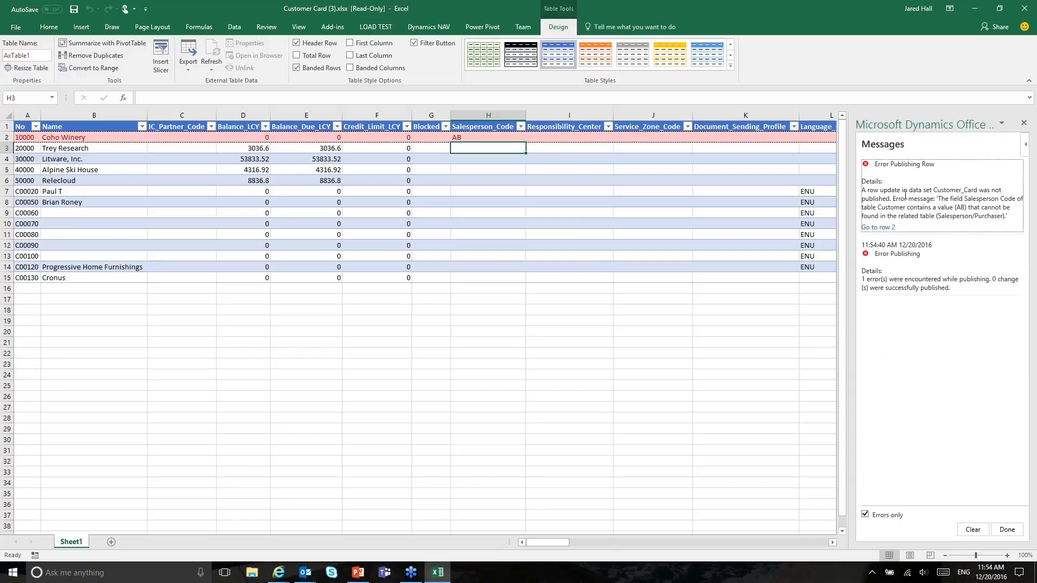
left_click_drag(864, 193, 1003, 216)
left_click(951, 211)
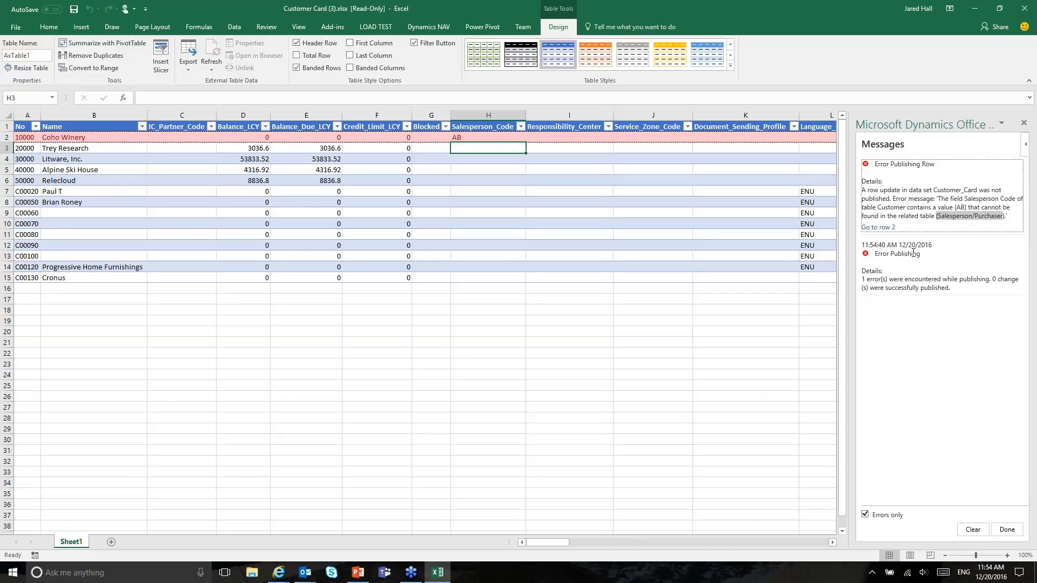
Step: Clear the error messages and re-enter salesperson code PS for Coho Winery
left_click(975, 531)
left_click(1006, 529)
left_click(473, 136)
type("Ps")
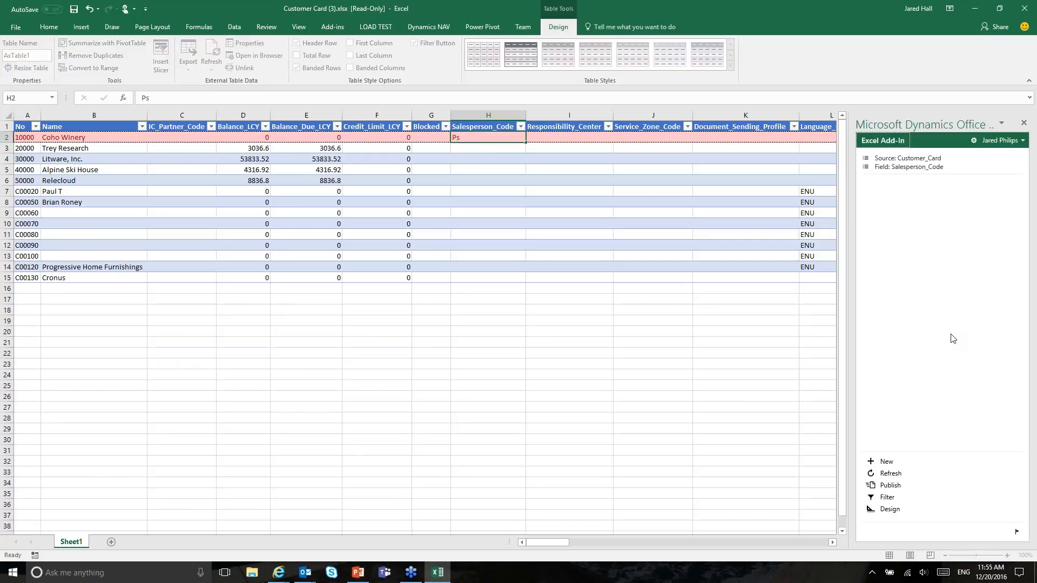
key("Return")
key("Up")
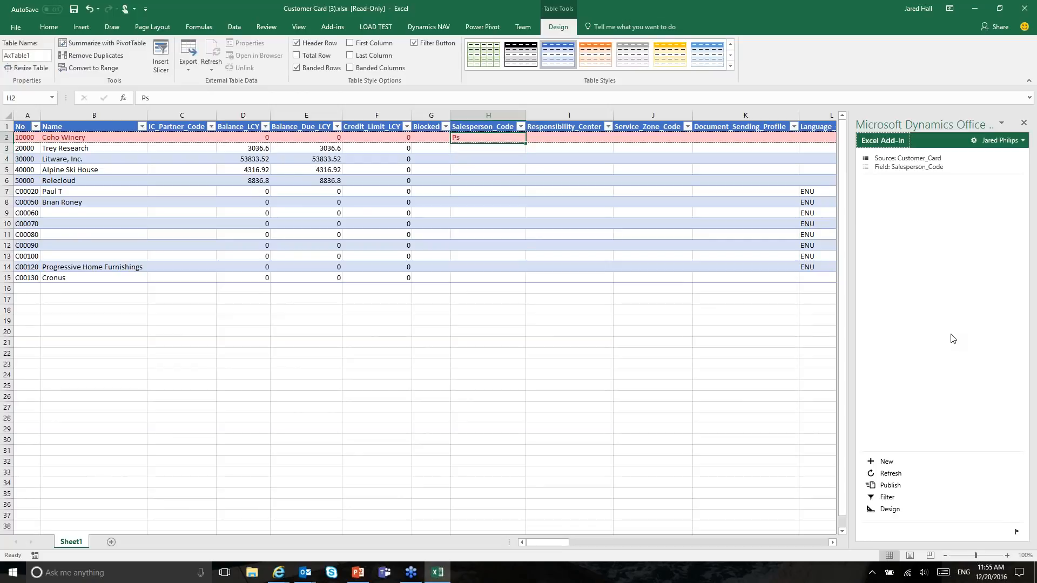
type("ps")
key("Return")
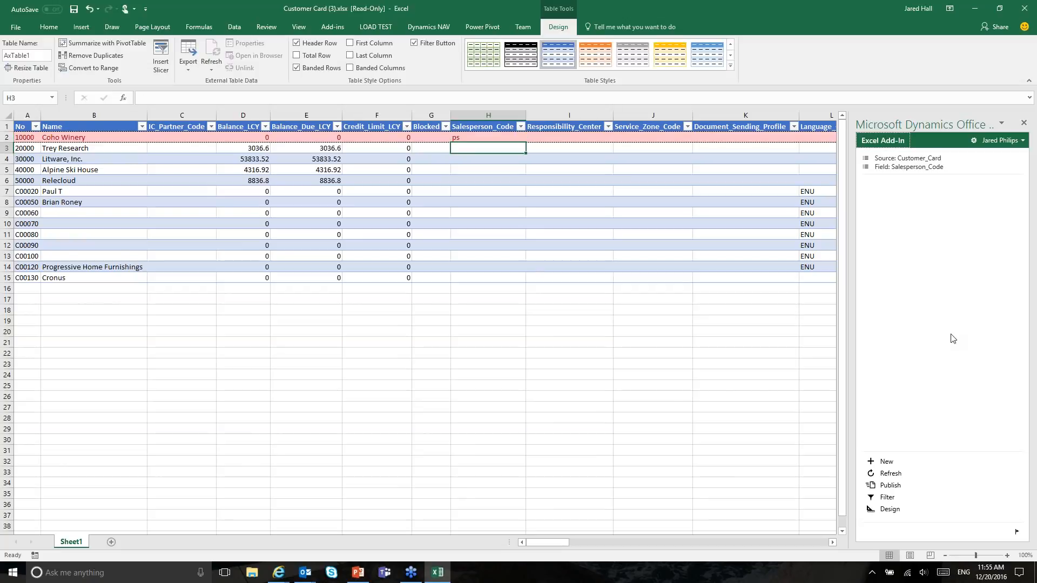
type("'")
key("BackSpace")
type("ps")
key("BackSpace")
key("BackSpace")
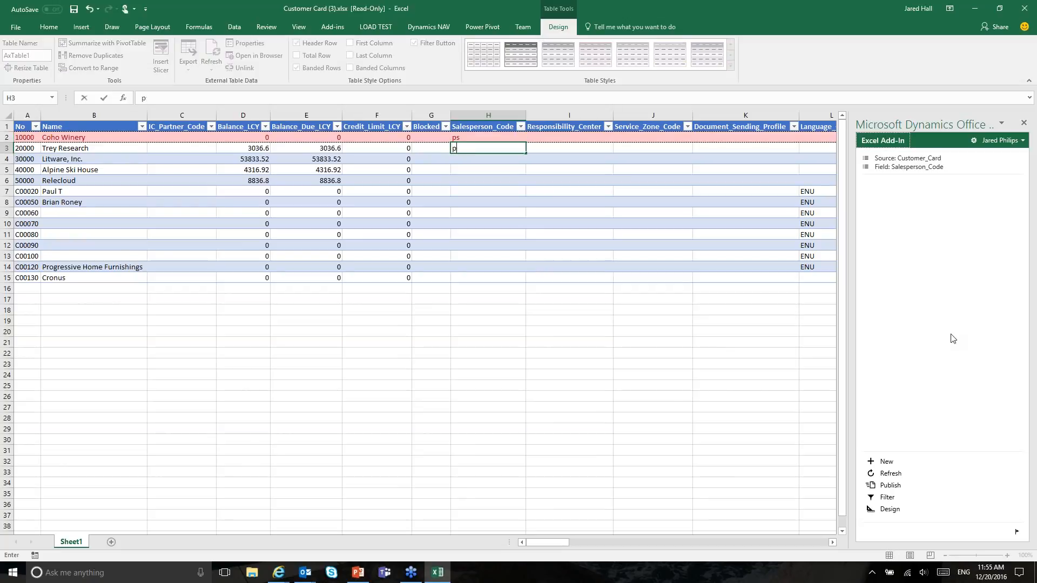
key("Up")
key("BackSpace")
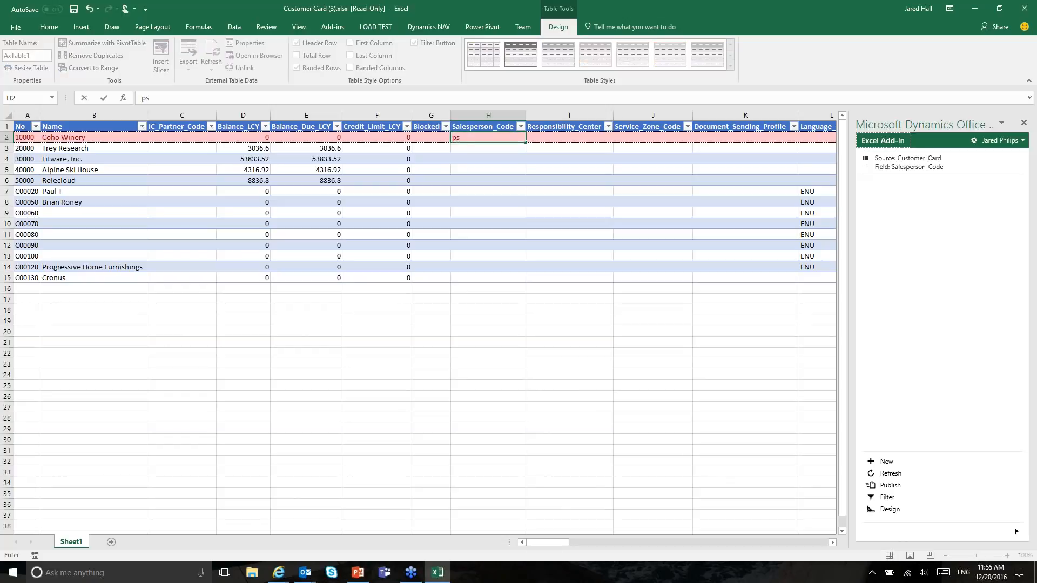
type("PS")
key("Return")
Step: Enter PS for Trey Research and Litware, fill it down to all customers, and publish
type("PS")
key("Return")
type("PS")
key("Return")
left_click(508, 160)
left_click_drag(525, 164, 516, 281)
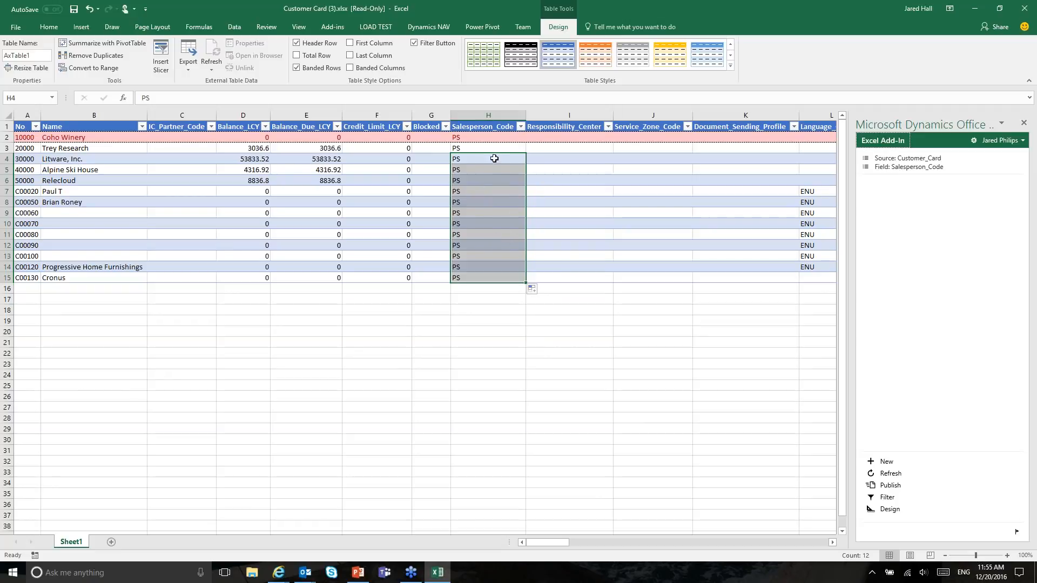
key("Up")
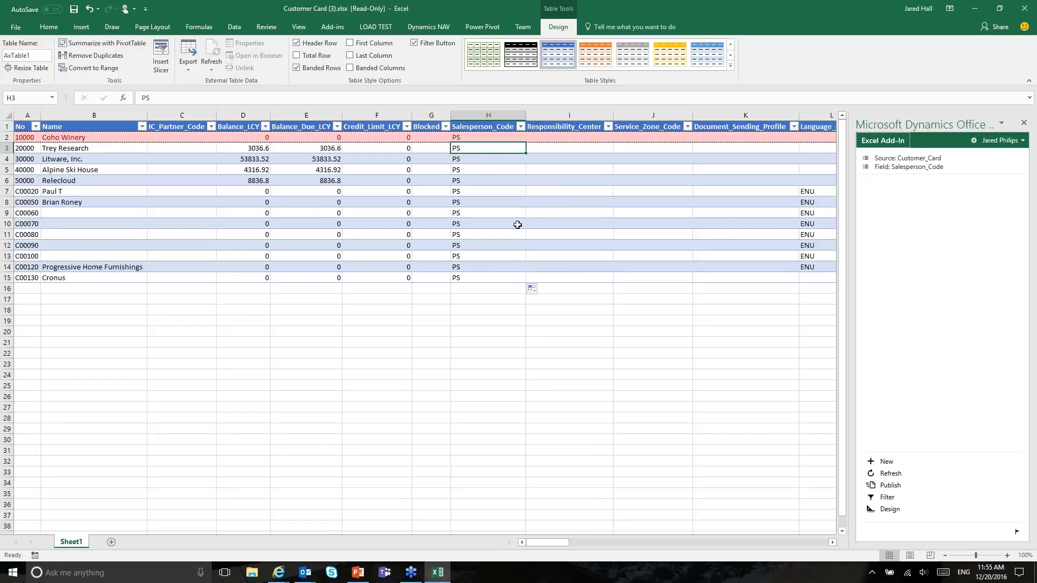
left_click(908, 486)
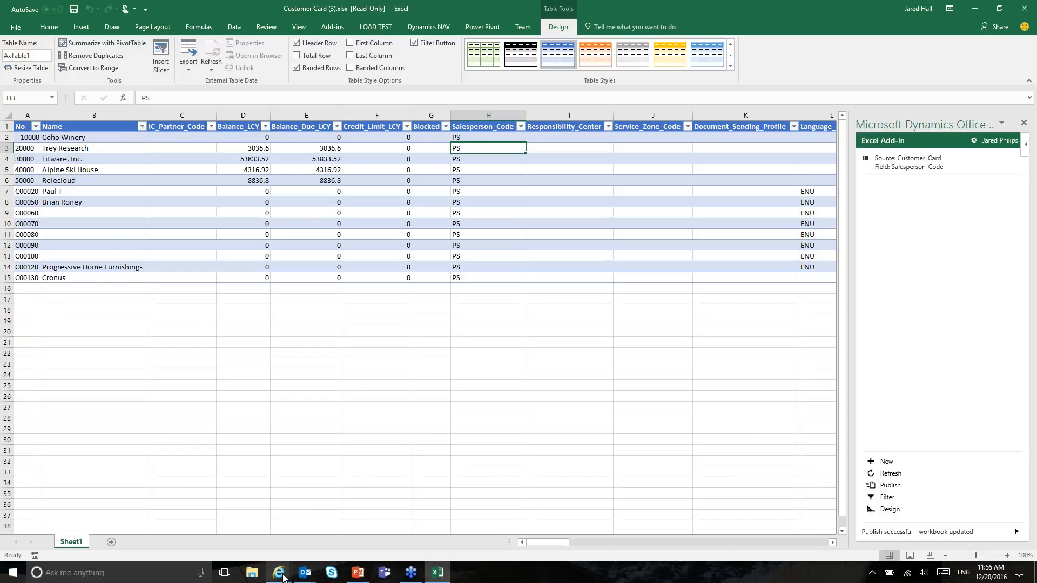
Step: Open Coho Winery's customer card in NAV and confirm its Salesperson Code reads PS
mouse_move(279, 573)
left_click(169, 520)
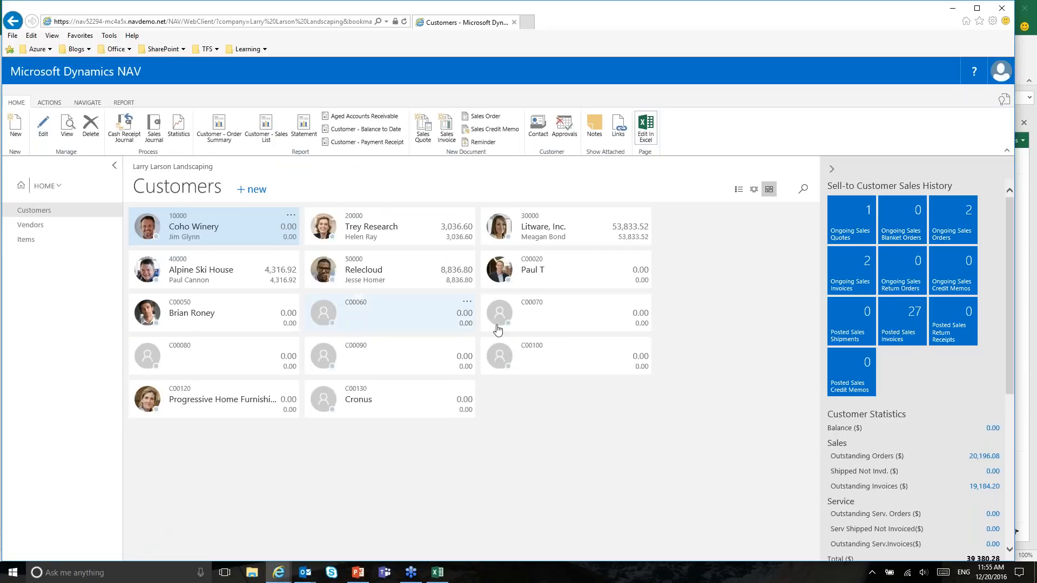
left_click(232, 227)
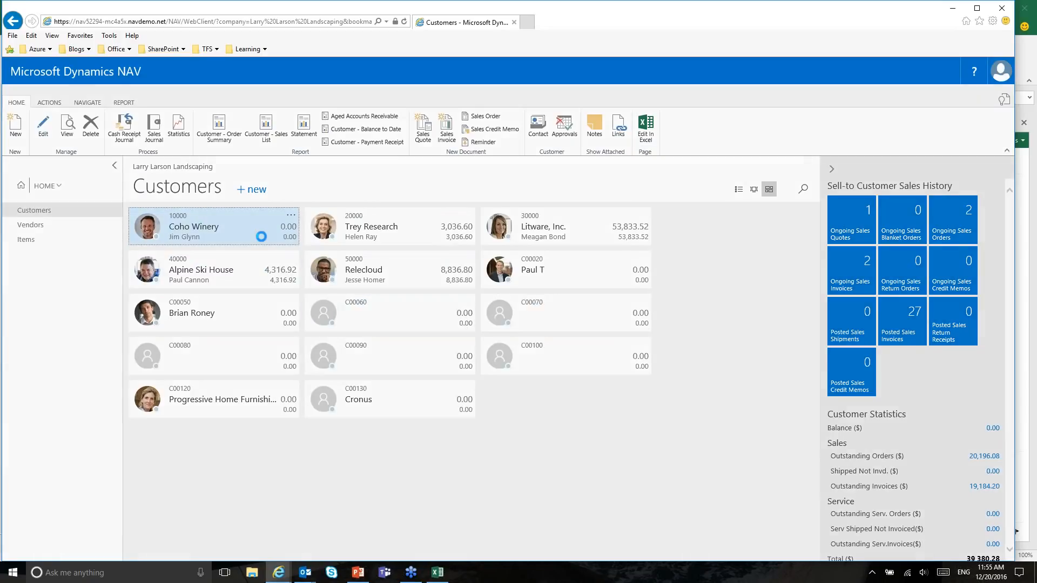
left_click(213, 234)
left_click(204, 355)
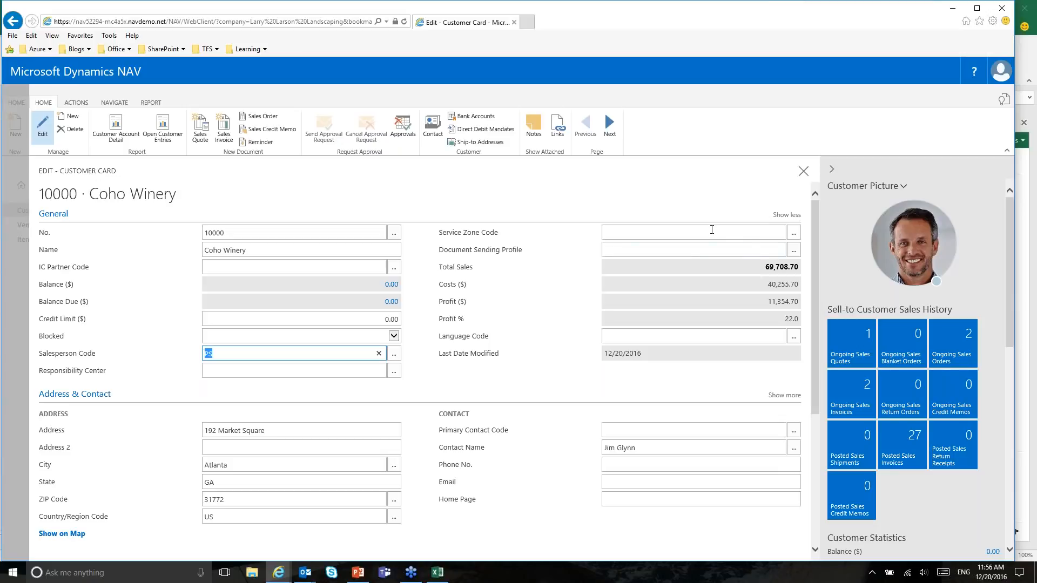
left_click(653, 186)
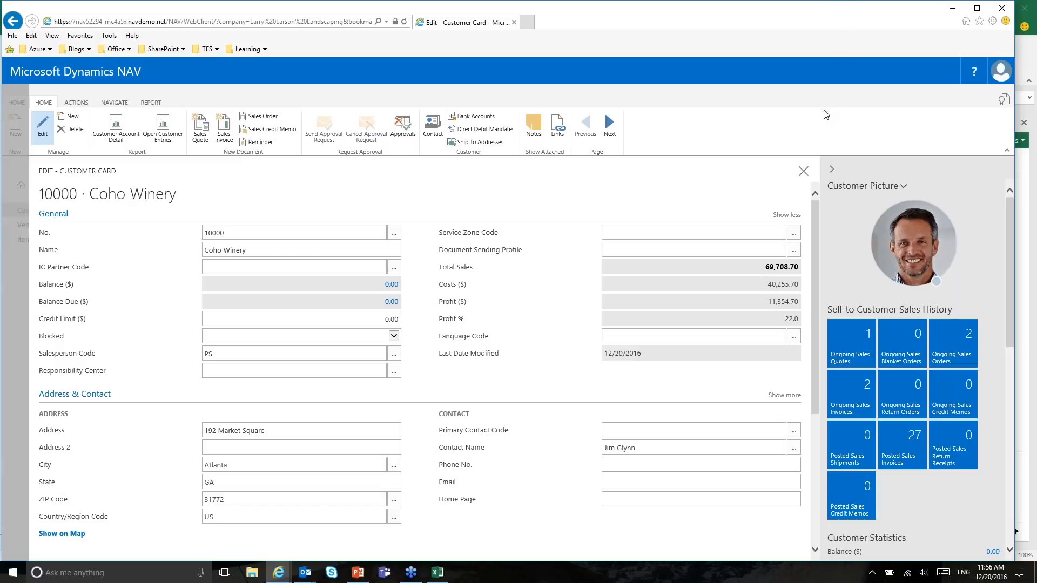
Step: Close Coho Winery's Edit - Customer Card to return to the Customers list
left_click(803, 172)
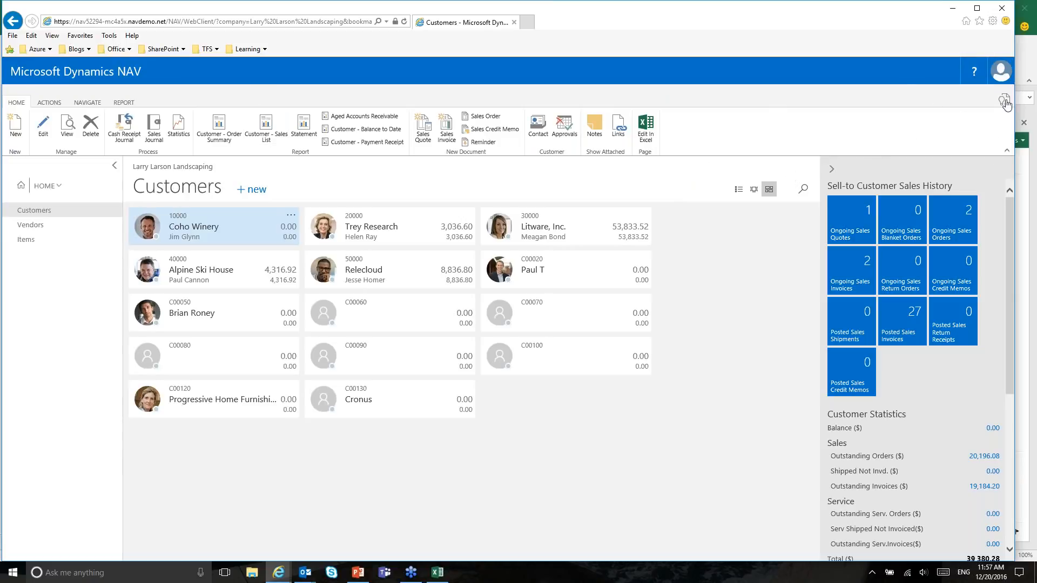
Step: Launch the Set up reporting wizard from Assisted Setup and keep Page as the data source type
key("ctrl+F3")
type("ASSISTED")
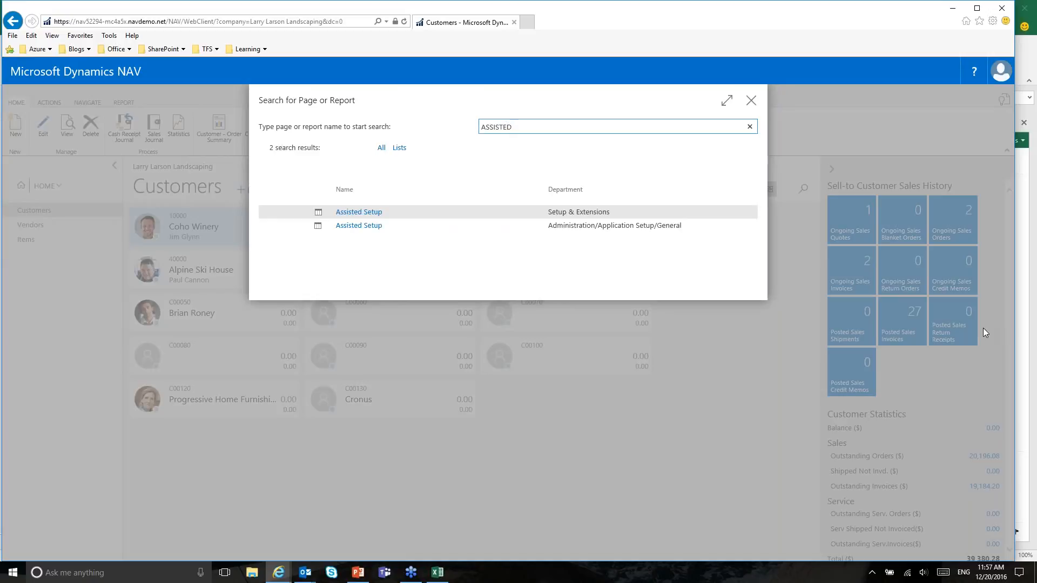
key("Return")
left_click(121, 303)
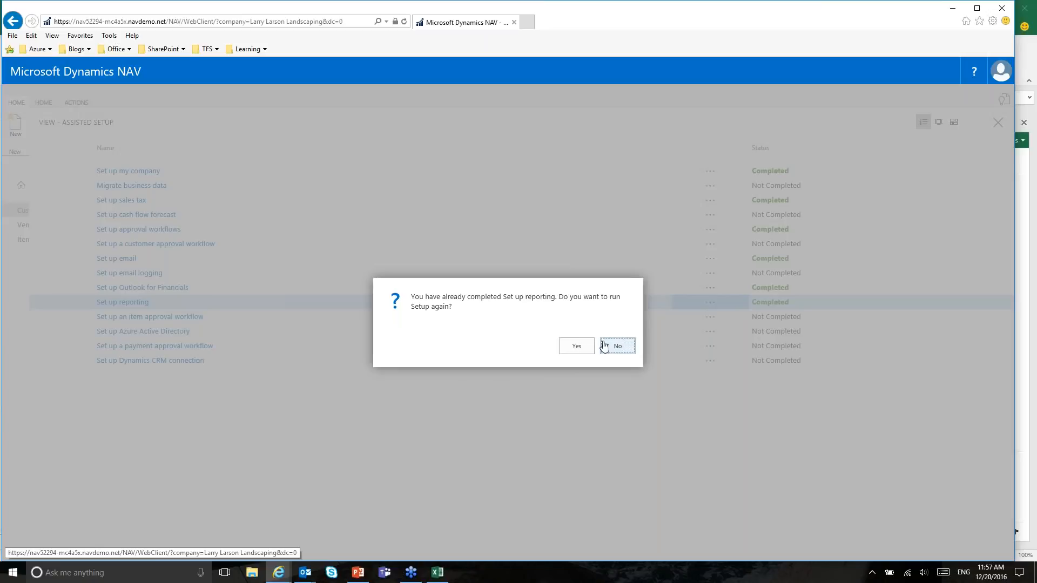
left_click(577, 346)
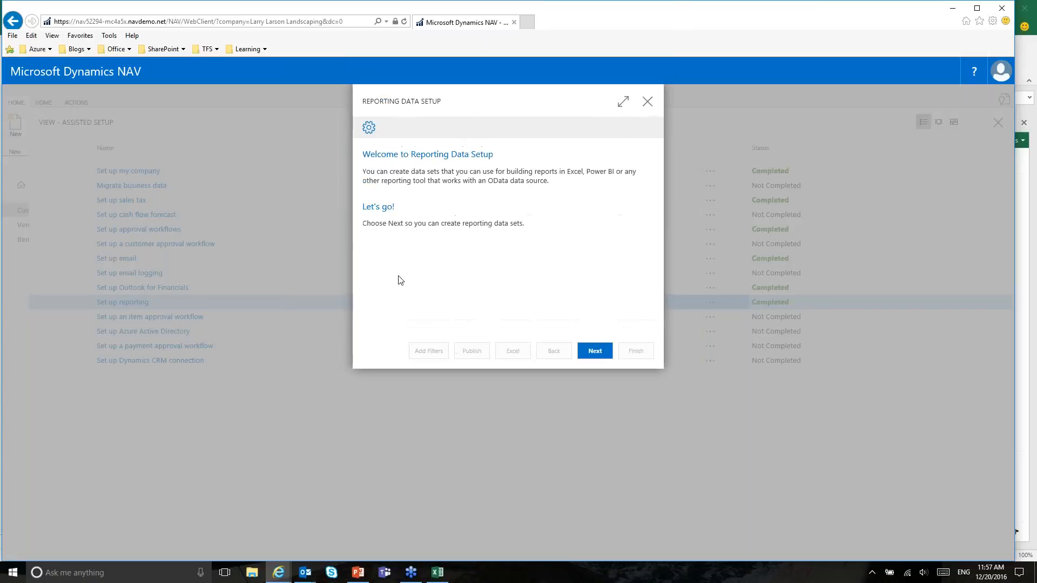
left_click(595, 351)
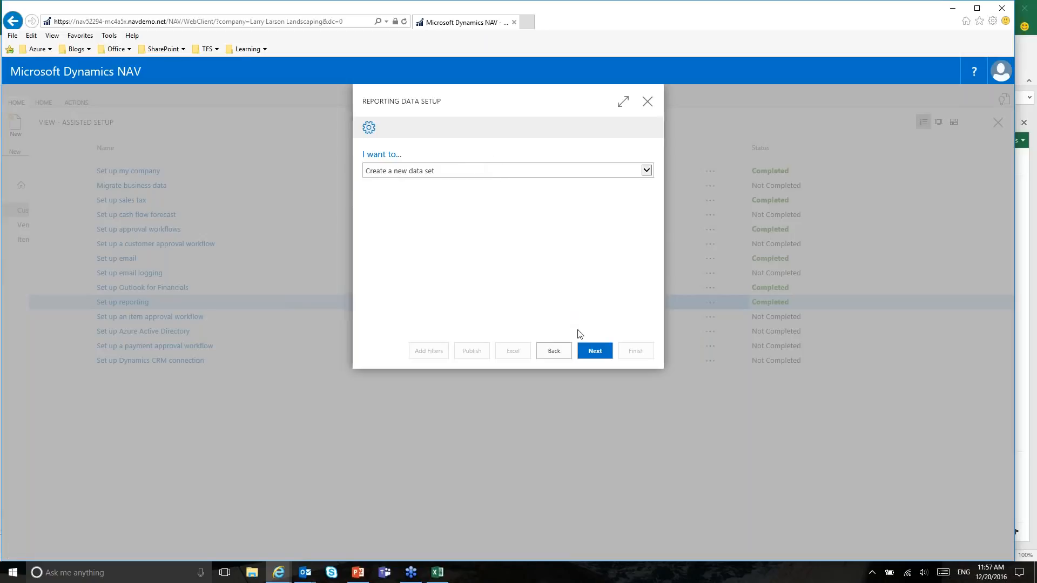
left_click(592, 352)
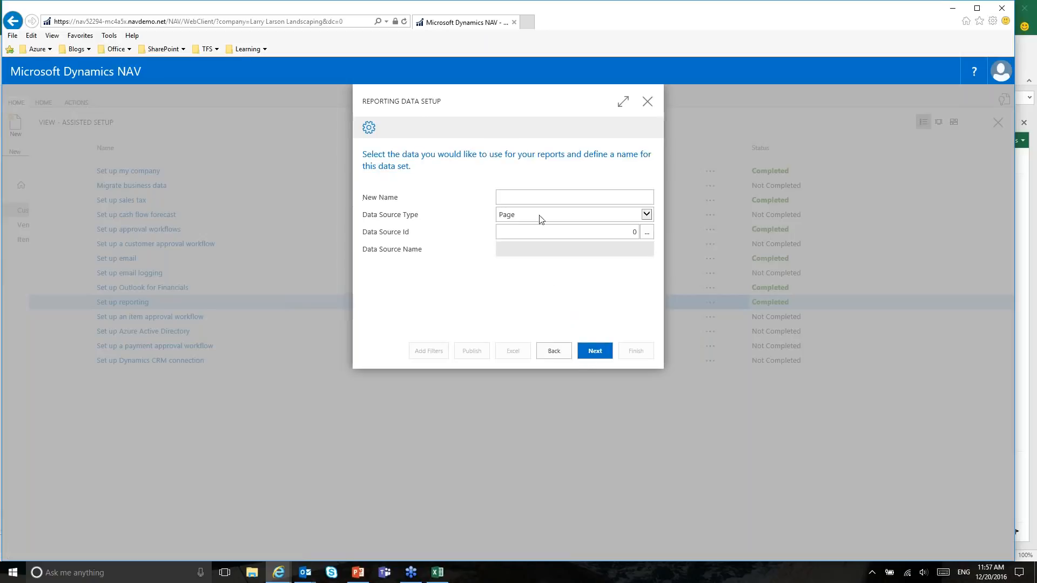
left_click(642, 219)
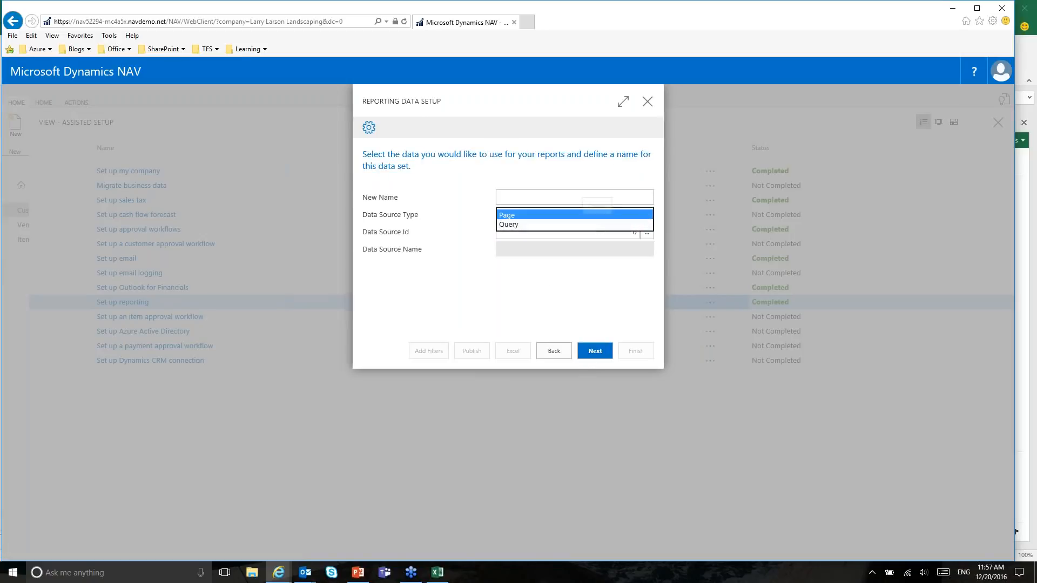
left_click(601, 171)
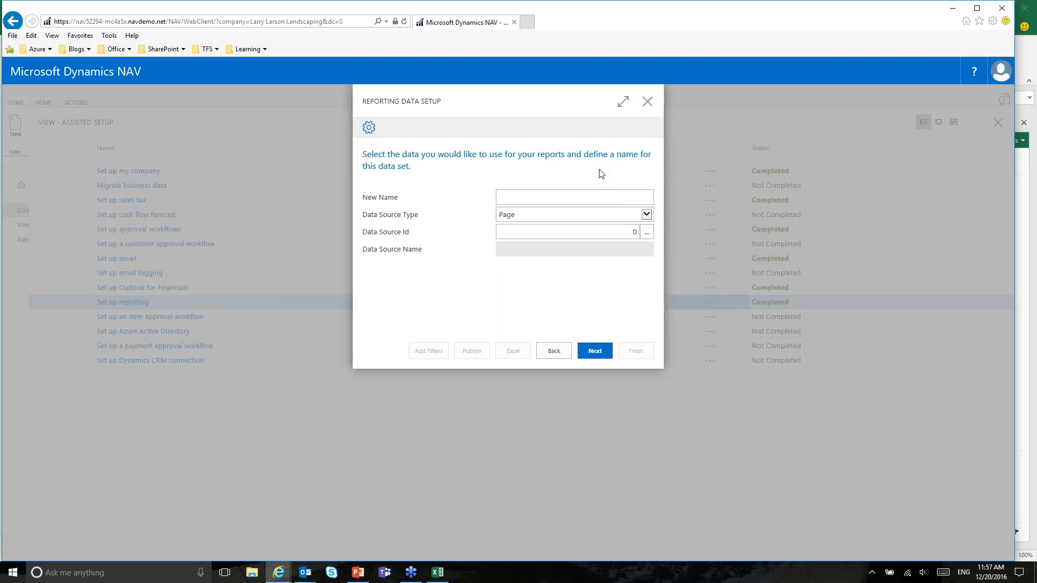
Step: Name the data set 'Chart of Accounts' and select page 16 Chart of Accounts as its source
left_click(636, 197)
type("Account")
left_click(603, 214)
left_click_drag(562, 211, 481, 215)
type("Chart of Accounts")
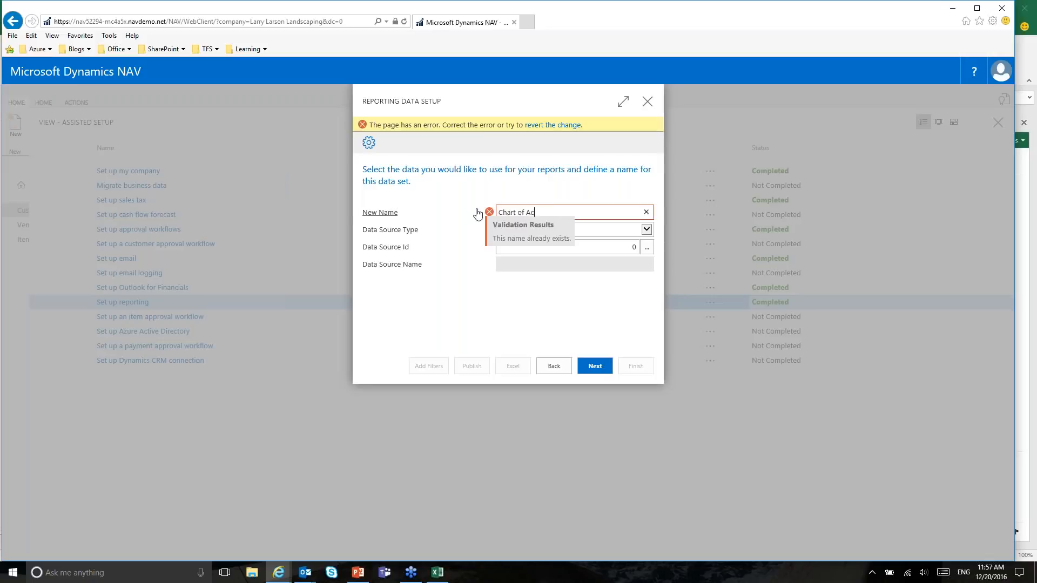
key("Tab")
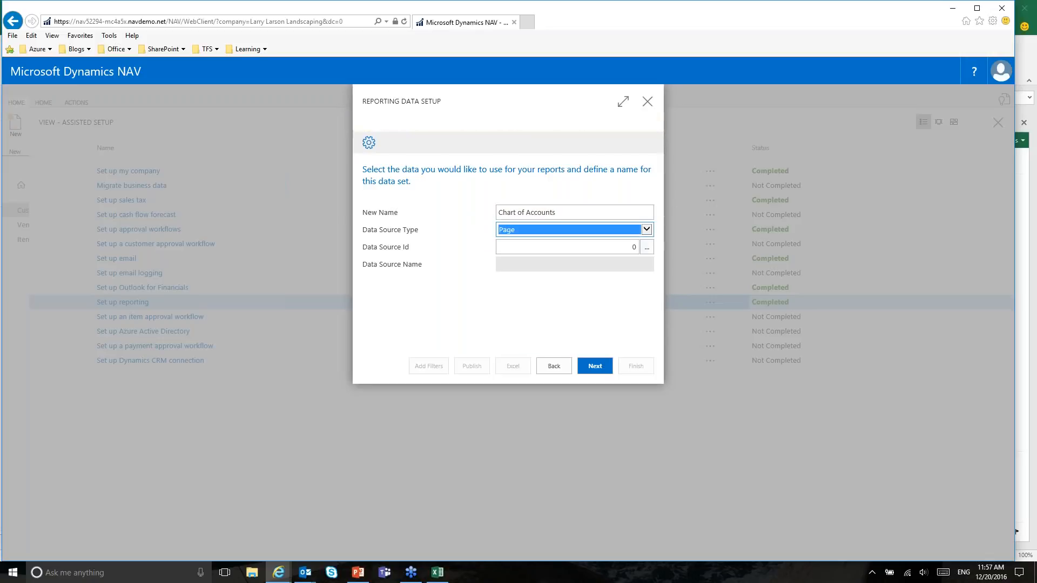
left_click(647, 235)
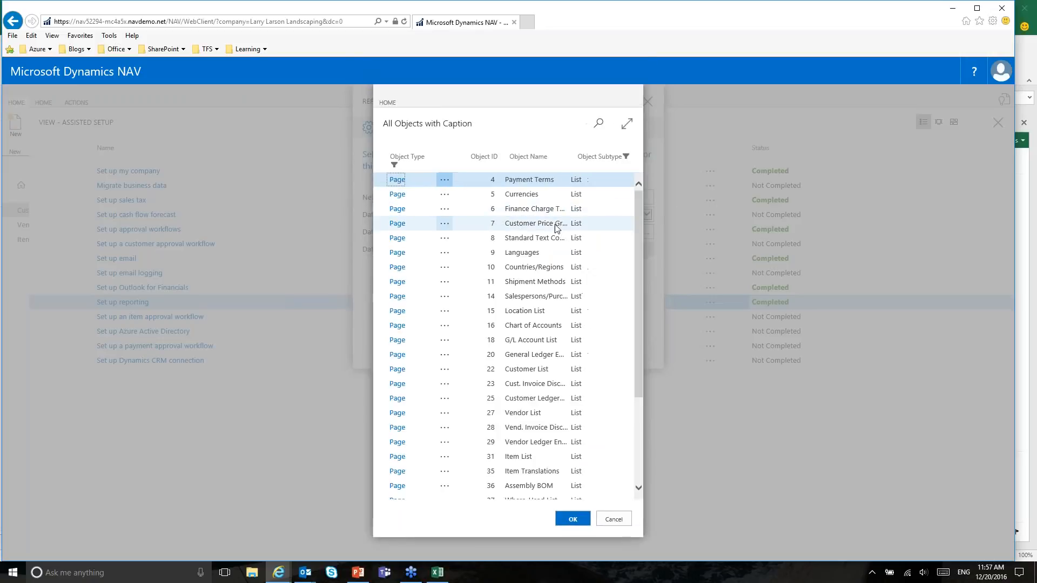
left_click(600, 127)
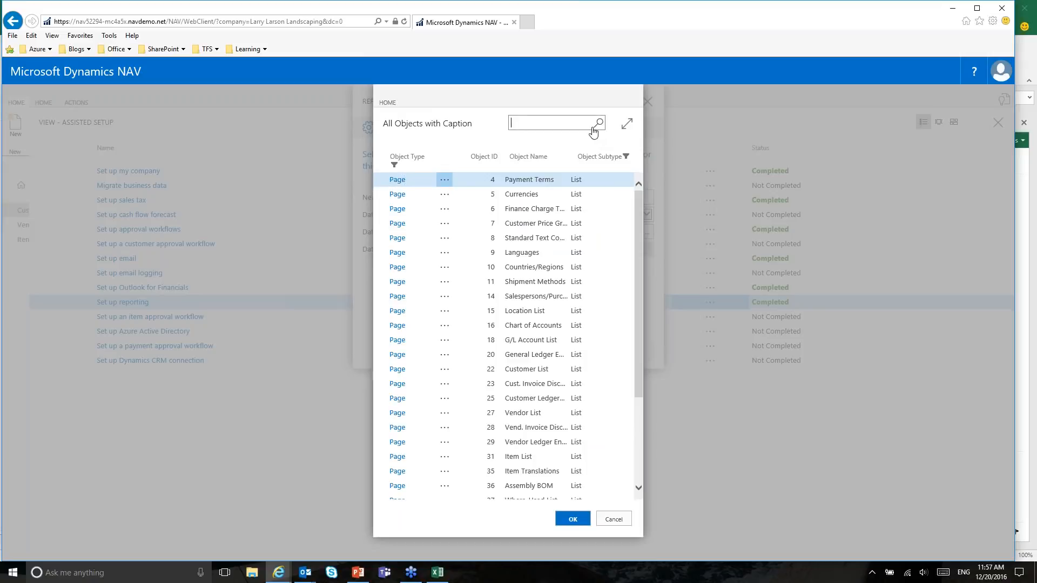
type("chart of accounts")
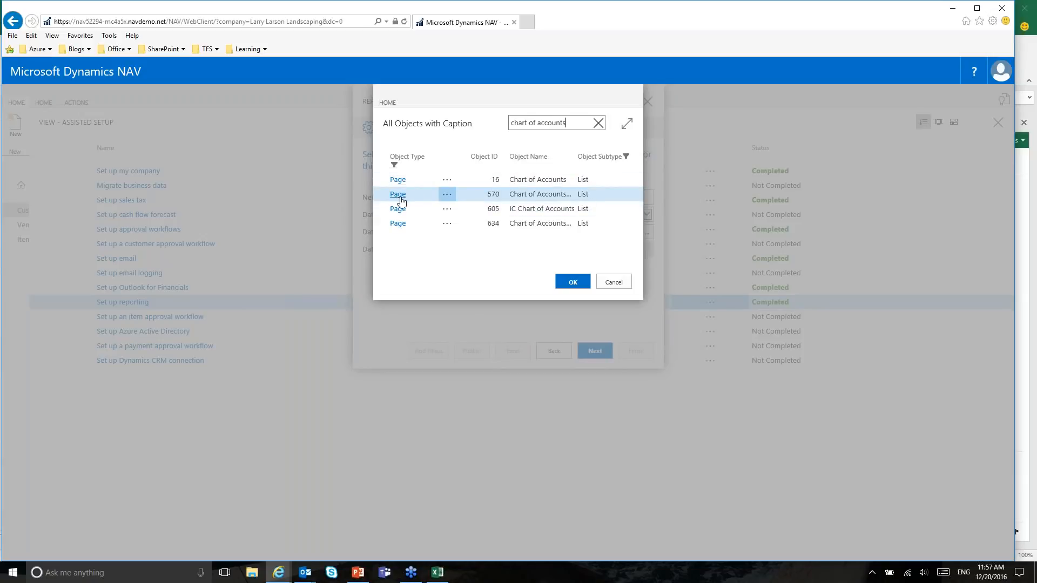
left_click(398, 179)
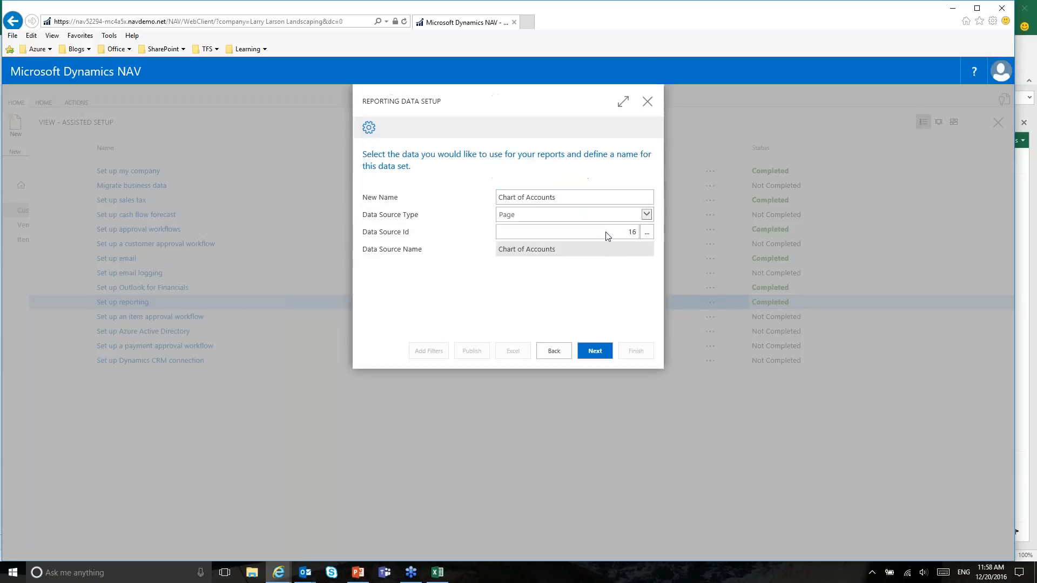
Step: Advance to the Chart of Accounts field list and review the default checked fields
left_click(594, 351)
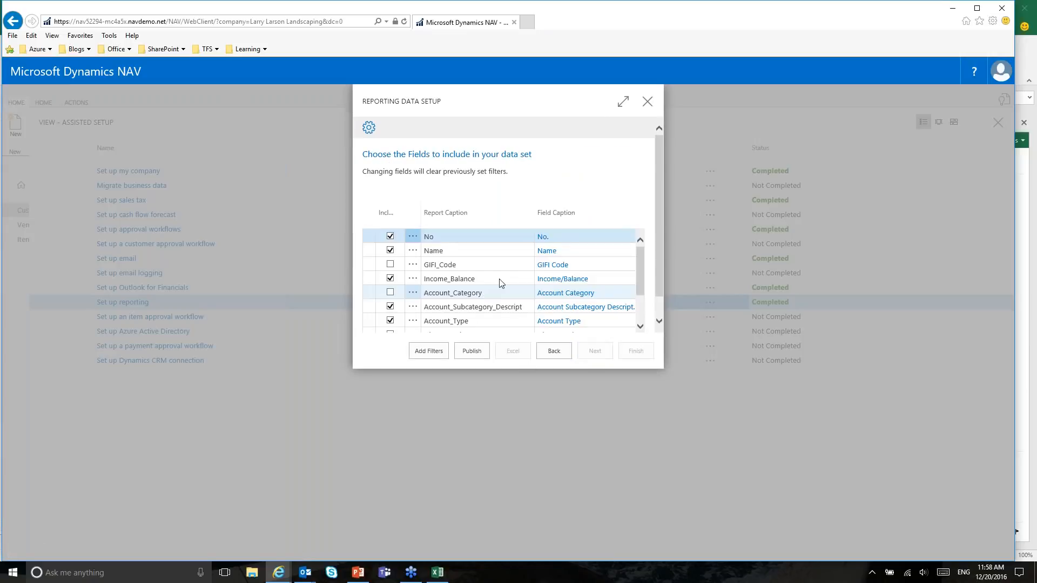
scroll(442, 256, "down", 5)
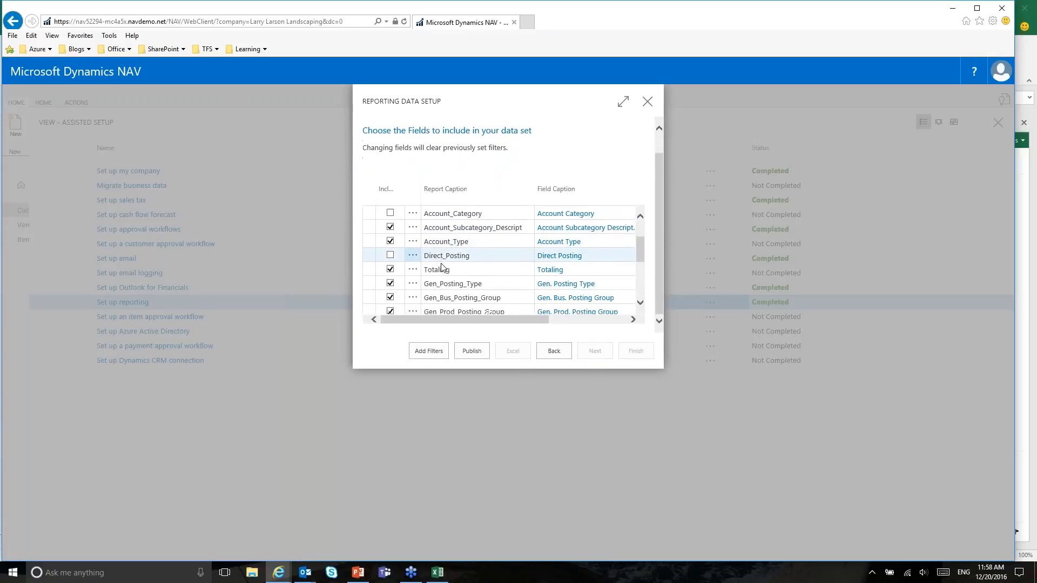
scroll(463, 247, "down", 3)
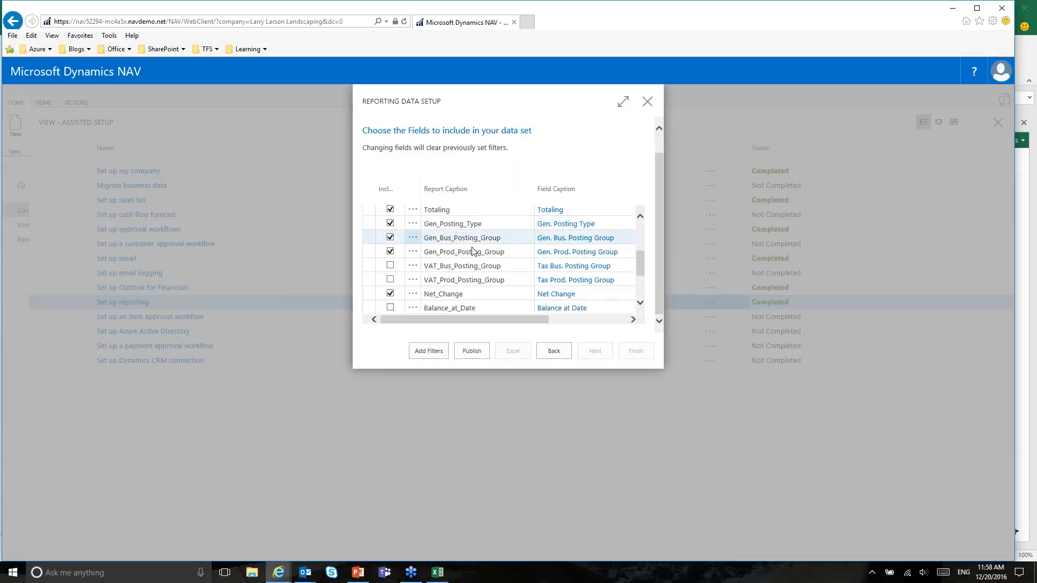
scroll(475, 254, "down", 4)
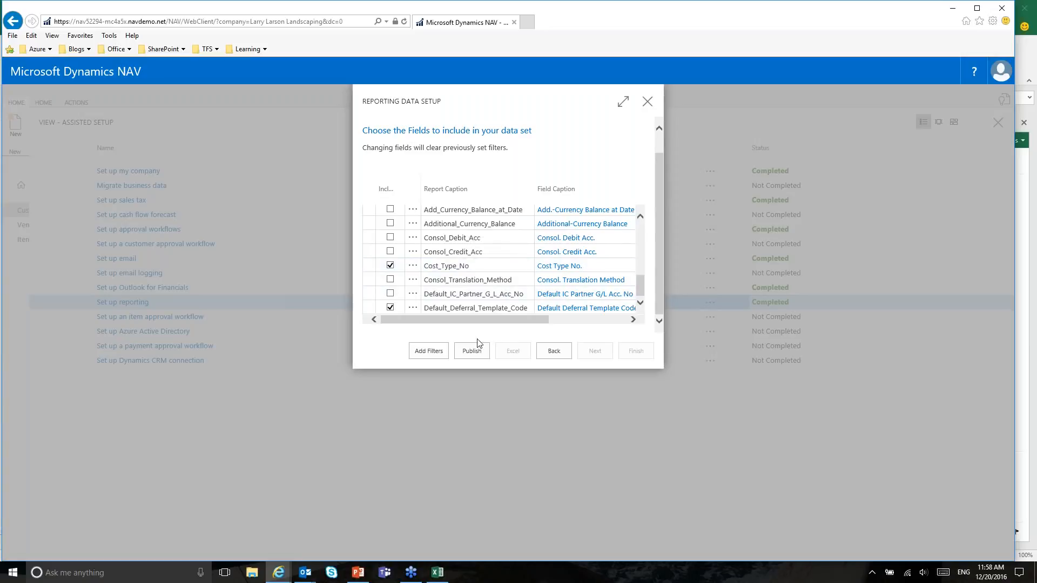
scroll(413, 243, "up", 1)
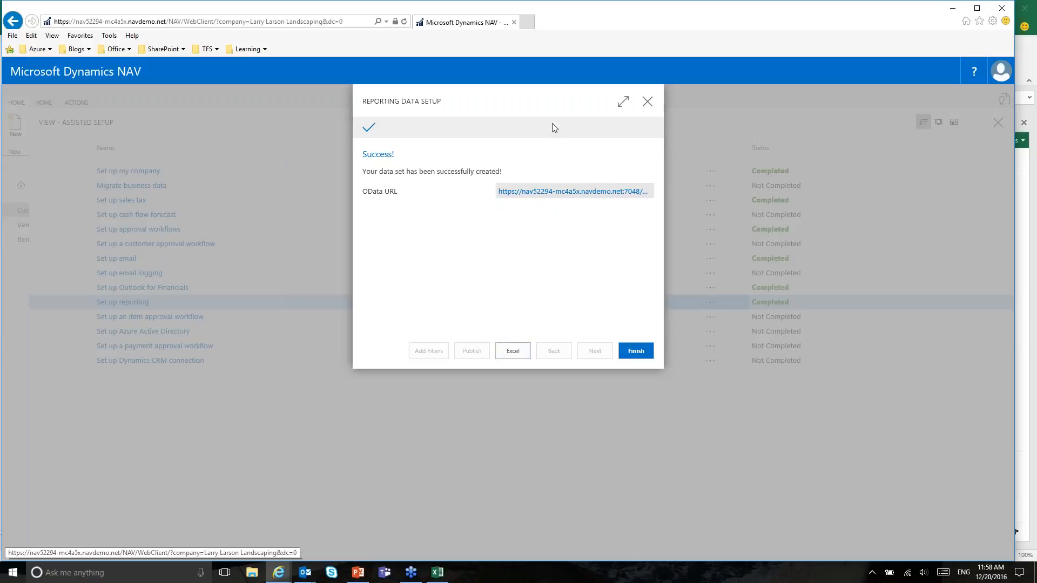
Step: Add blank Sheet3, dismiss the Office Add-ins store, and open the Dynamics add-in's Design view
left_click(437, 573)
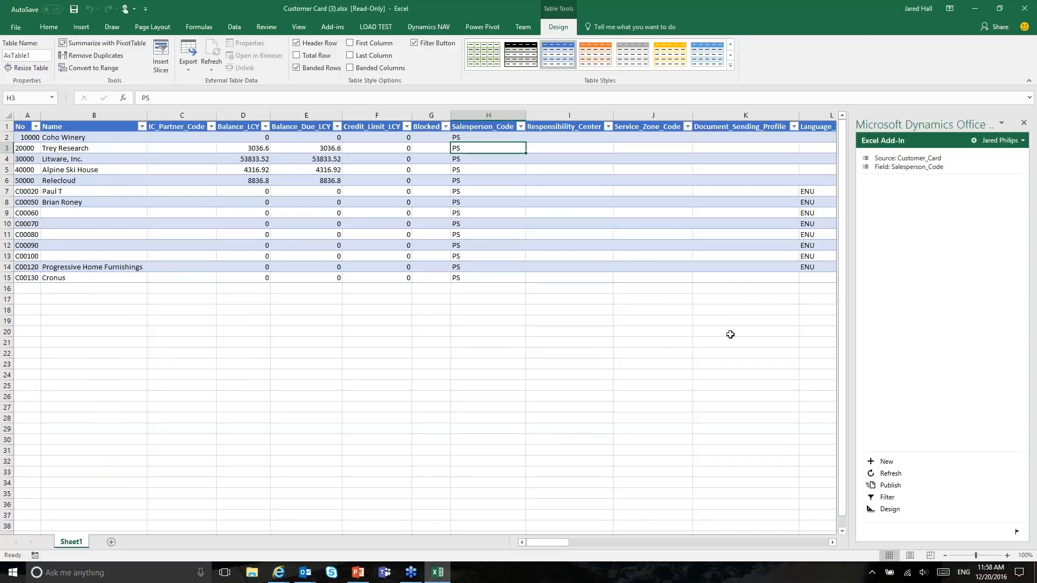
left_click(111, 542)
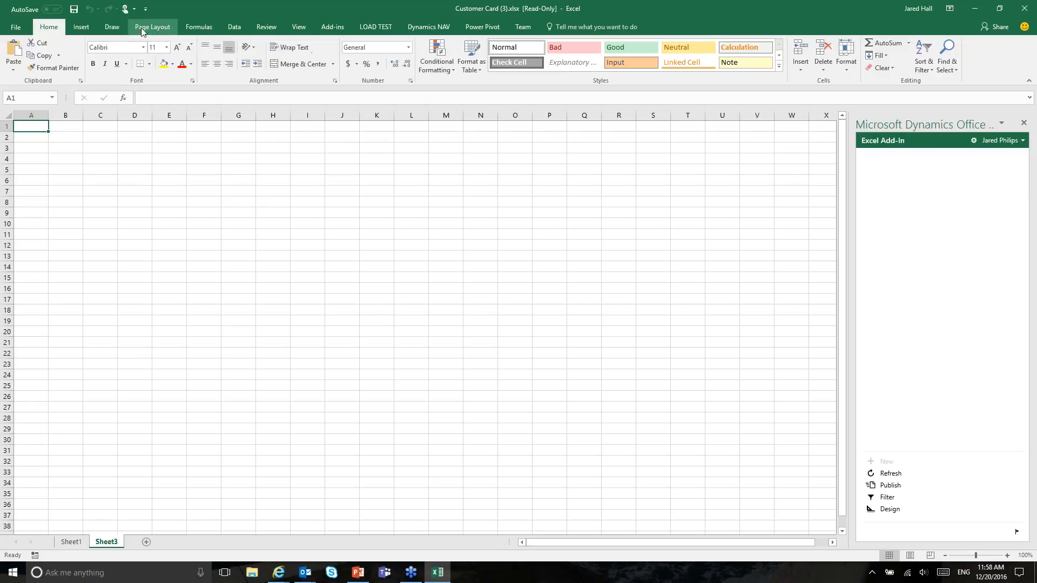
left_click(81, 26)
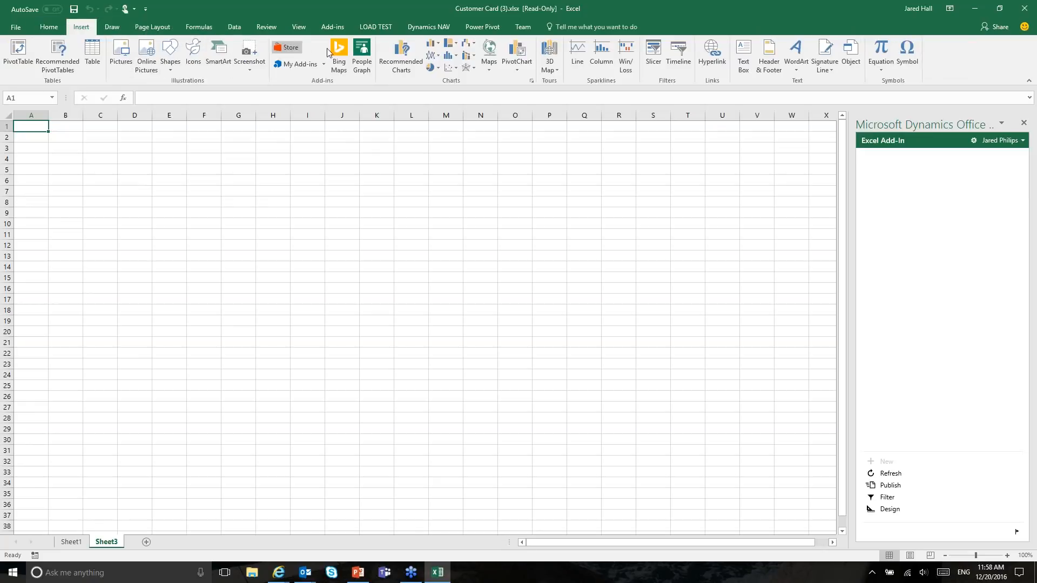
left_click(289, 64)
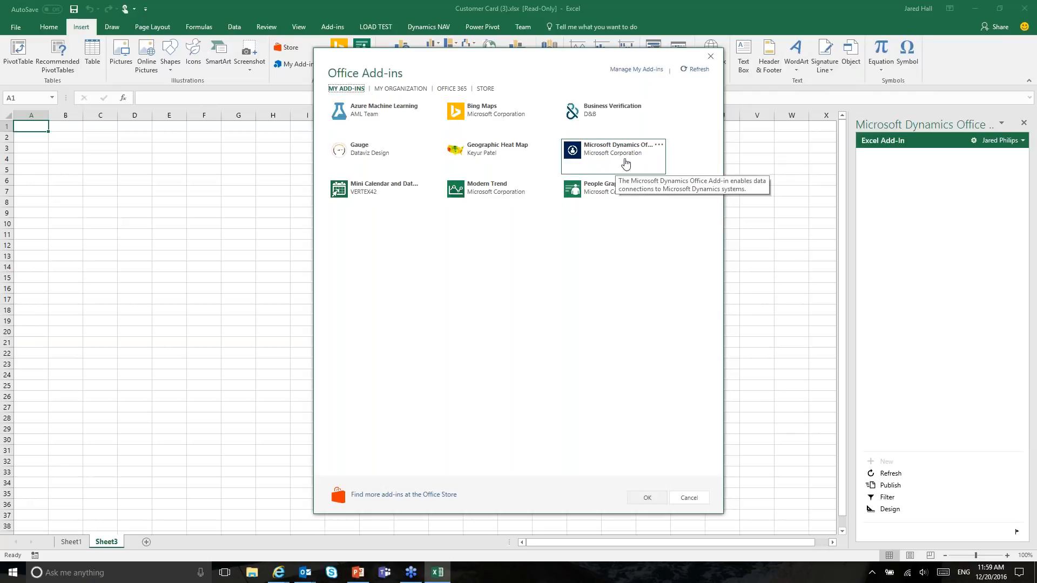
left_click(689, 498)
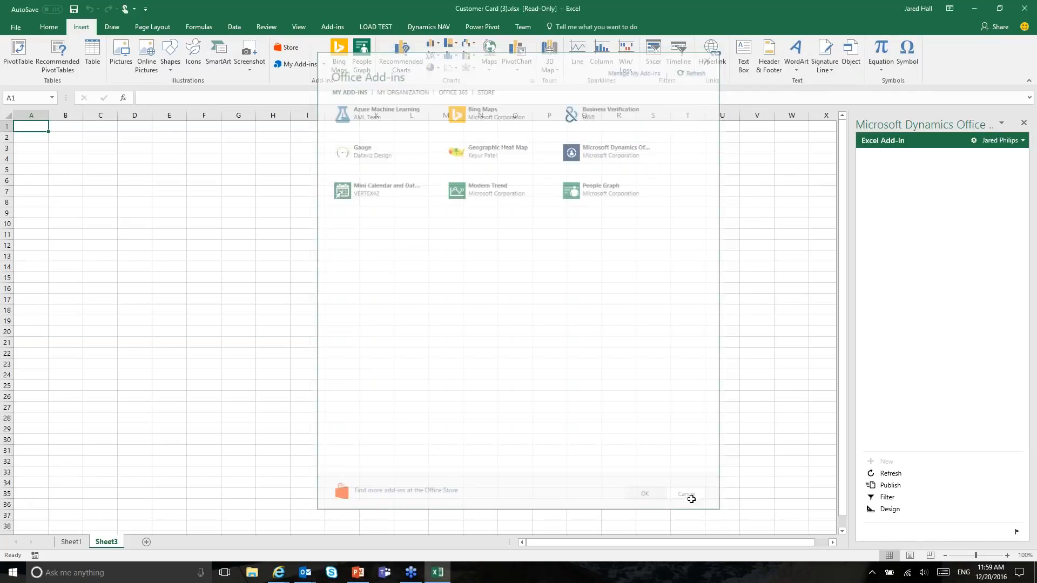
left_click(888, 509)
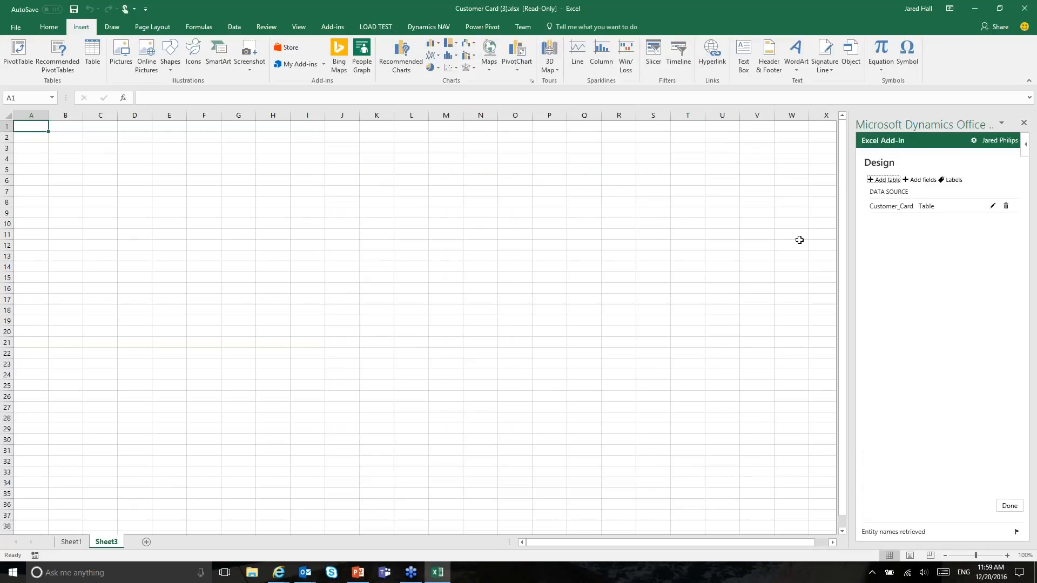
Step: Add a new table to the add-in design with Account as its entity data source
left_click(886, 180)
left_click(930, 200)
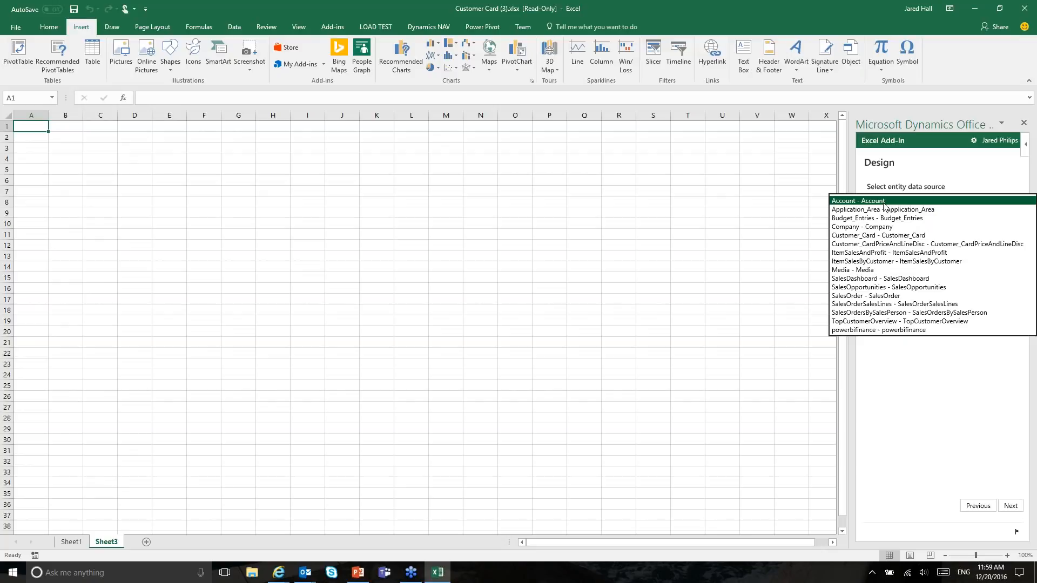
left_click(914, 394)
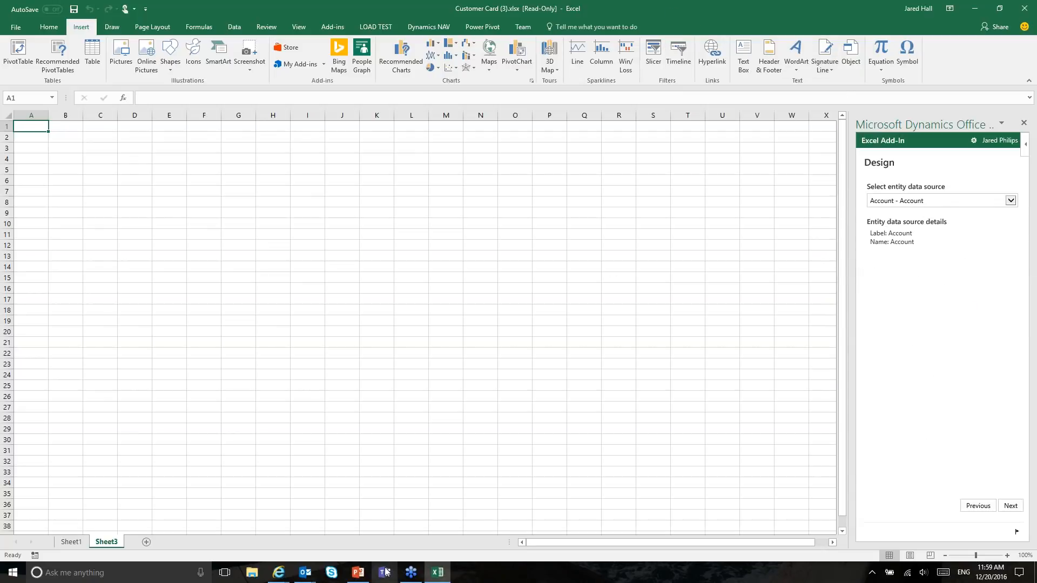
Step: Switch to the PowerPoint deck showing slide 19 on Excel's requirements
left_click(362, 576)
scroll(78, 411, "down", 2)
scroll(76, 415, "up", 1)
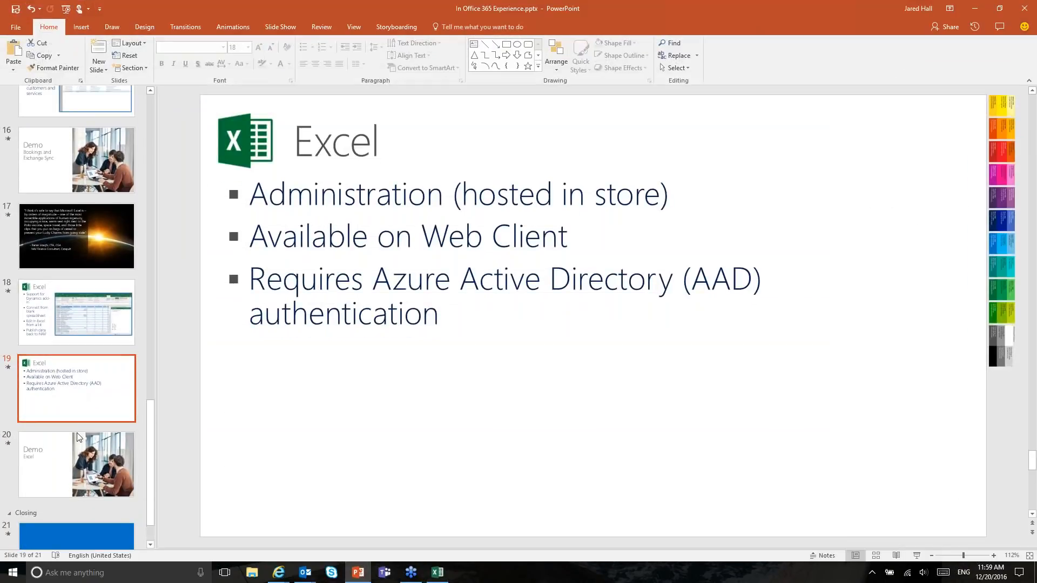
Step: Present the deck from the slide 20 Demo Excel slide through slide 21, then exit the show
left_click(60, 451)
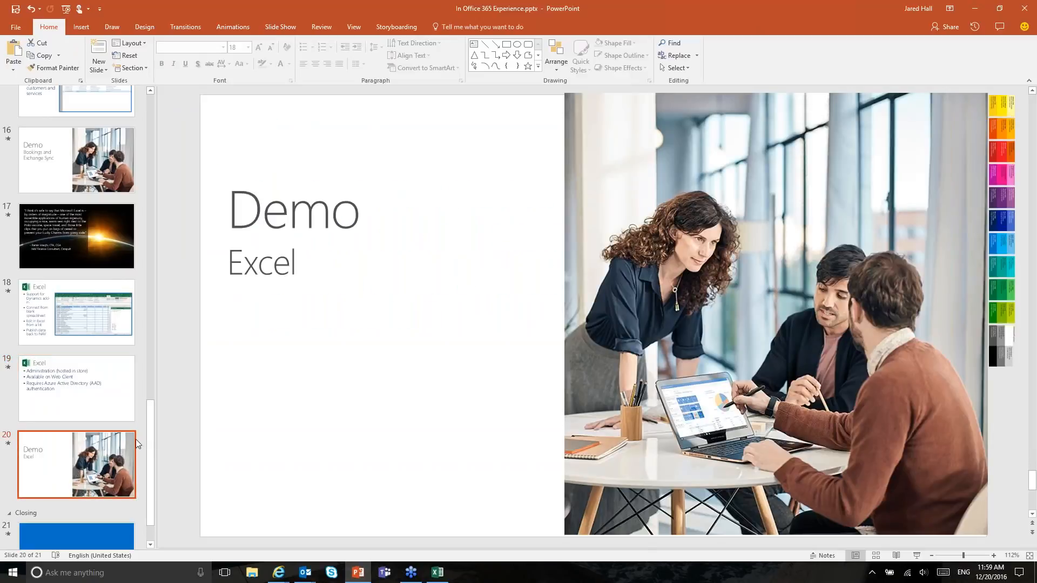
scroll(100, 449, "down", 1)
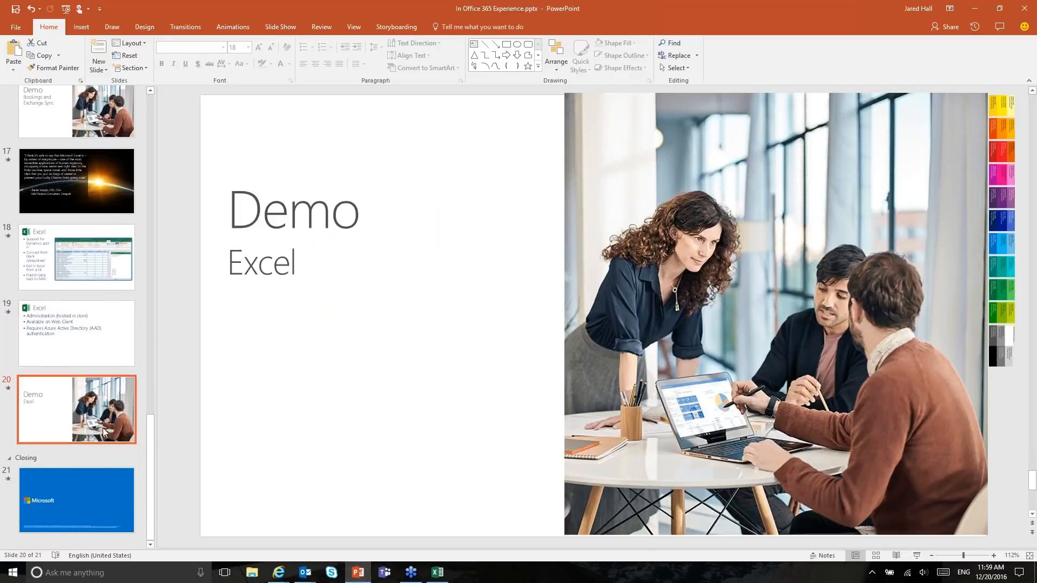
left_click(916, 555)
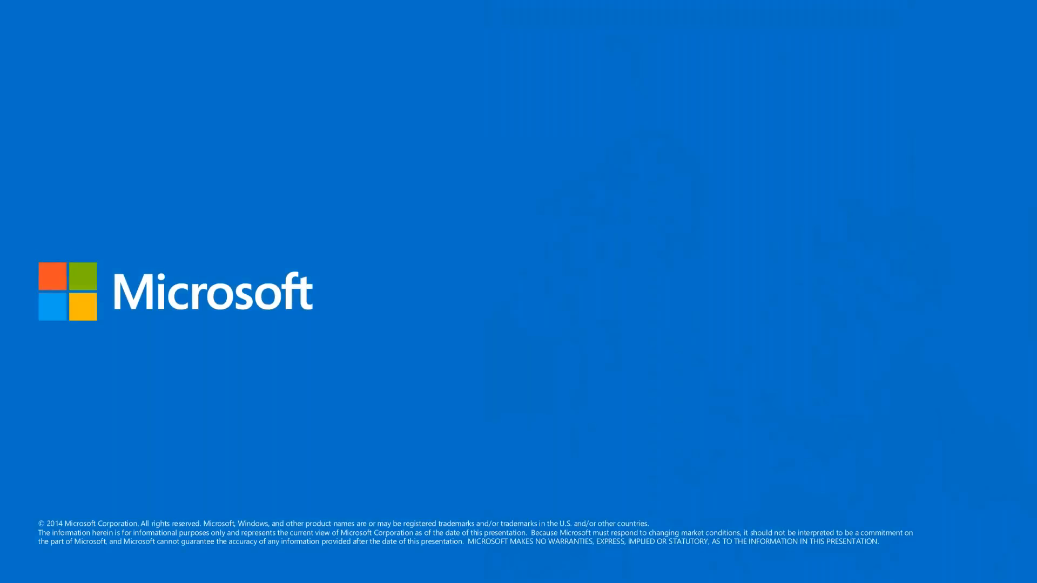
key("Escape")
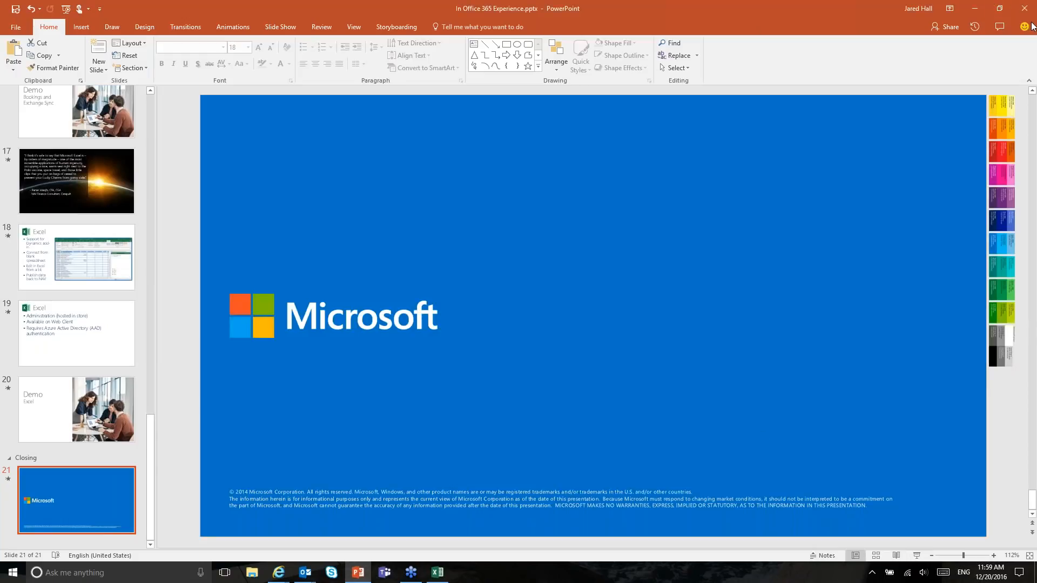
Step: Leave the PowerPoint presentation and return to the Customer Card workbook showing the Account entity data source
left_click(1014, 61)
left_click(814, 31)
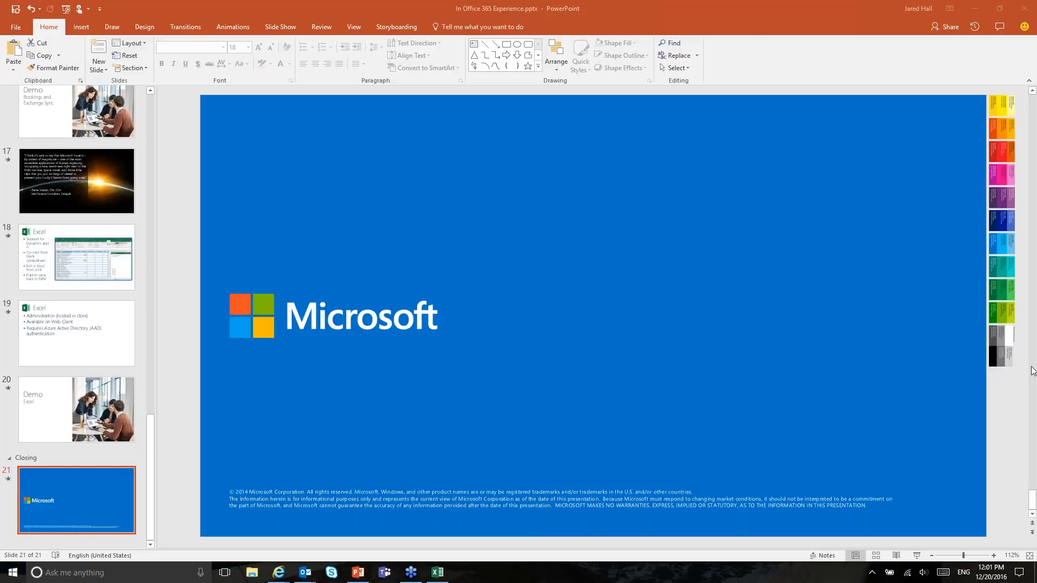
left_click(447, 577)
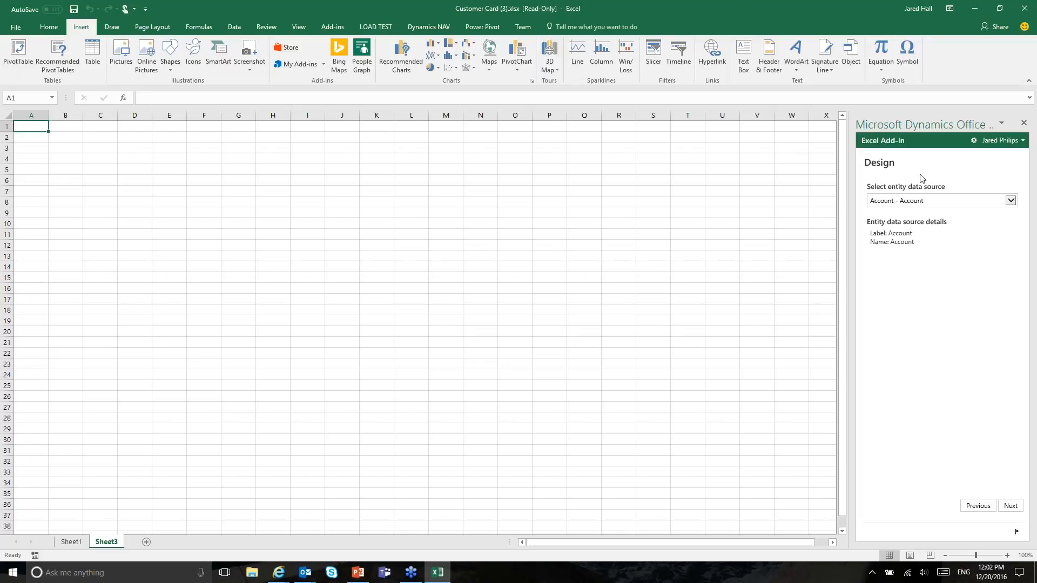
Step: Go to Sheet1 and finish the add-in design so it returns to the Customer_Card source
left_click(71, 542)
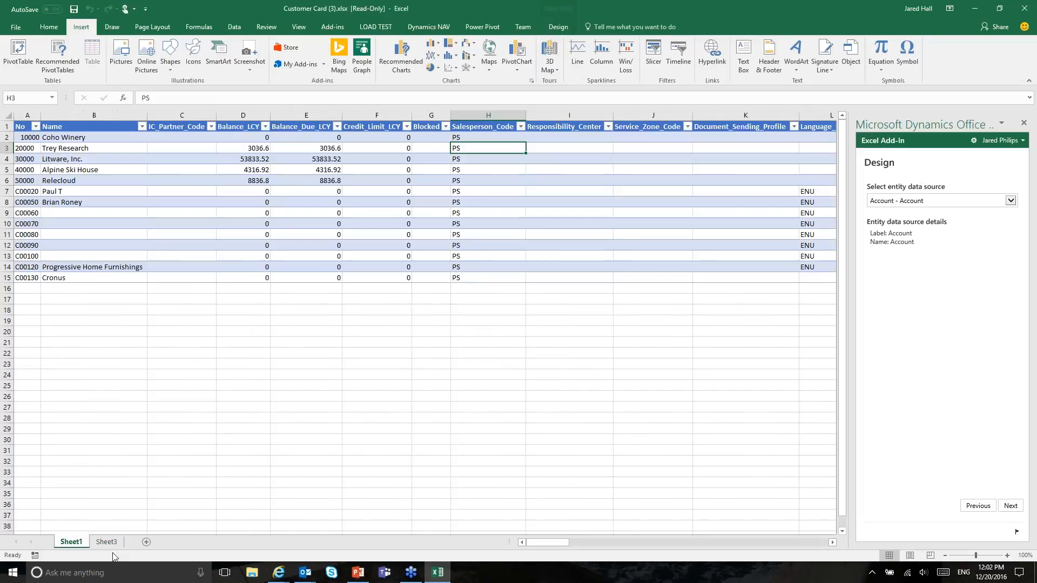
left_click(1006, 507)
left_click(1011, 505)
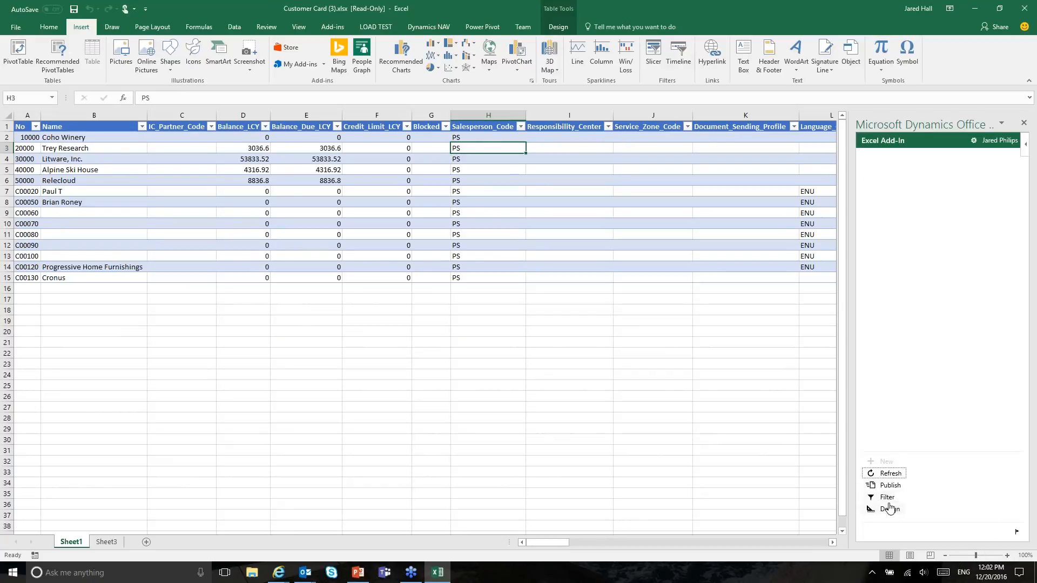
Step: Add a new blank customer row 16 below Cronus and step across its fields up to Post_Code
left_click(96, 278)
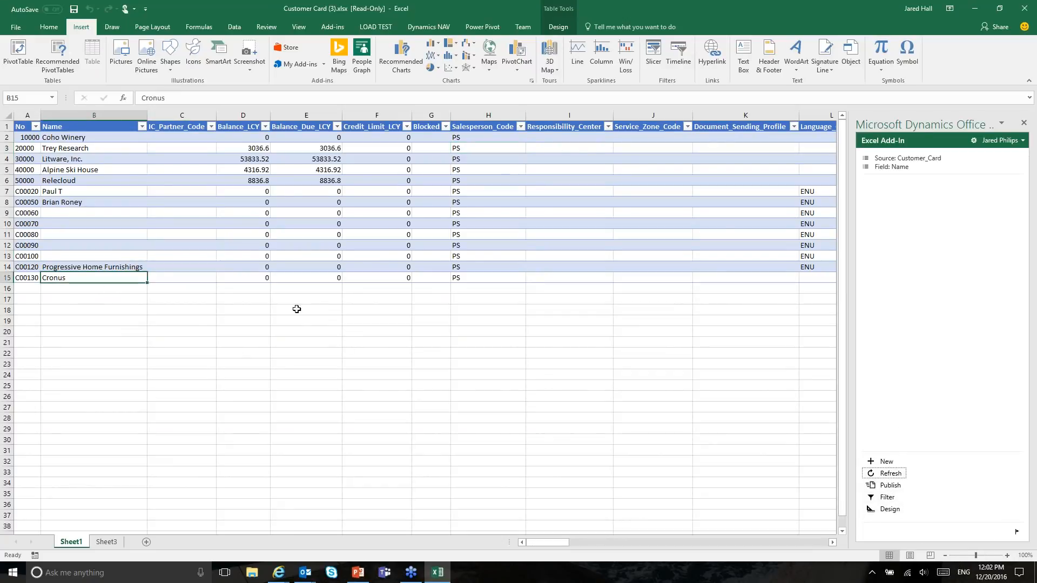
left_click(887, 462)
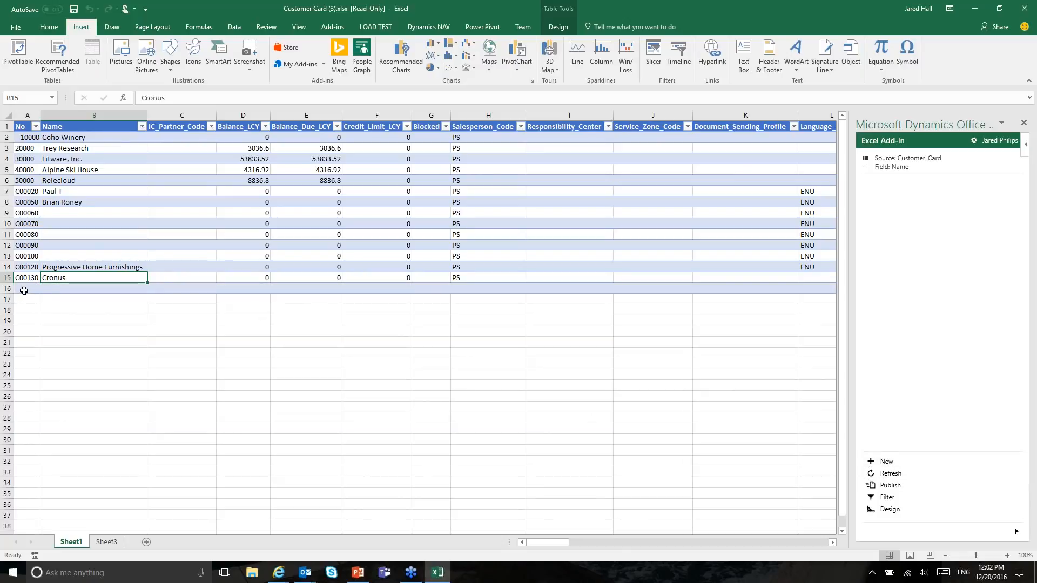
left_click(25, 290)
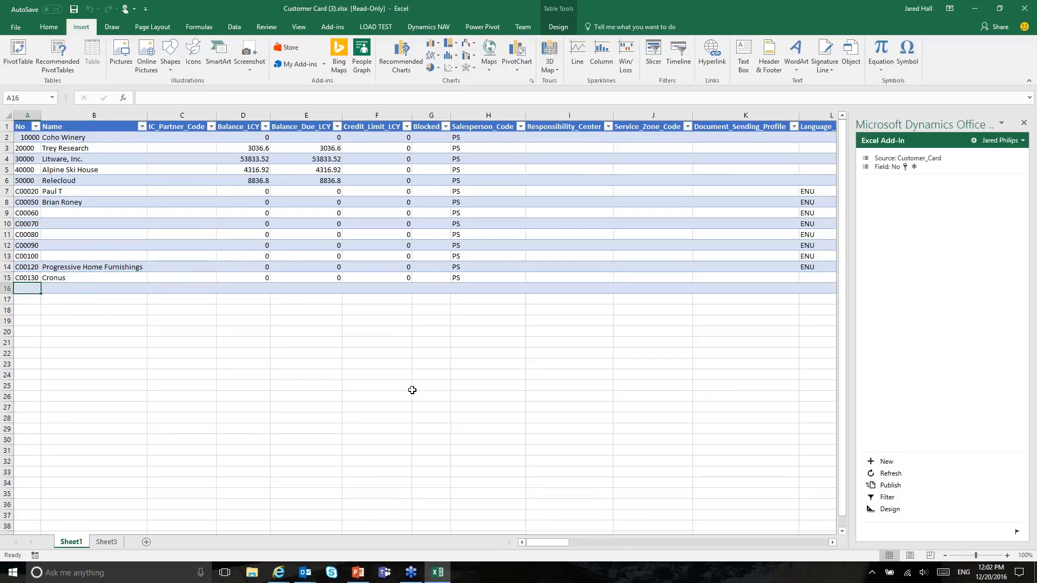
key("Tab")
key("Tab")
key("Tab")
key("Tab")
key("Tab")
key("Tab")
key("Tab")
key("Tab")
key("Tab")
key("Tab")
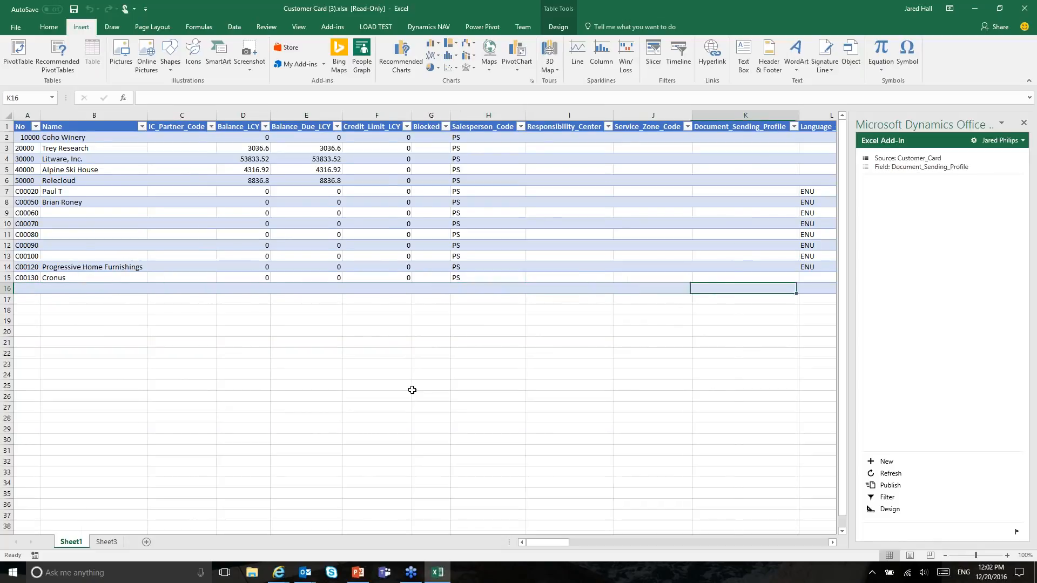
key("Tab")
key("Tab")
key("Tab")
key("Tab")
key("Tab")
key("Tab")
key("Tab")
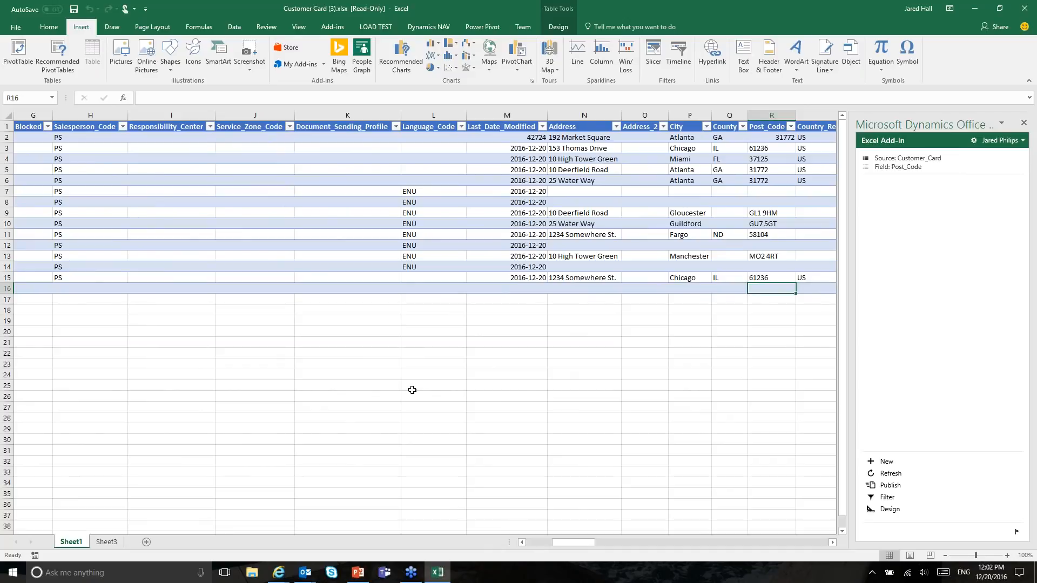
key("Left")
key("Left")
key("Left")
key("Left")
key("Left")
key("Left")
key("Left")
key("Left")
key("Left")
key("Left")
key("Left")
key("Left")
key("Left")
key("Left")
key("Left")
key("Left")
key("Left")
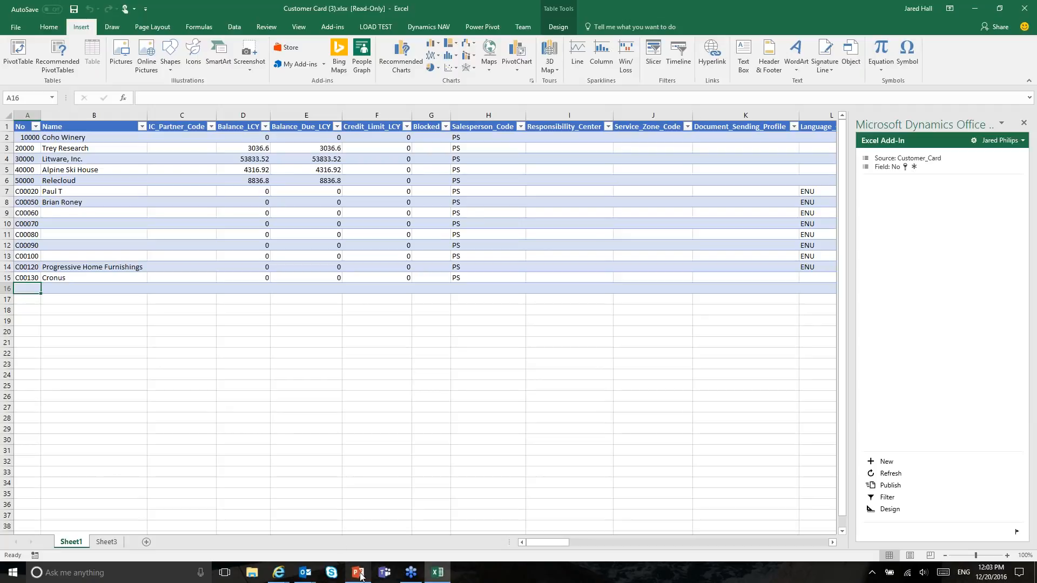
mouse_move(360, 576)
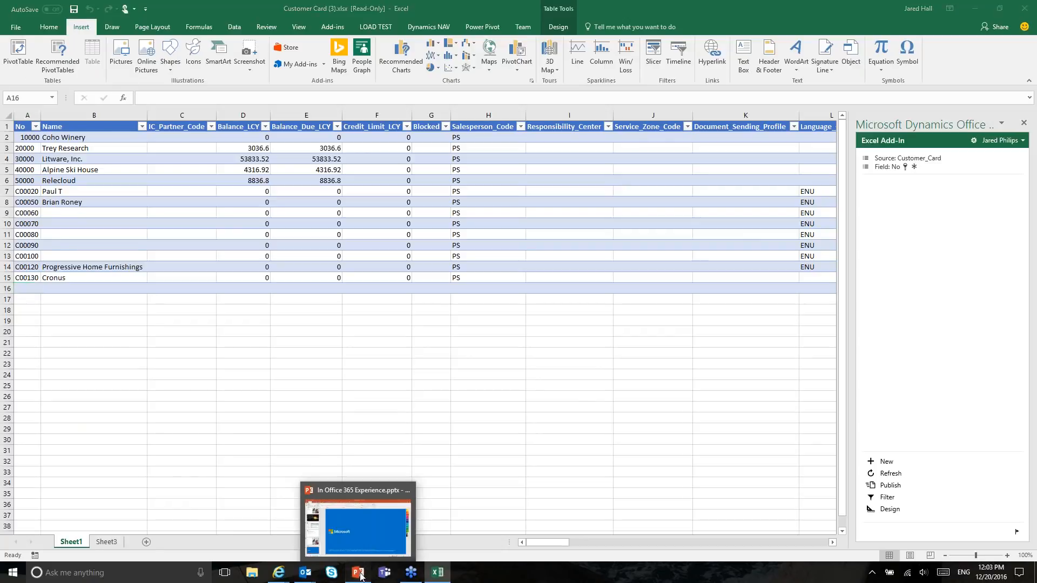
left_click(360, 576)
left_click(122, 339)
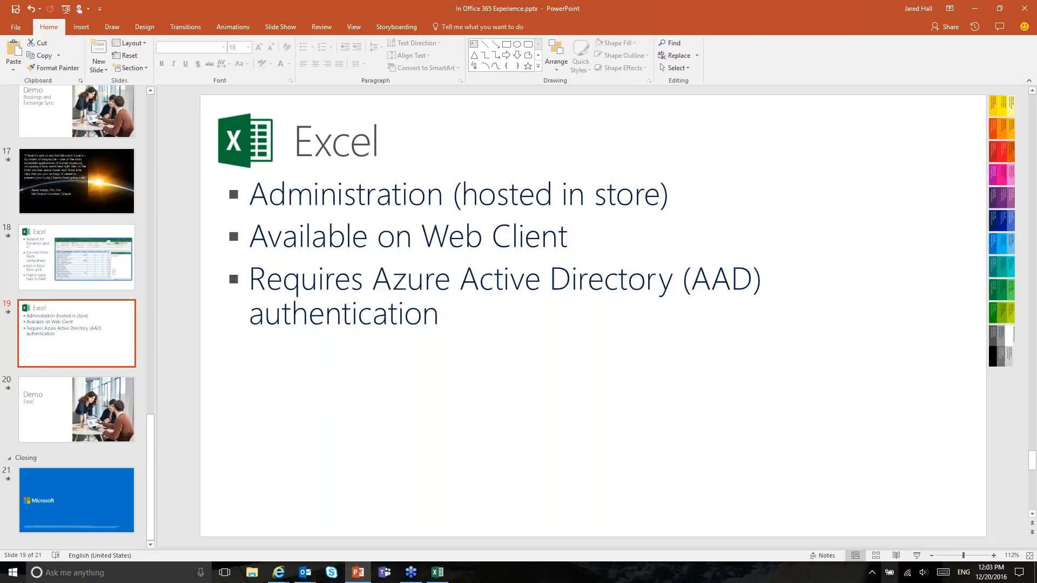
left_click(437, 578)
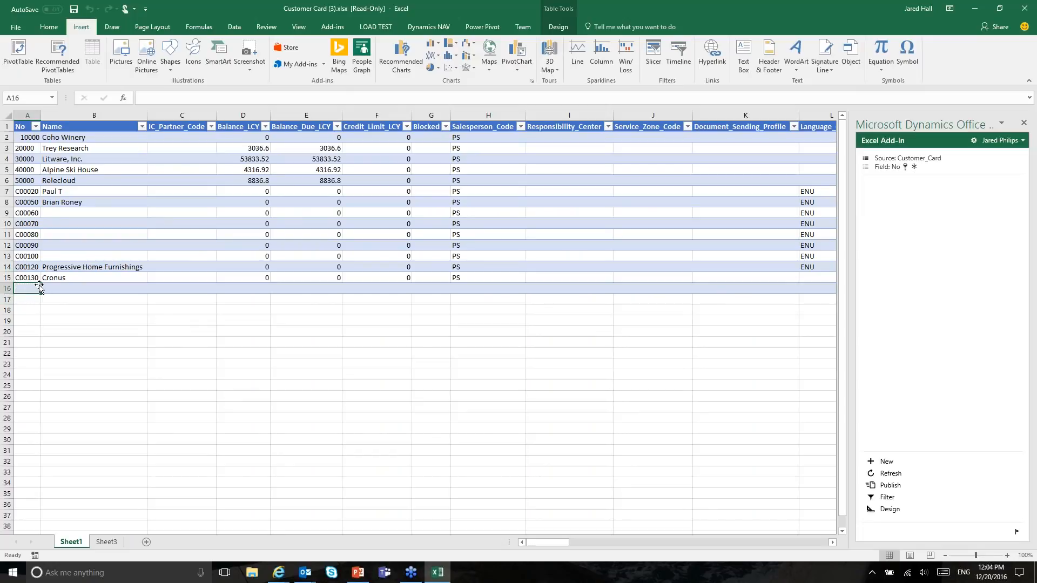
Step: Fill column A of rows 16–27 with numbers C00140 to C00250, declining the replace prompt
left_click_drag(27, 287, 41, 410)
left_click(544, 315)
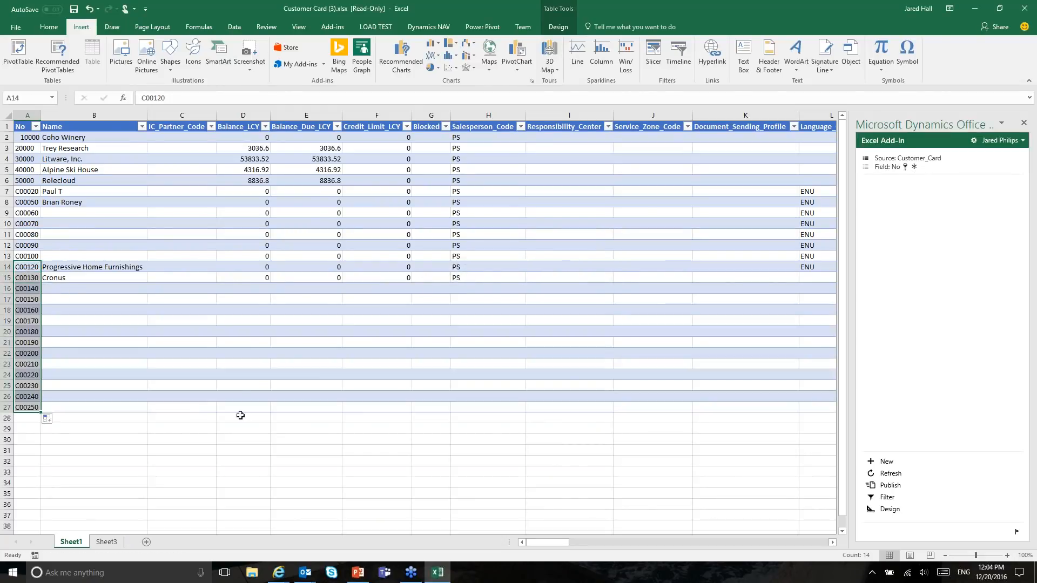
left_click(194, 321)
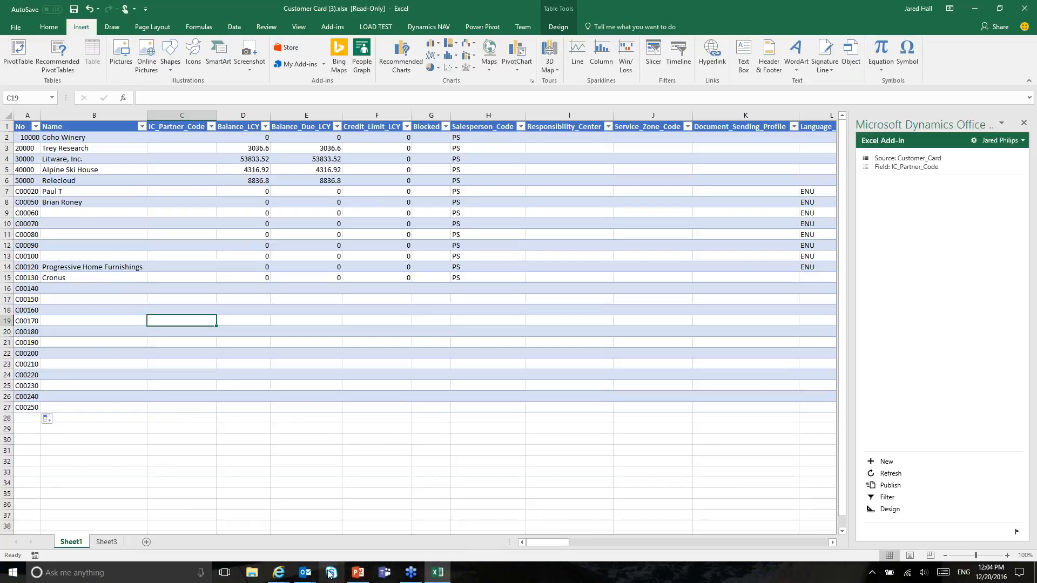
Step: Bring up the Outlook windows from the taskbar
left_click(306, 570)
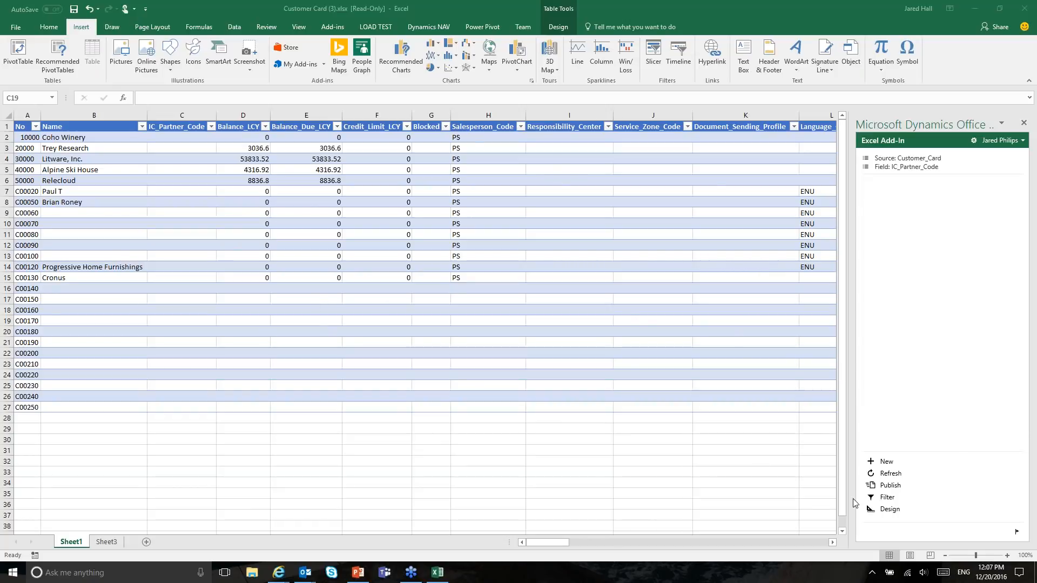
Step: Publish the new customer rows to NAV, then select their numbers and empty Name cells
left_click(700, 6)
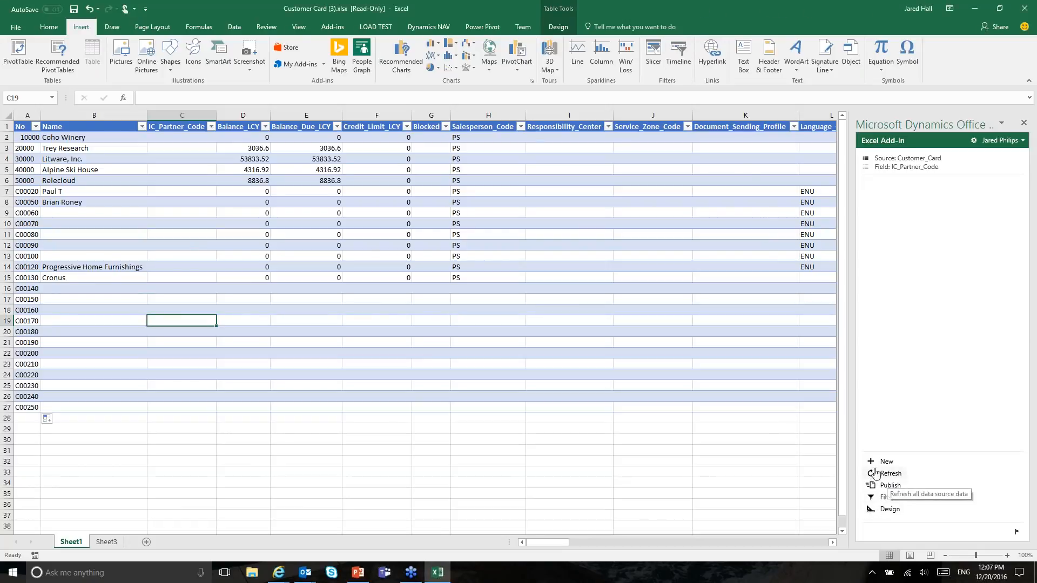
left_click(885, 485)
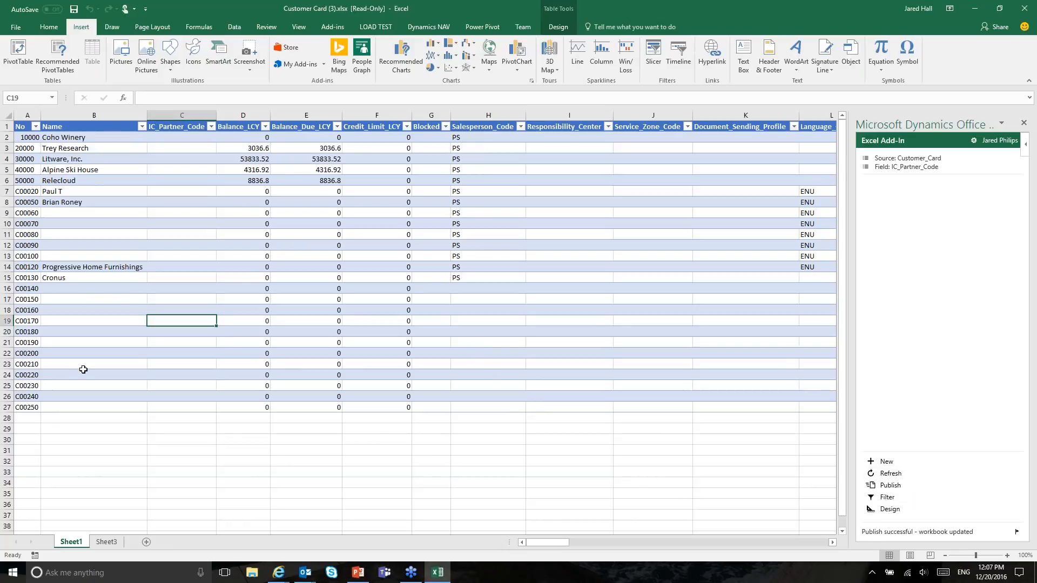
left_click_drag(26, 298, 27, 397)
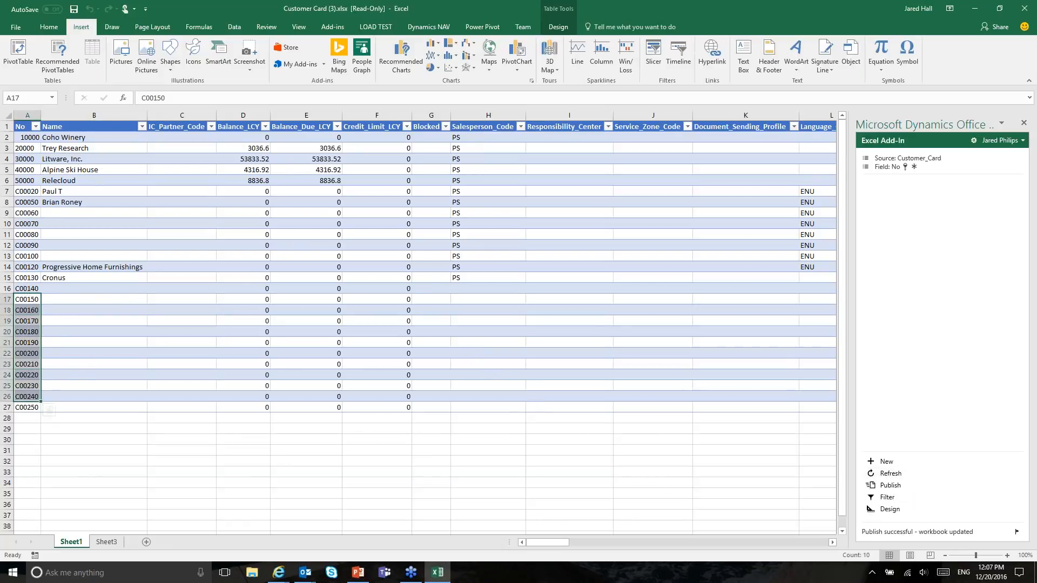
left_click_drag(83, 306, 86, 365)
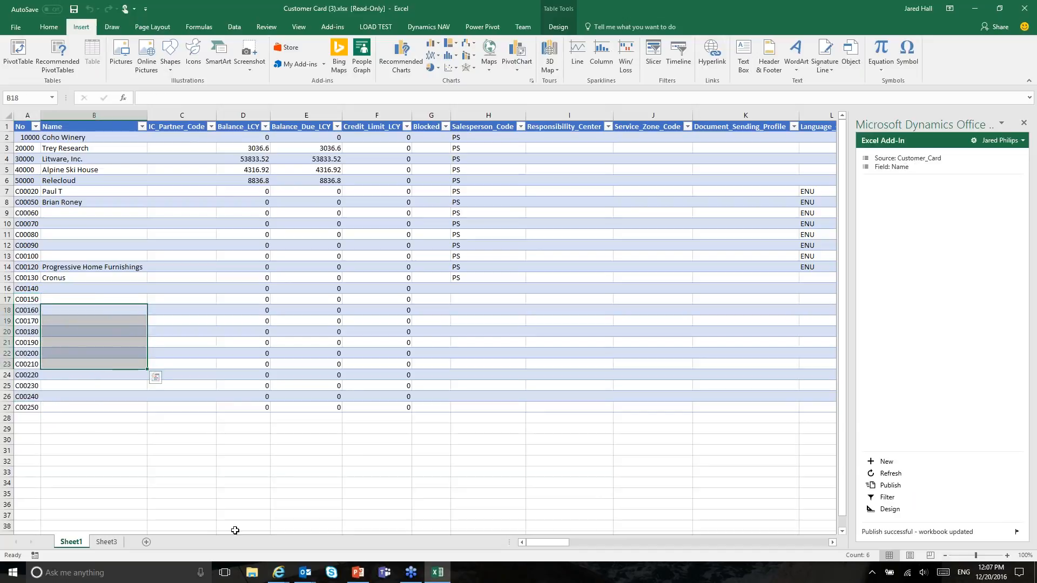
Step: In the NAV window, close the Reporting Data Setup success dialog and the Assisted Setup list
mouse_move(282, 580)
left_click(189, 529)
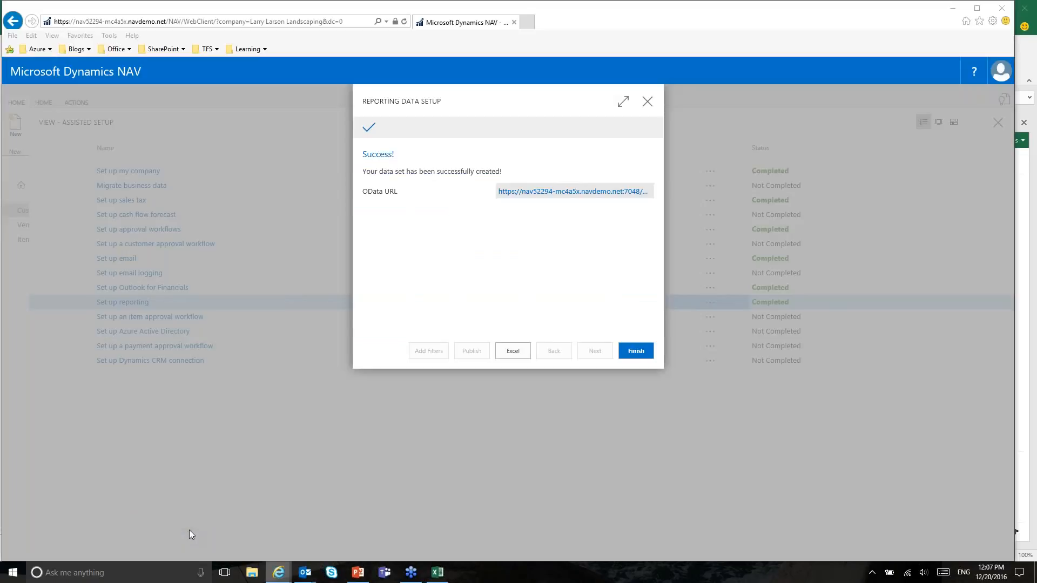
left_click(650, 100)
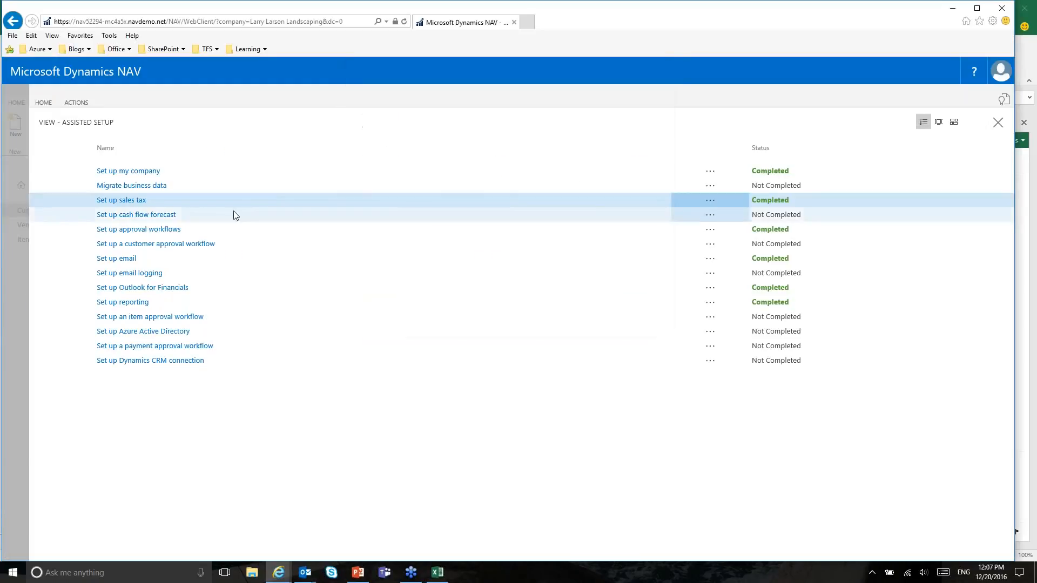
left_click(883, 25)
left_click(998, 123)
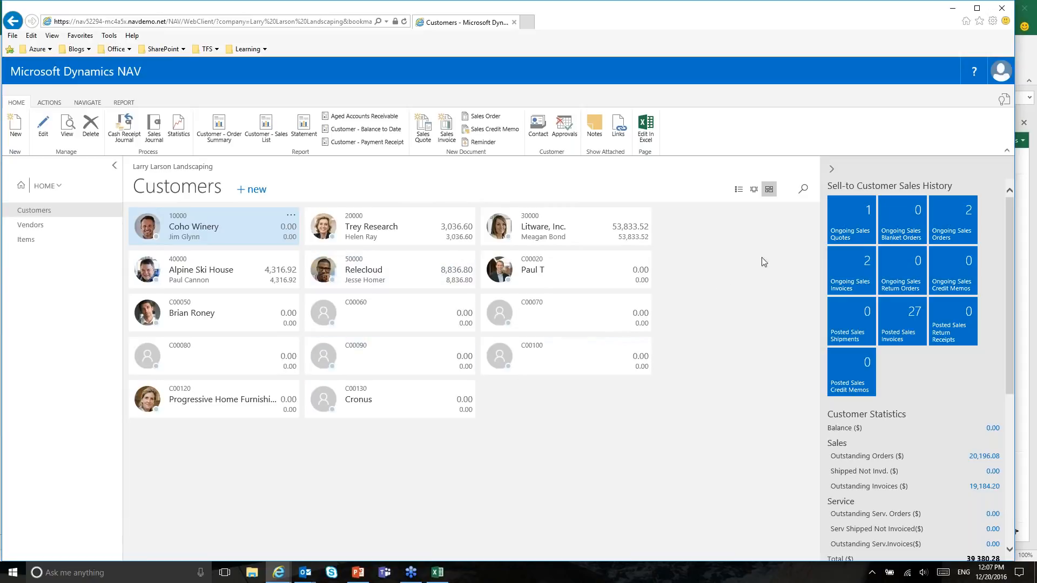
Step: Reopen the Customers list via Vendors so it refreshes with C00140–C00250, then start a page search
left_click(42, 227)
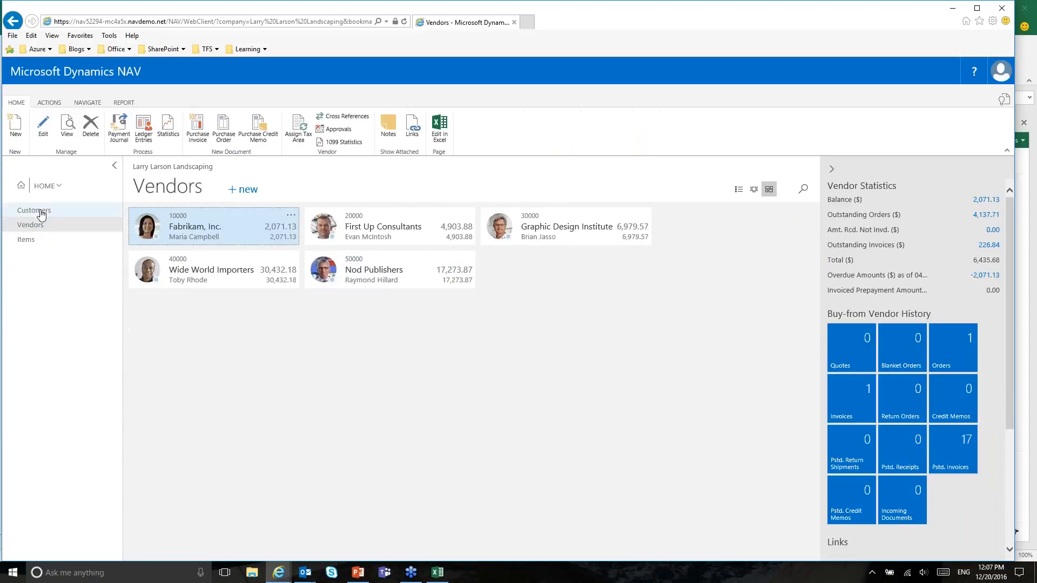
left_click(39, 210)
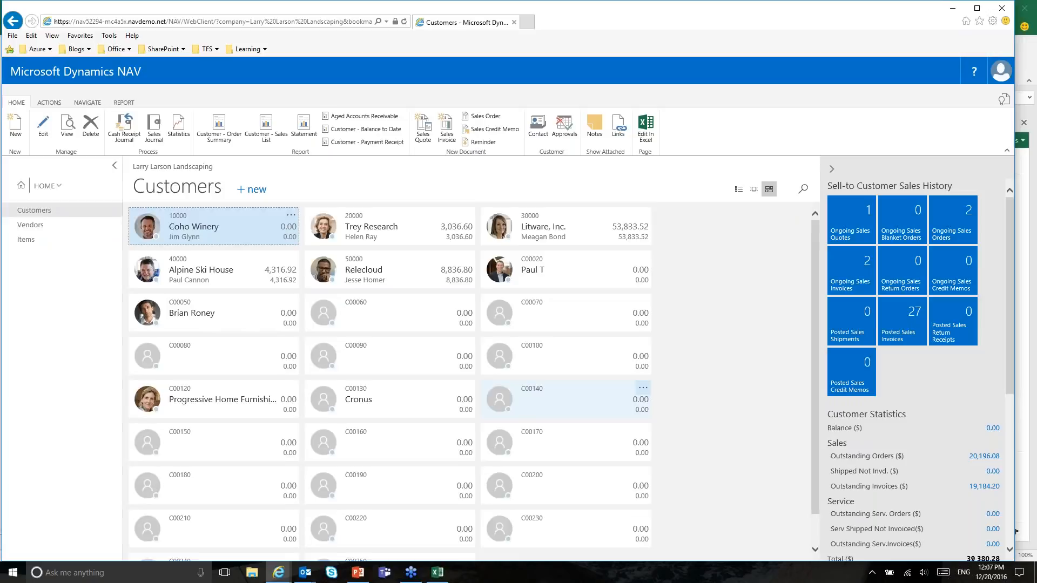
scroll(621, 403, "down", 1)
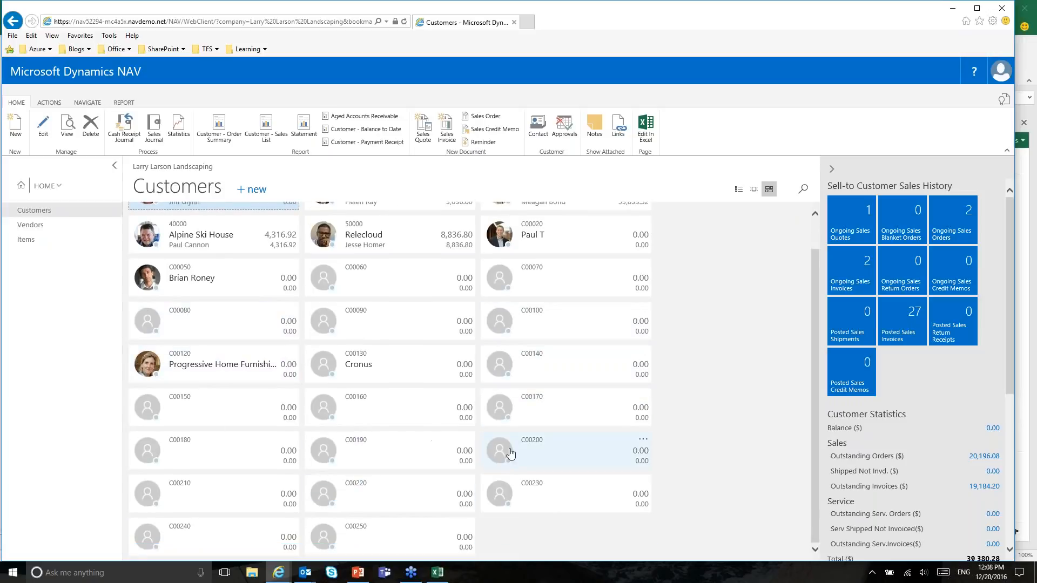
scroll(513, 451, "up", 1)
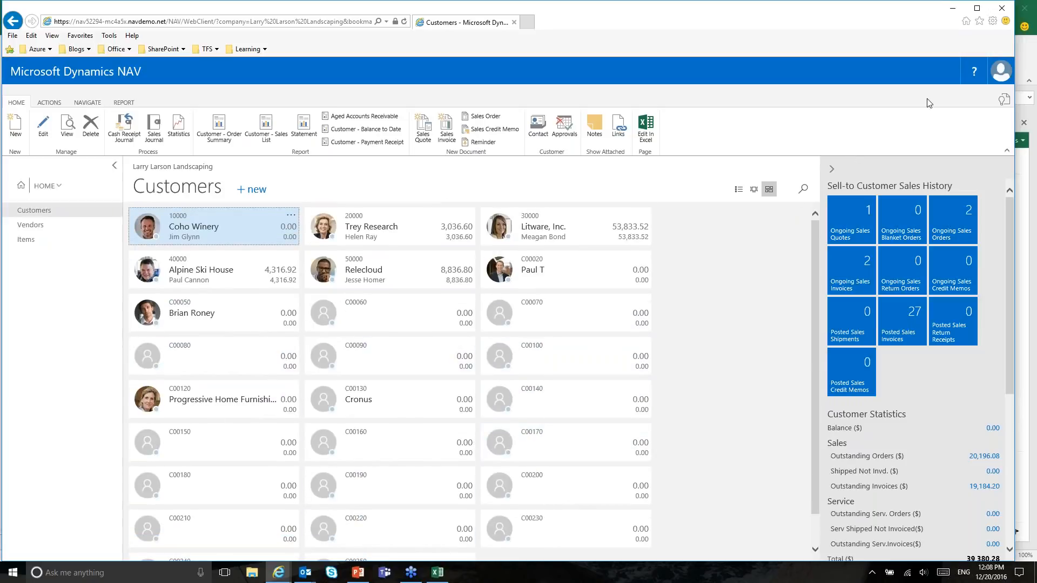
key("ctrl+F3")
Step: Search for 'no series' and open the No. Series list page
type("nu")
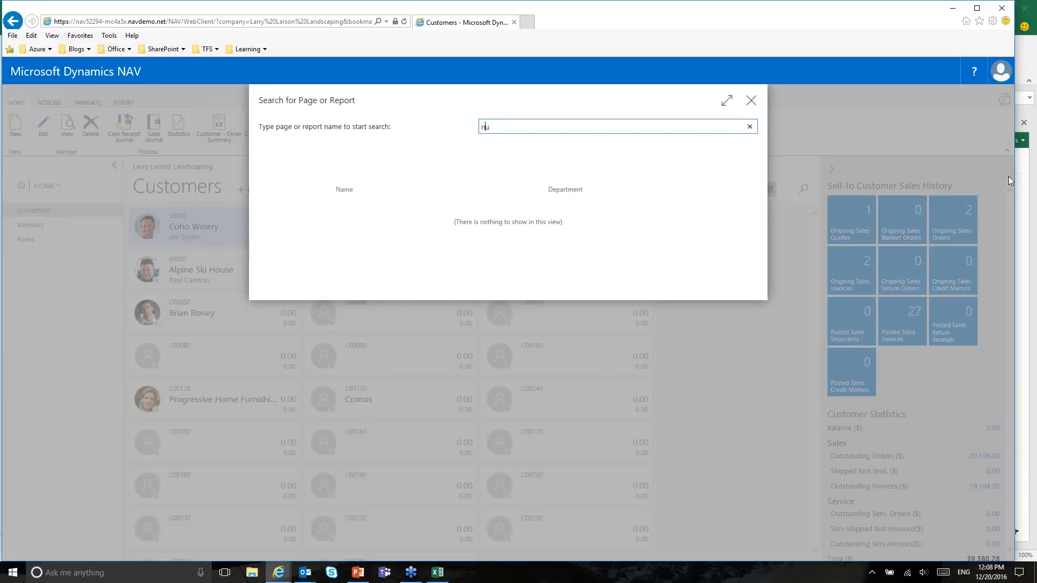
type("mber series")
key("BackSpace")
key("BackSpace")
key("BackSpace")
key("BackSpace")
key("BackSpace")
key("BackSpace")
key("BackSpace")
key("BackSpace")
key("BackSpace")
key("BackSpace")
key("BackSpace")
key("BackSpace")
type("o series")
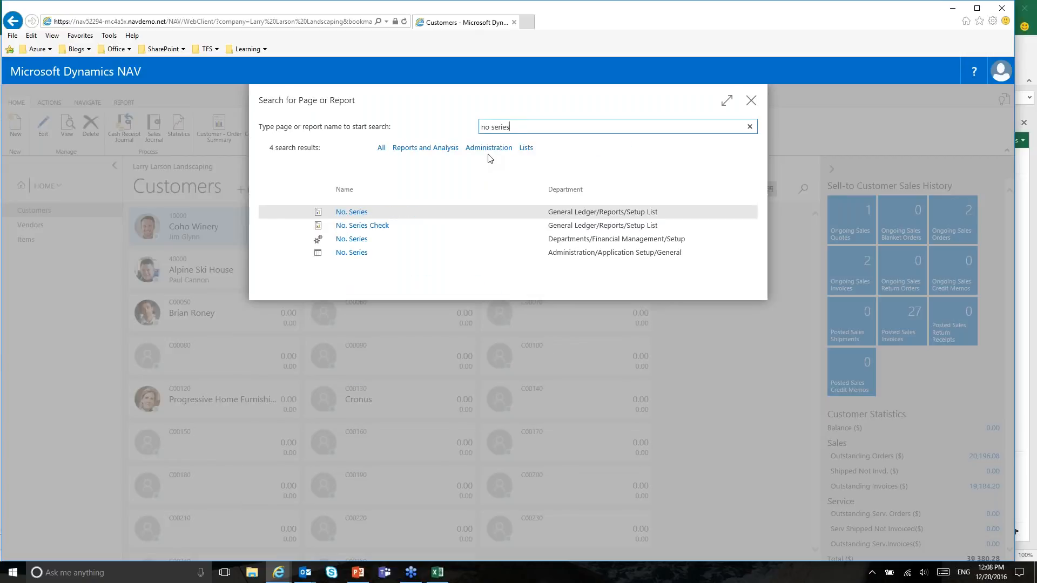
key("Down")
key("Down")
key("Down")
key("Up")
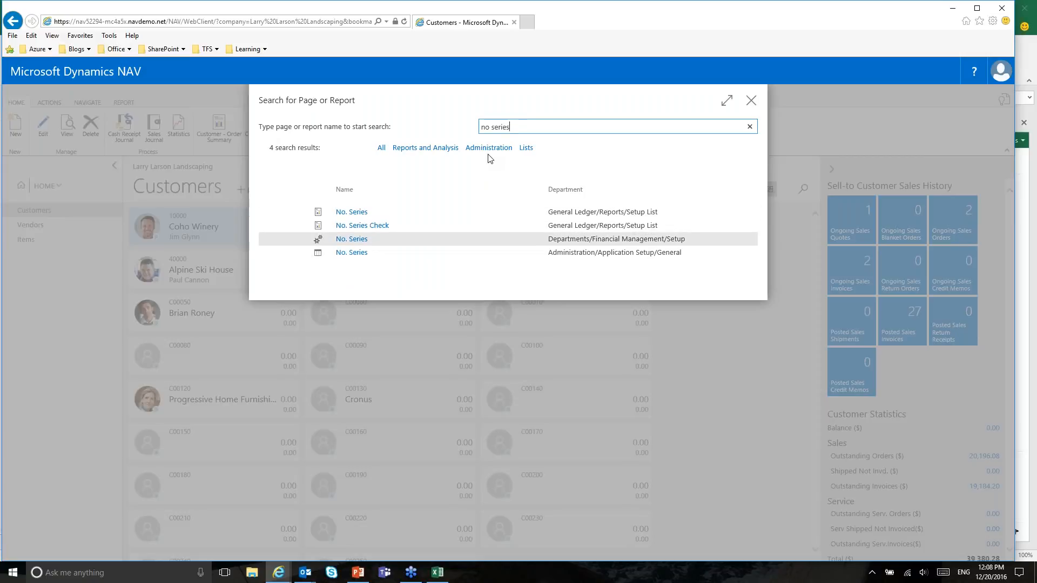
key("Return")
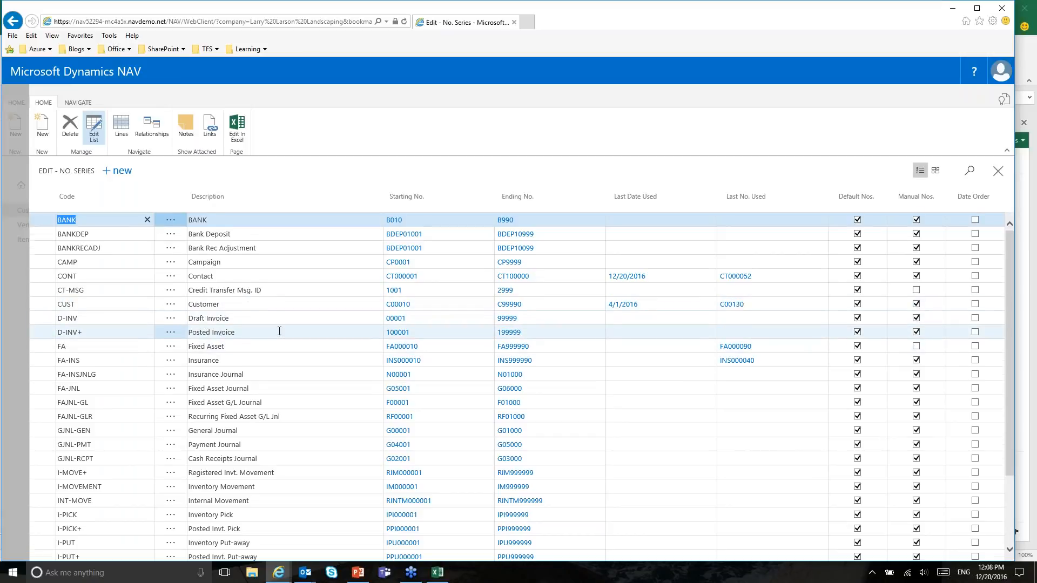
scroll(283, 330, "down", 2)
scroll(283, 340, "down", 1)
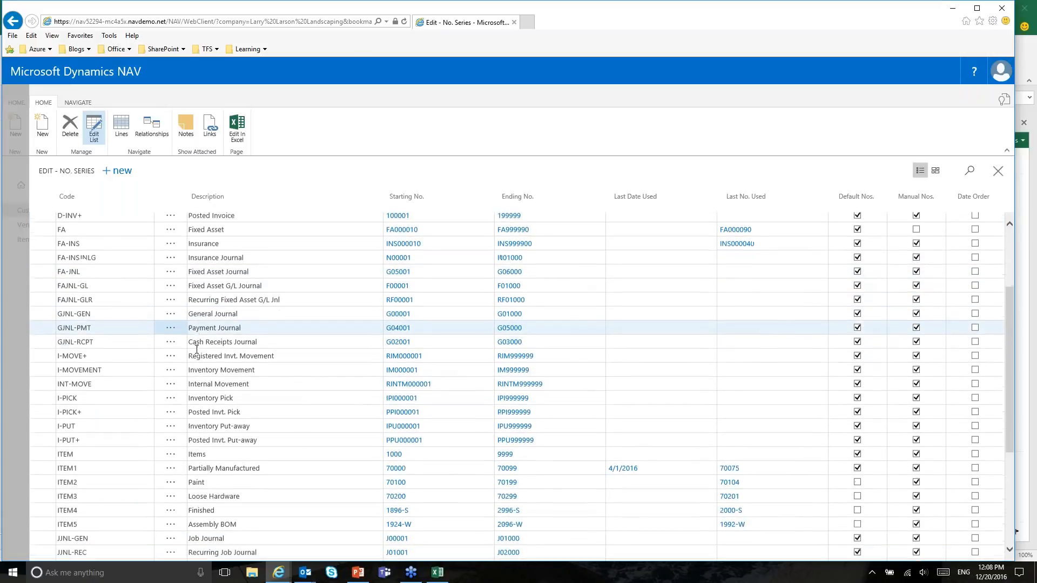
scroll(282, 340, "down", 2)
Step: Filter the No. Series list on 'customer' to show CUST, last used C00130
left_click(969, 171)
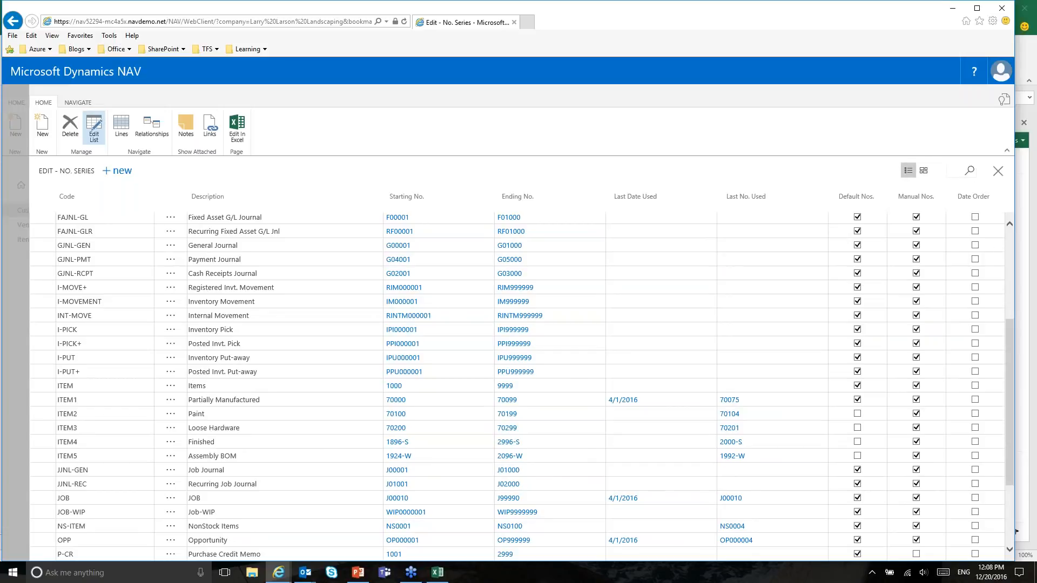
type("customer")
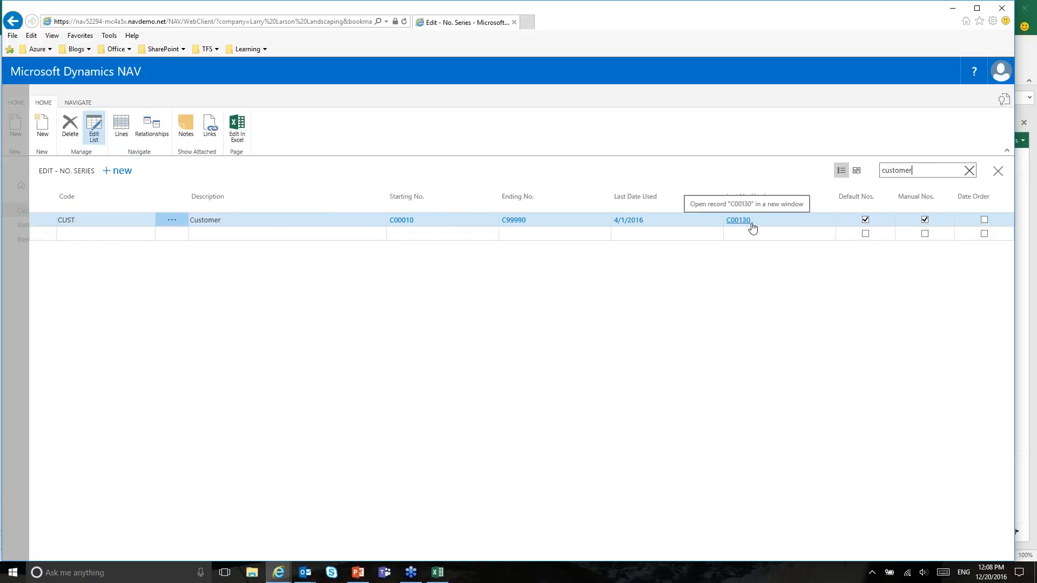
left_click(434, 574)
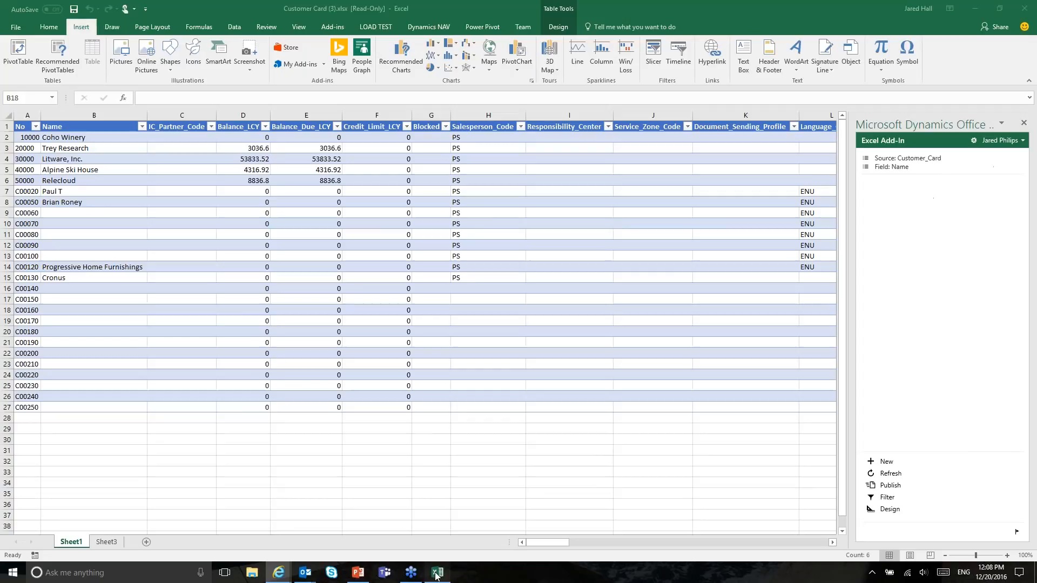
left_click(25, 420)
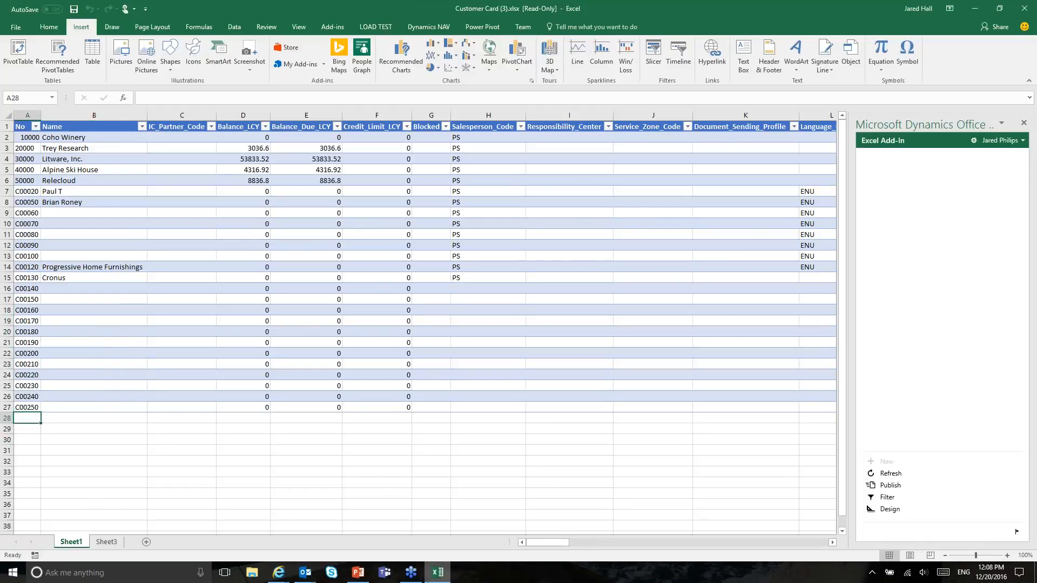
left_click(434, 575)
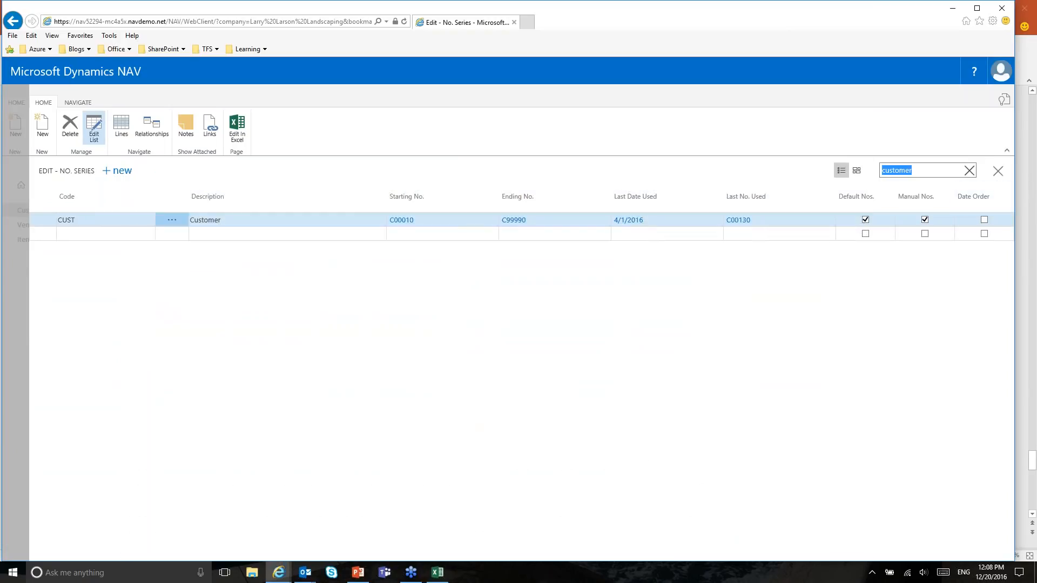
Step: Try a new customer from the CUST000001 Business-to-Business template and dismiss the contact business relation warning
left_click(995, 172)
left_click(252, 189)
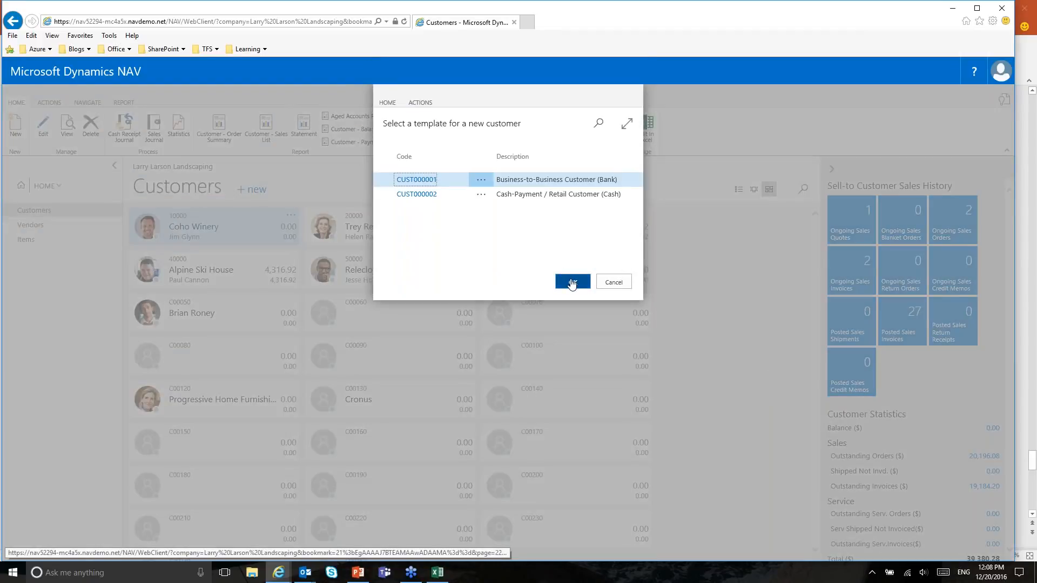
left_click(571, 283)
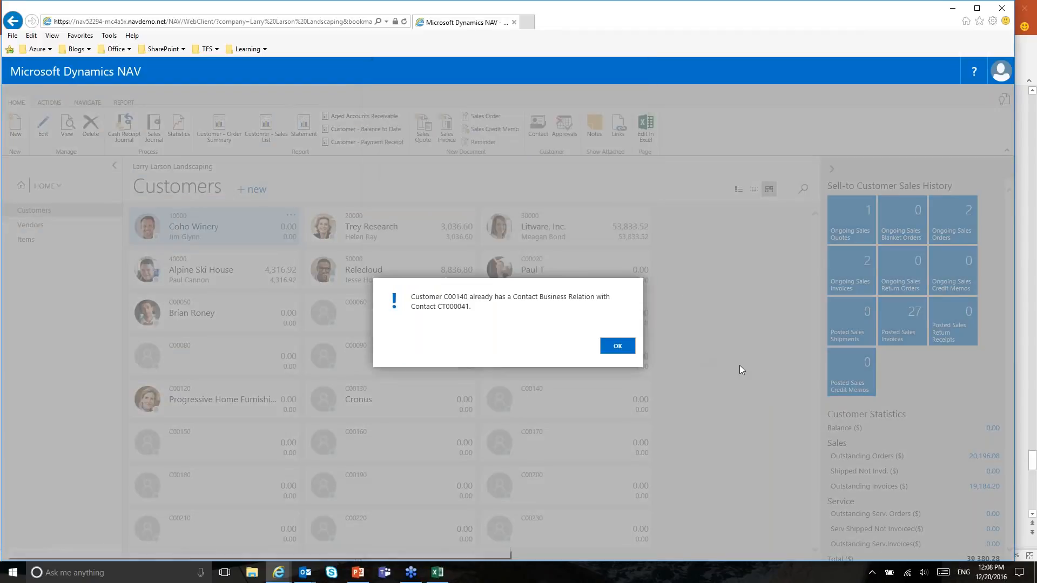
left_click(618, 347)
scroll(697, 353, "down", 1)
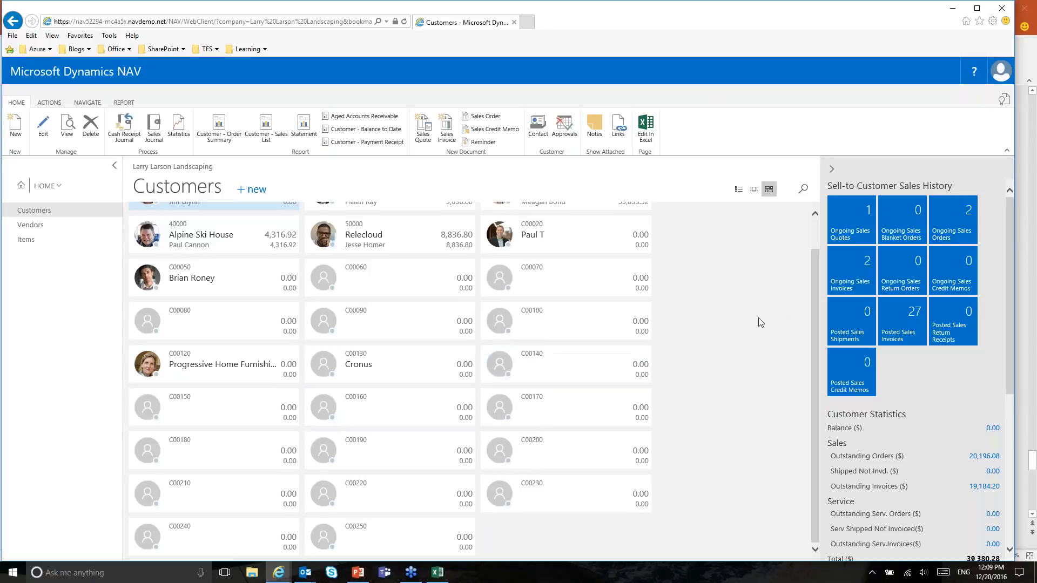
scroll(789, 311, "up", 1)
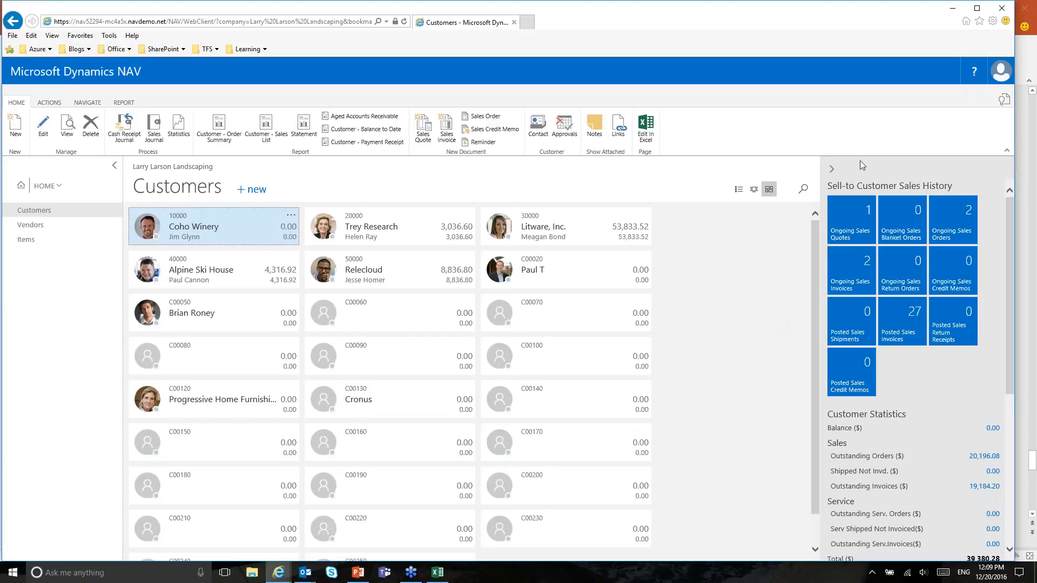
left_click(1034, 53)
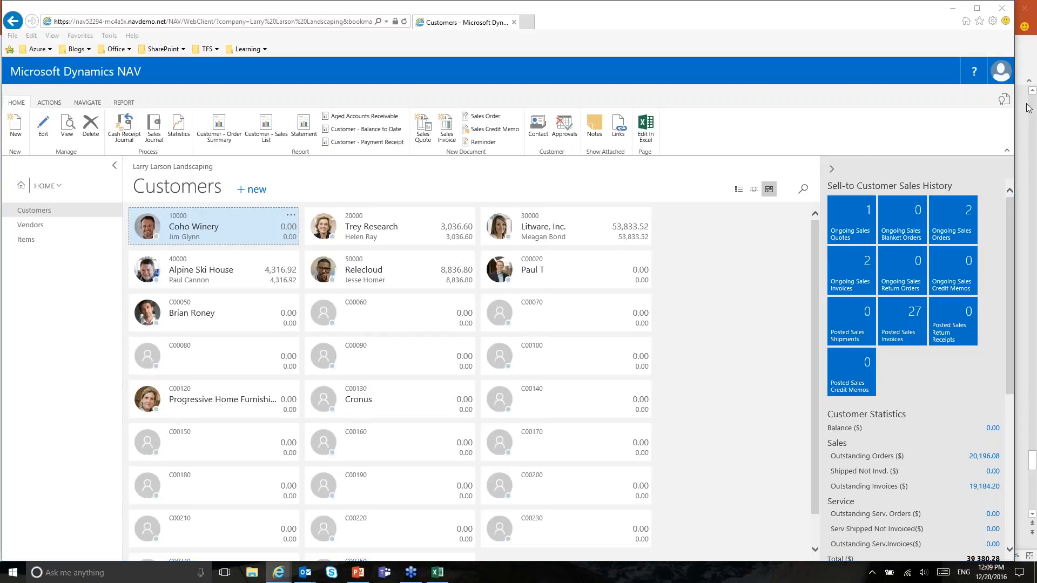